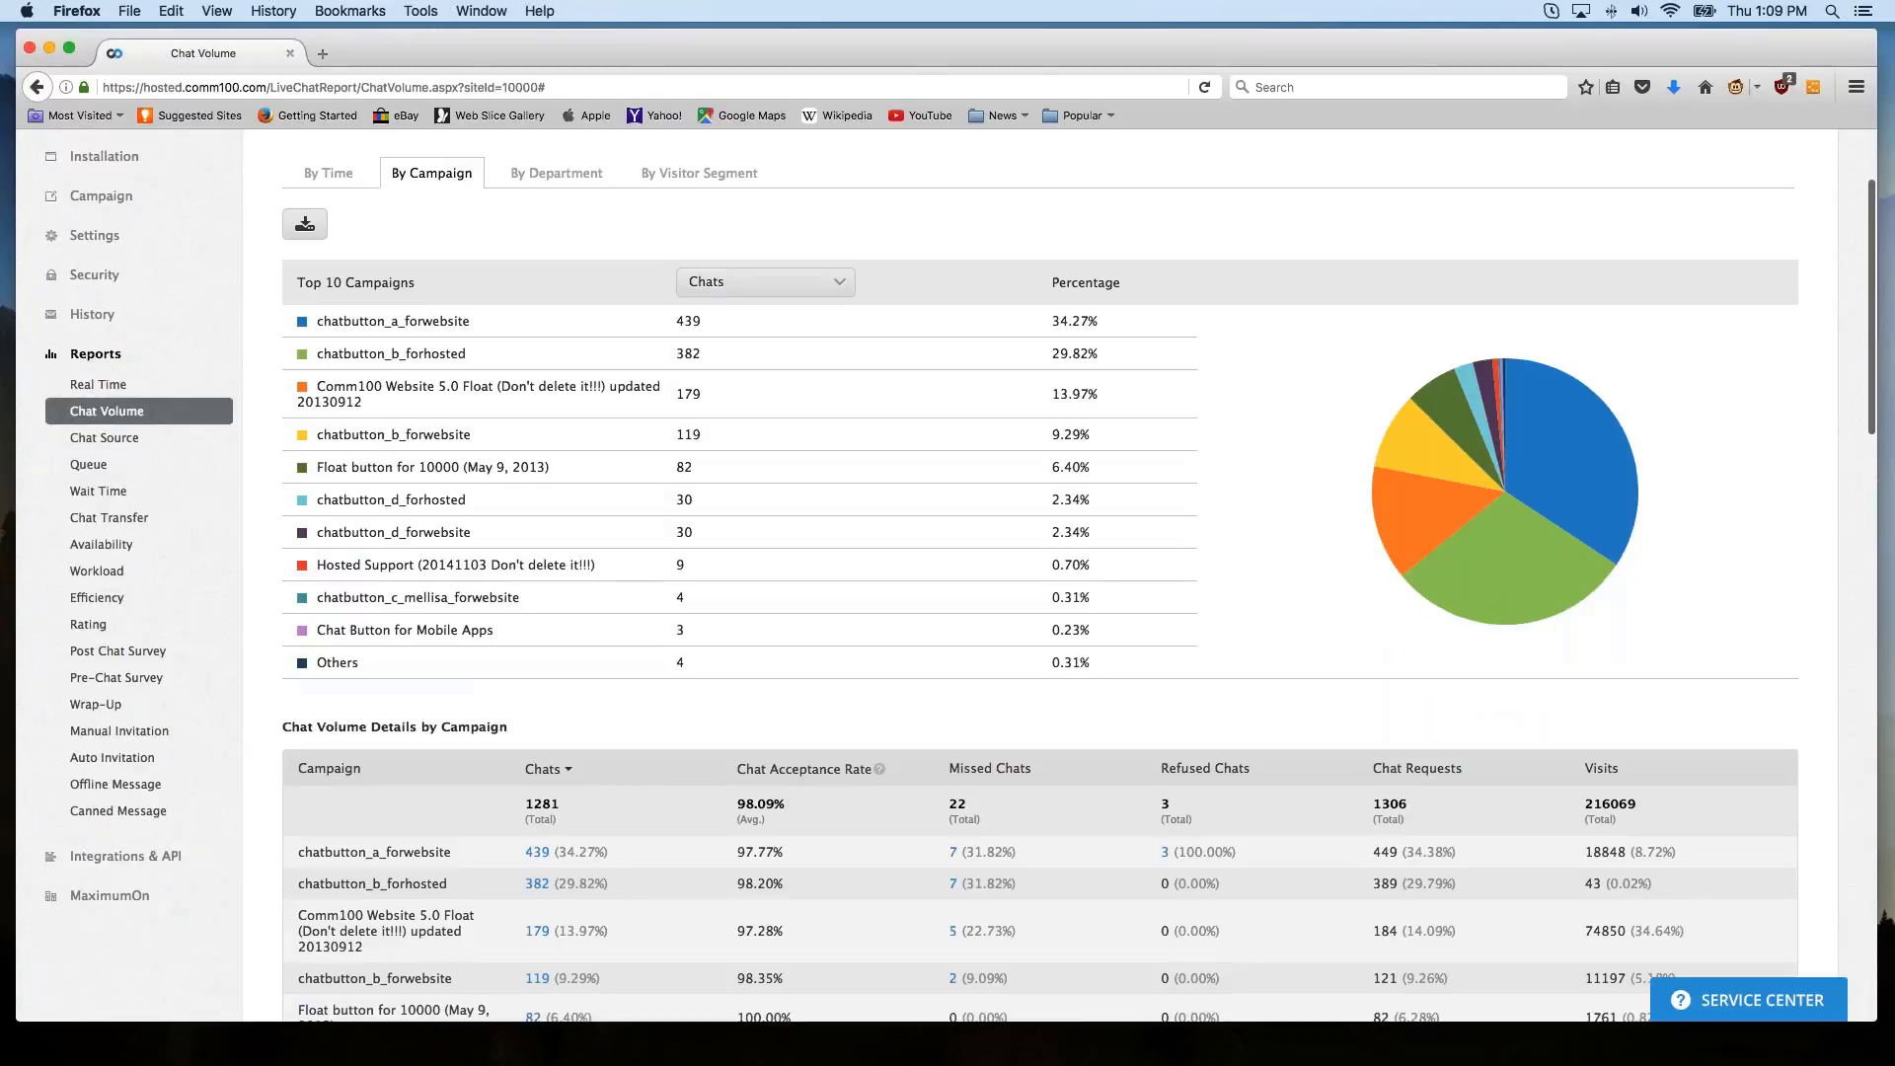
Review the Chat Volume details by campaign, and show the breakdown by department with its details table.
scroll(961, 576, down, 5)
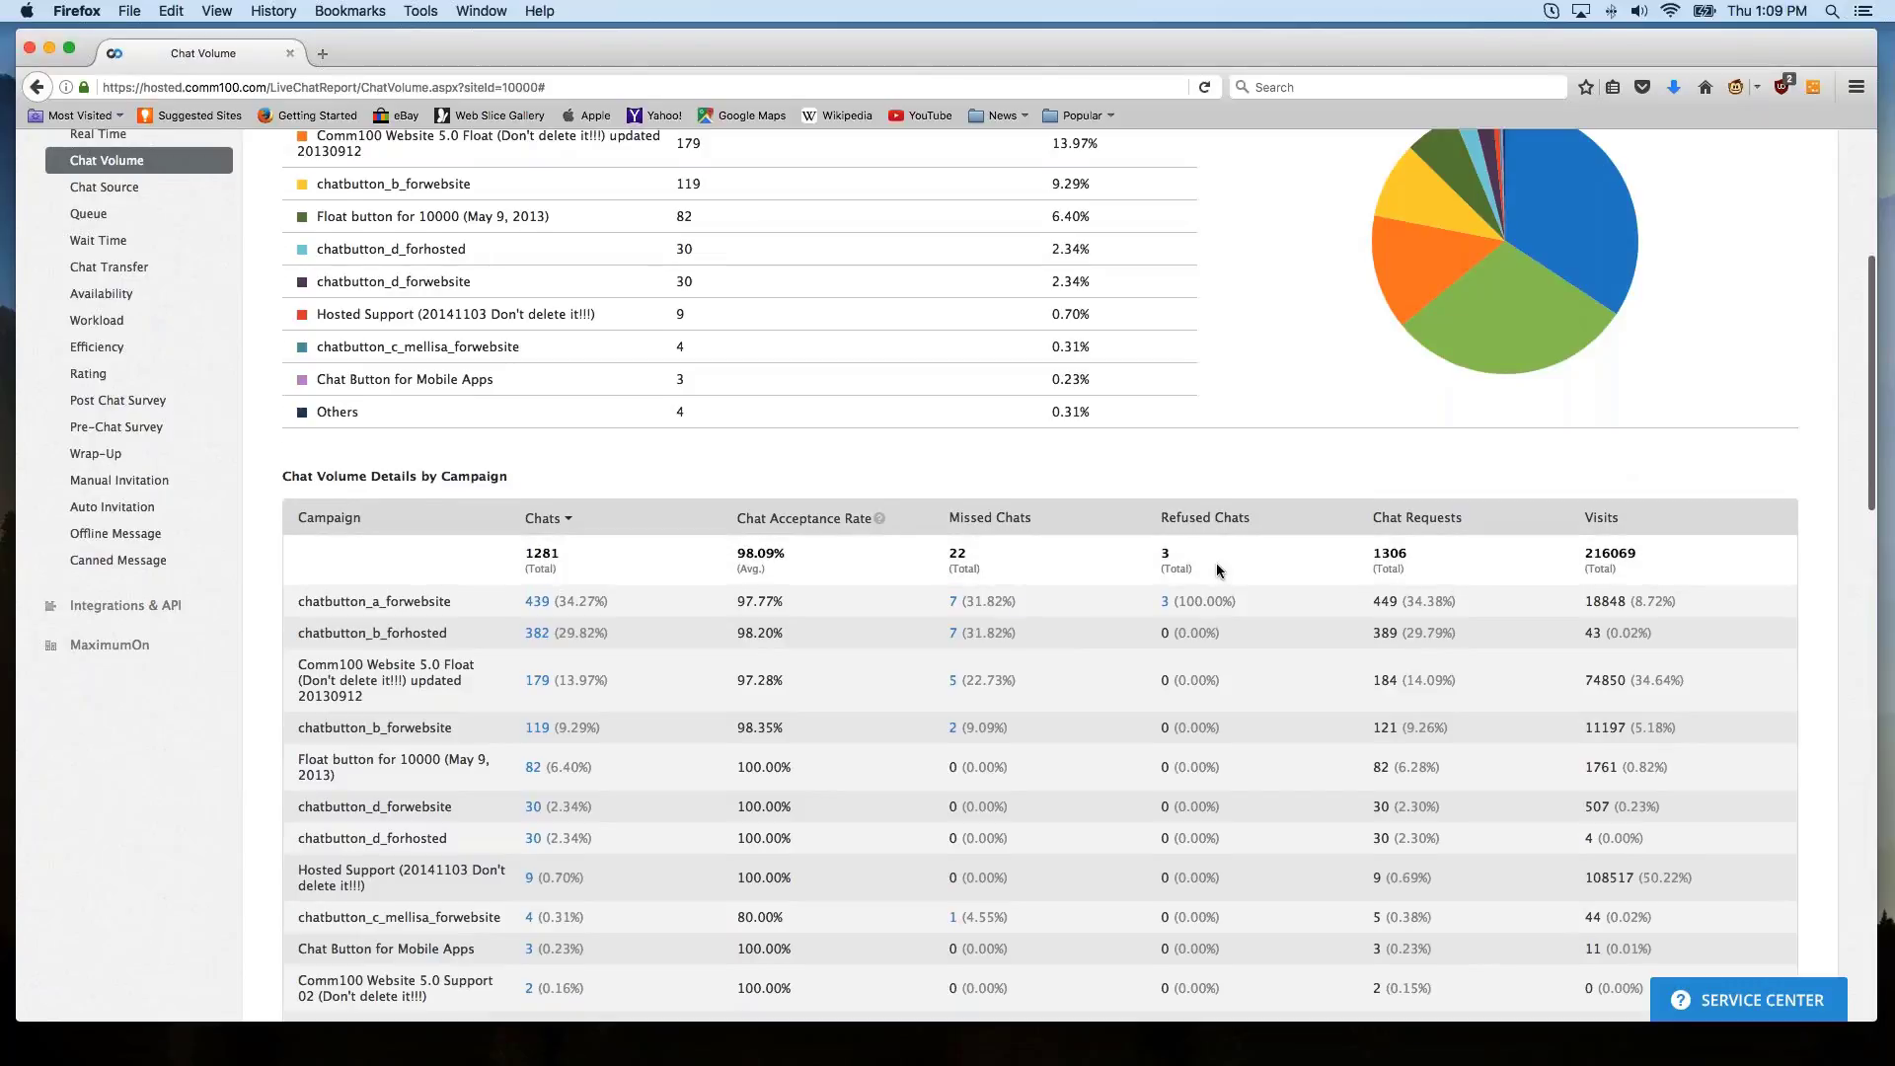
scroll(1216, 562, up, 6)
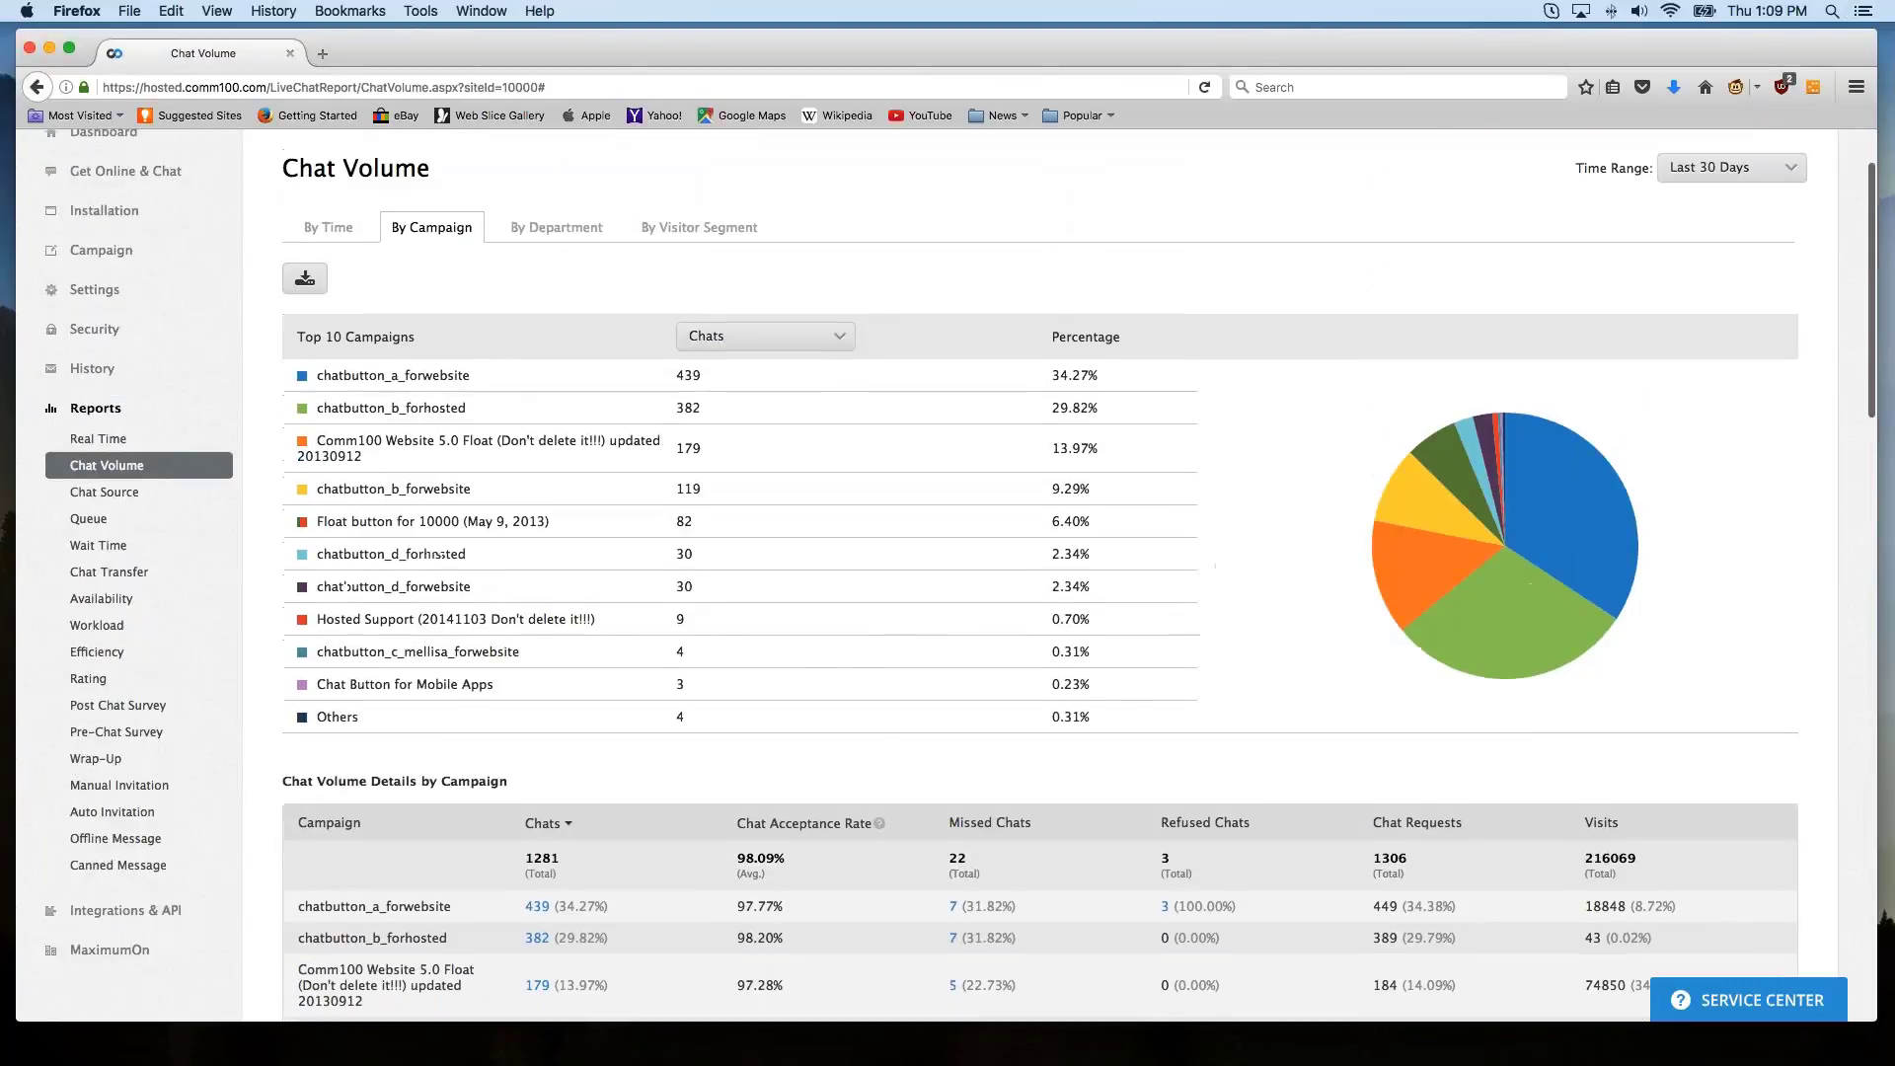
click(558, 229)
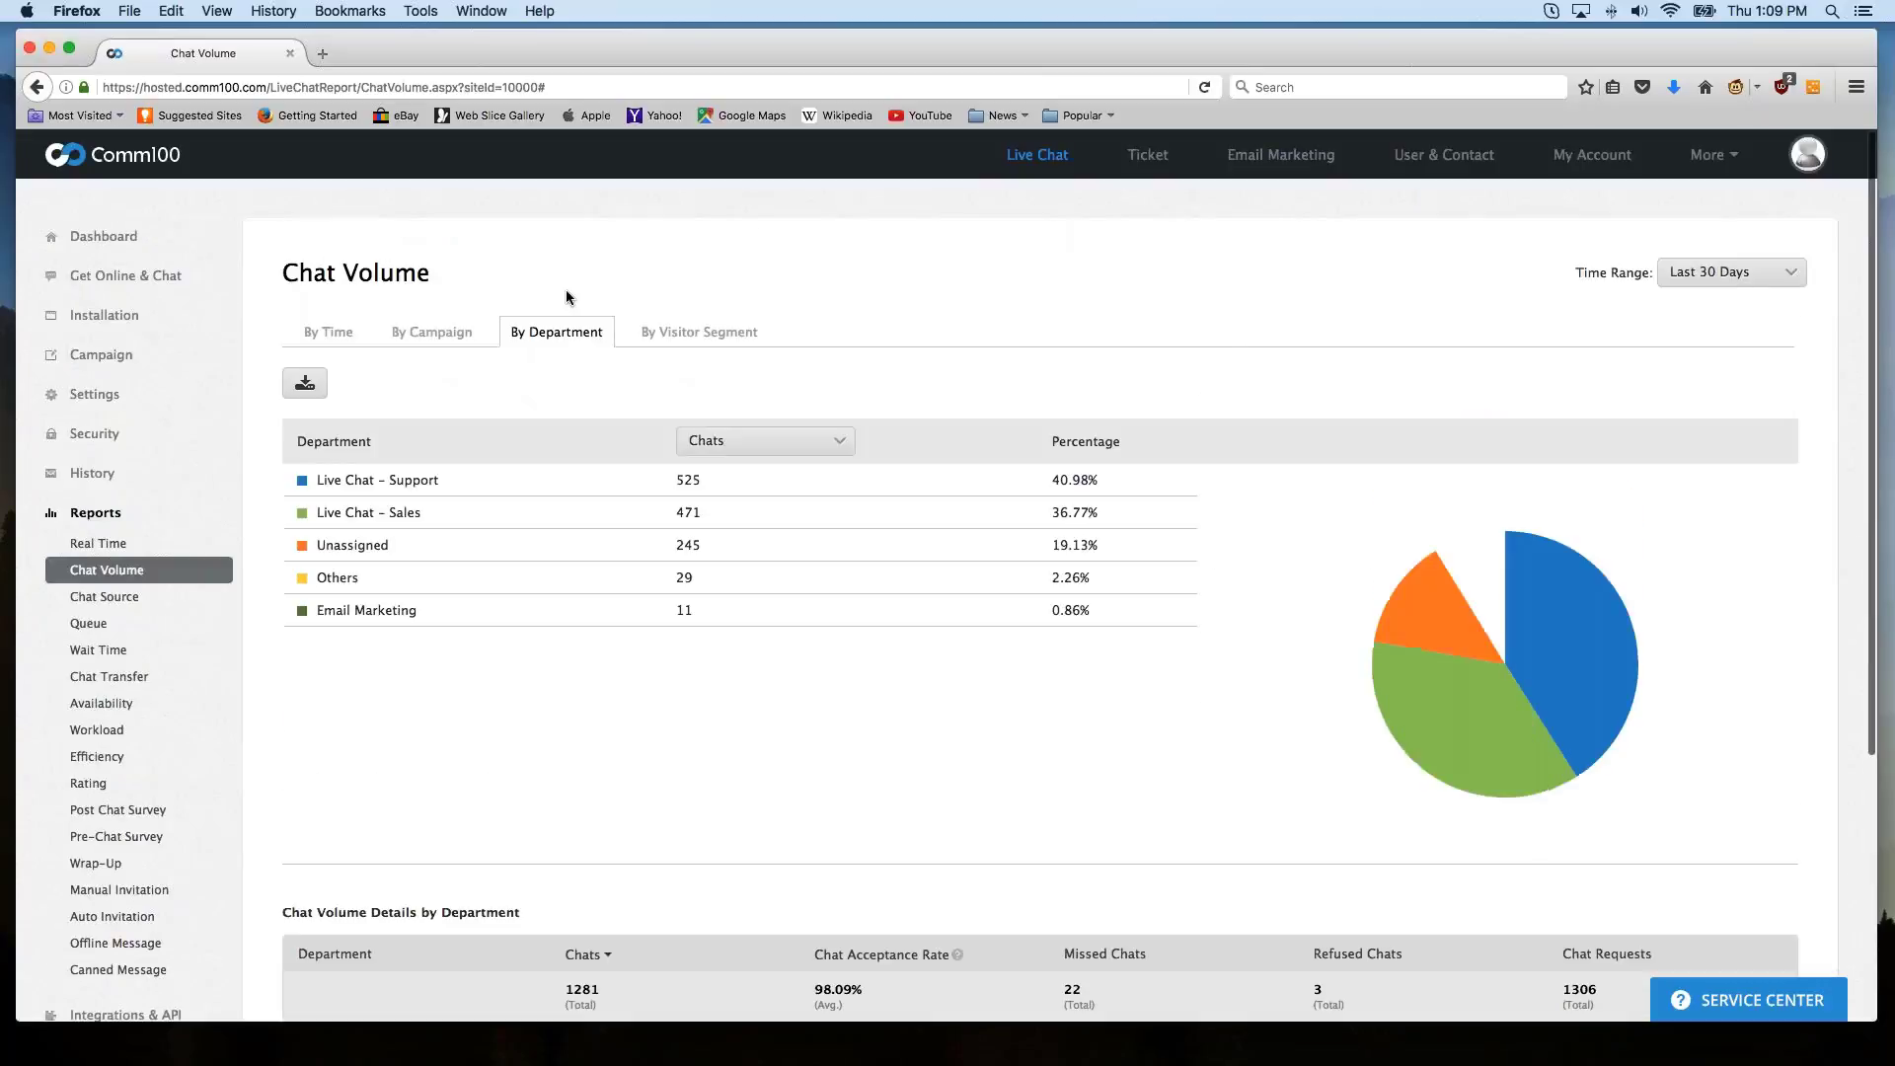
scroll(570, 348, down, 2)
scroll(569, 347, down, 1)
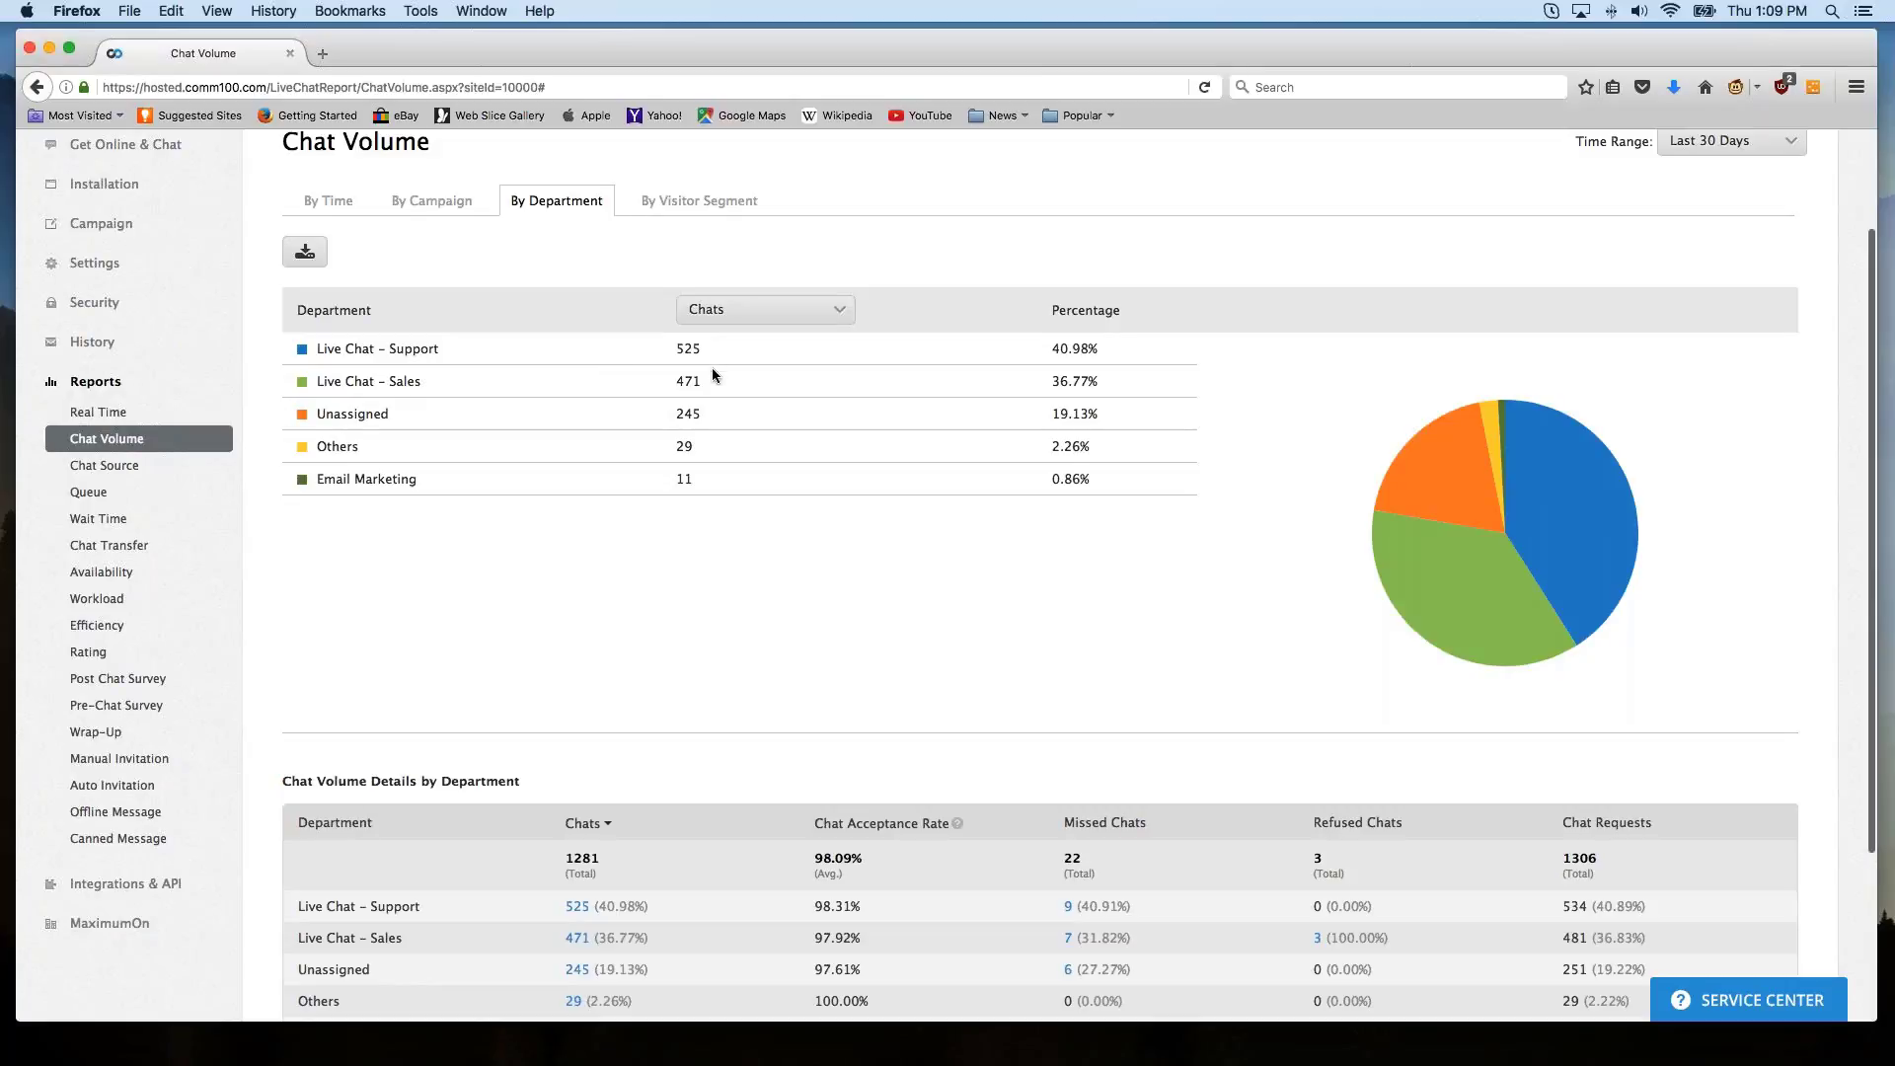
scroll(719, 414, down, 5)
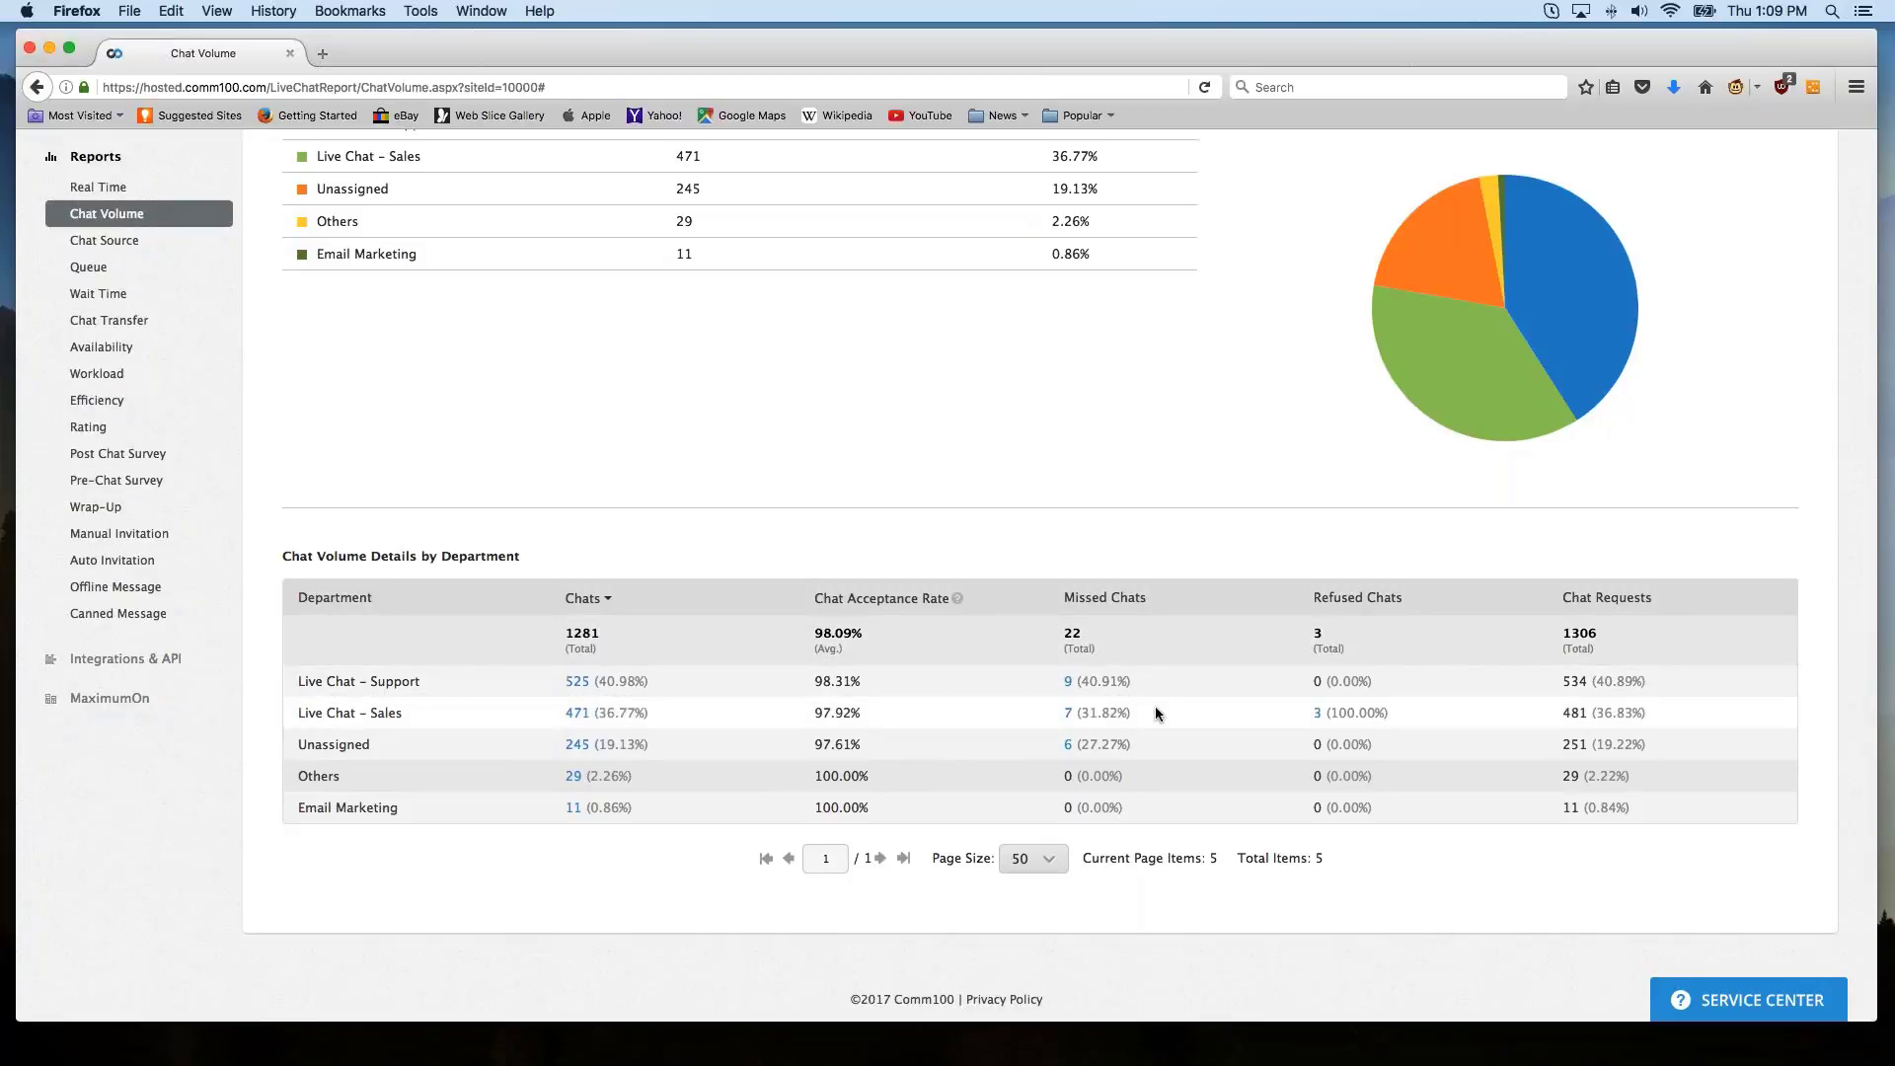
scroll(1155, 707, up, 1)
scroll(1041, 572, up, 5)
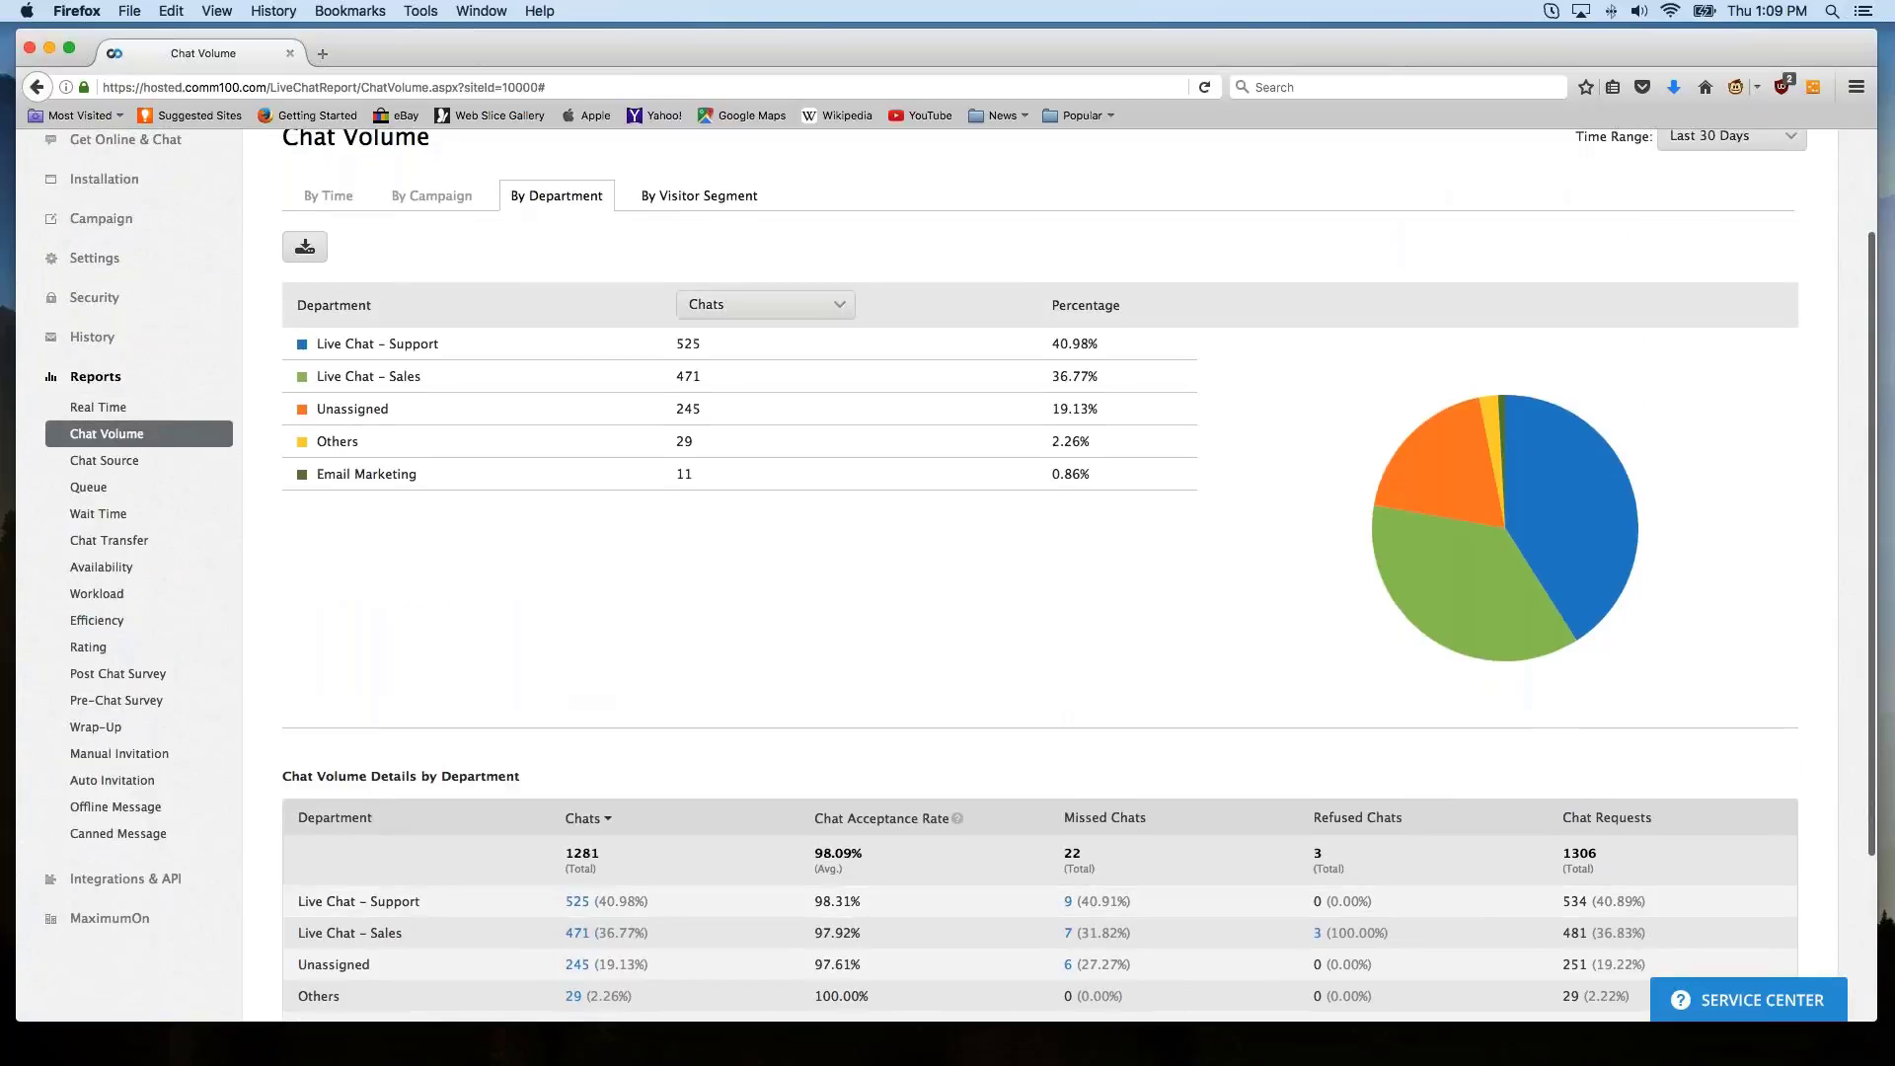
Show the Chat Volume breakdown by visitor segment and examine its details table.
click(648, 195)
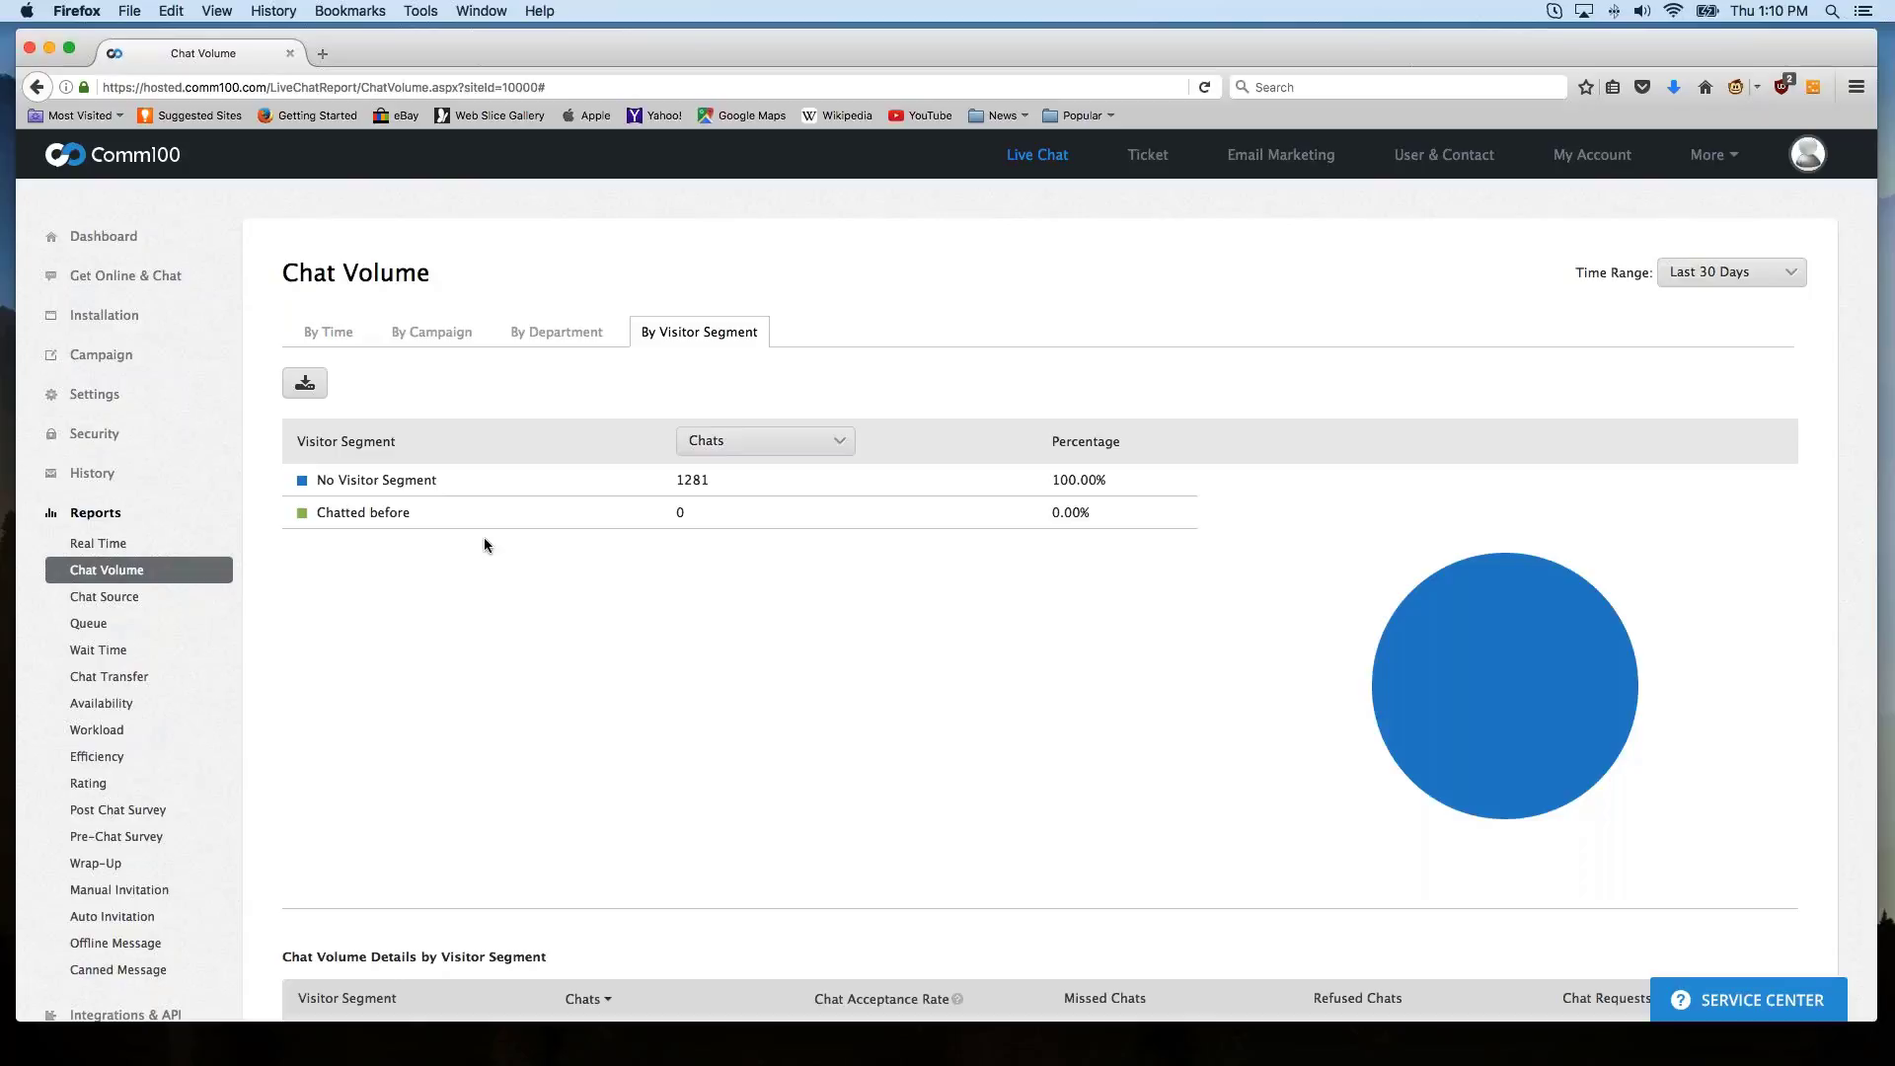
scroll(484, 539, down, 5)
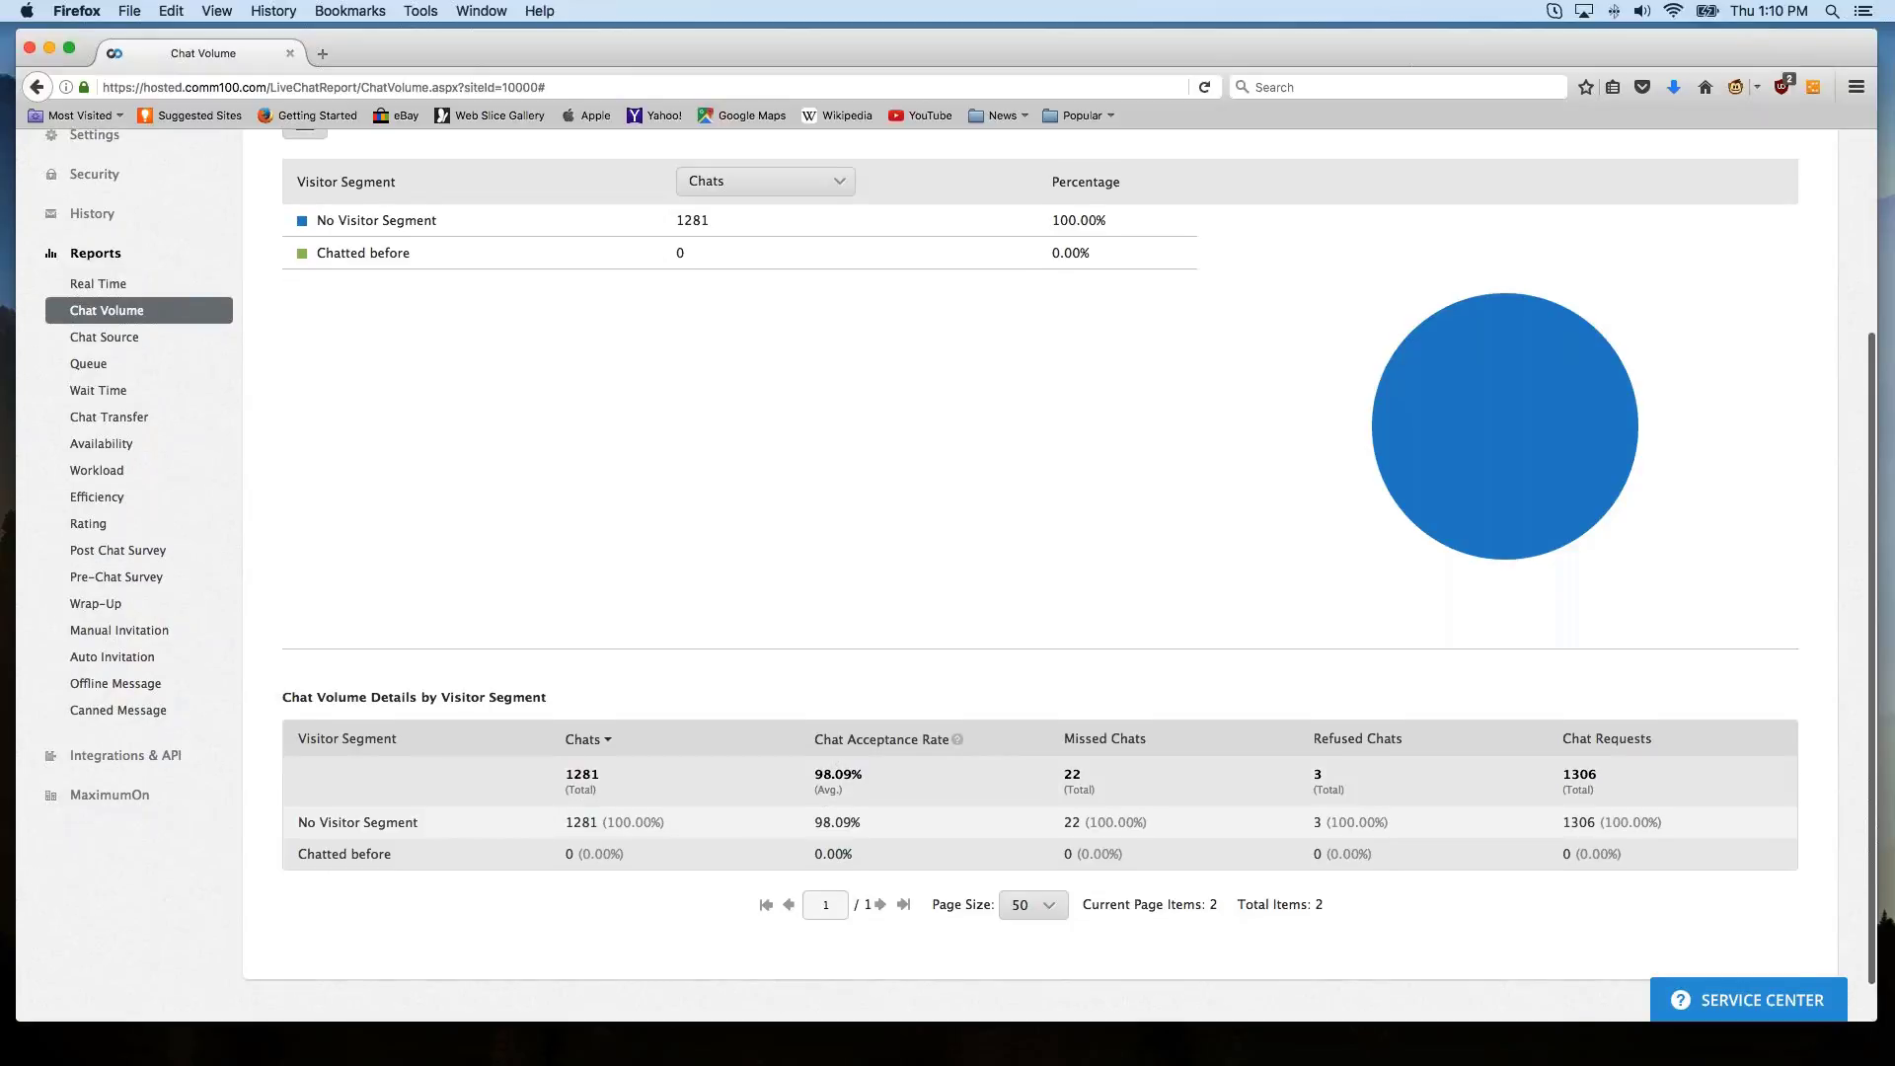
scroll(119, 632, up, 5)
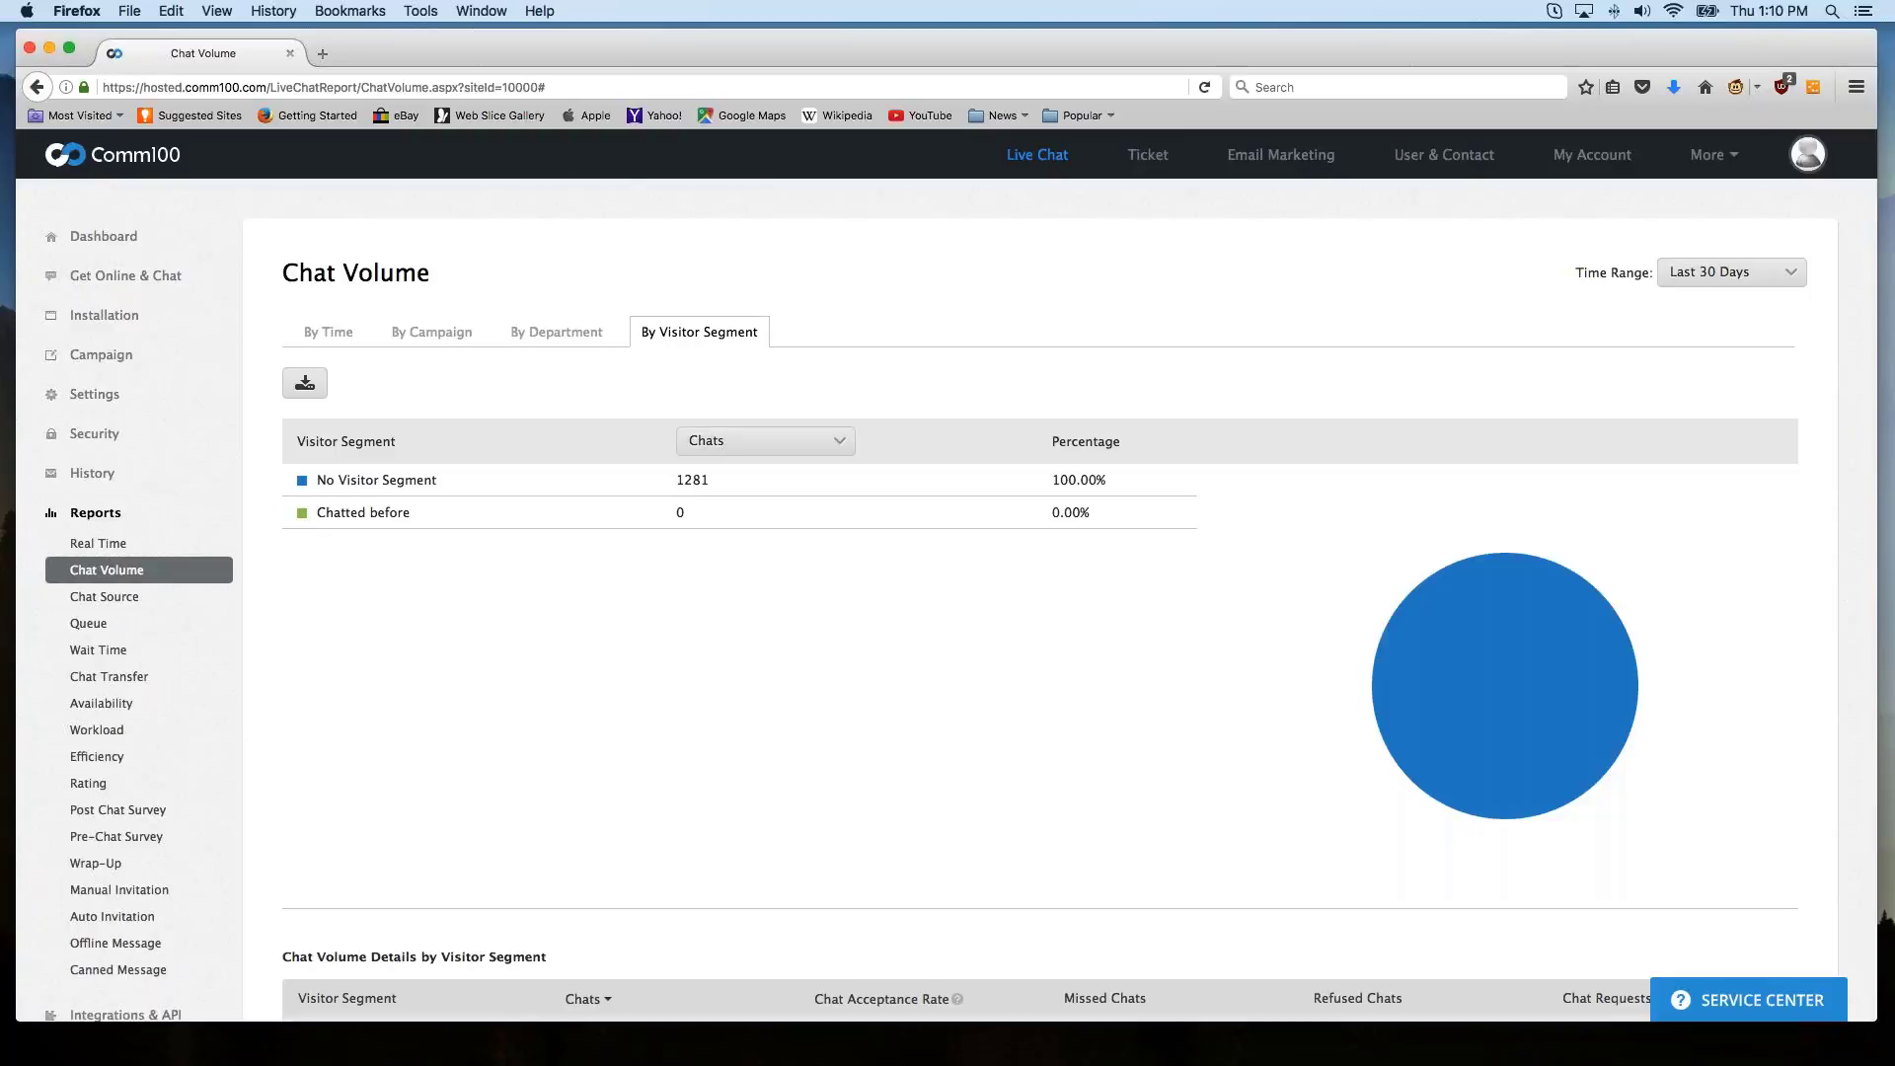
Return the Chat Volume report to the by-time view and display it as 24/7 Distribution.
click(324, 335)
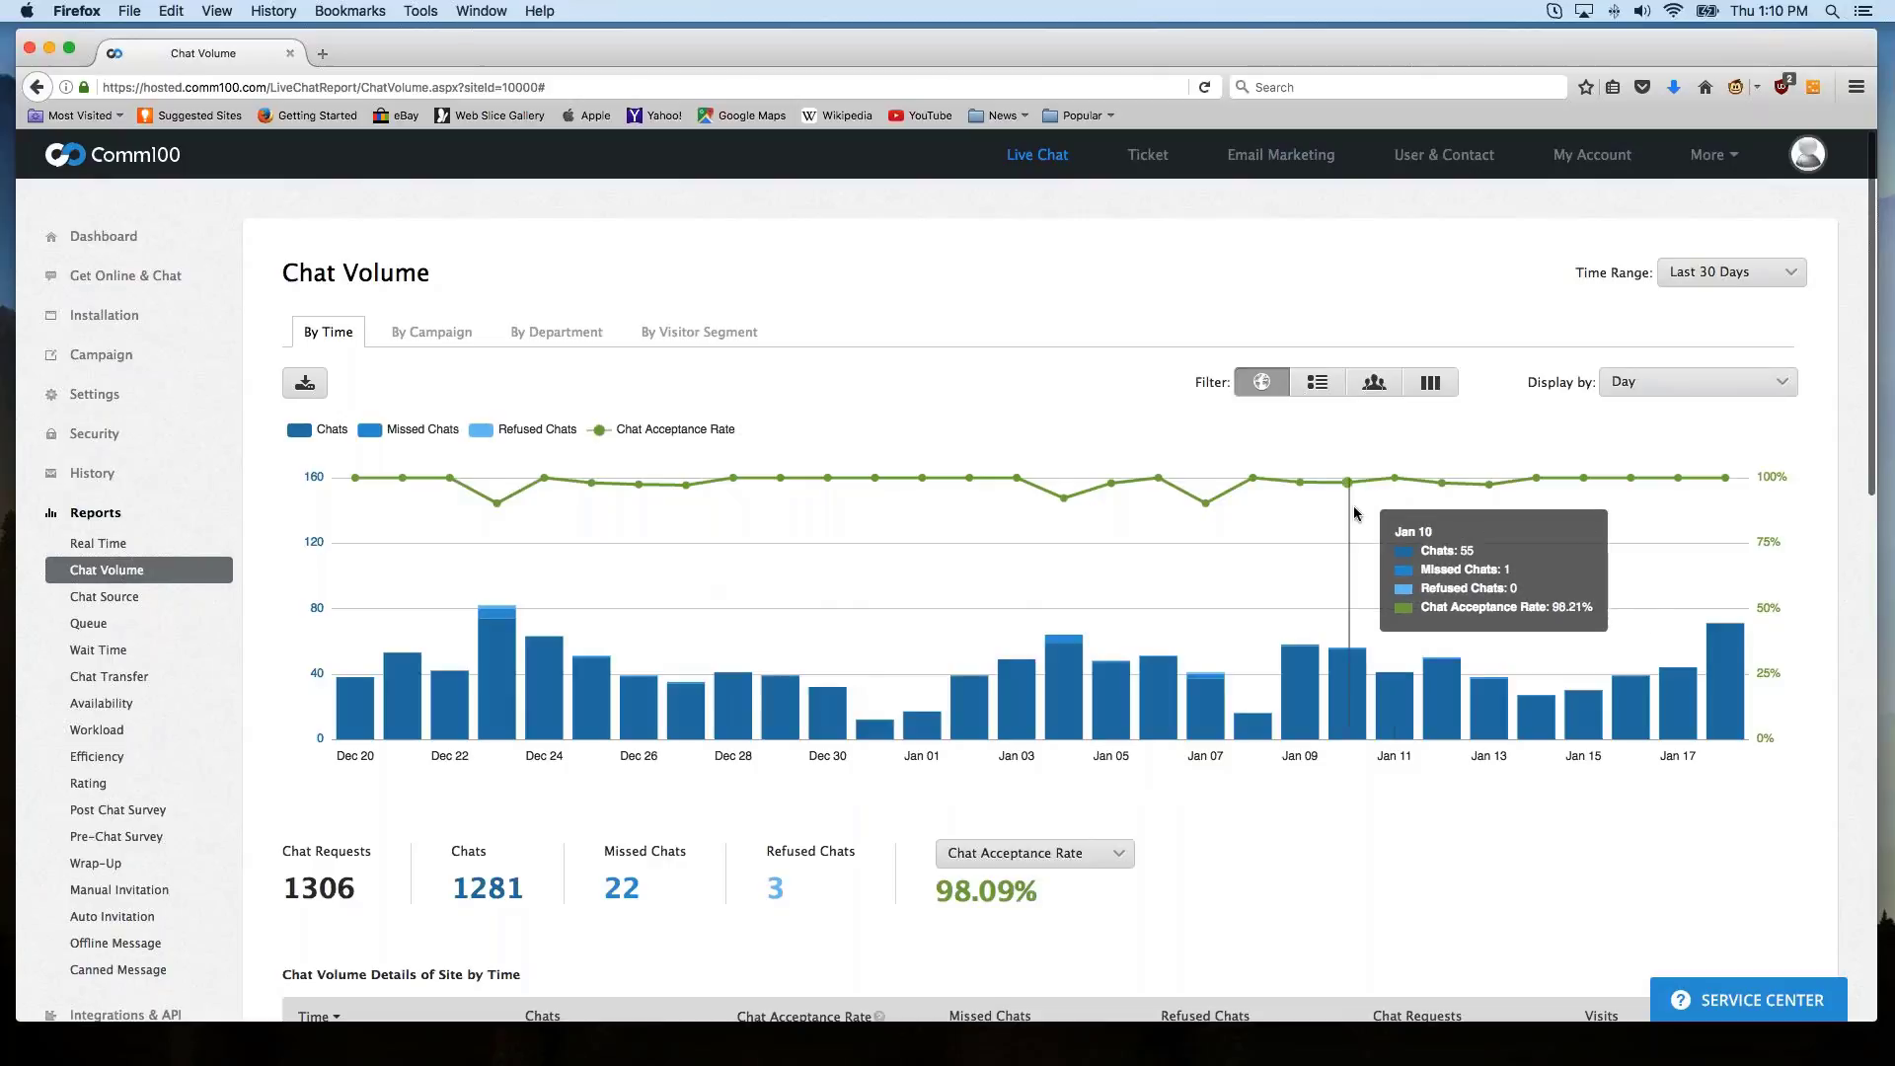
scroll(1362, 503, down, 1)
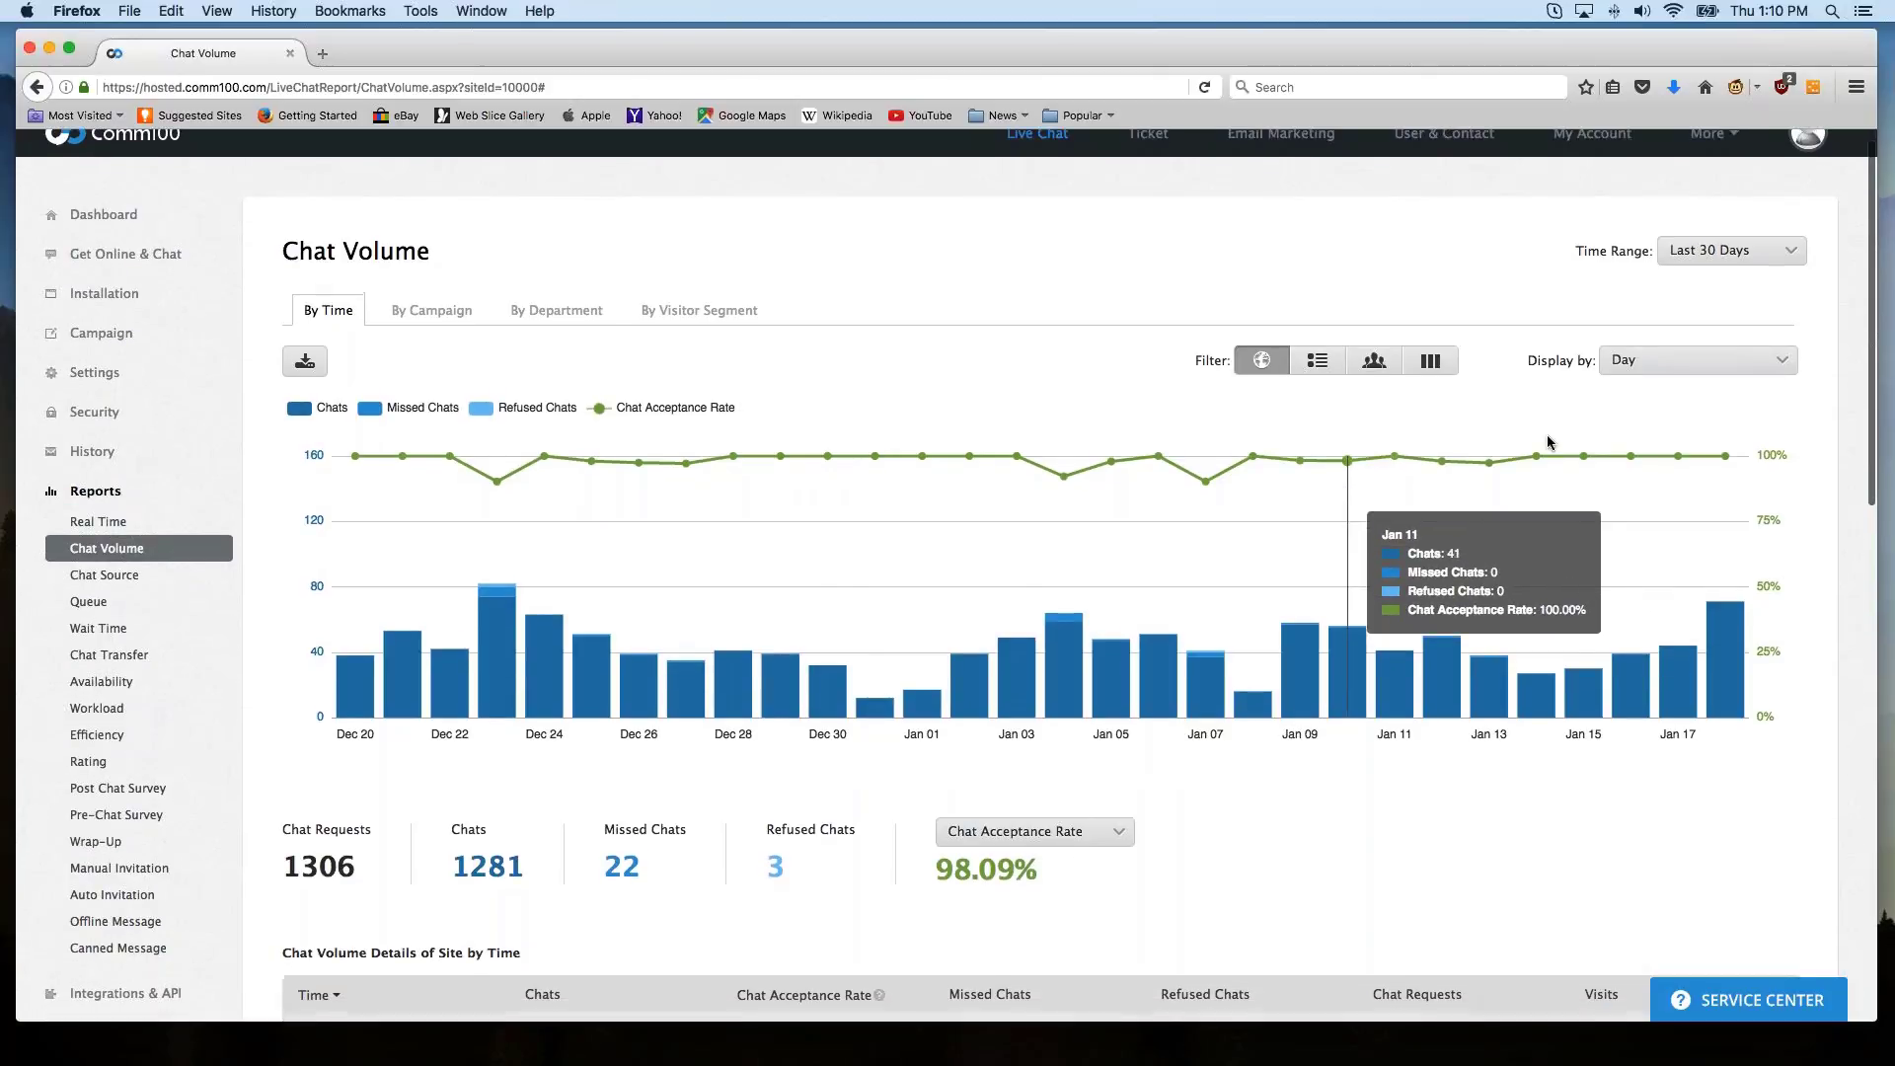
click(1668, 361)
click(1640, 466)
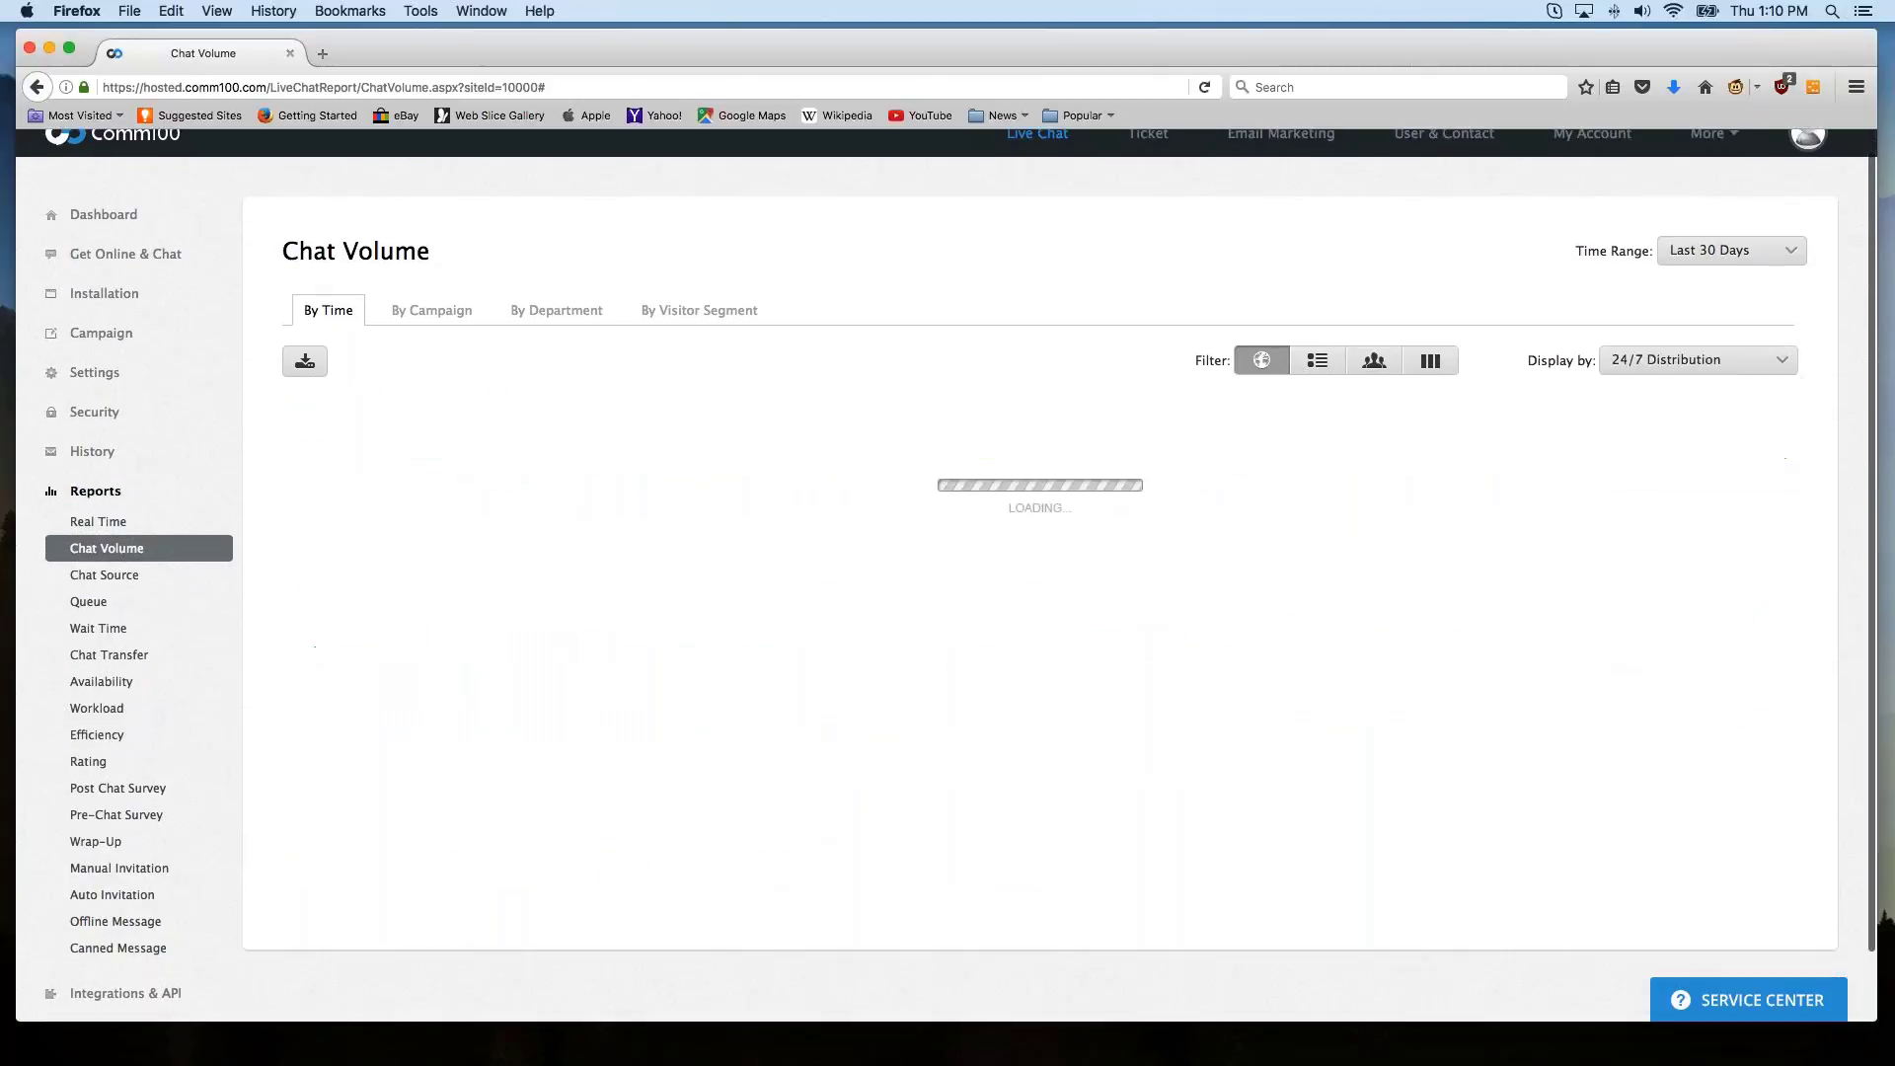
Display the Chat Volume chart as Half-Hour Distribution and review the details by time.
click(1706, 363)
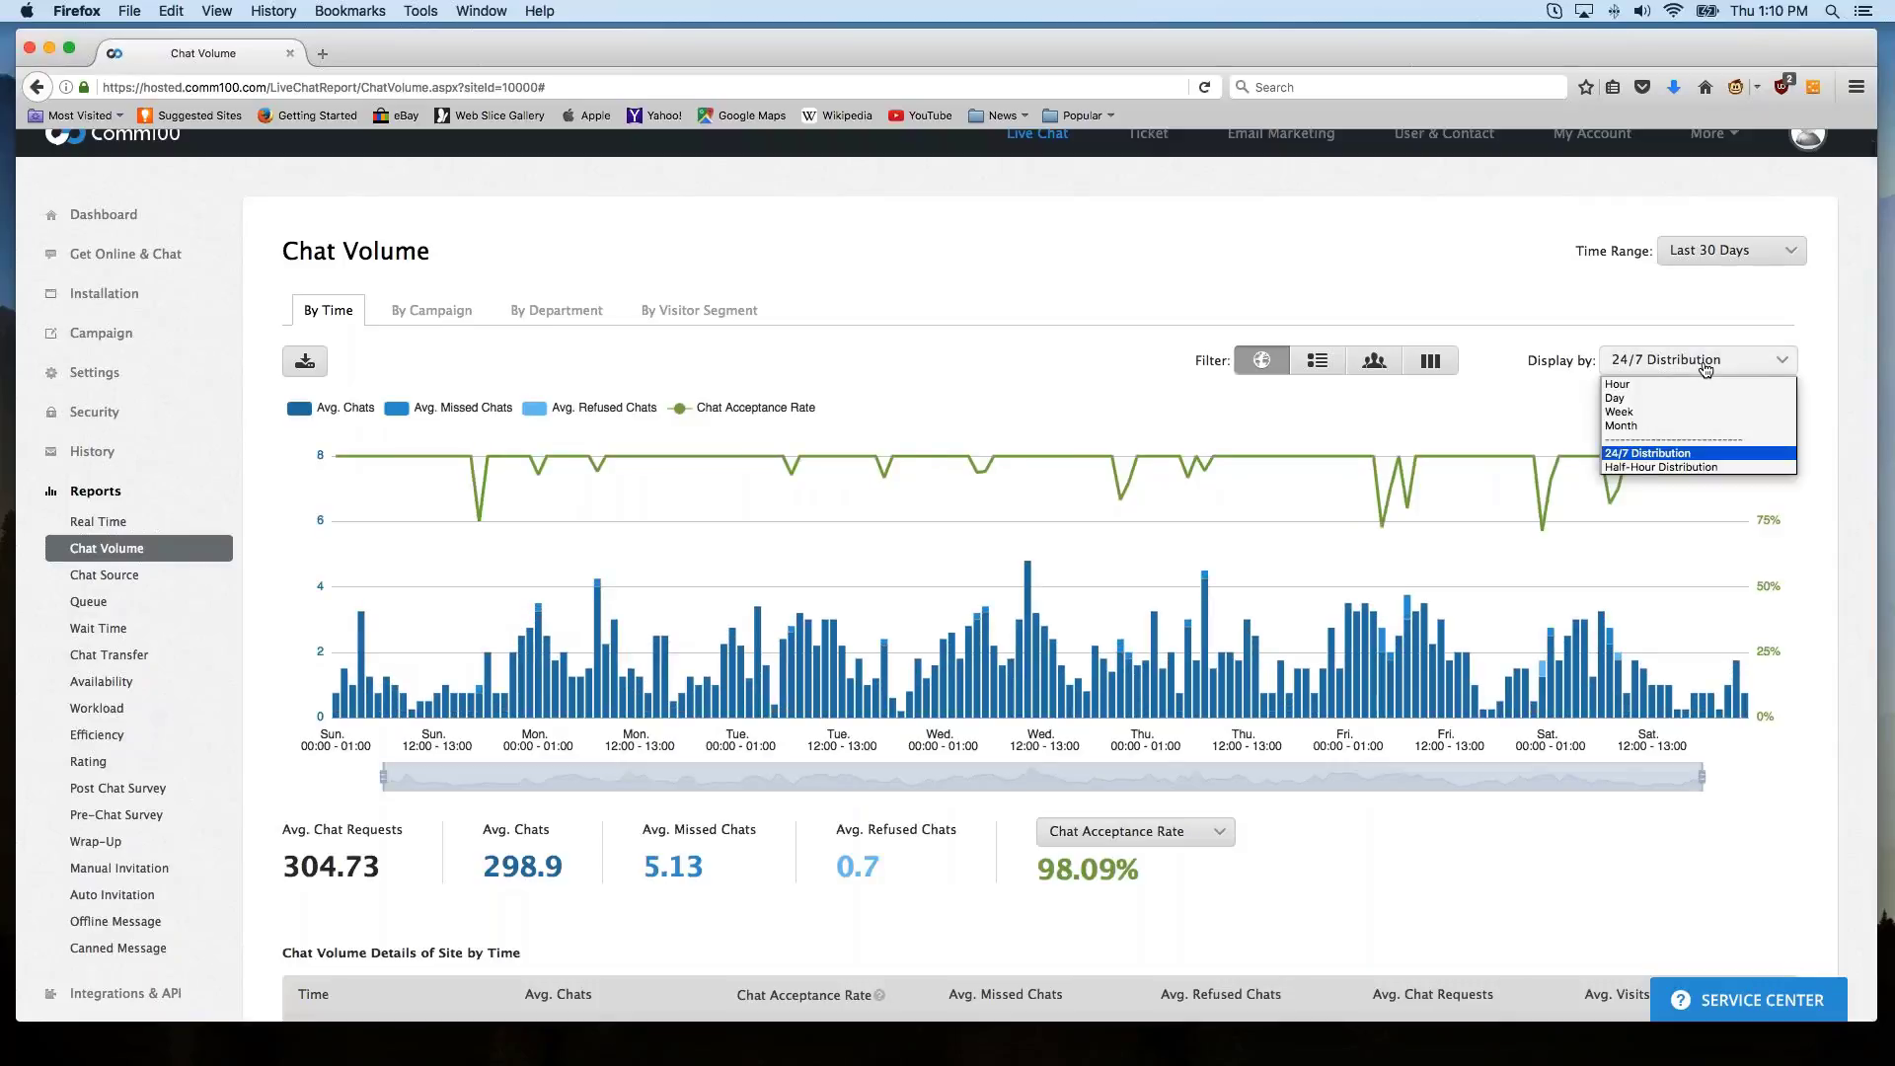
click(1668, 467)
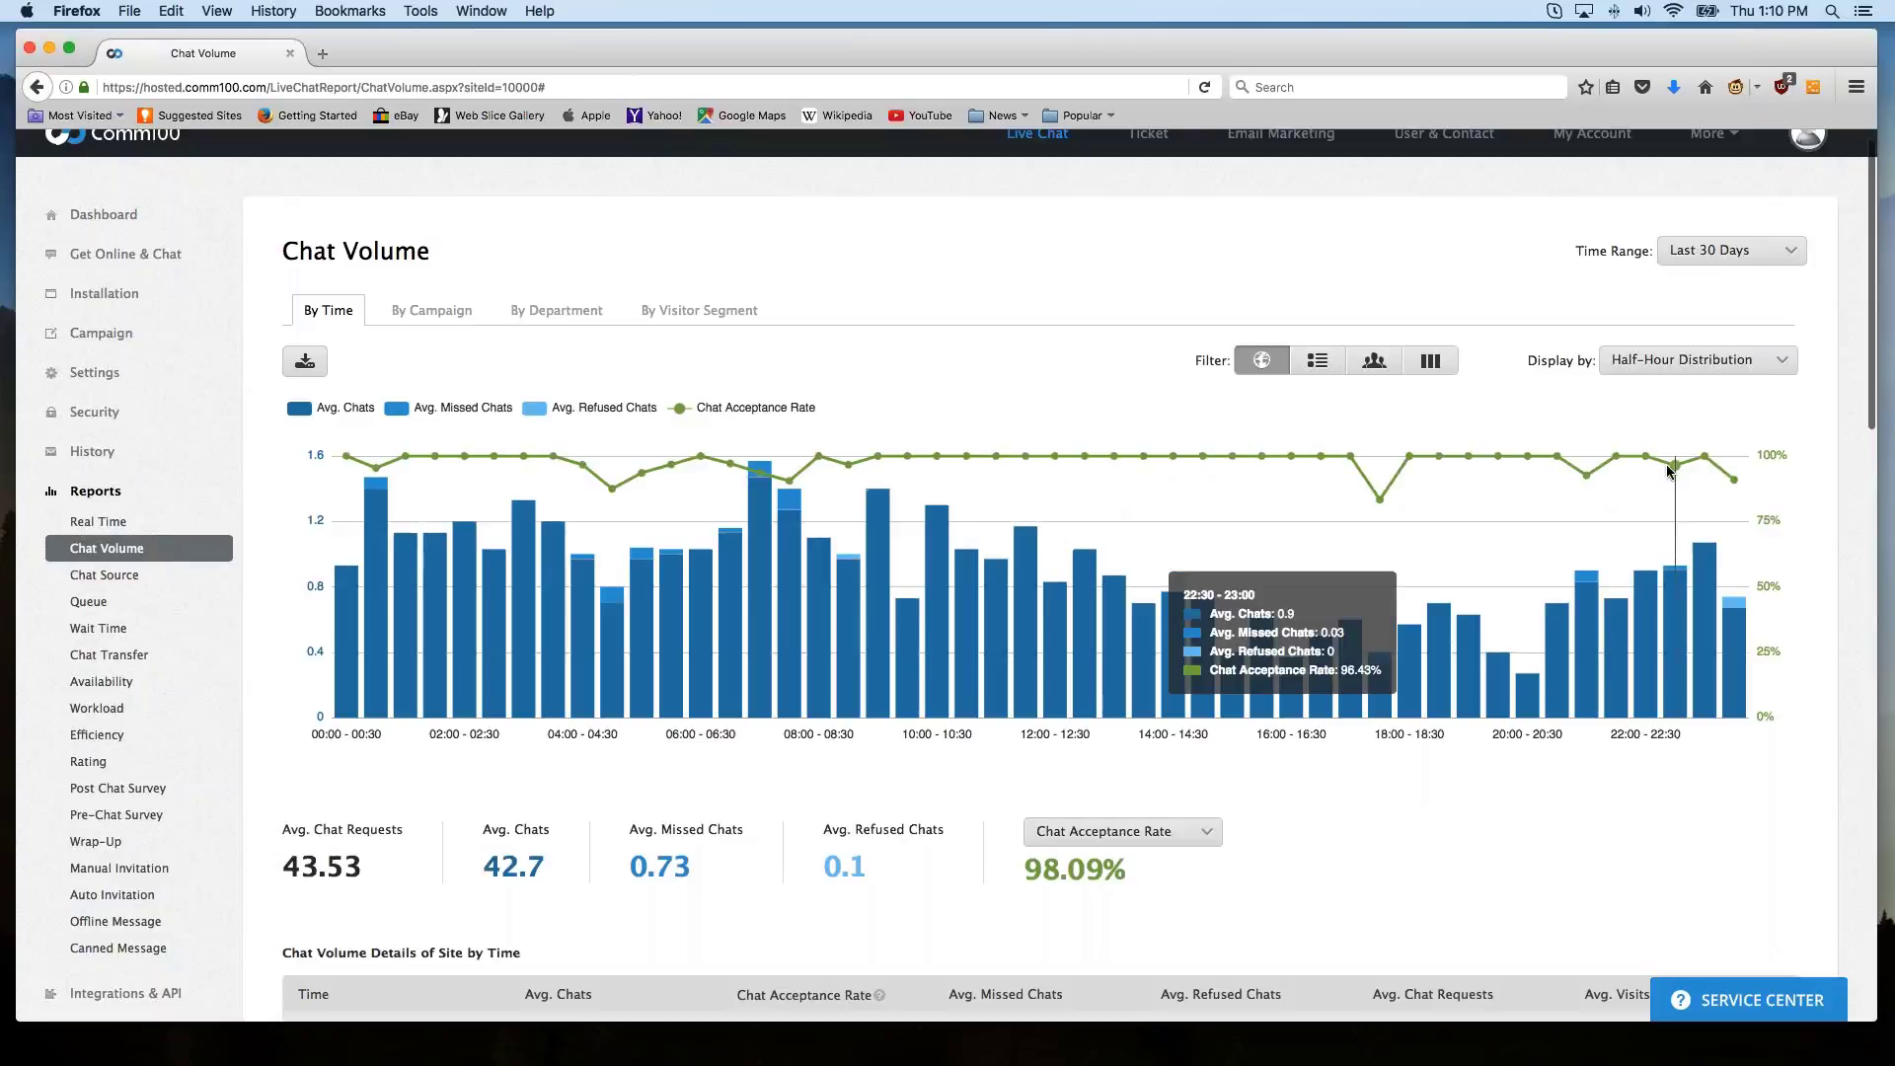
scroll(1668, 472, down, 1)
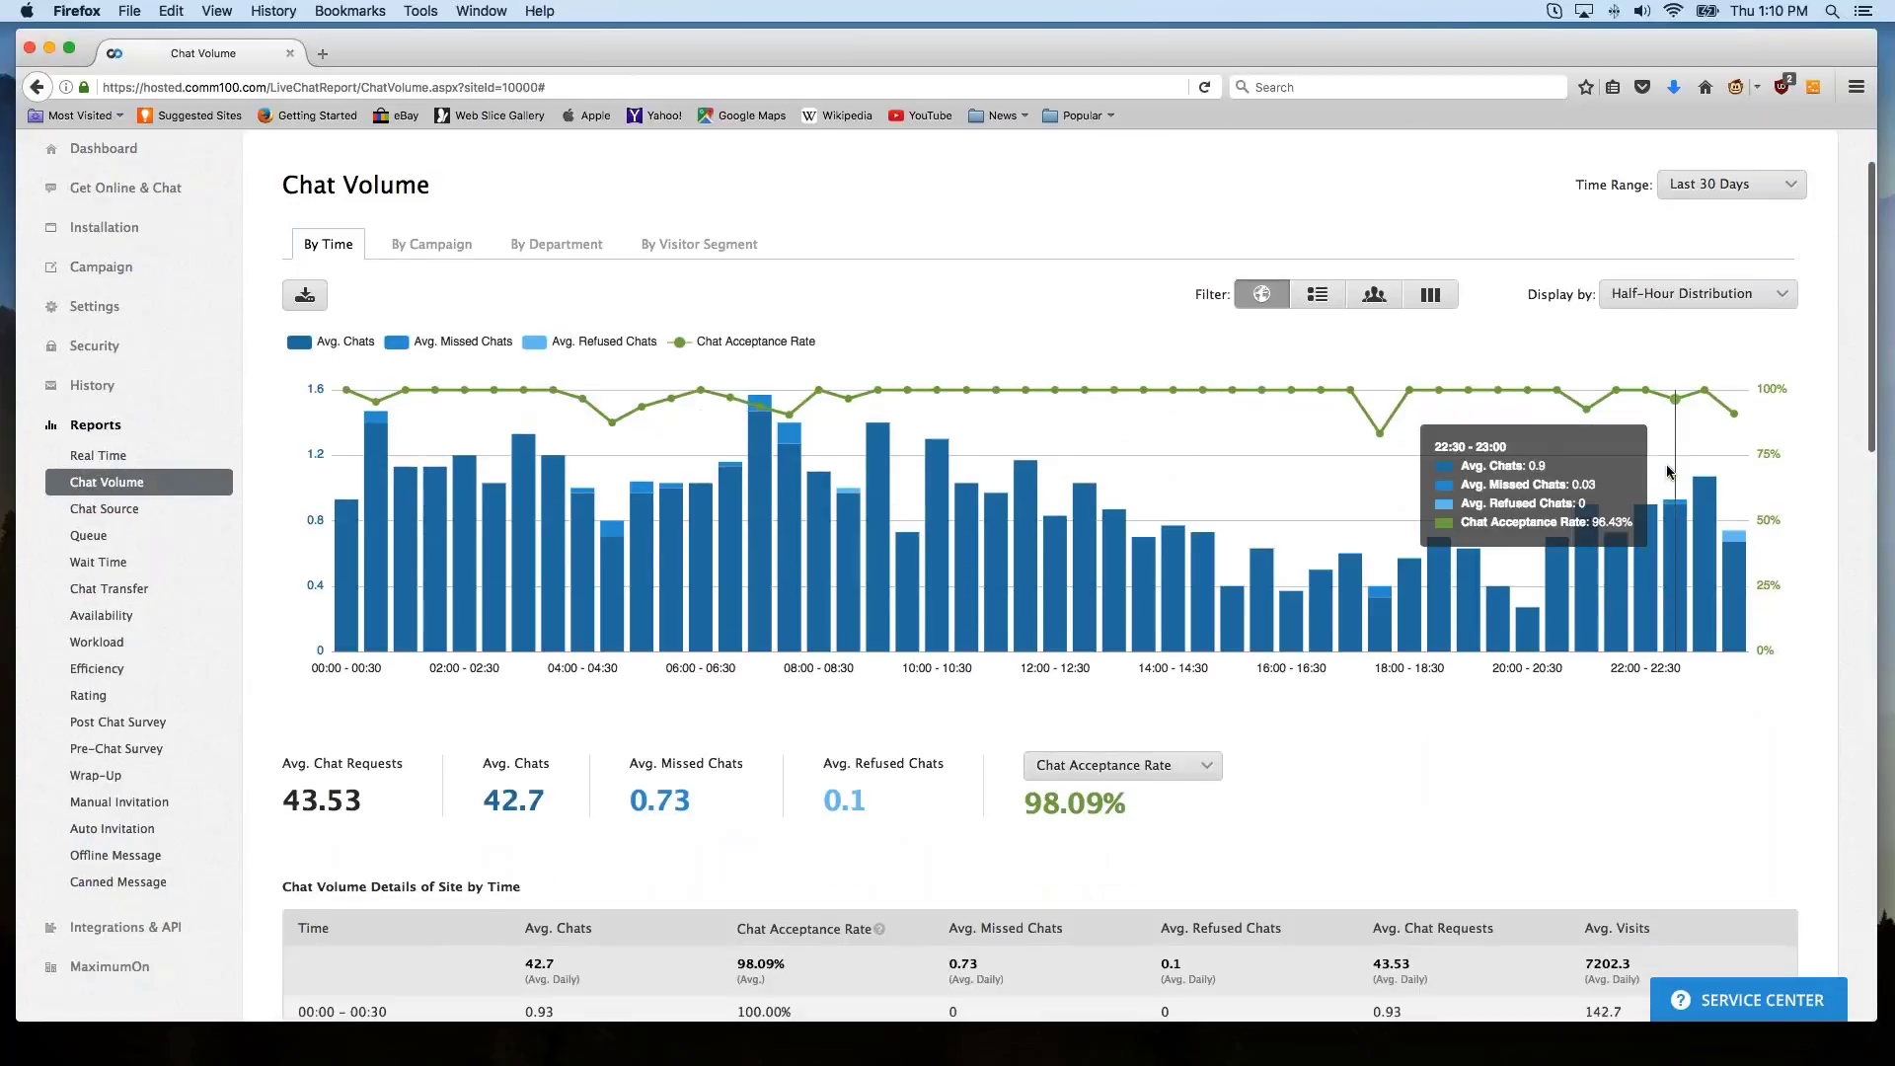
scroll(1668, 472, down, 5)
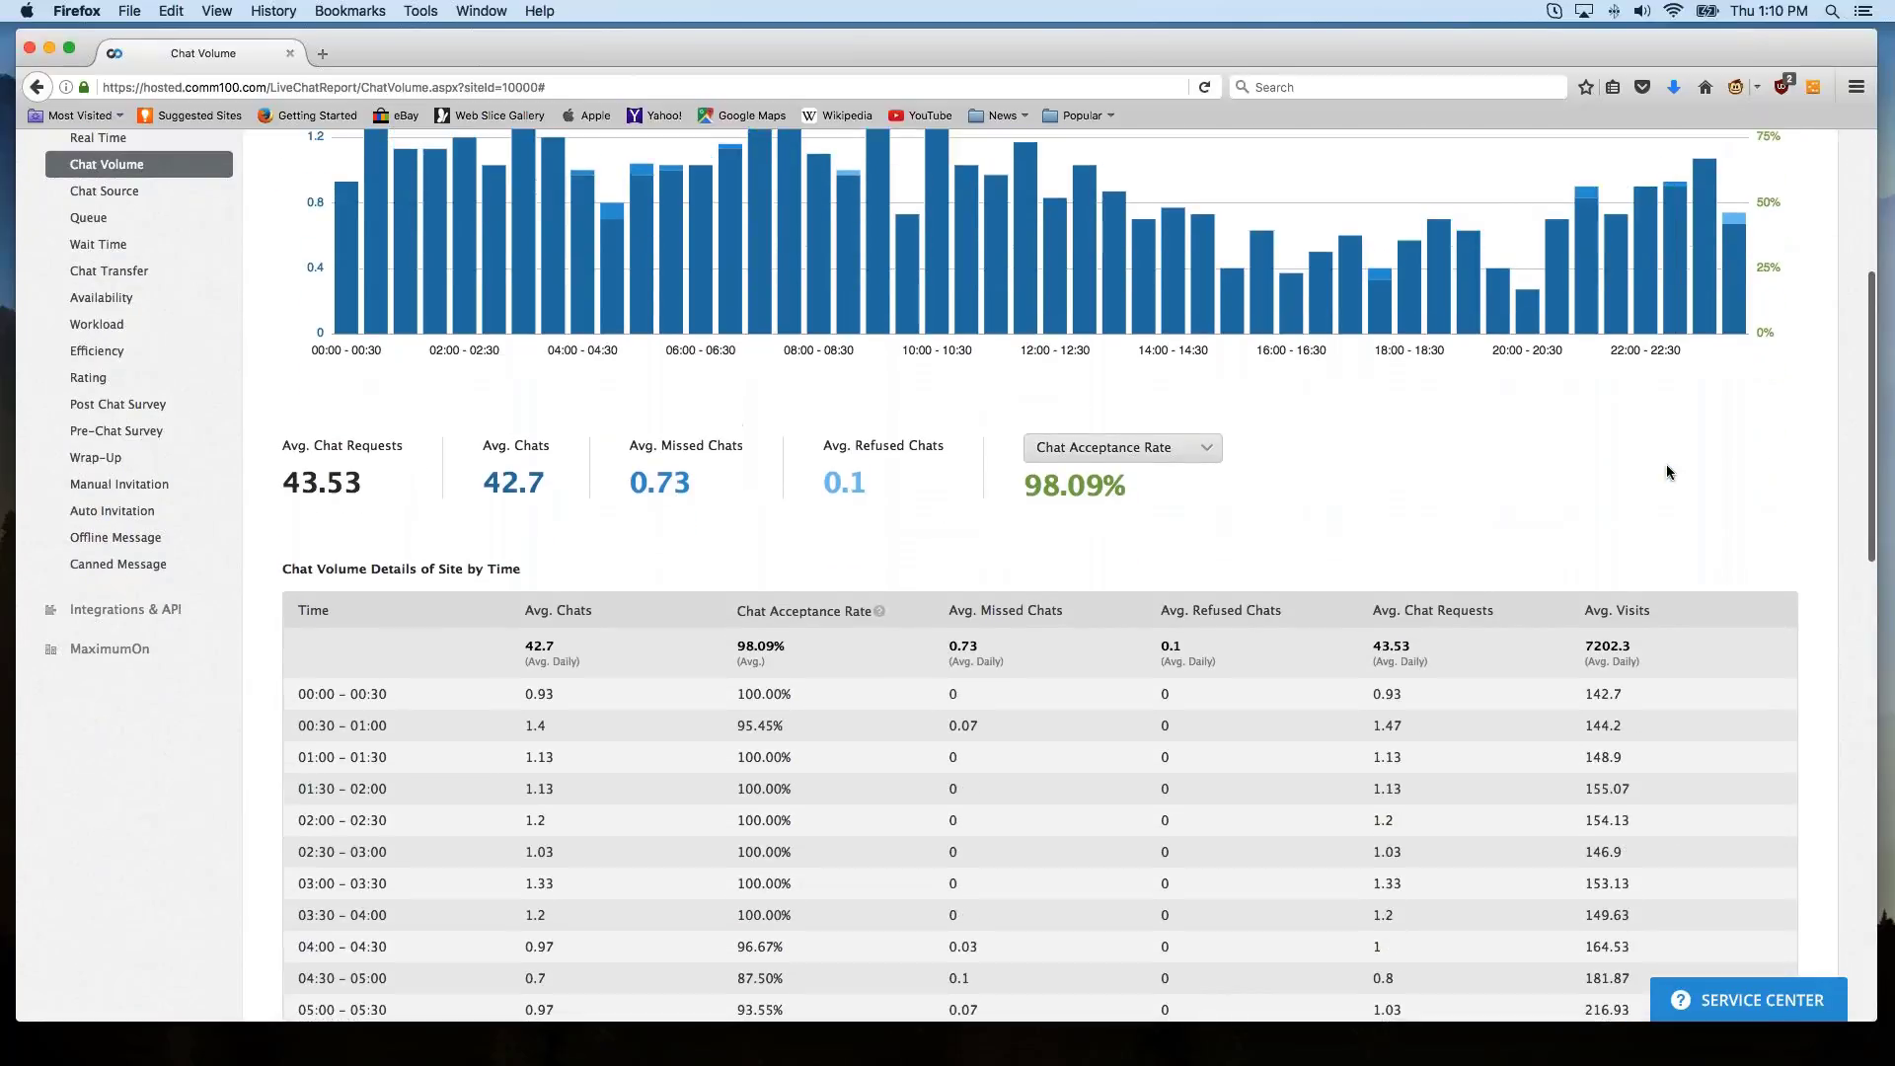
scroll(1667, 472, up, 5)
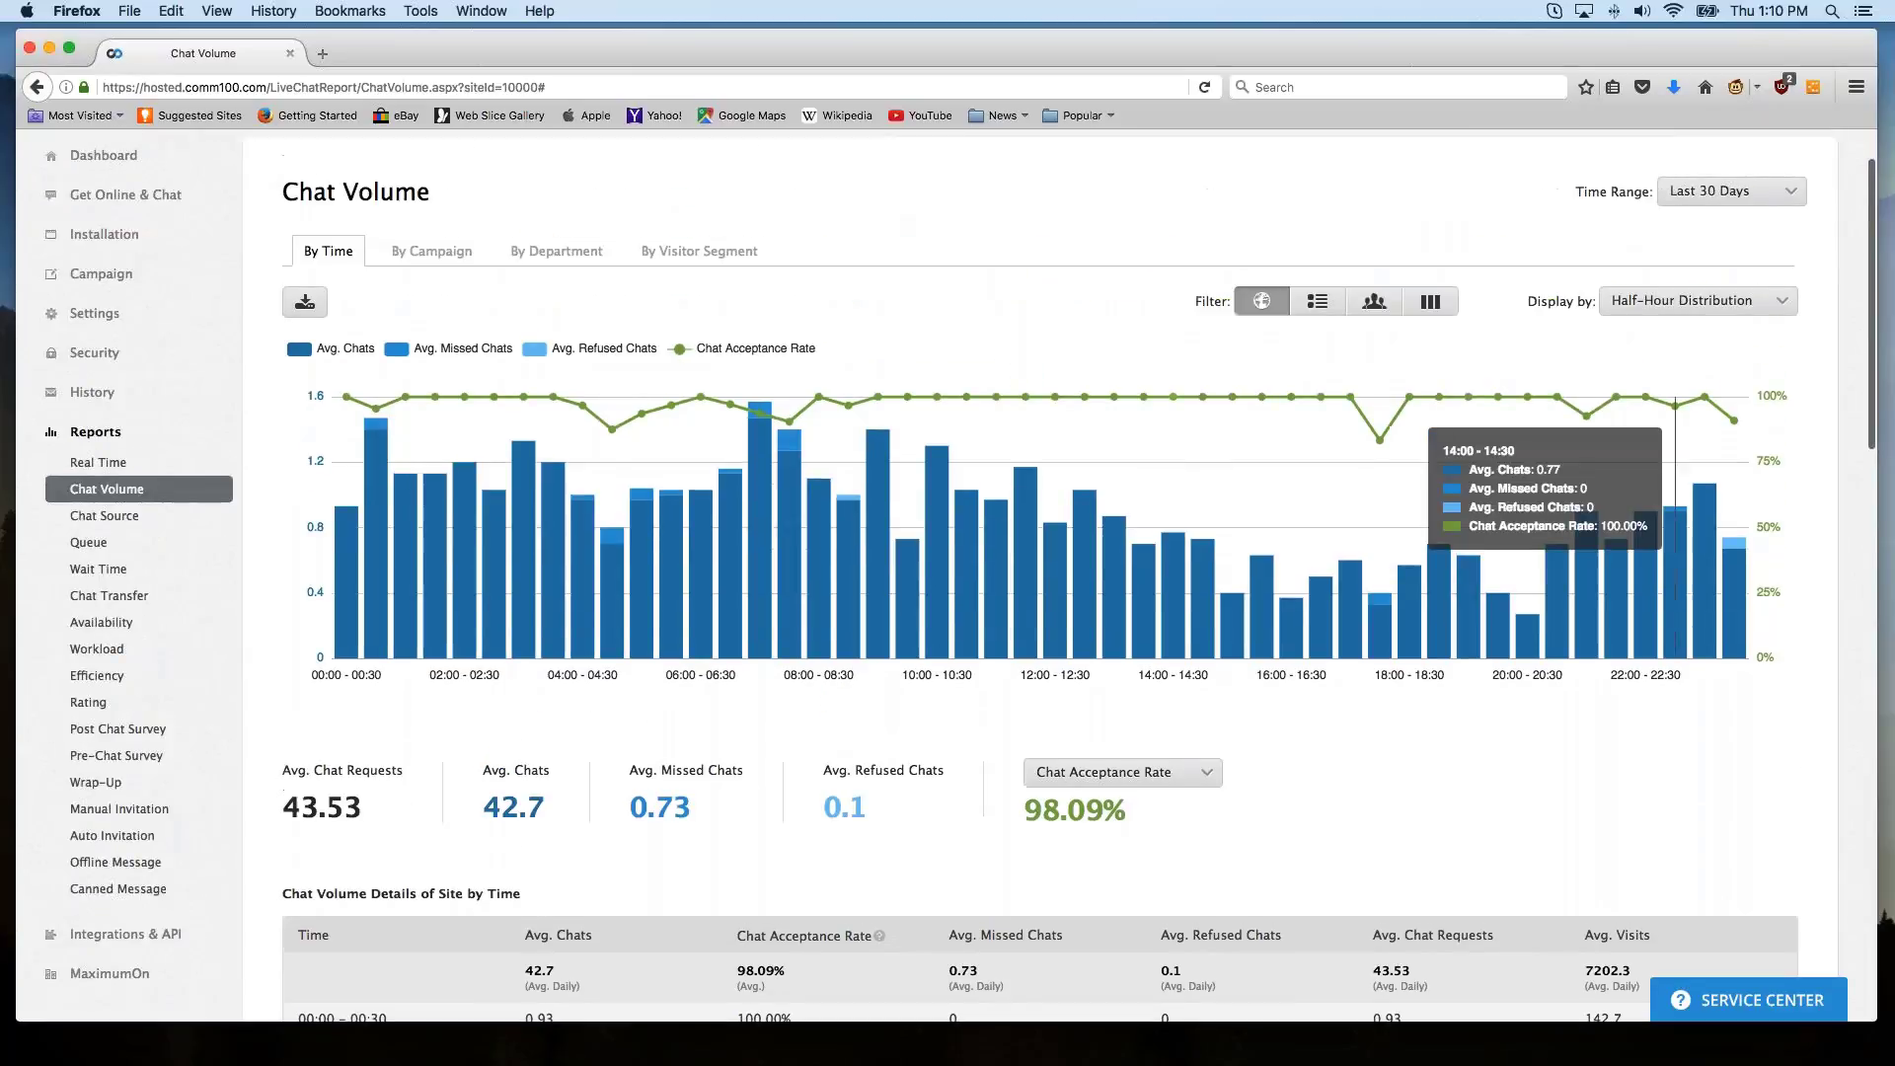
Open the Chat Source report and review its chart and daily details by time.
click(117, 521)
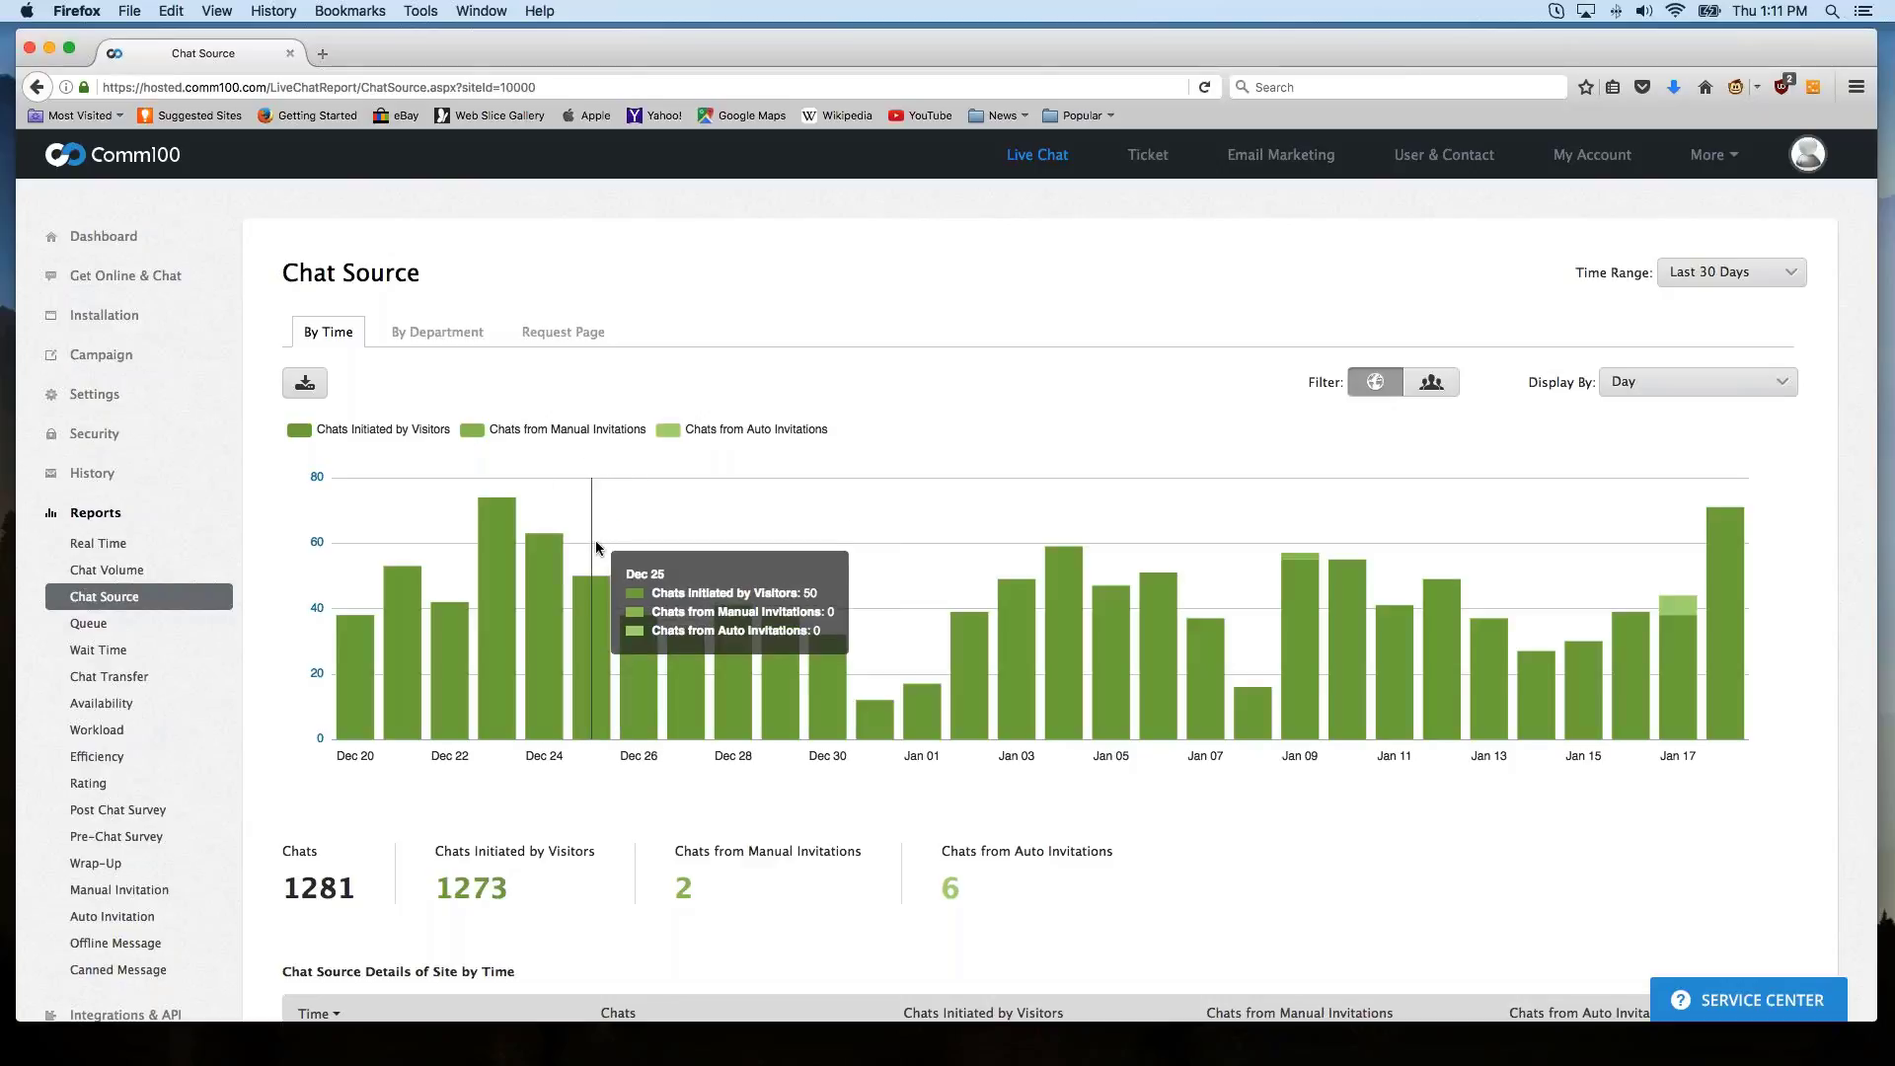
scroll(590, 541, down, 3)
scroll(593, 548, down, 3)
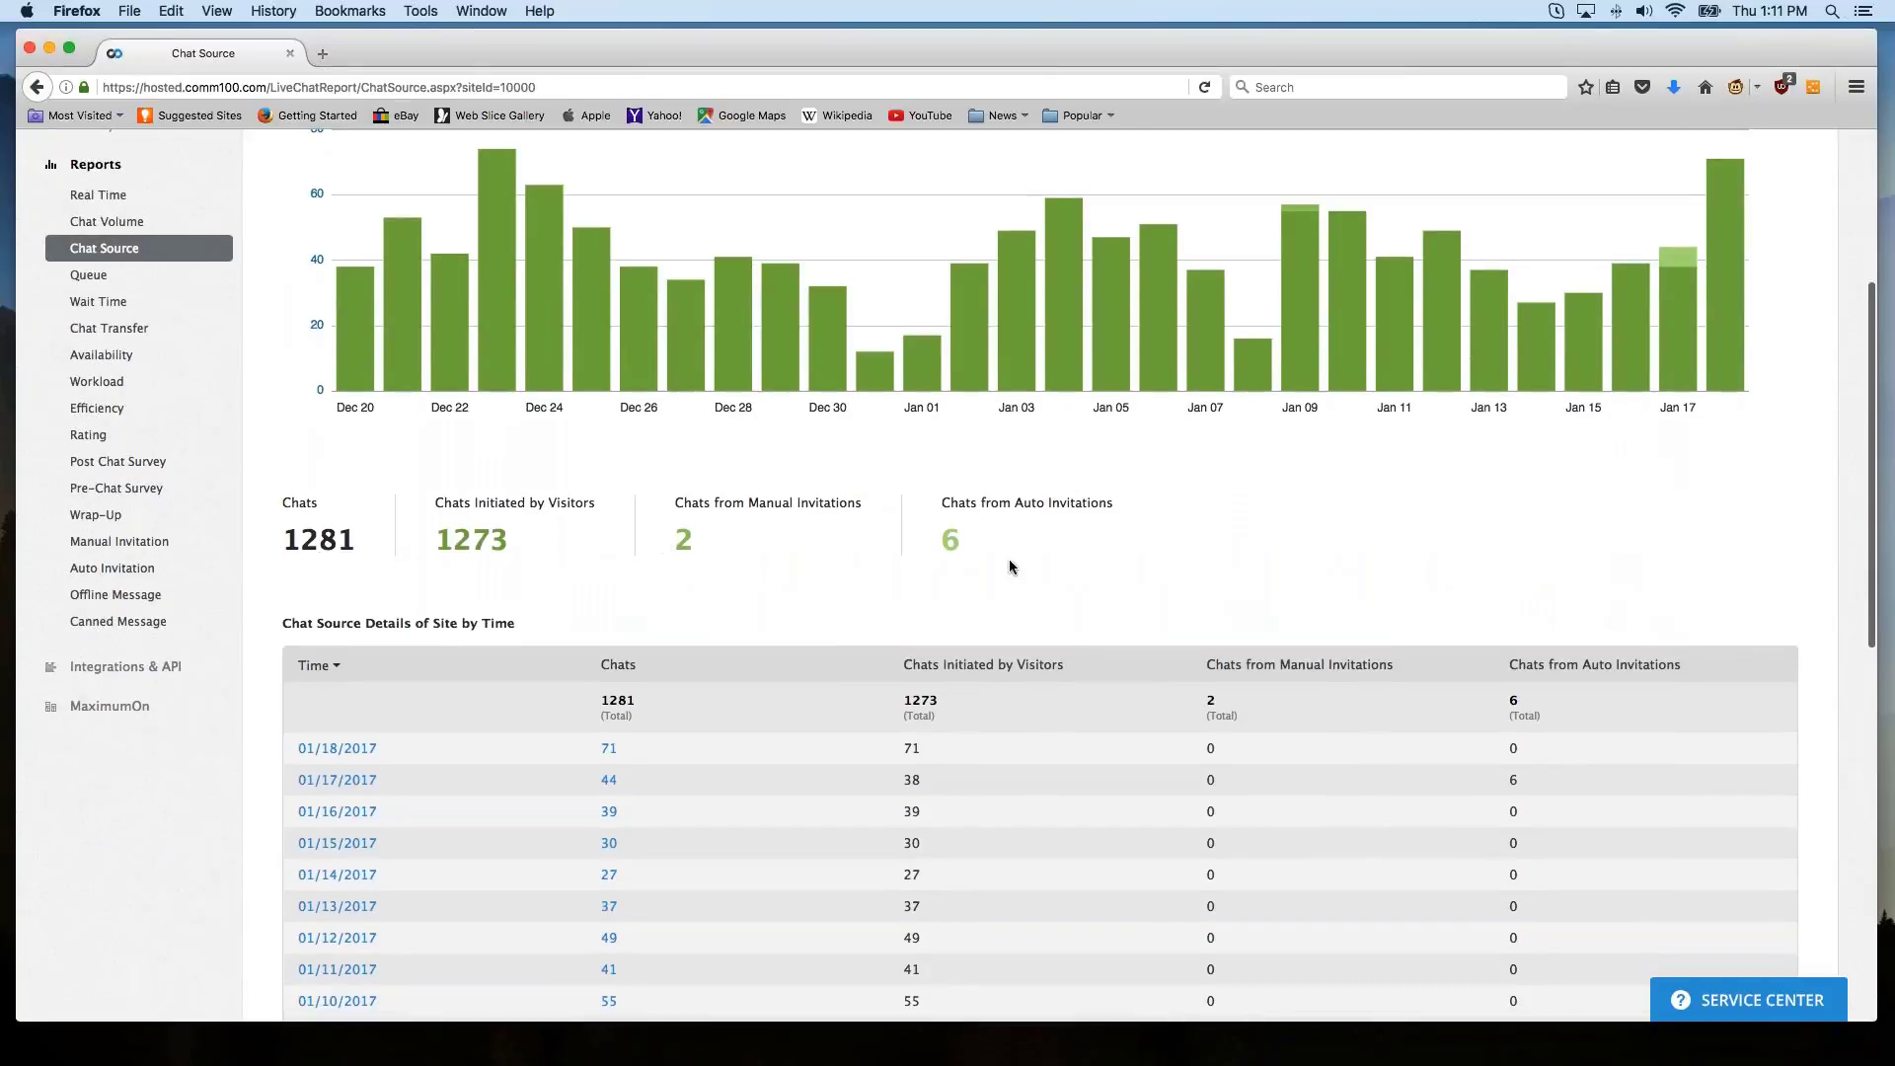
scroll(829, 557, down, 1)
scroll(657, 558, down, 6)
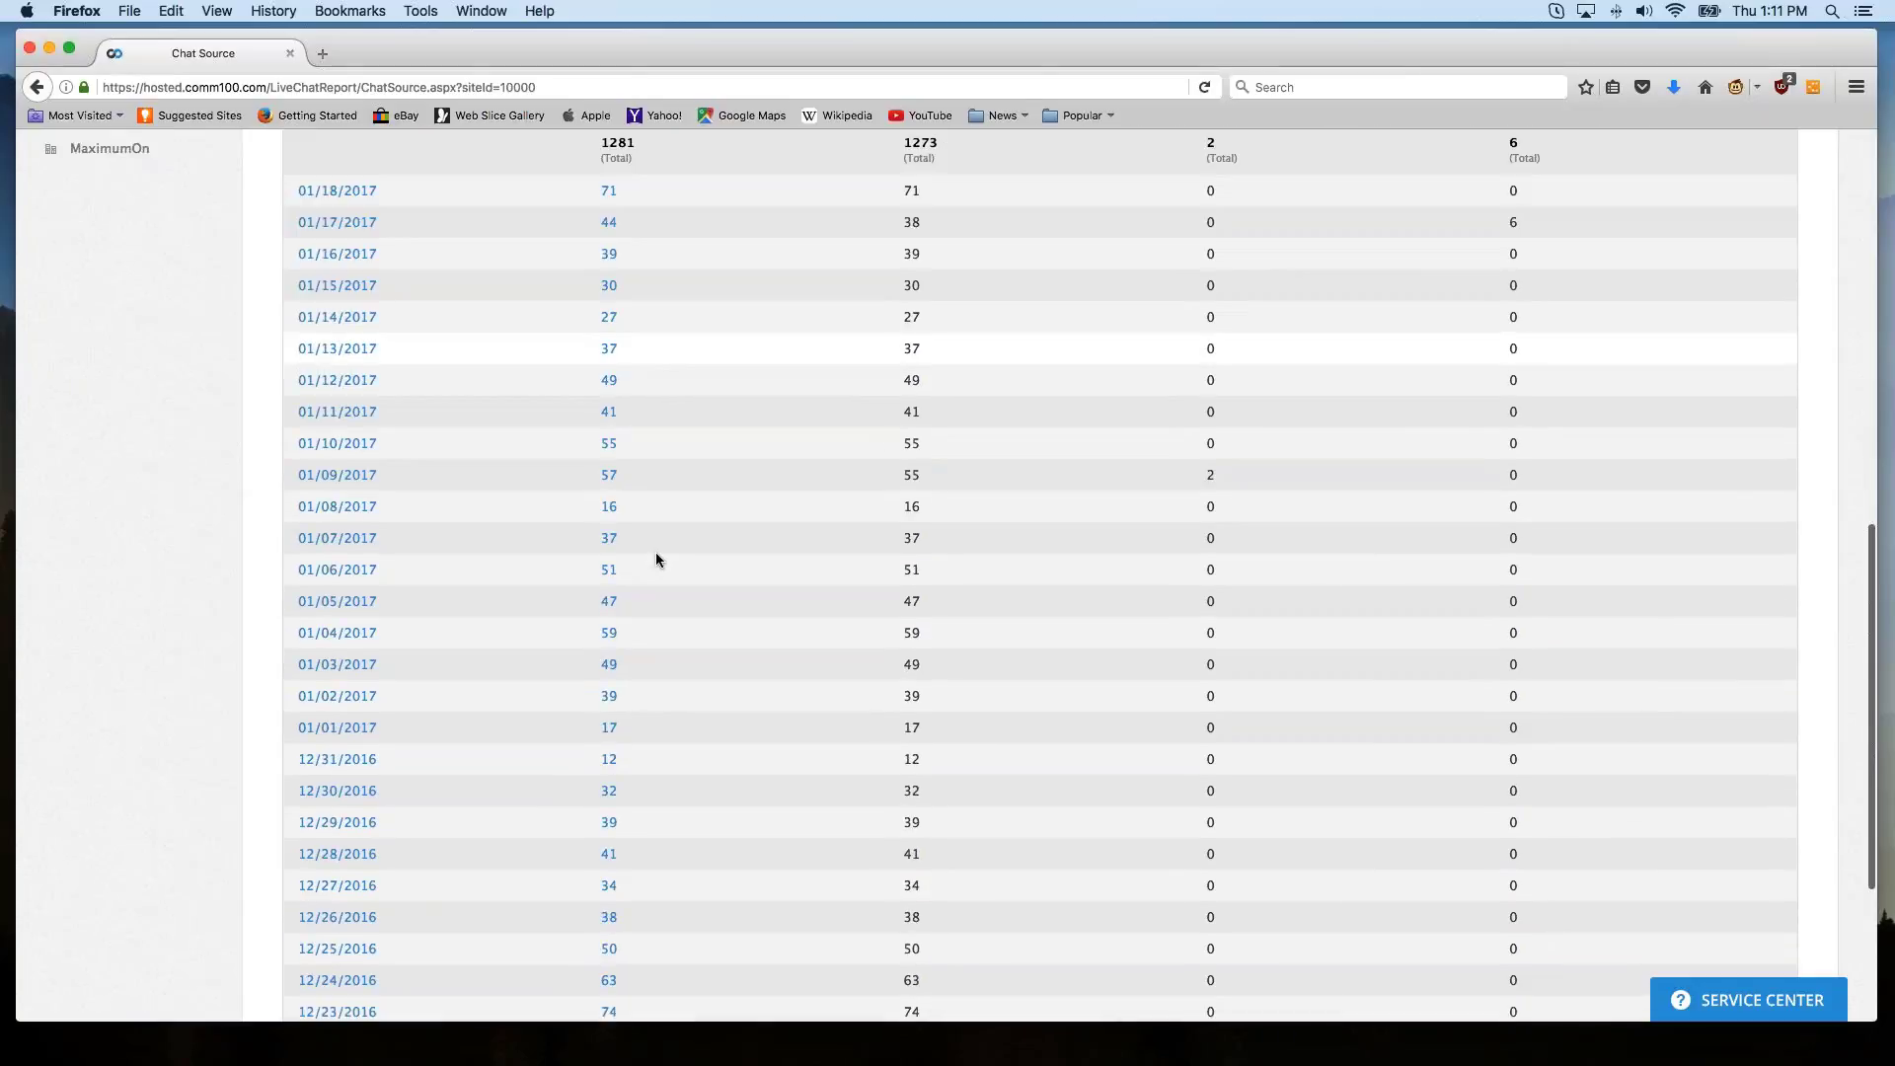
scroll(657, 558, up, 3)
scroll(656, 558, up, 10)
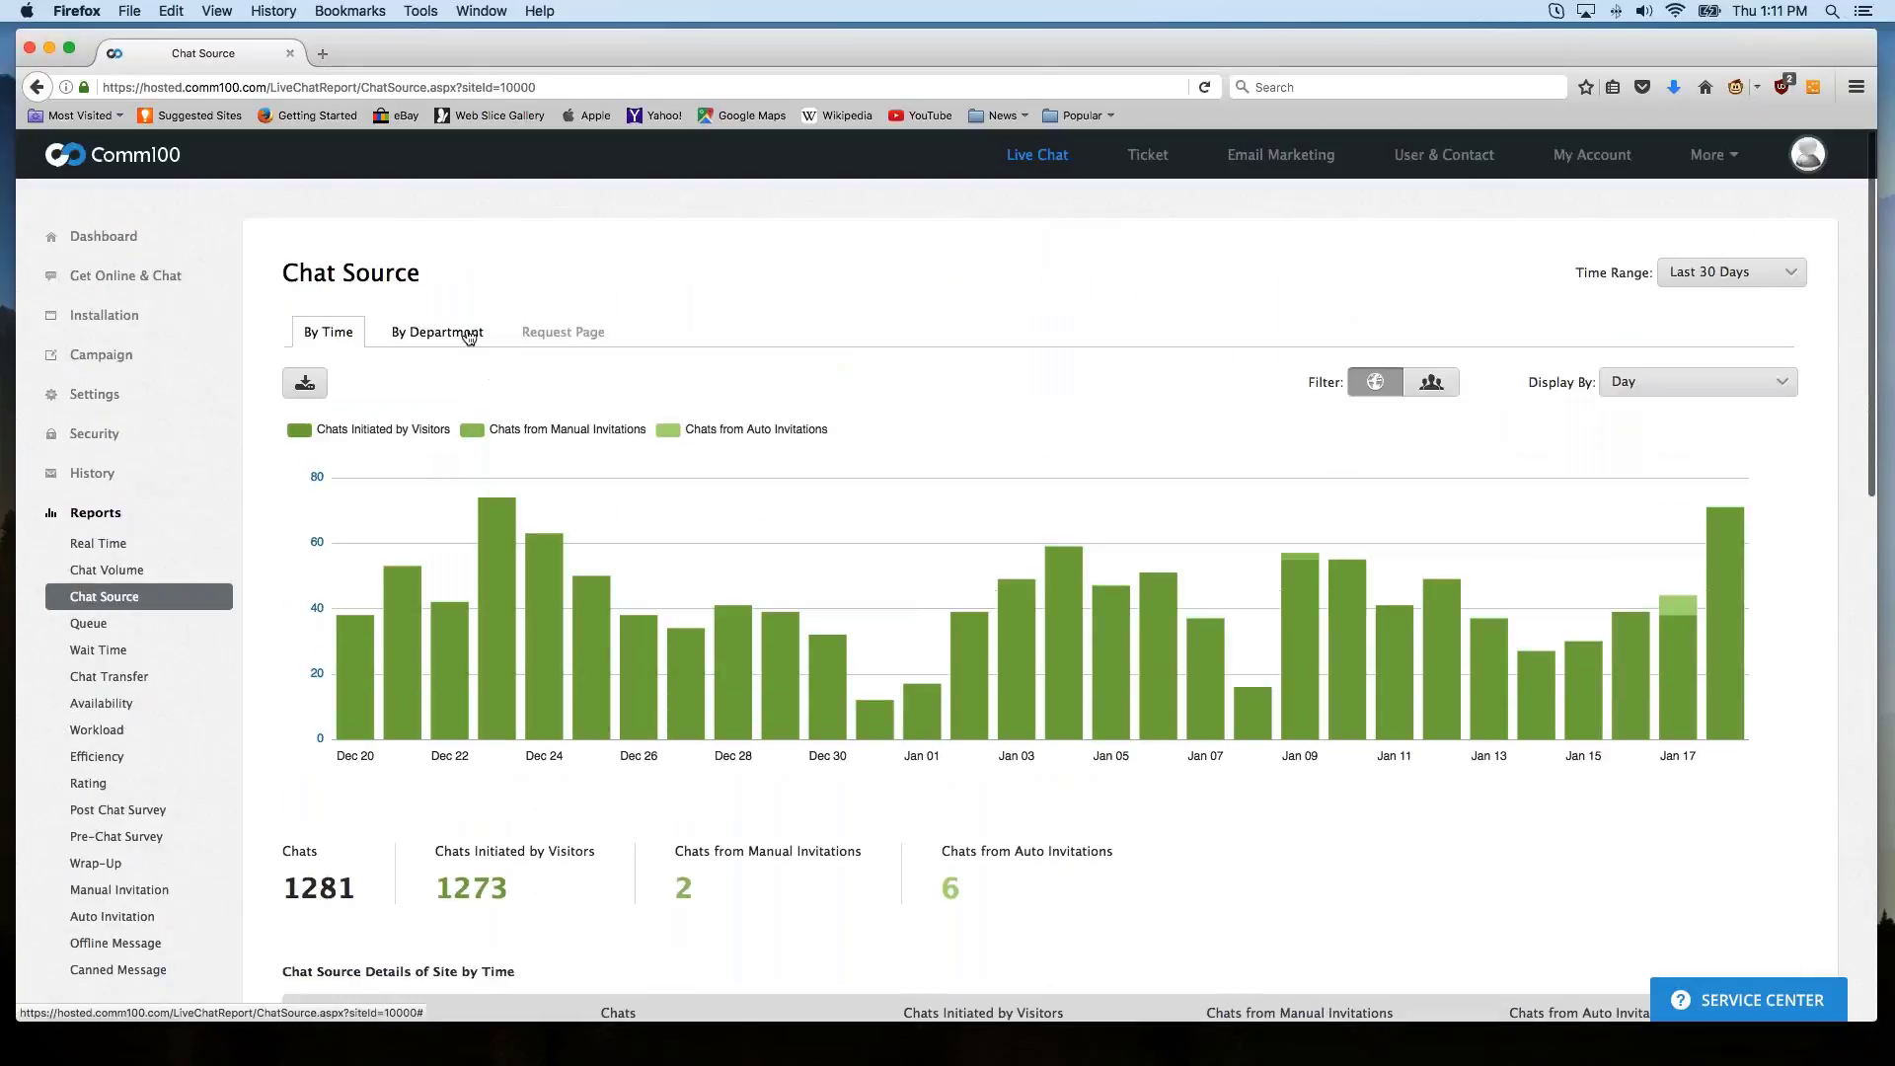
Review the Chat Source breakdown by department, and show the chats listed by request page.
click(469, 336)
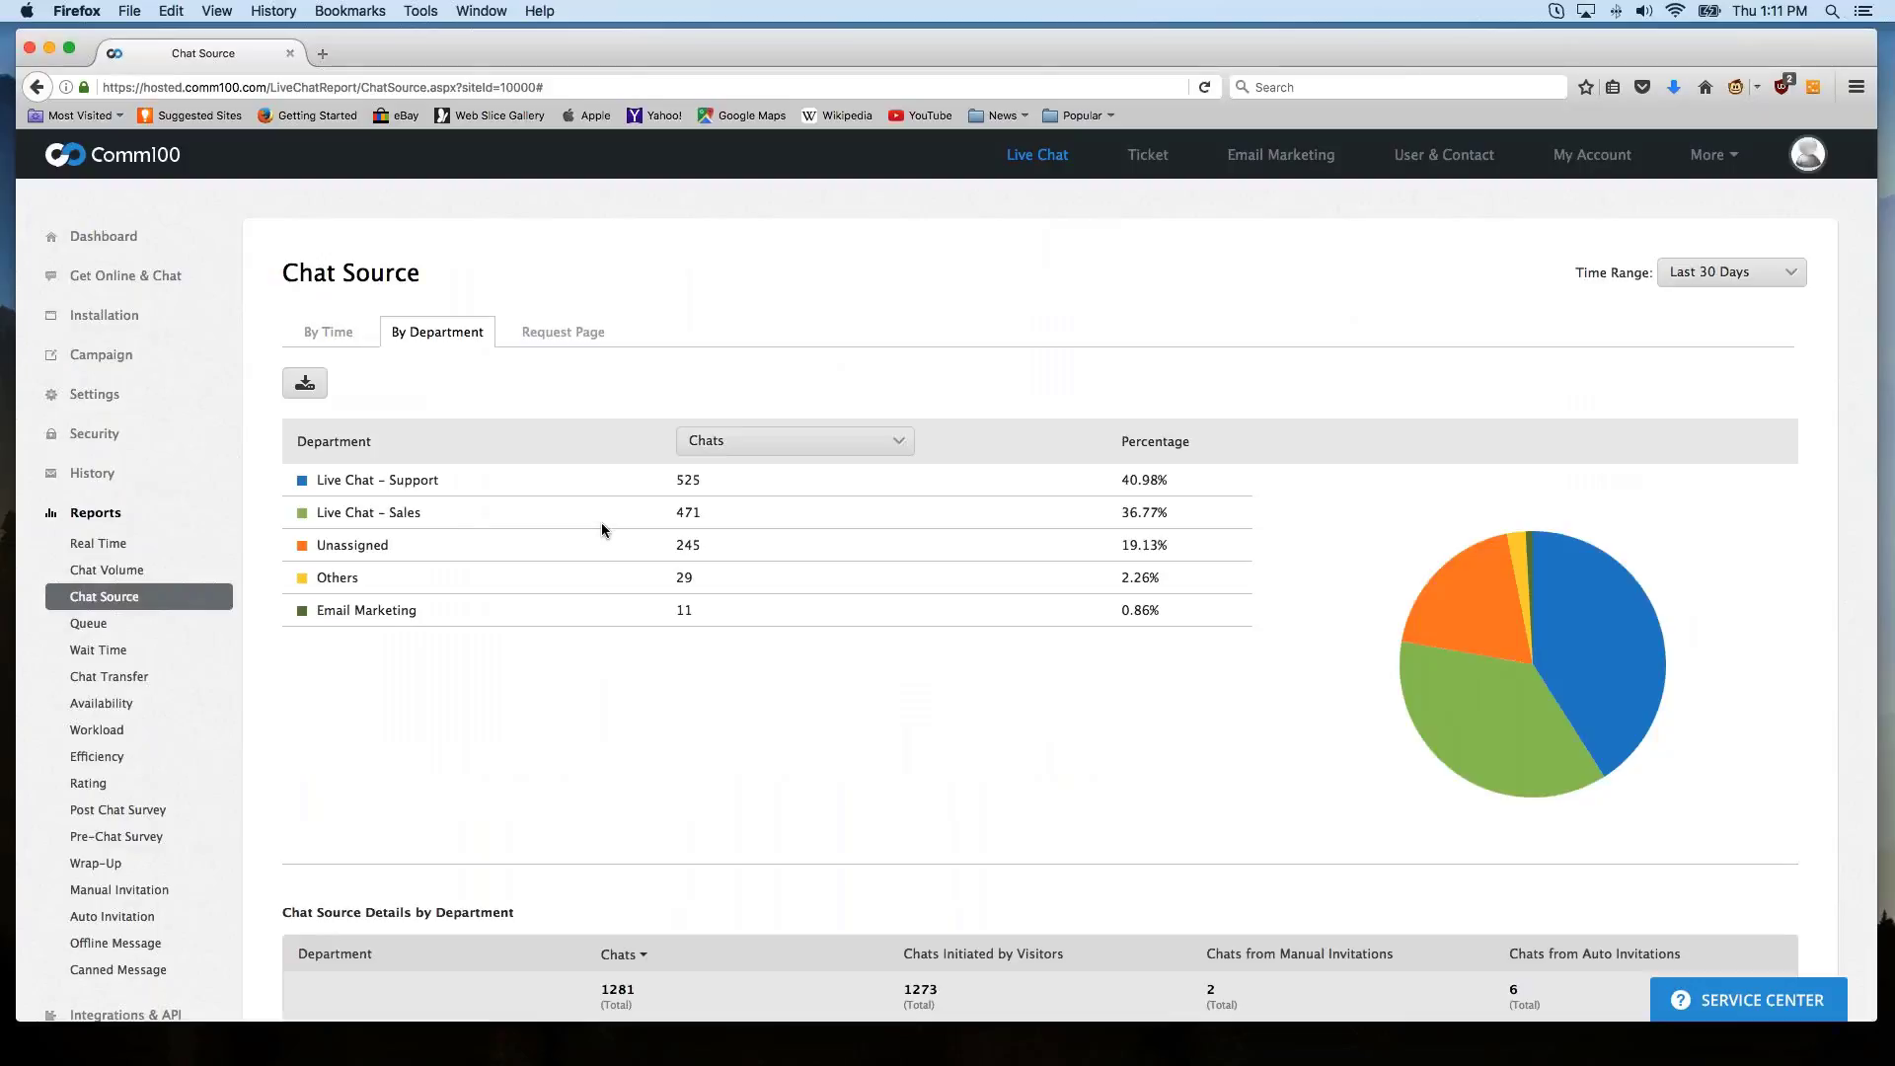
scroll(614, 601, down, 5)
scroll(624, 601, up, 4)
scroll(1113, 765, down, 3)
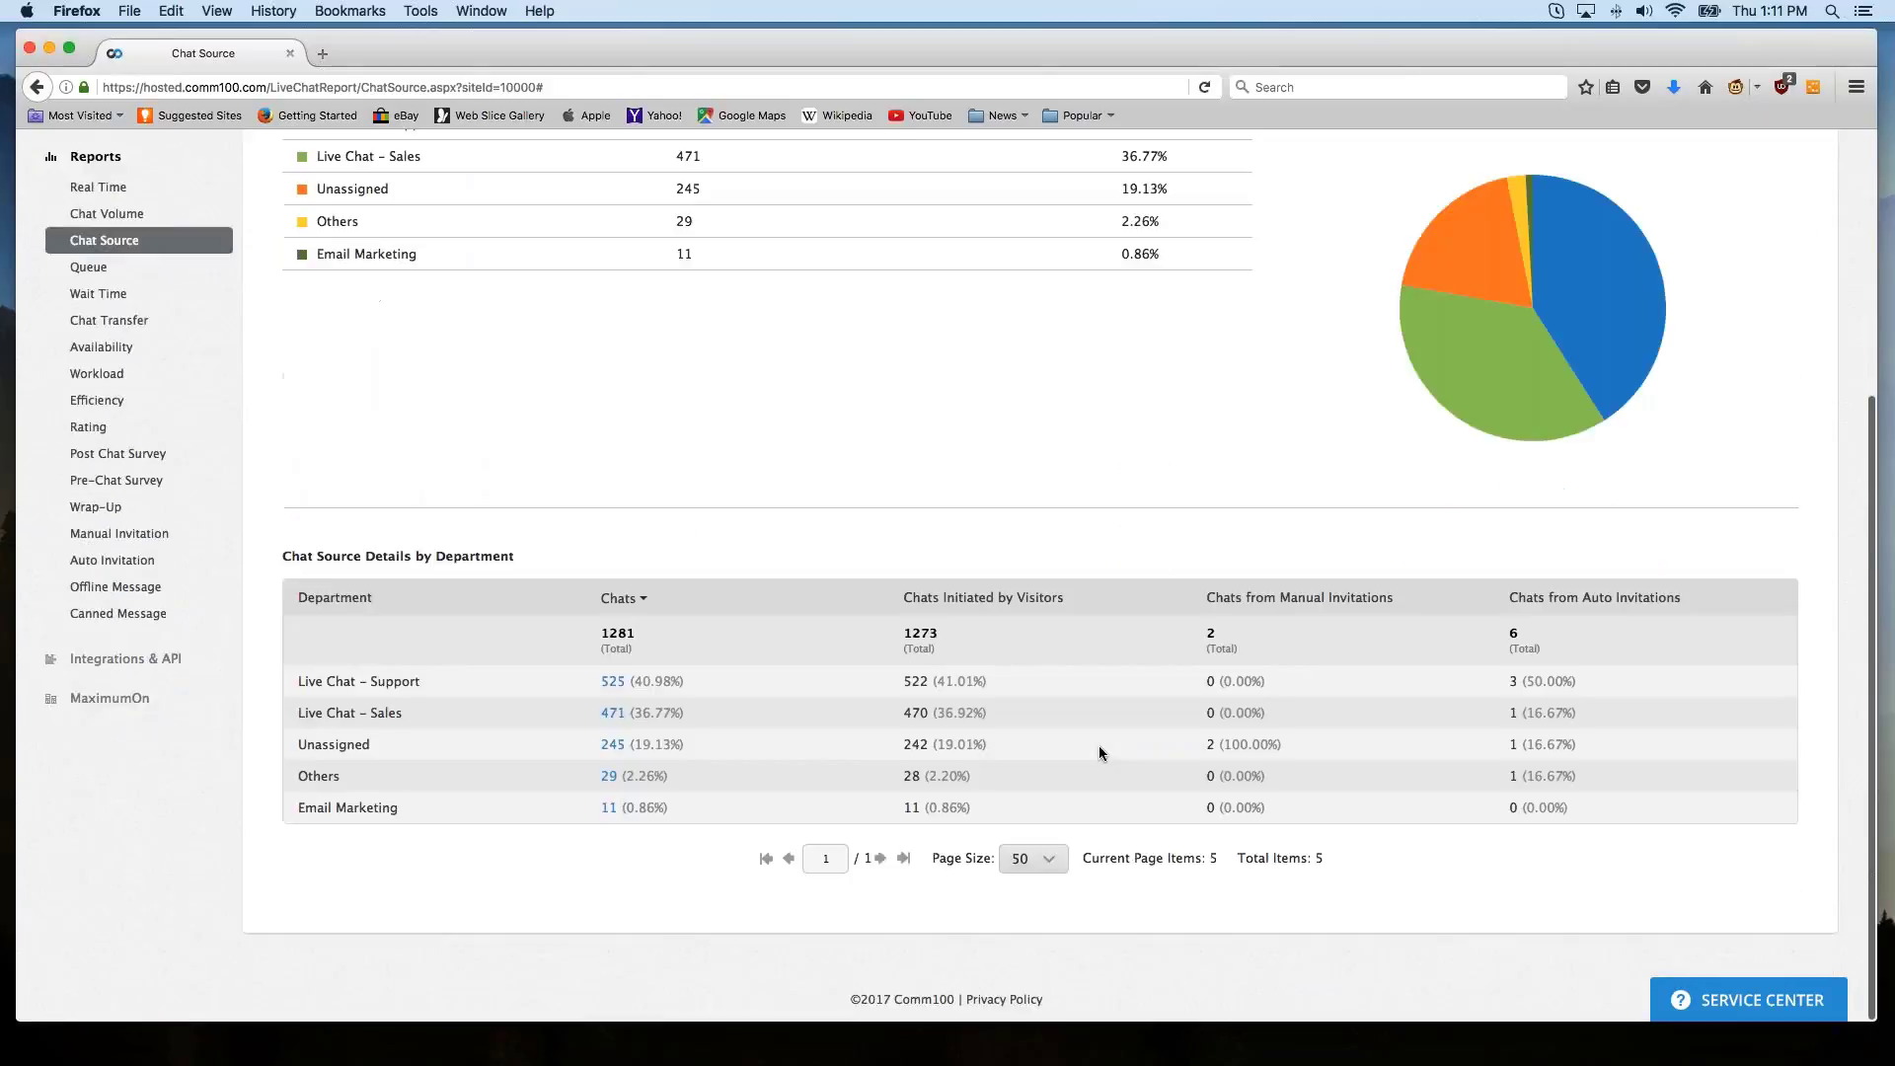
scroll(969, 622, up, 3)
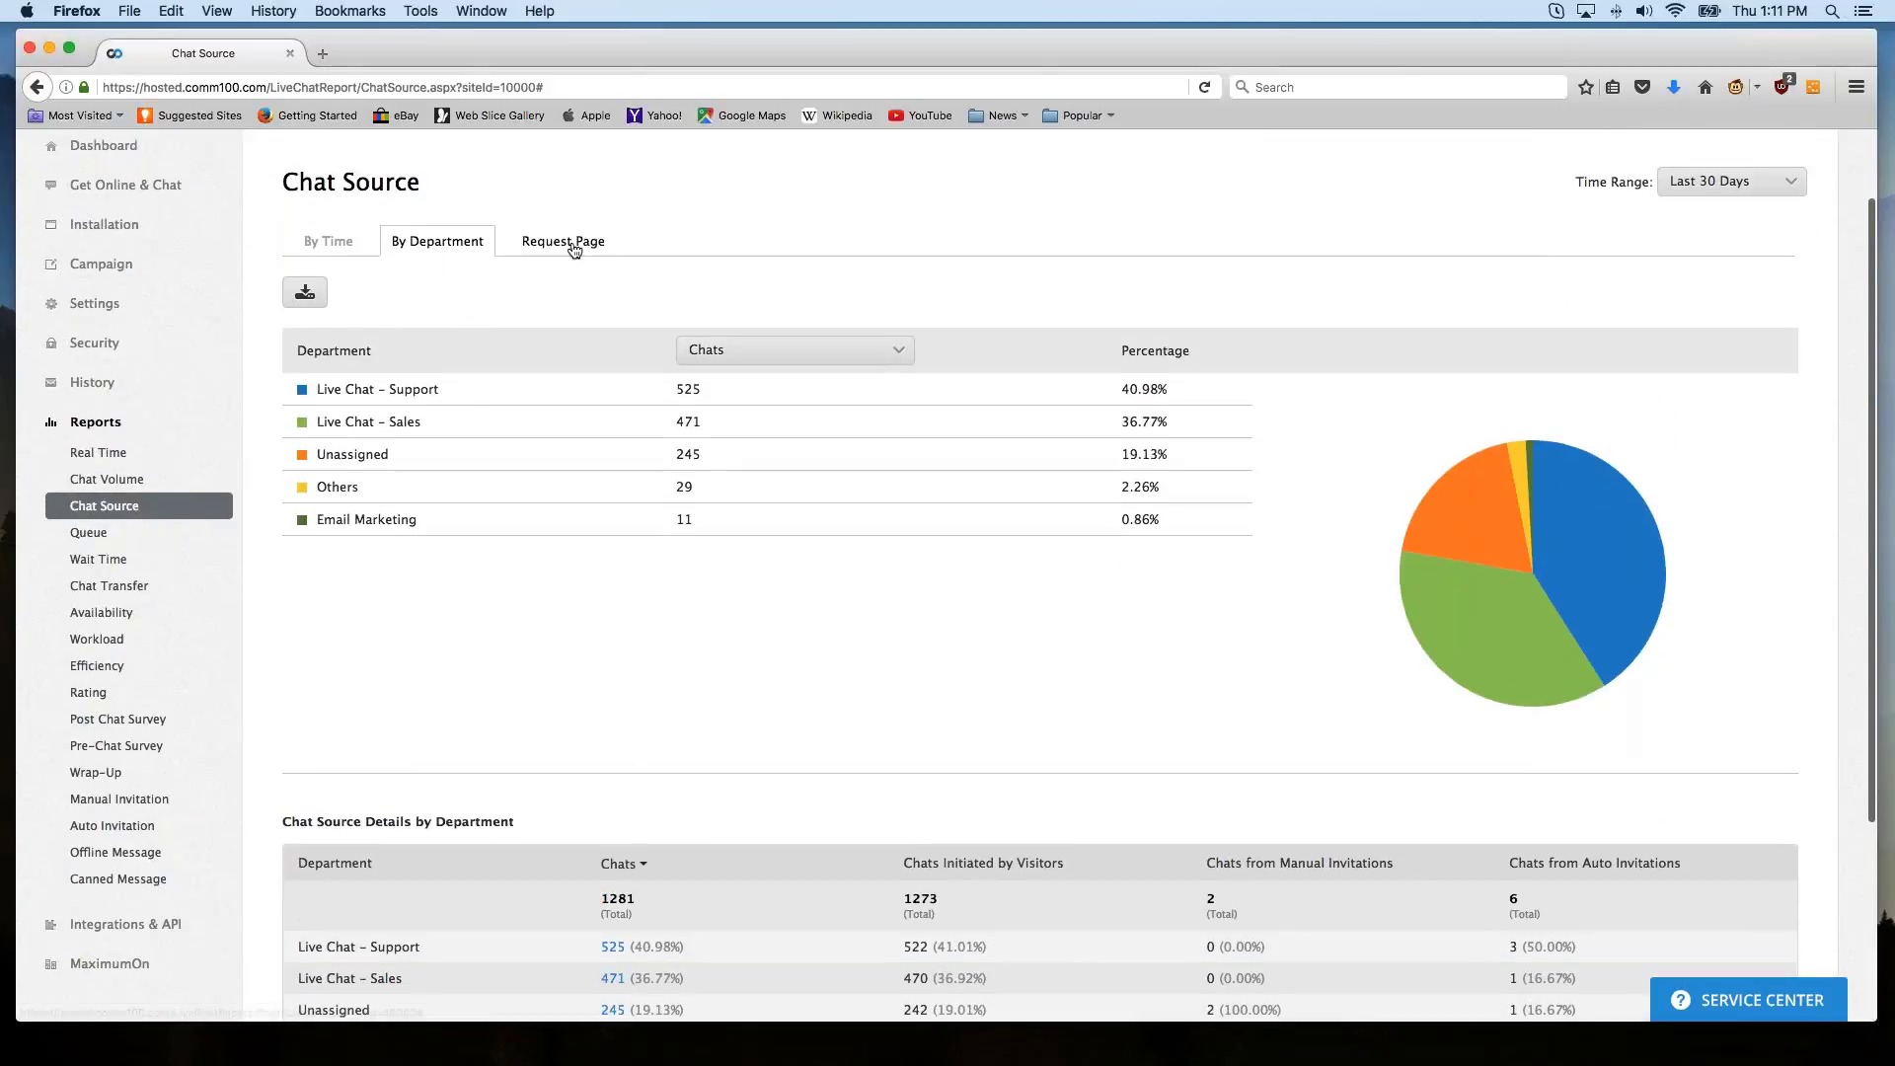
click(562, 236)
scroll(945, 574, down, 2)
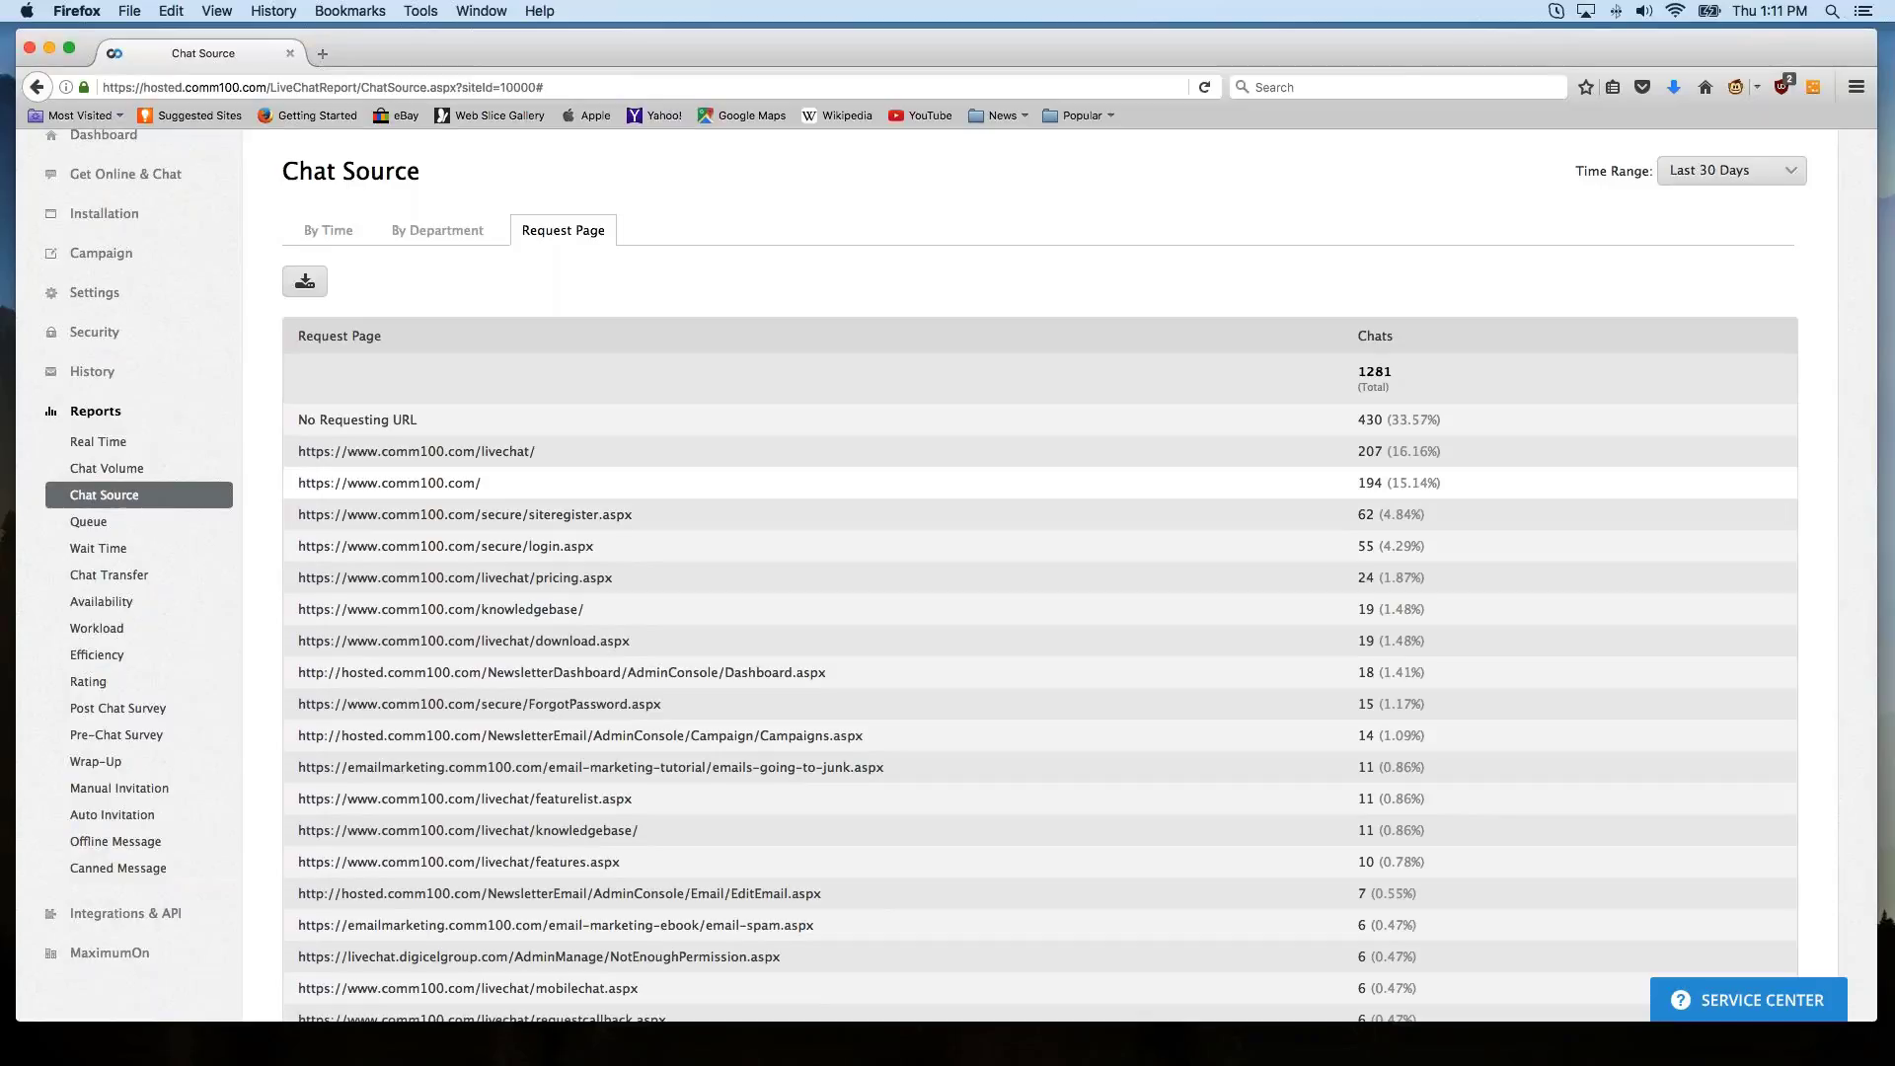
Open the Queue report, review its details by time and check which display intervals it offers.
click(89, 523)
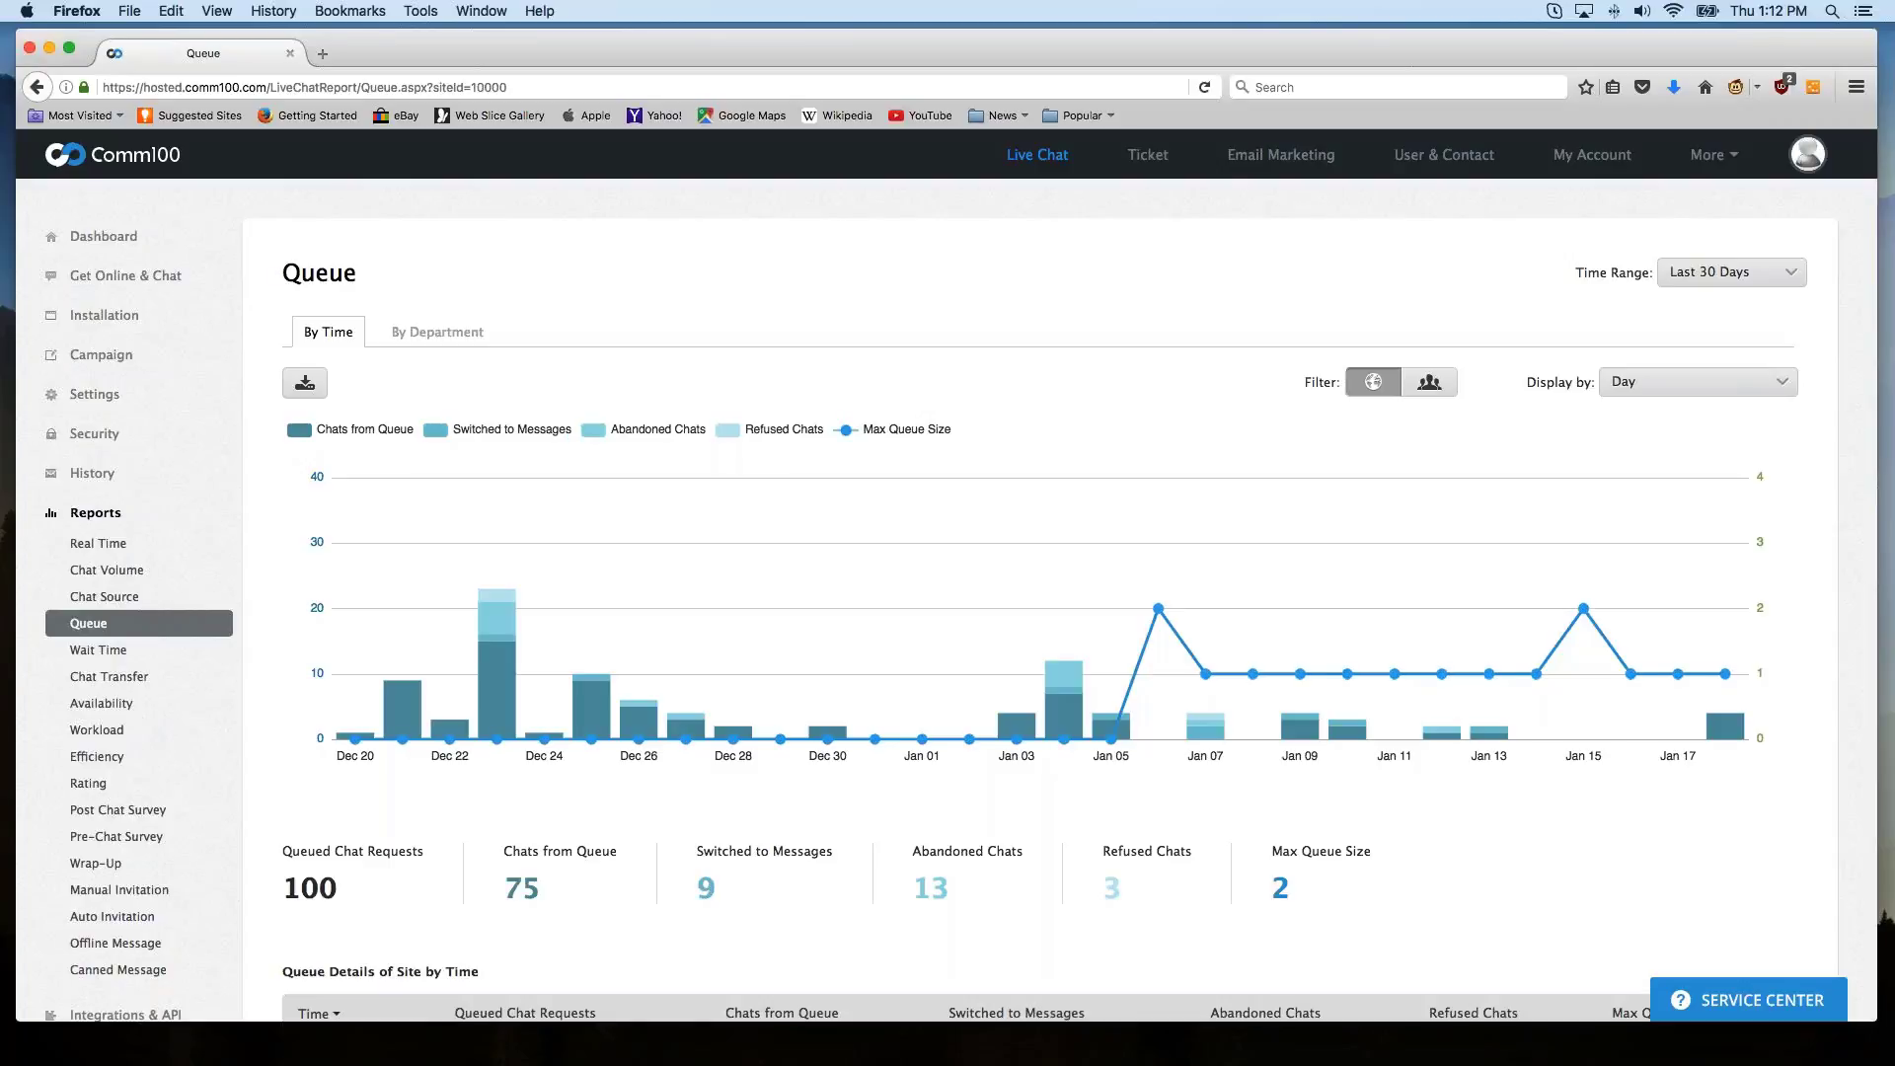
scroll(947, 593, down, 1)
scroll(847, 565, down, 3)
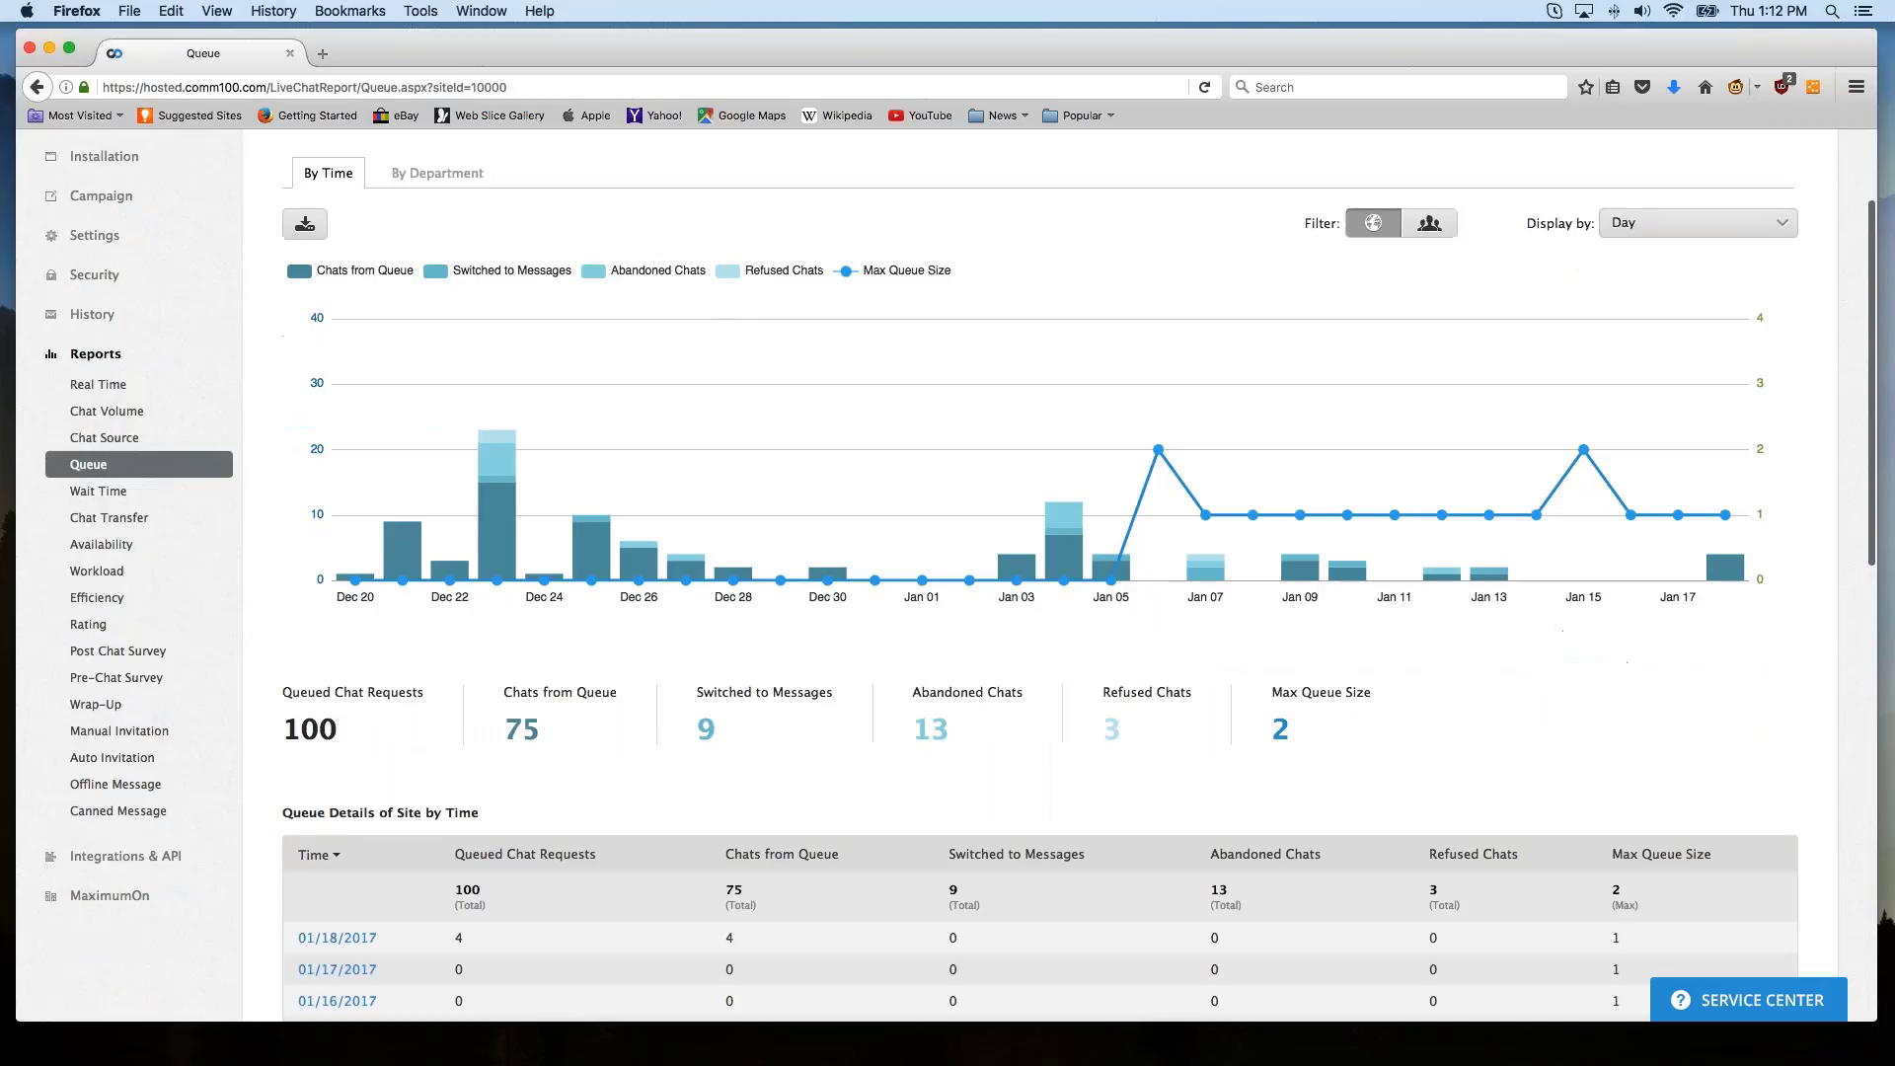
scroll(847, 565, up, 1)
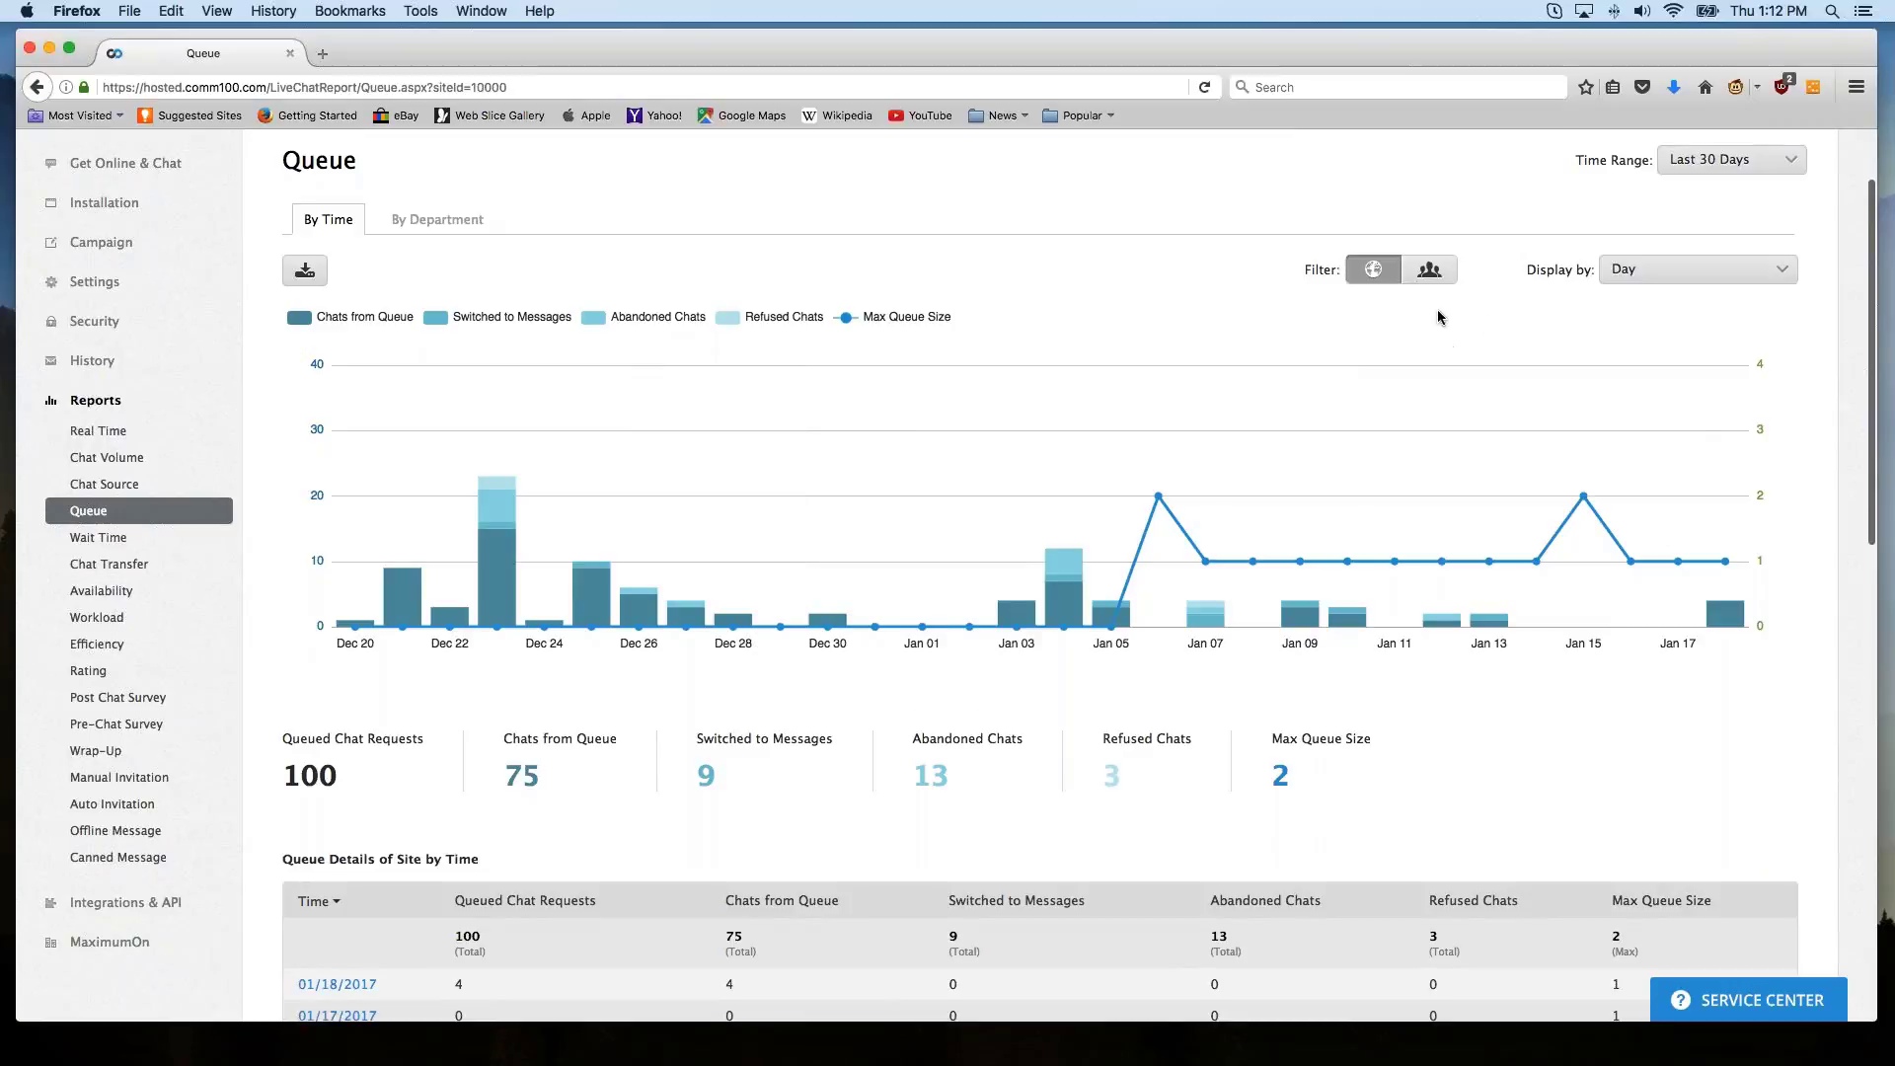
click(1665, 273)
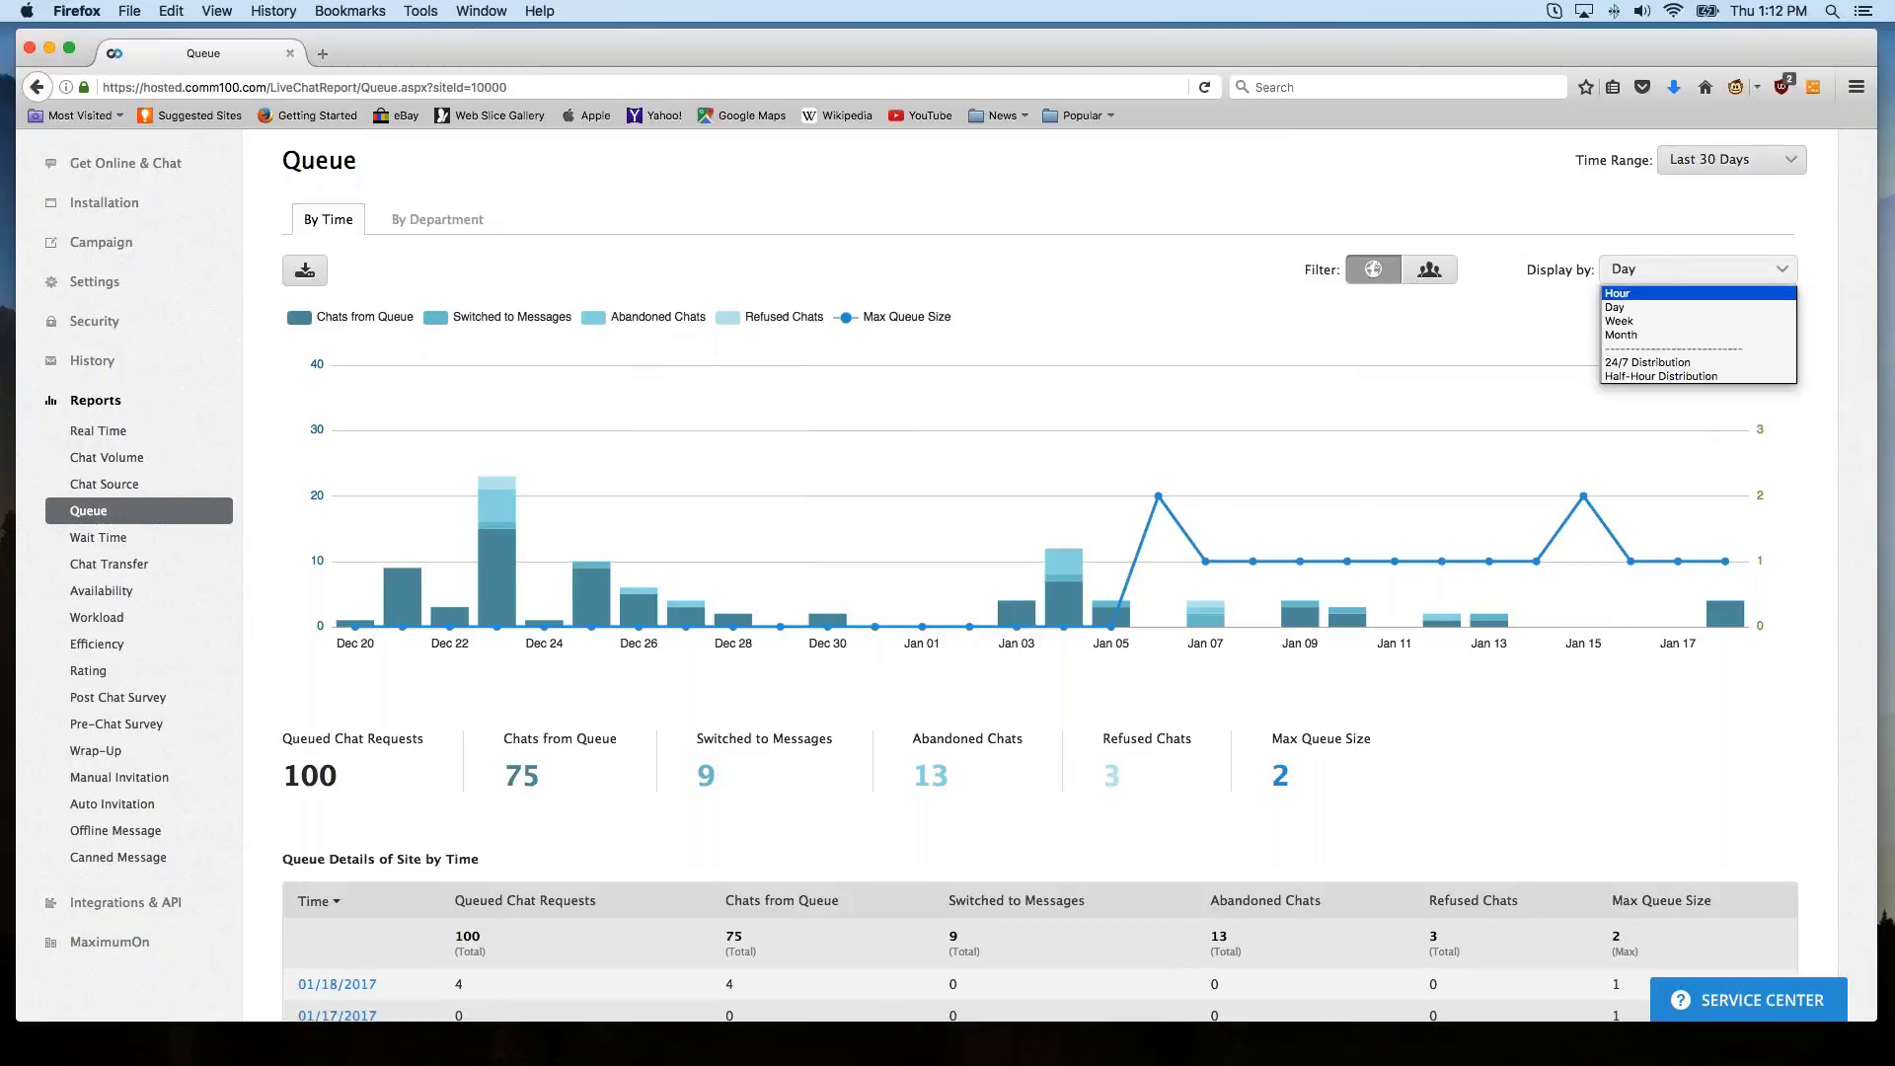
click(1636, 363)
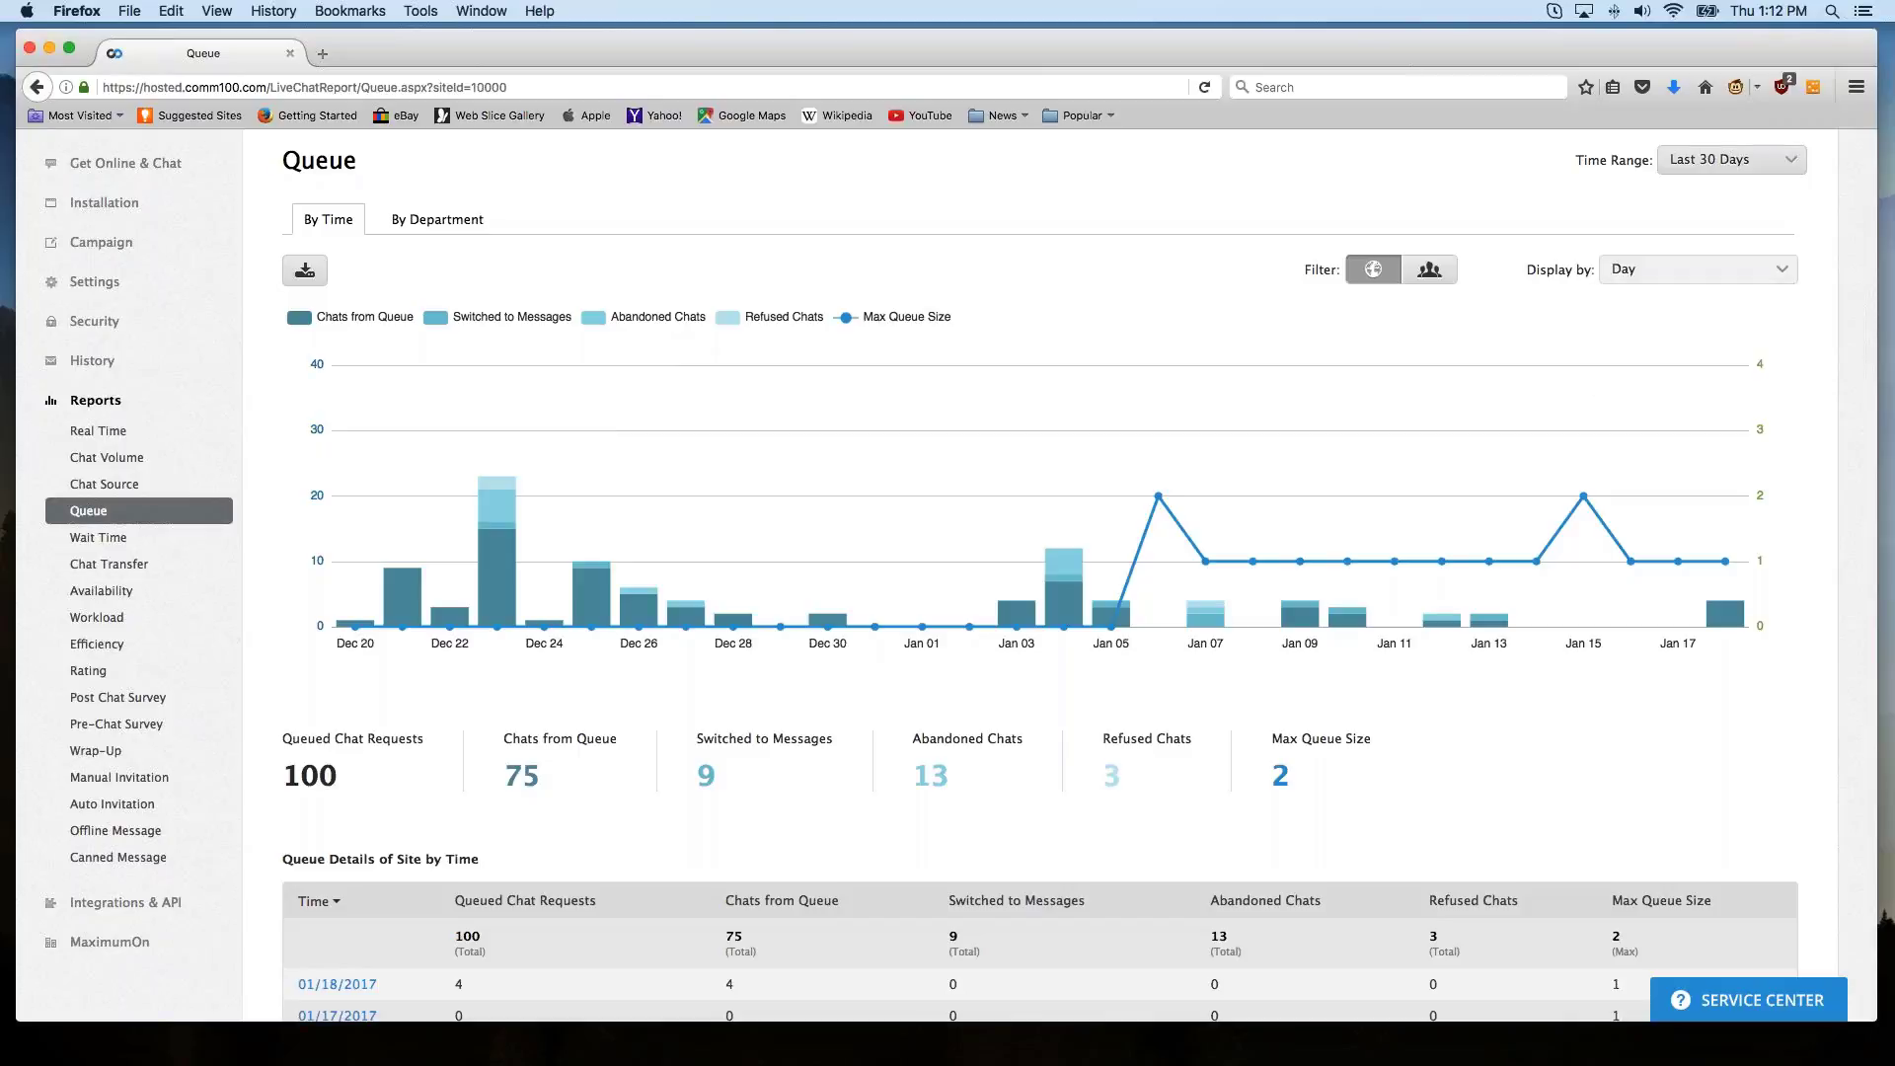
Show the Queue report by department and examine its pie chart and details table.
click(446, 222)
scroll(364, 208, down, 3)
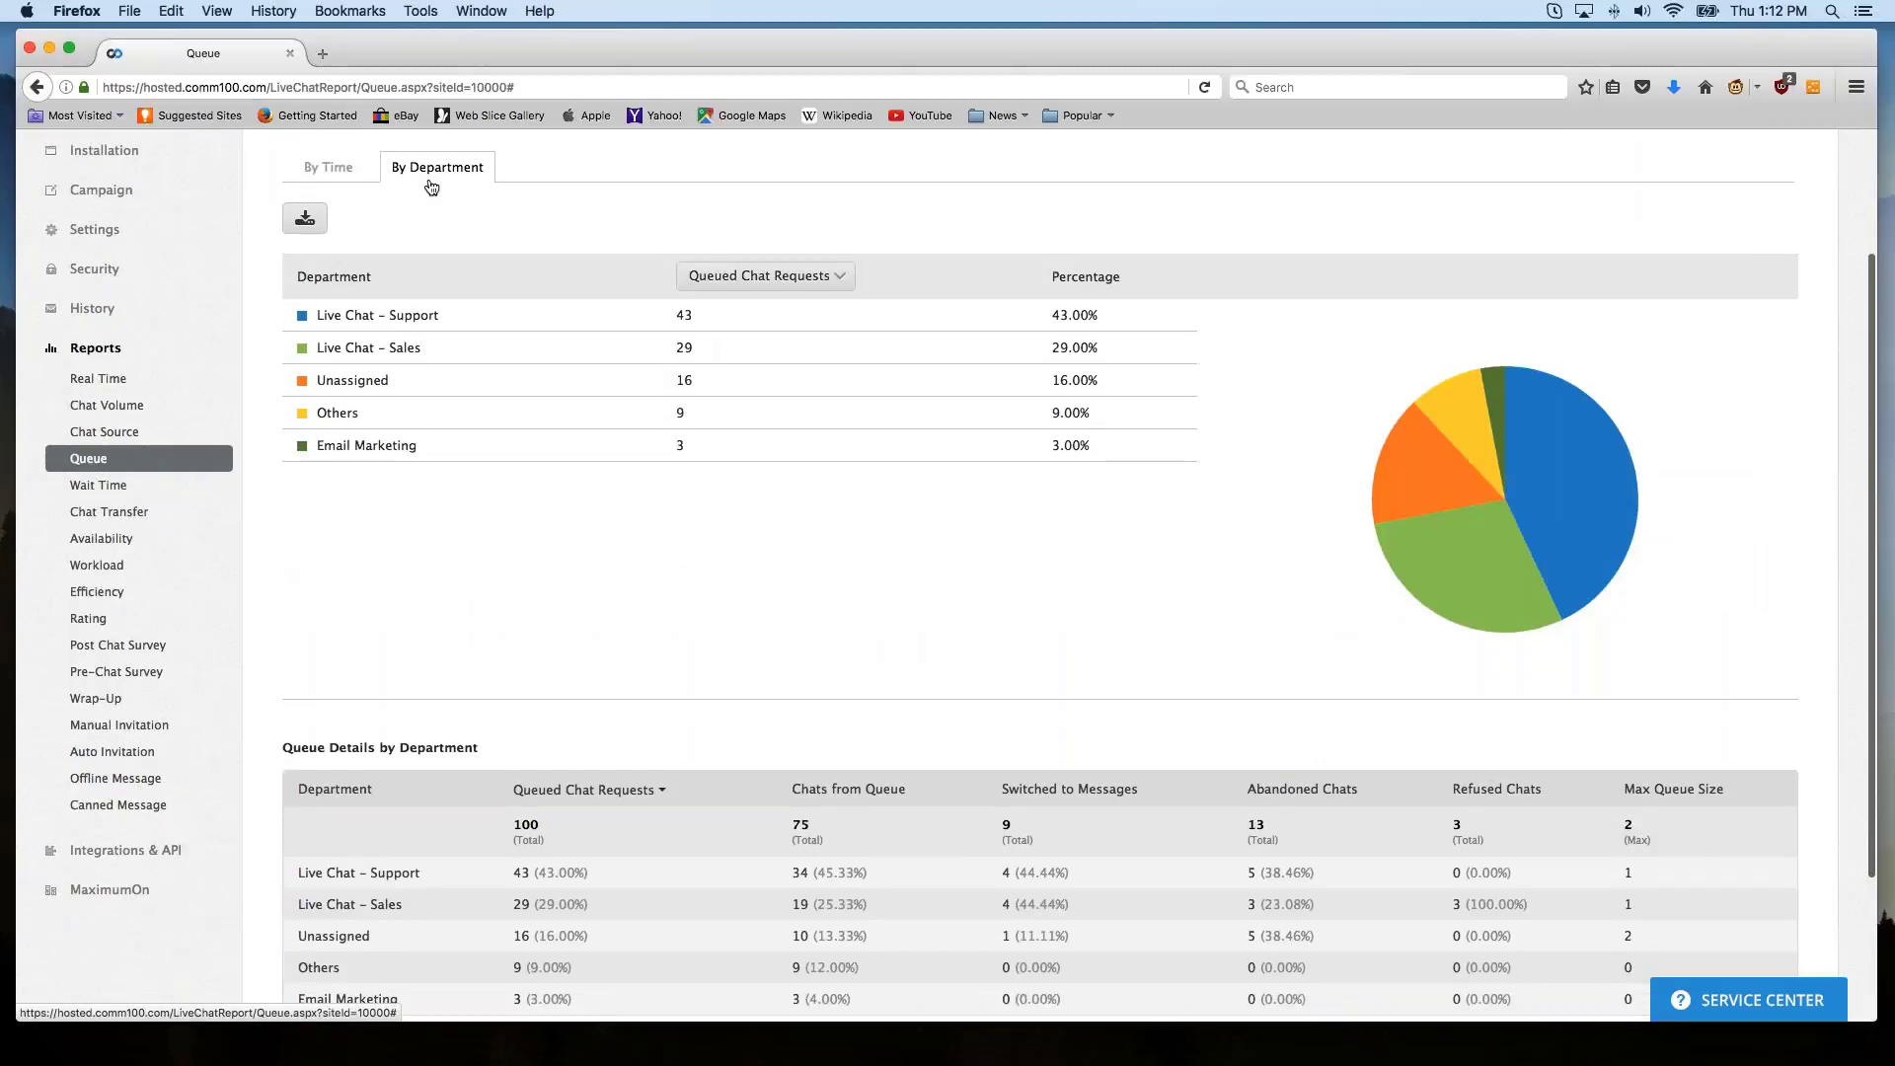
scroll(518, 518, down, 1)
scroll(562, 534, down, 2)
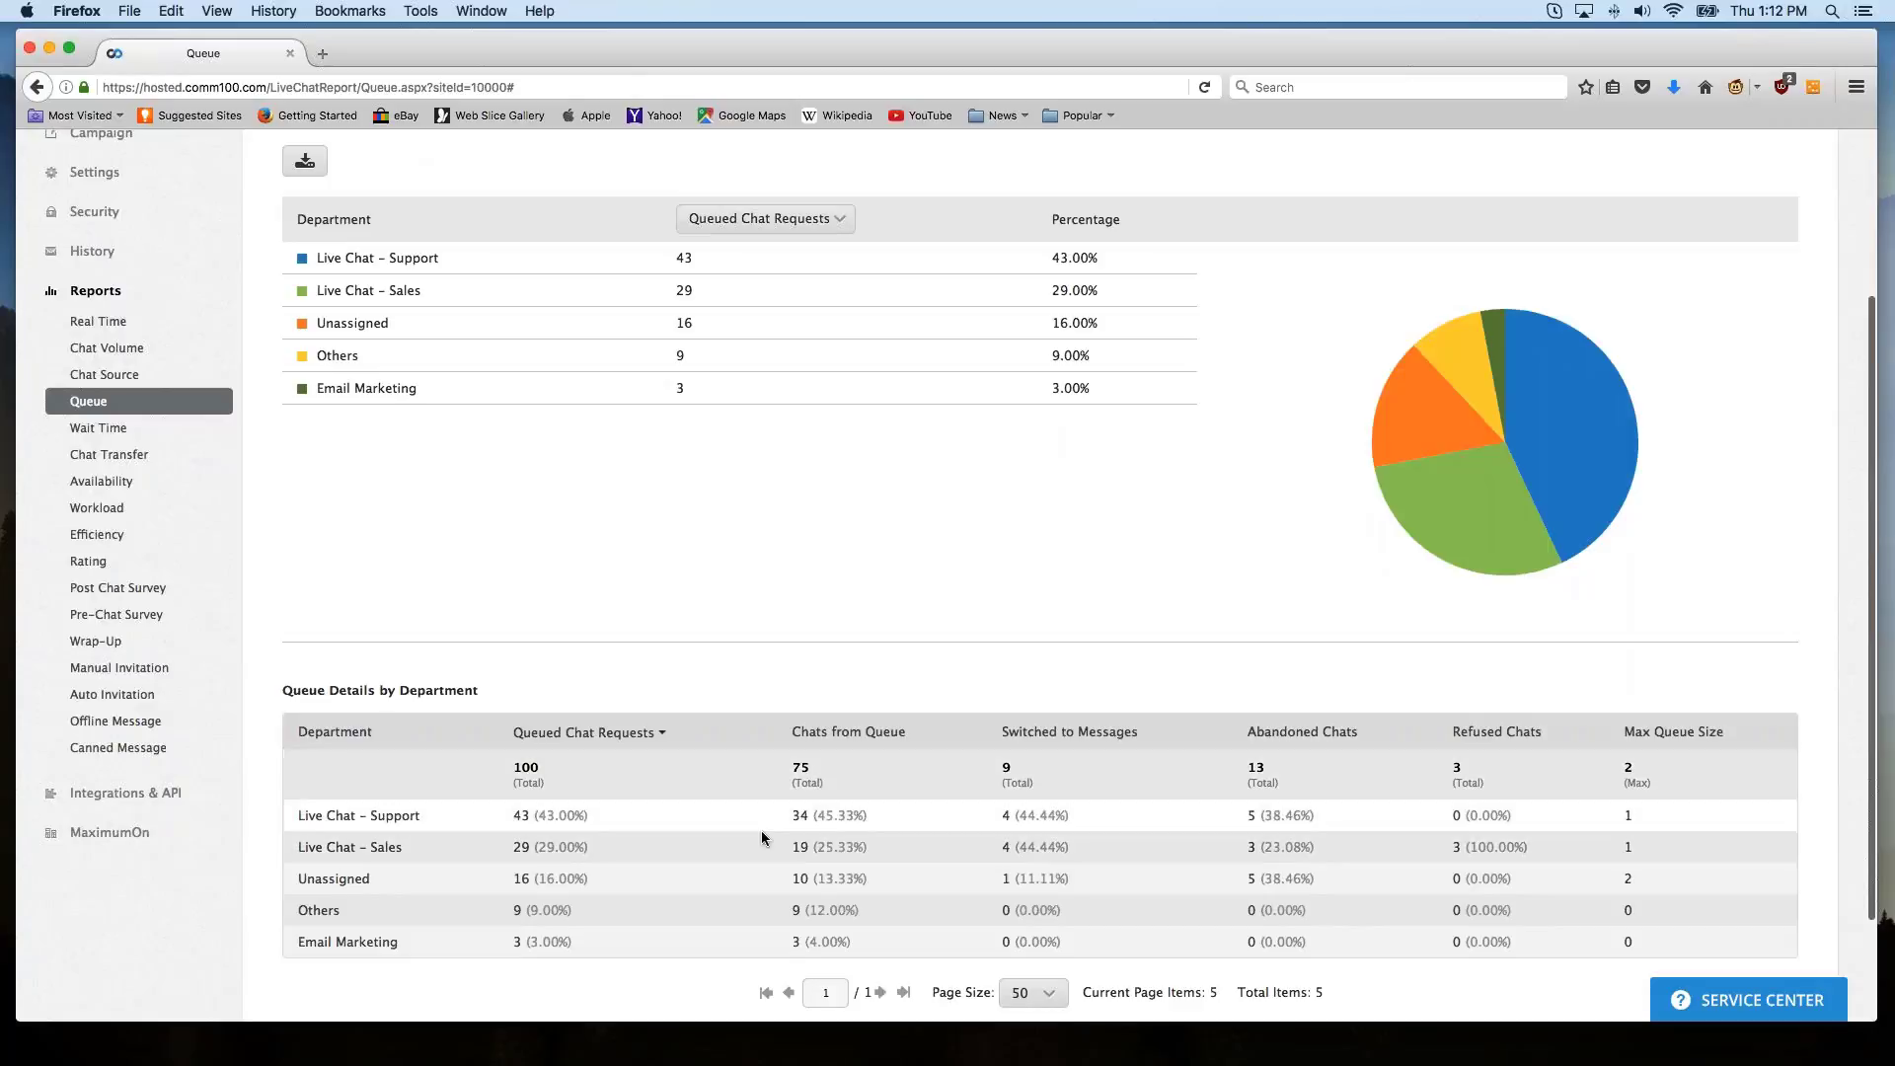
scroll(934, 721, up, 1)
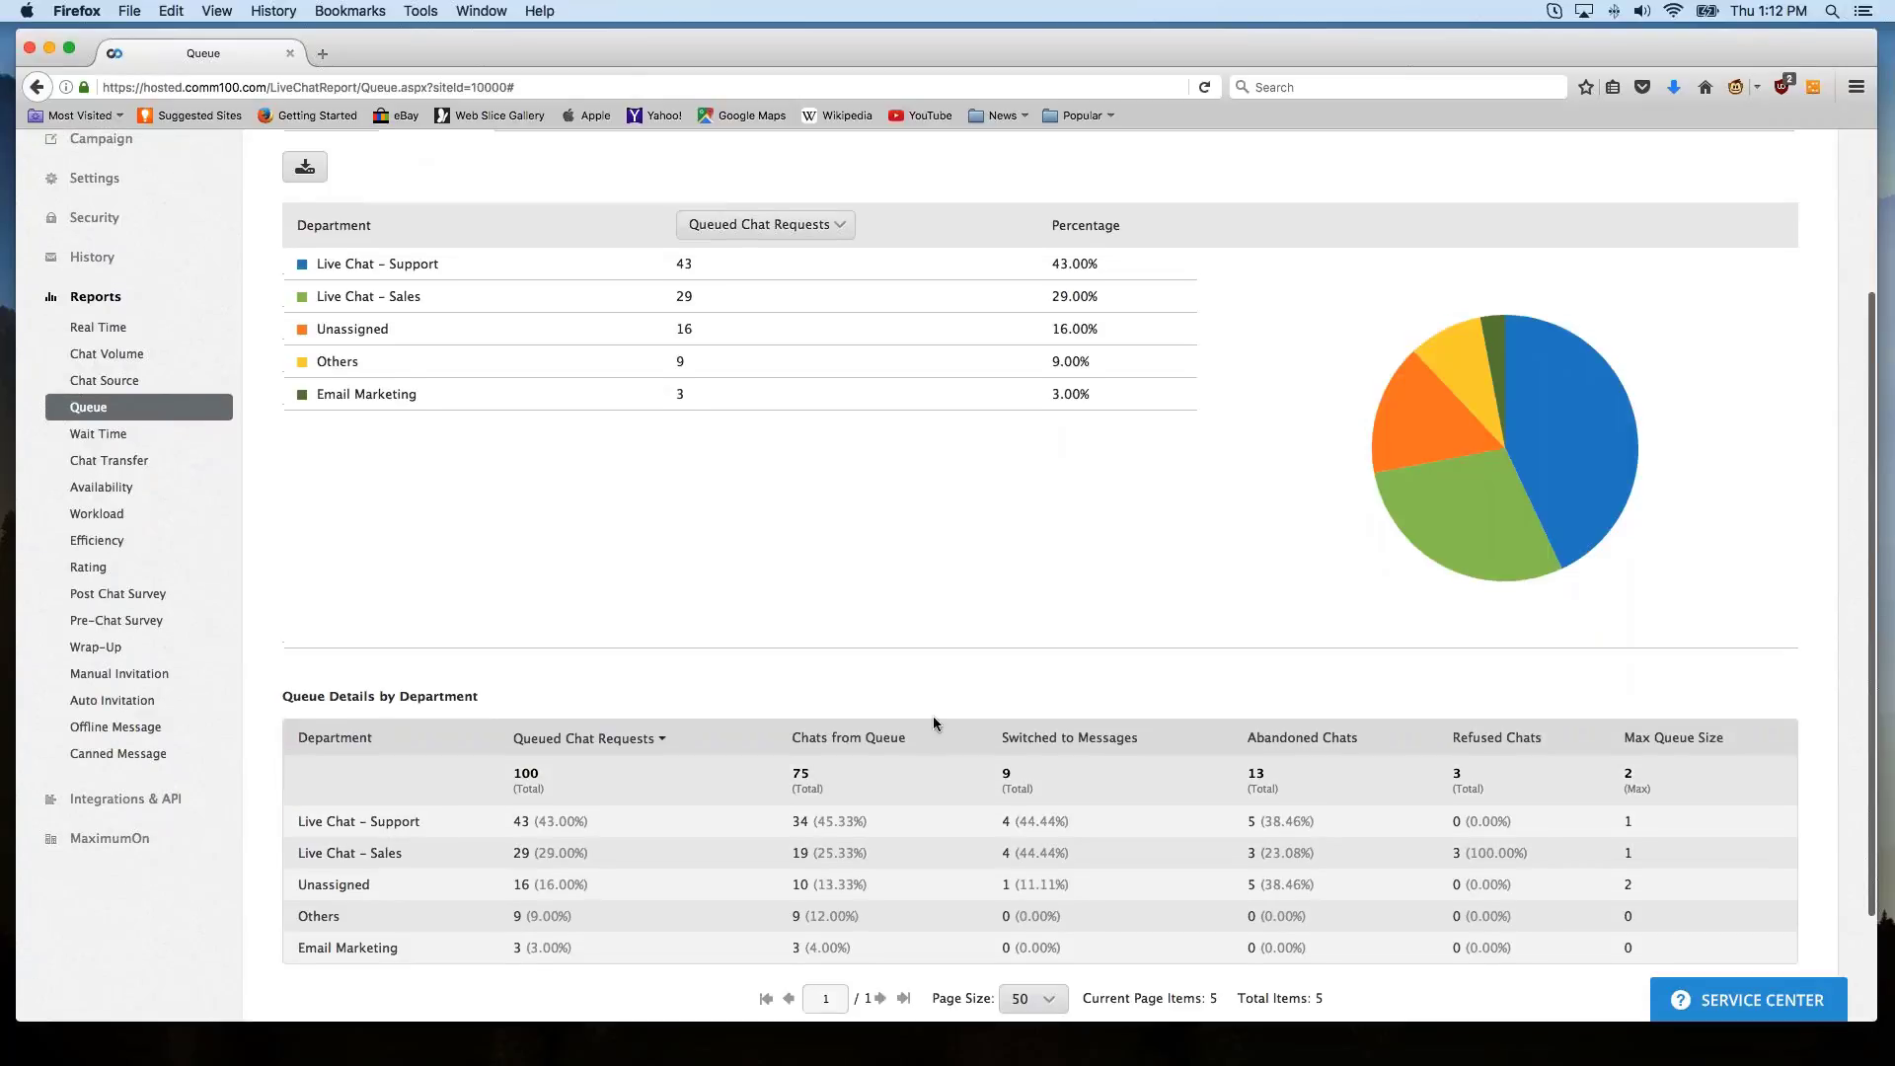
scroll(933, 721, up, 3)
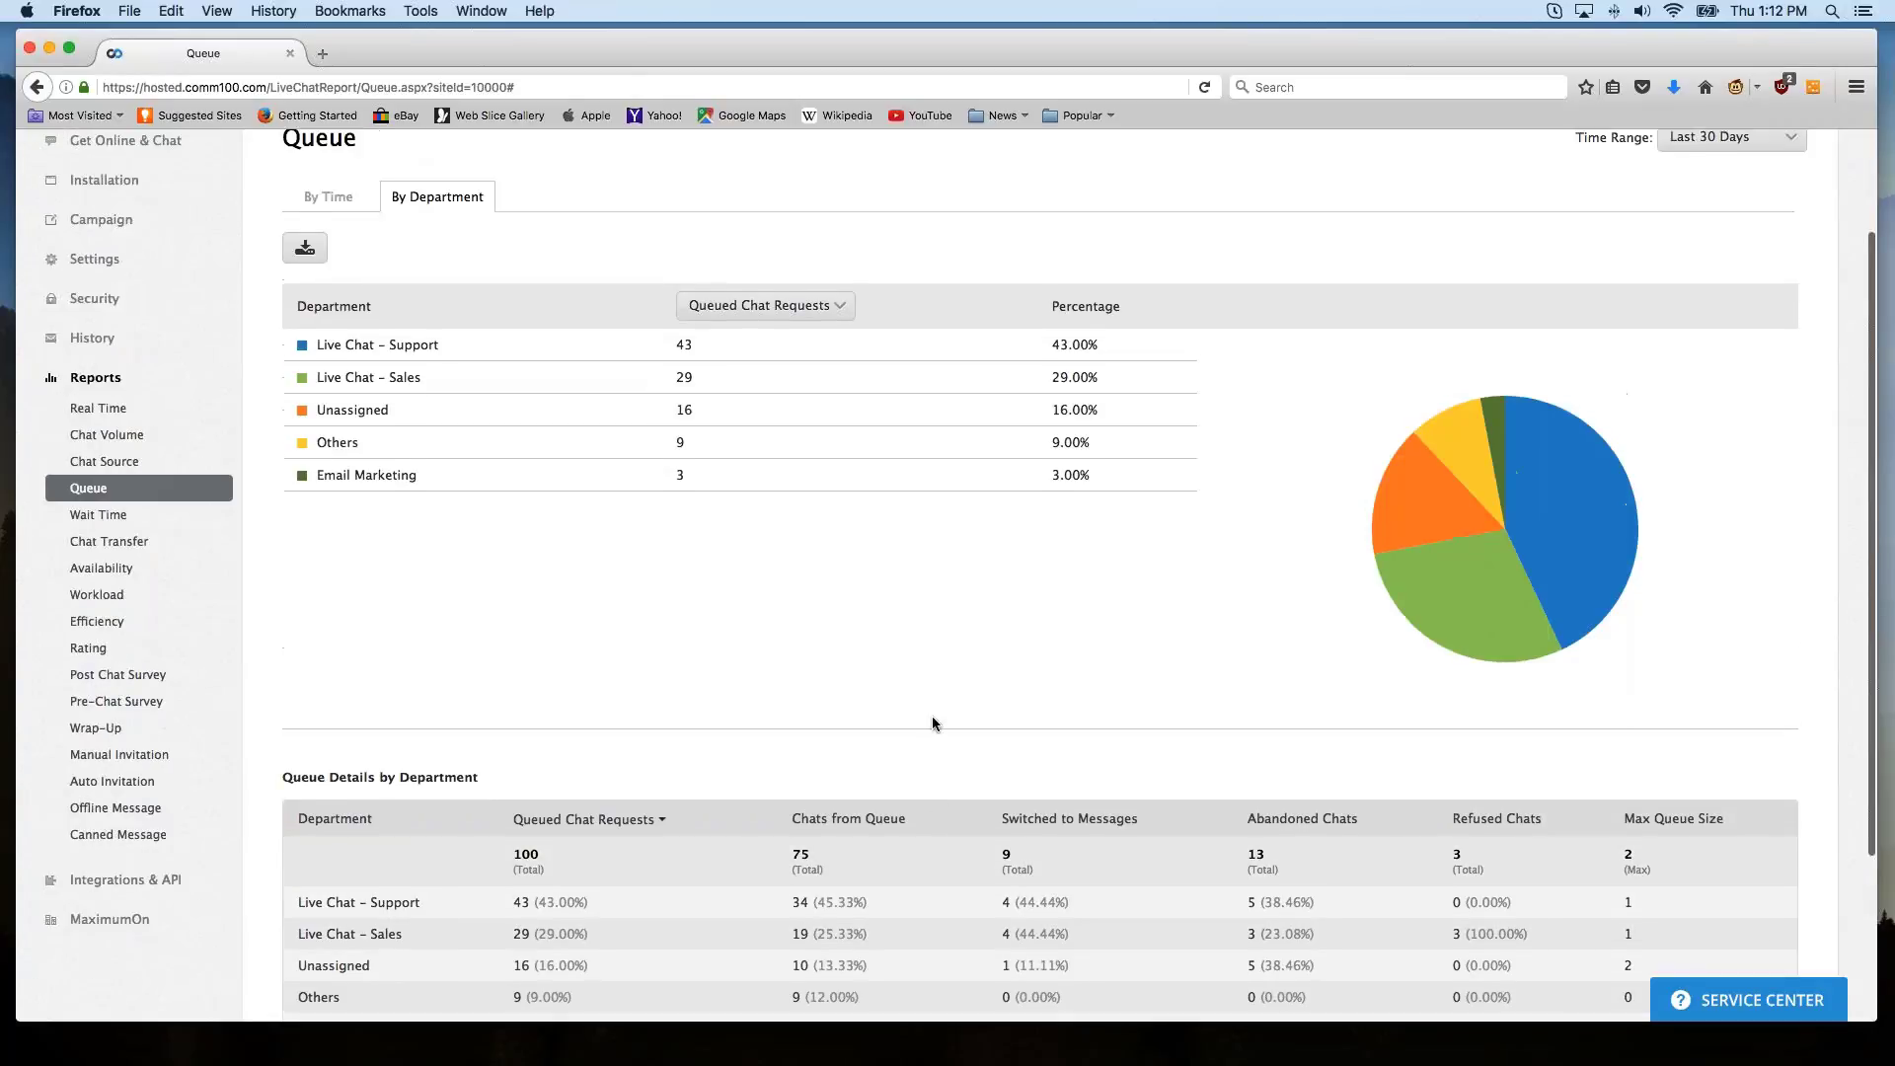
Open the Wait Time report and review its chart, summary figures and daily details by time.
click(102, 521)
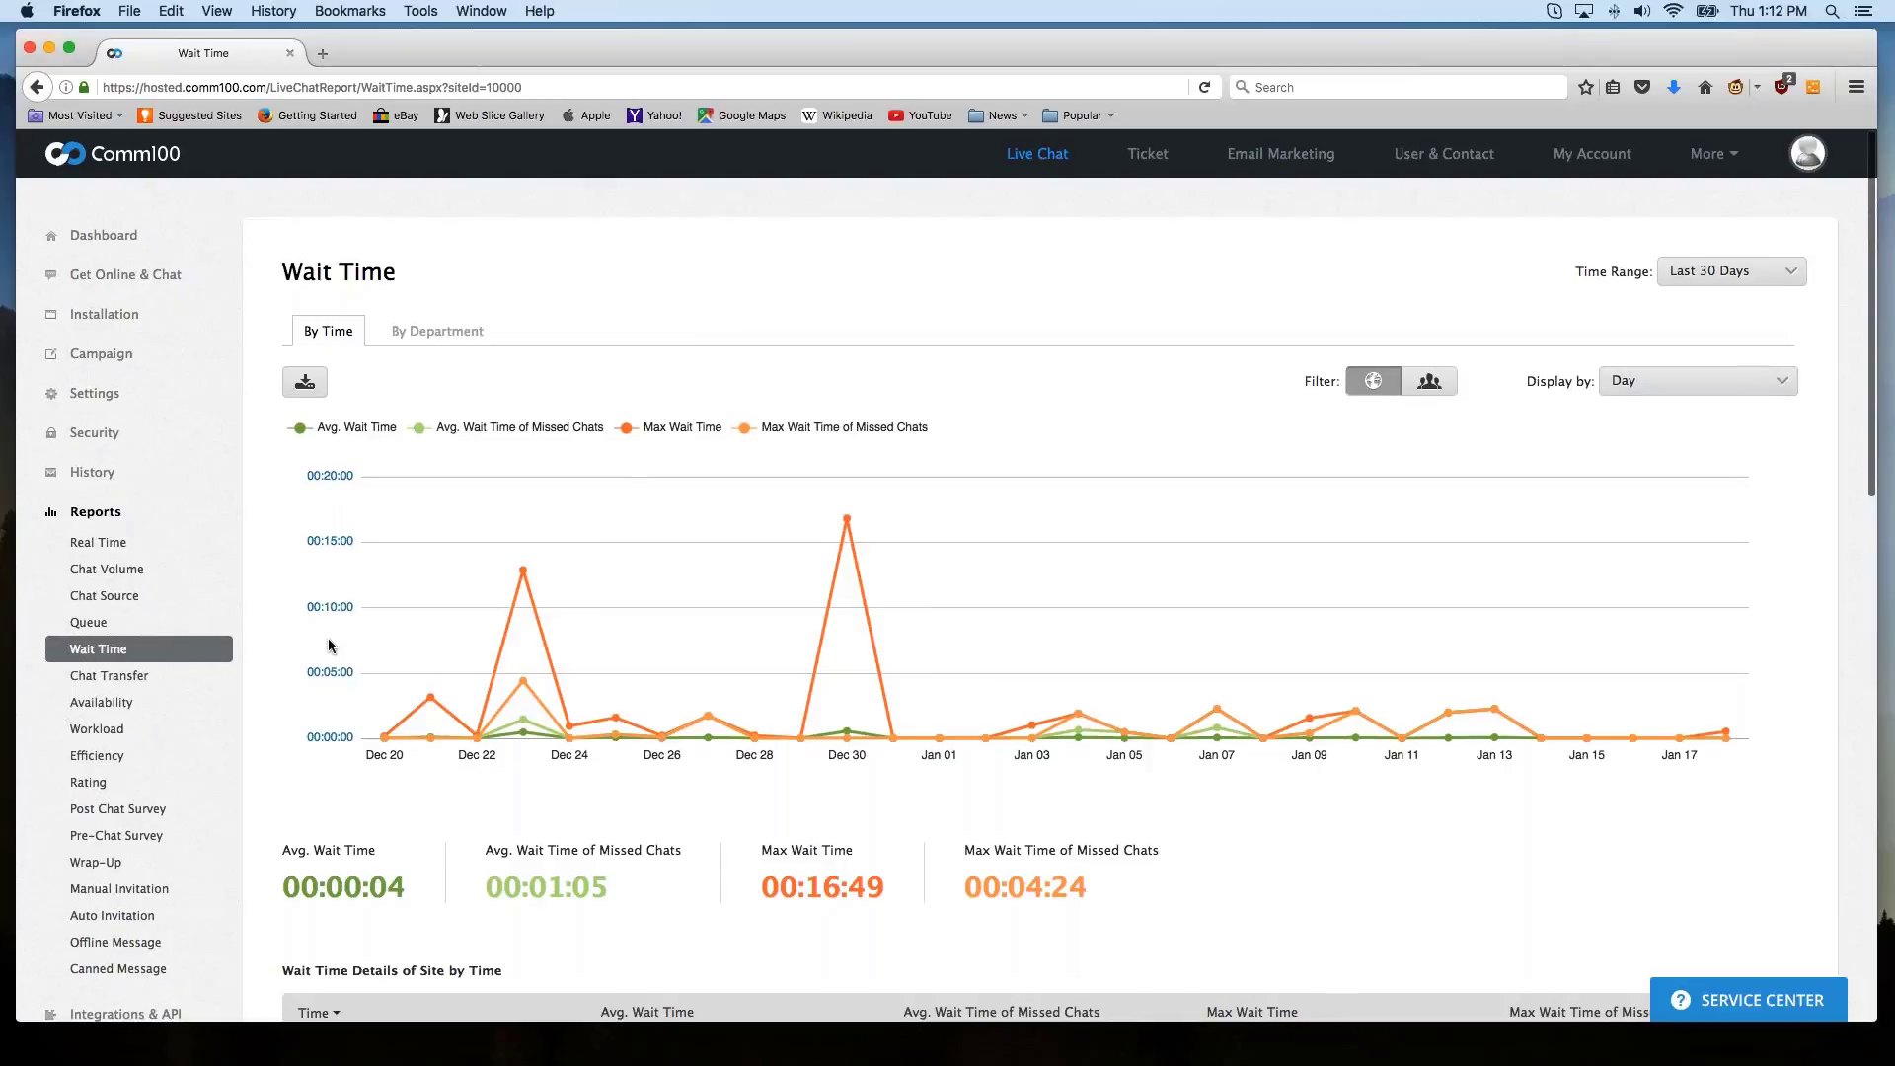
scroll(331, 648, down, 2)
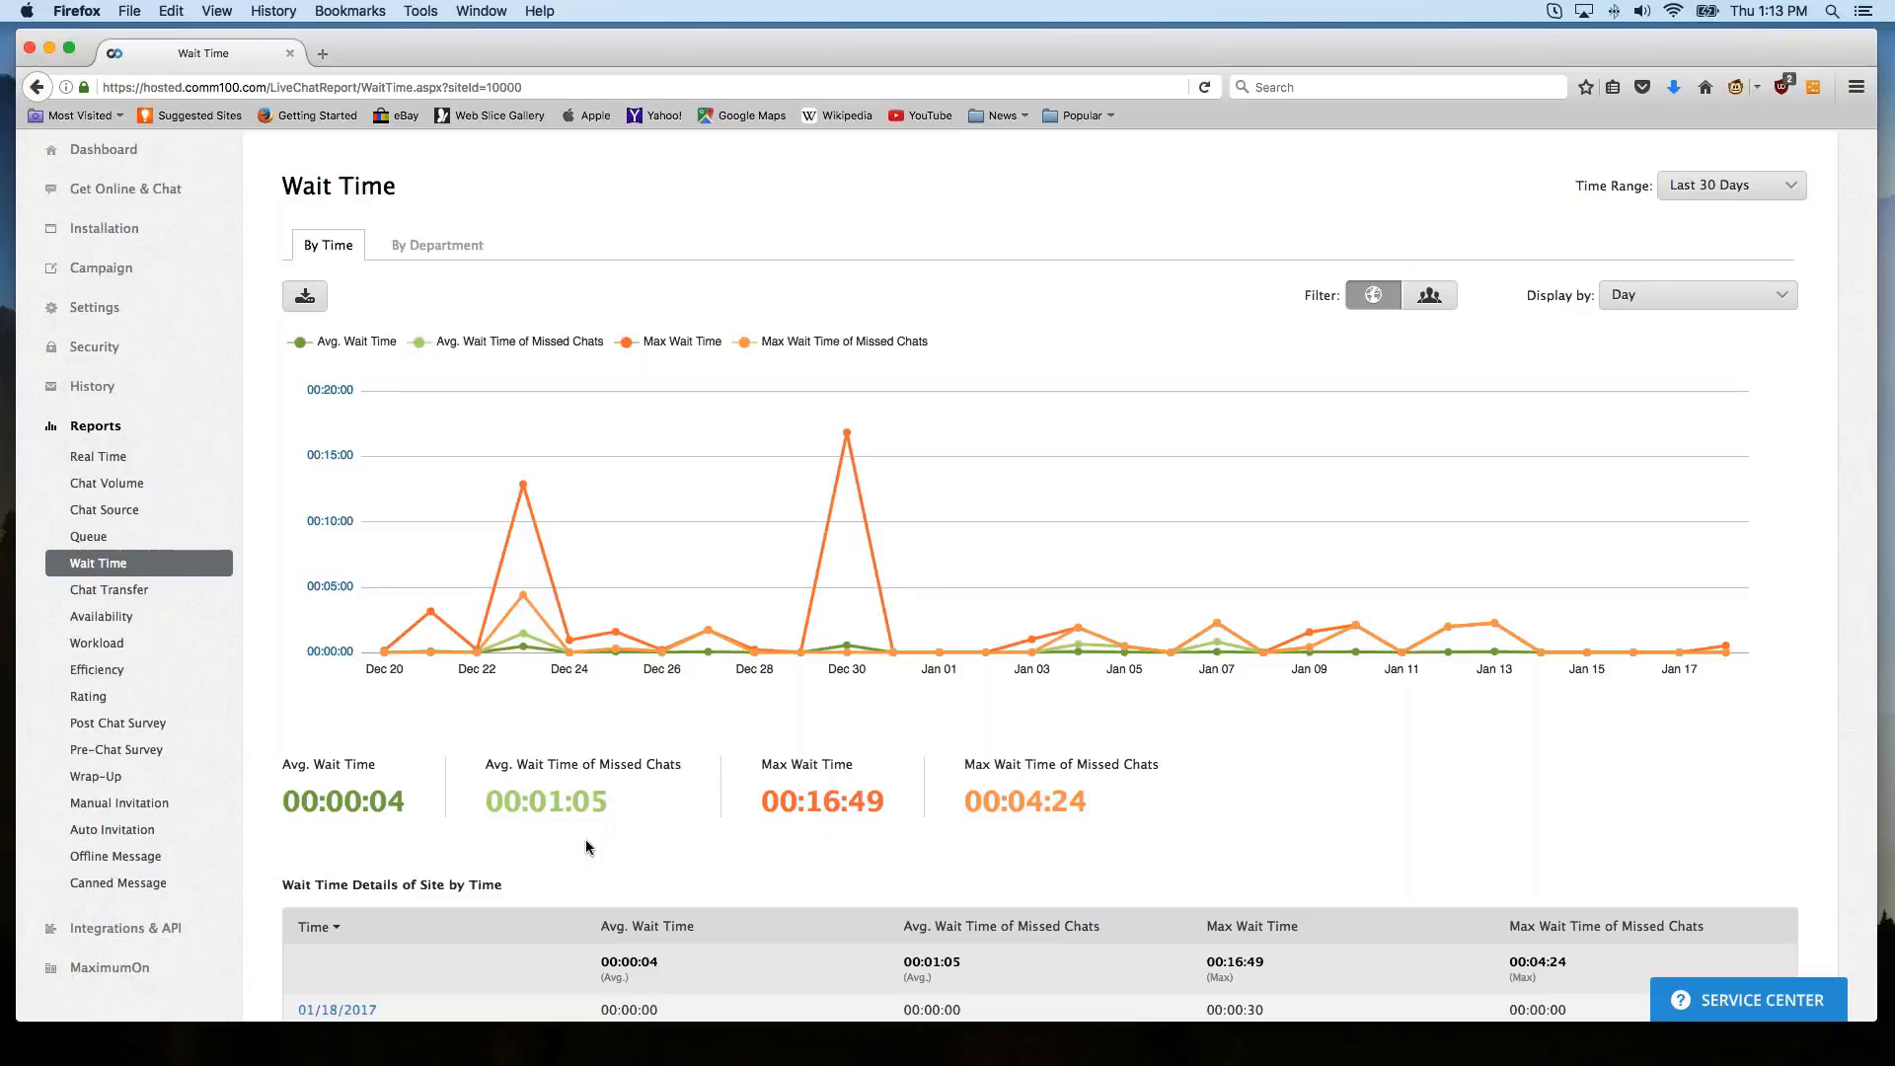
mouse_move(656, 663)
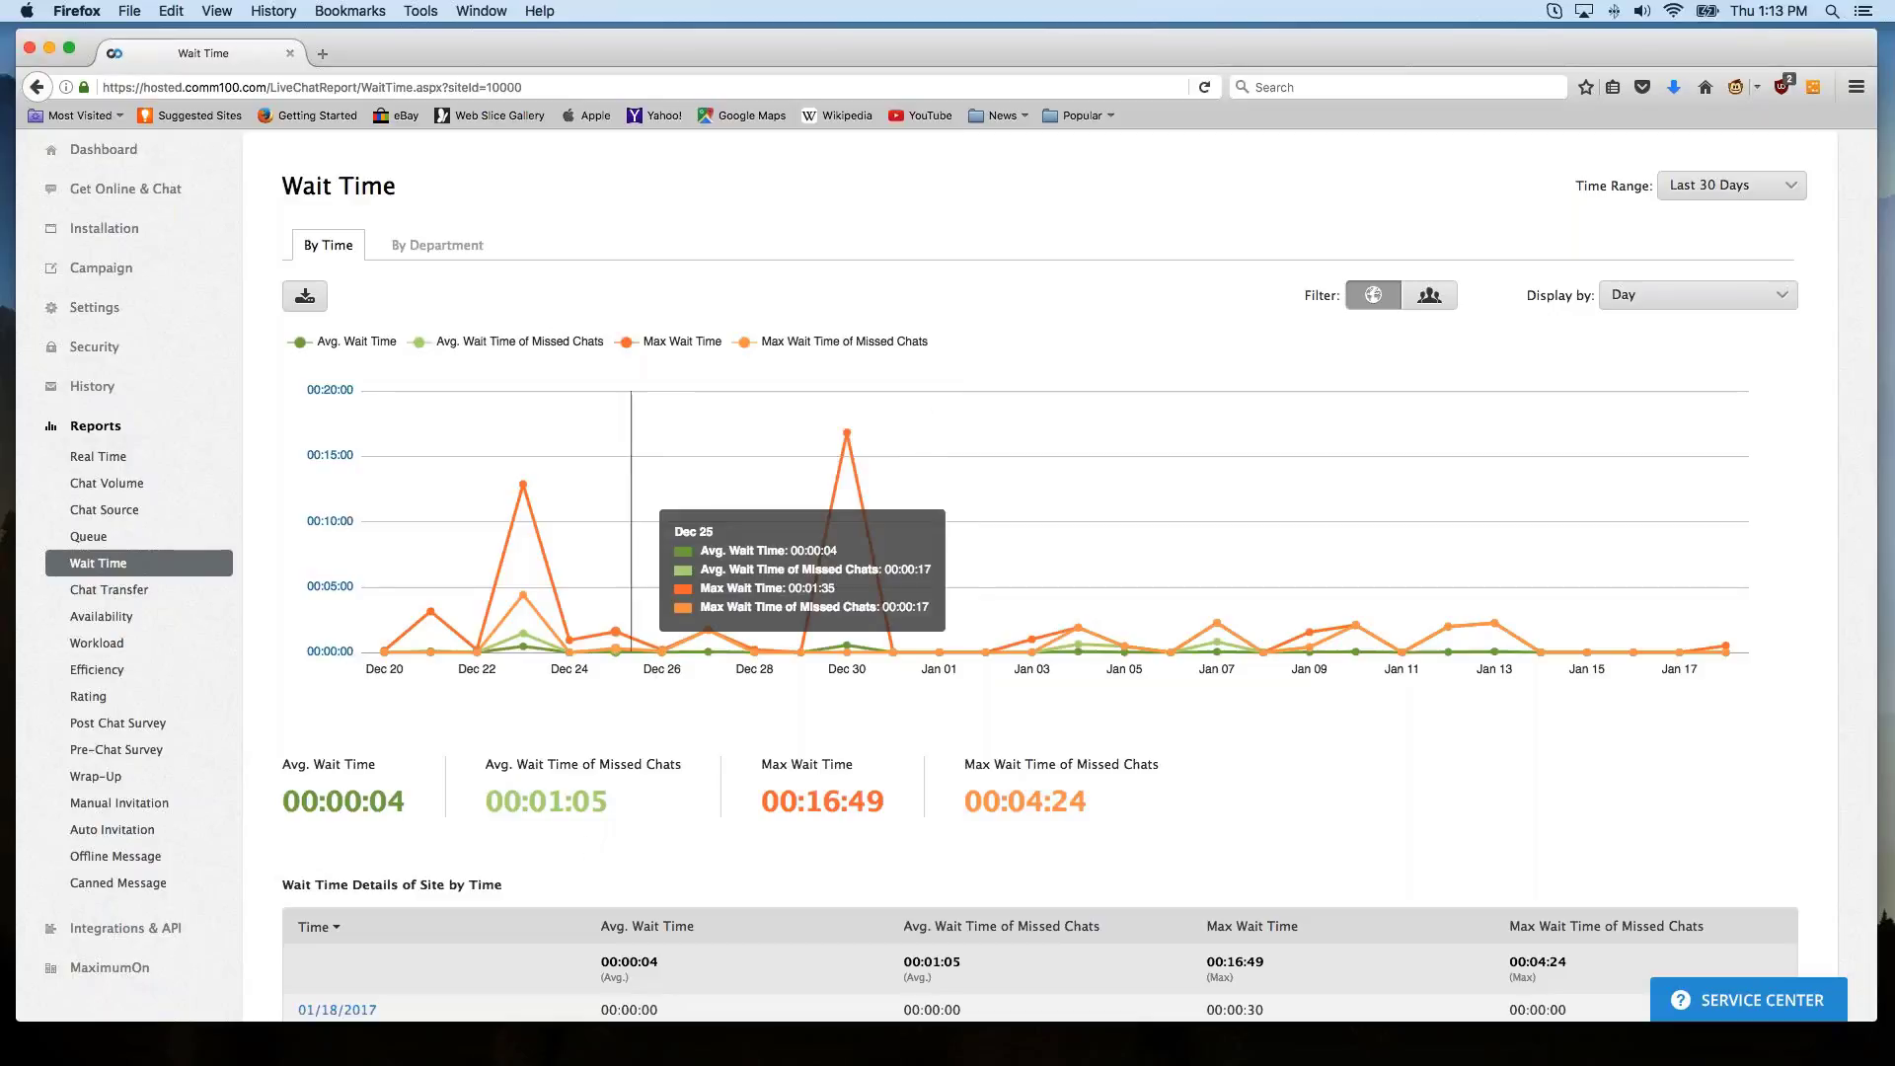
scroll(666, 505, down, 1)
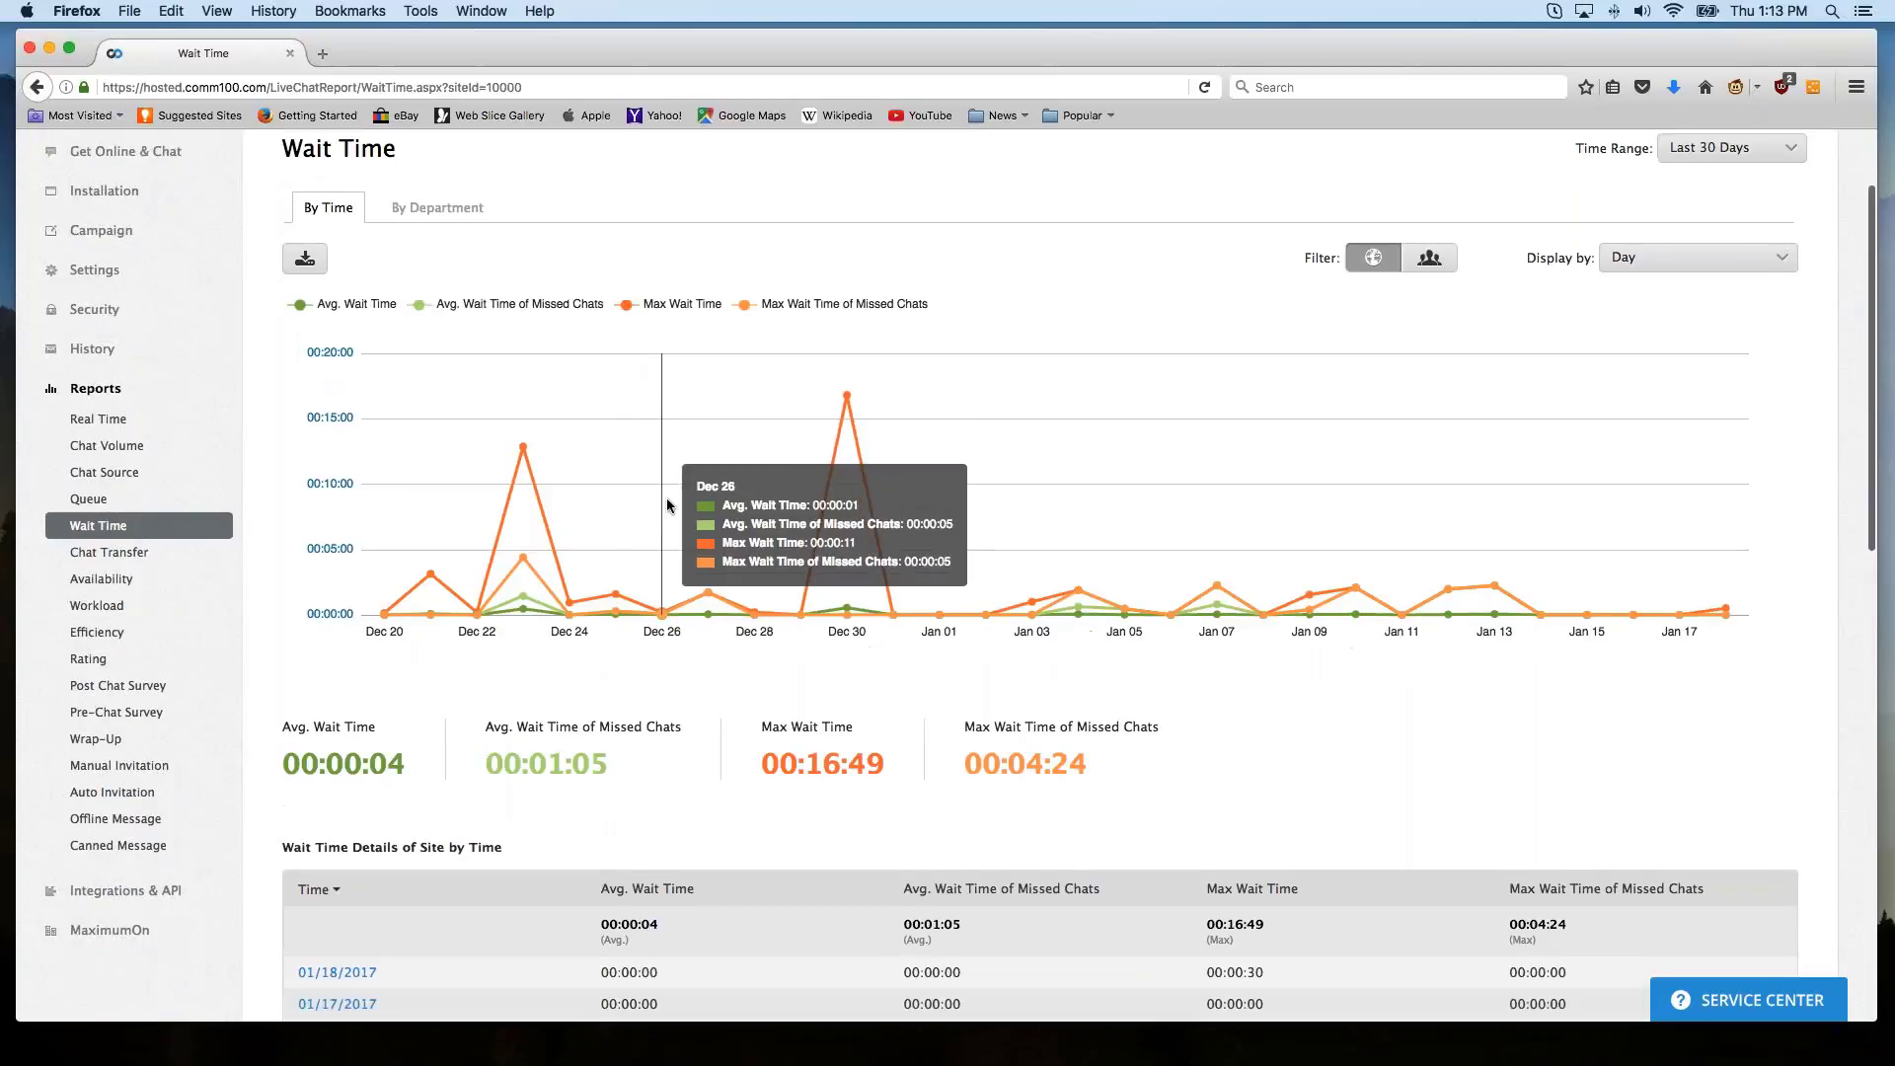
scroll(666, 505, down, 10)
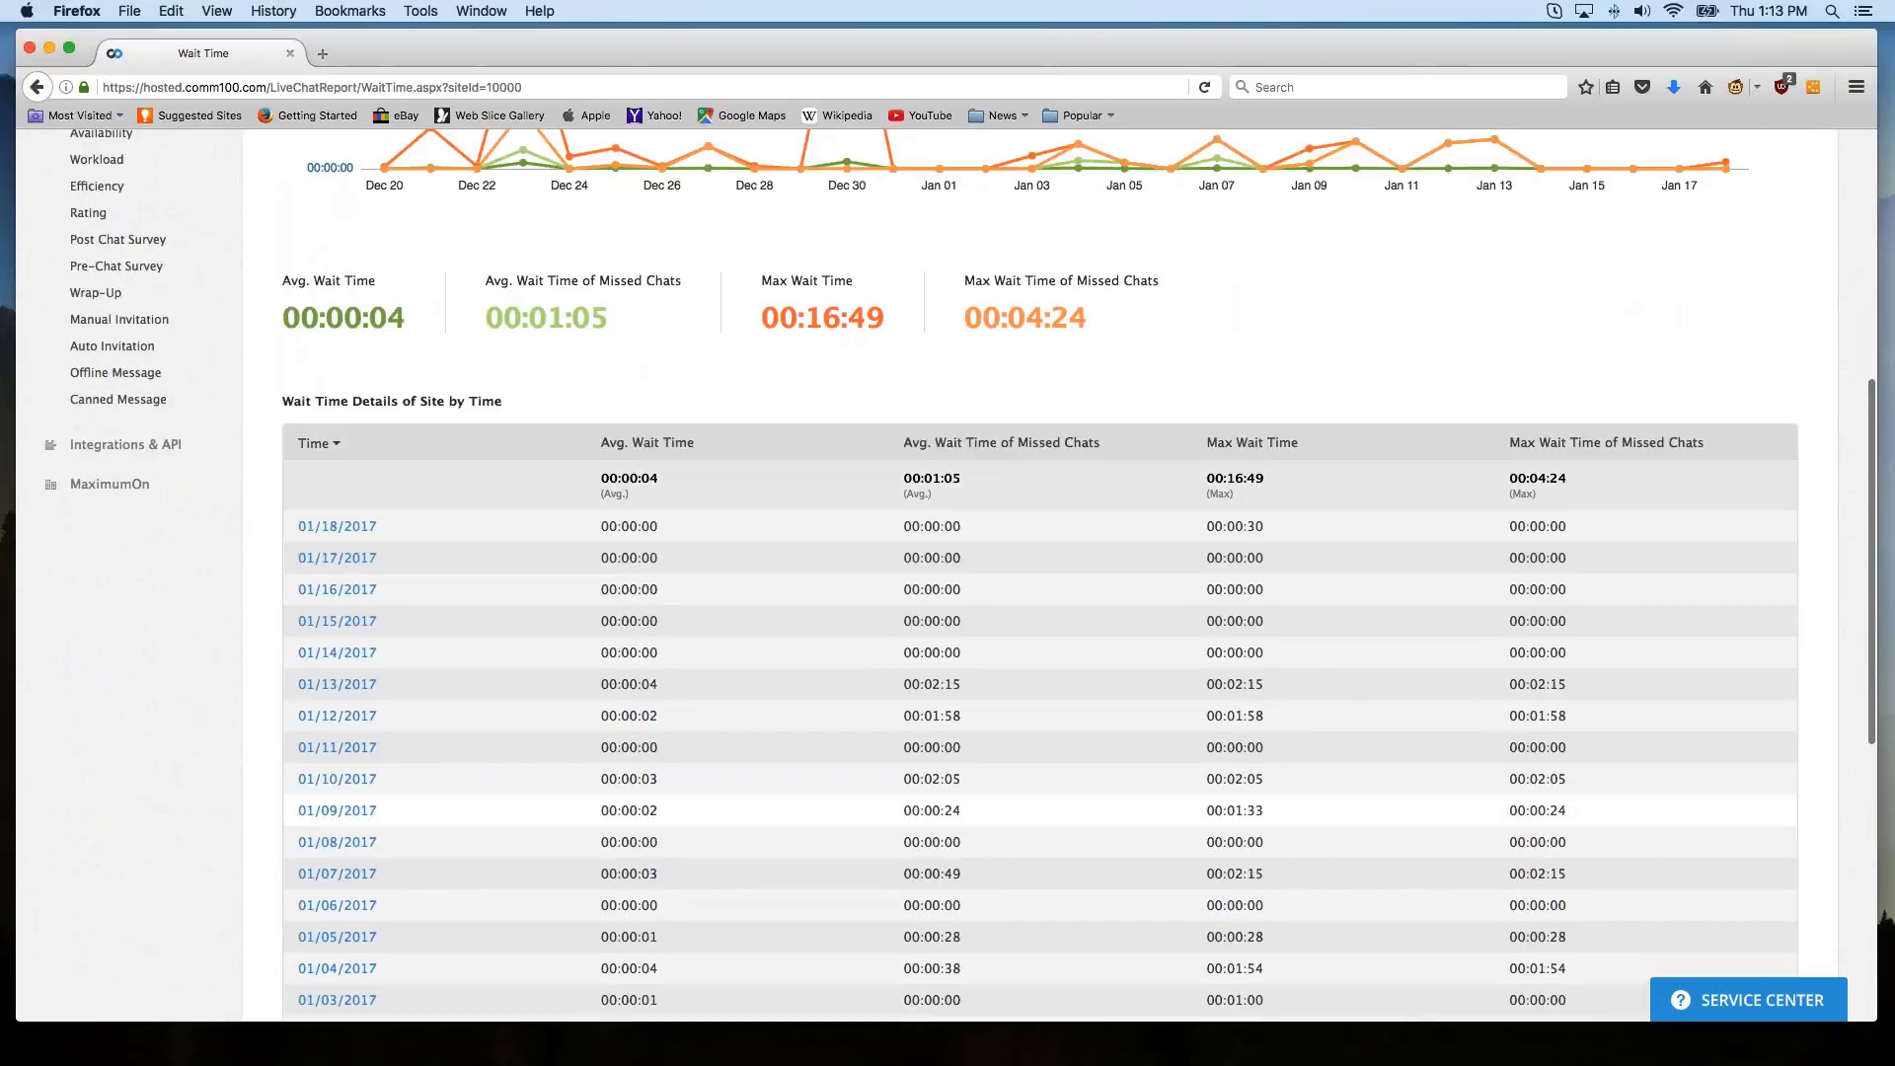
scroll(667, 505, down, 1)
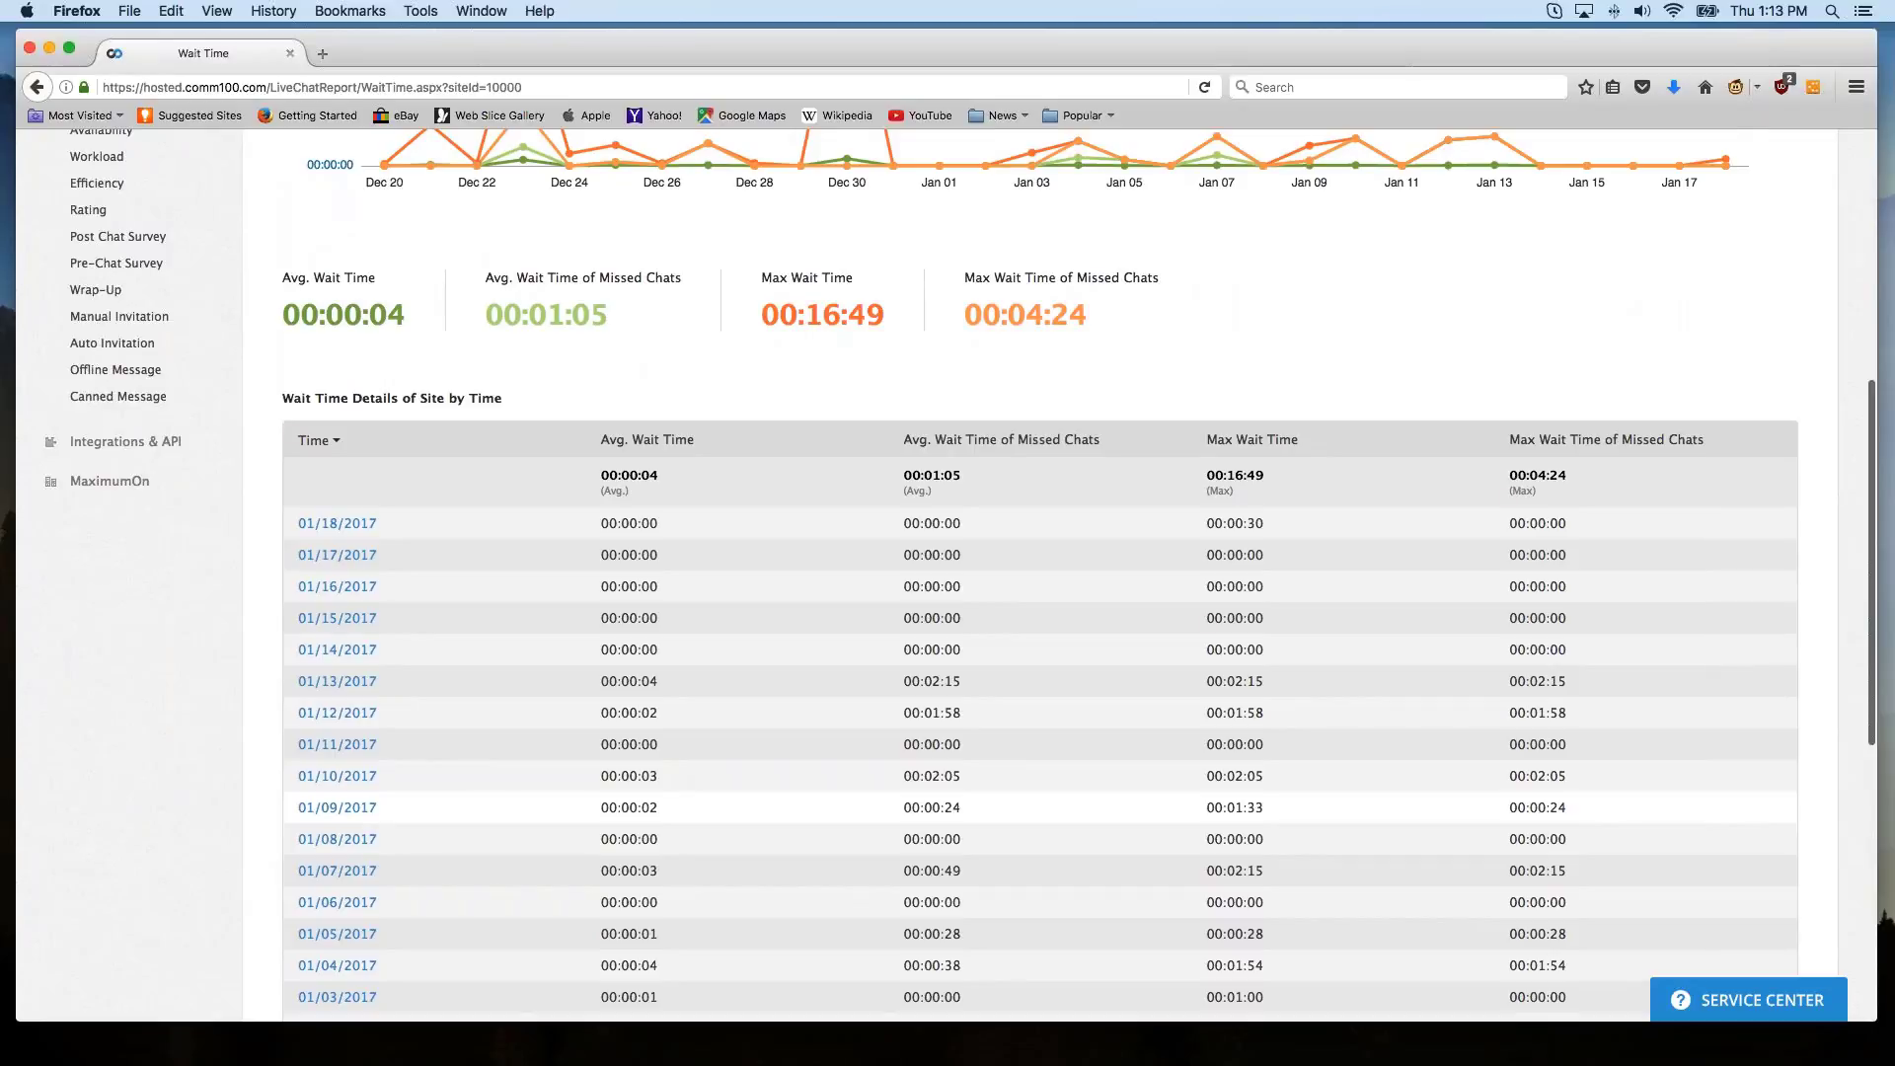
scroll(666, 505, down, 4)
scroll(667, 506, up, 14)
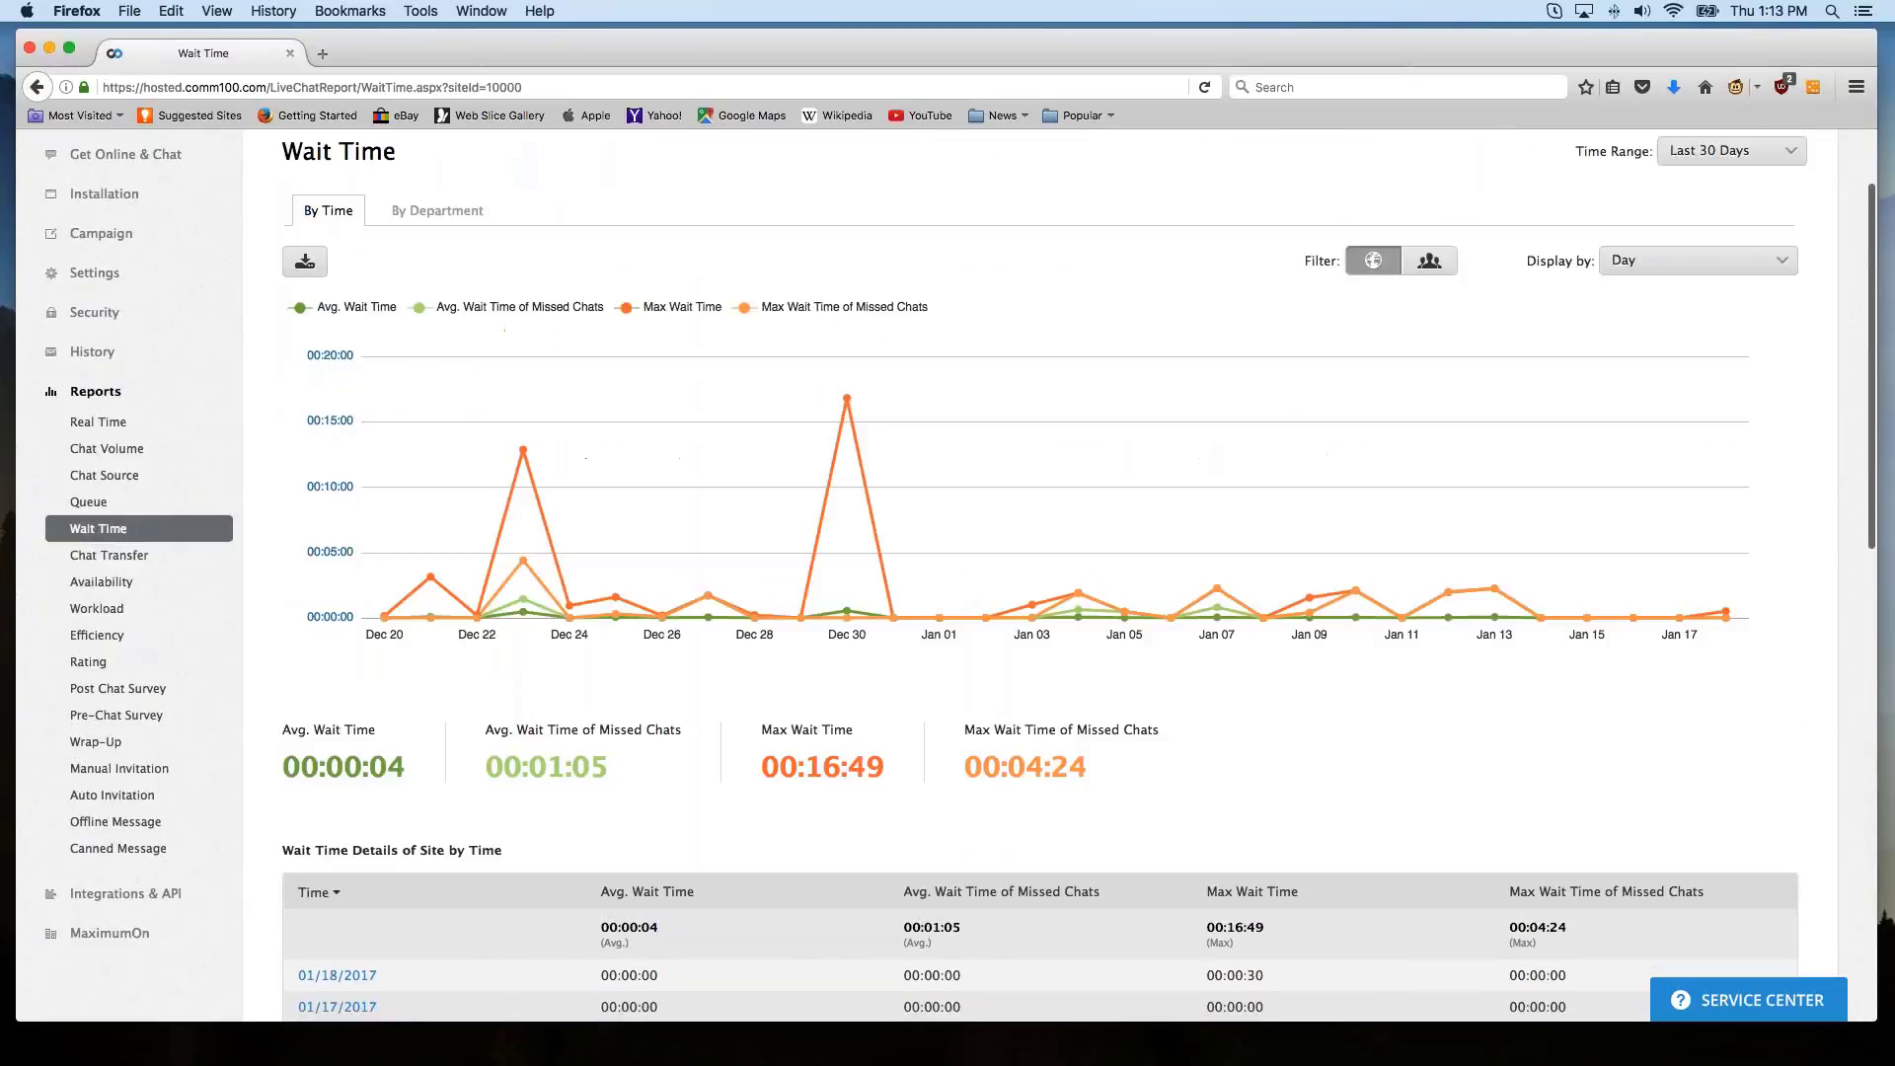
Show the Wait Time report by department and examine the average wait time bars and the details table.
scroll(667, 506, up, 3)
click(453, 334)
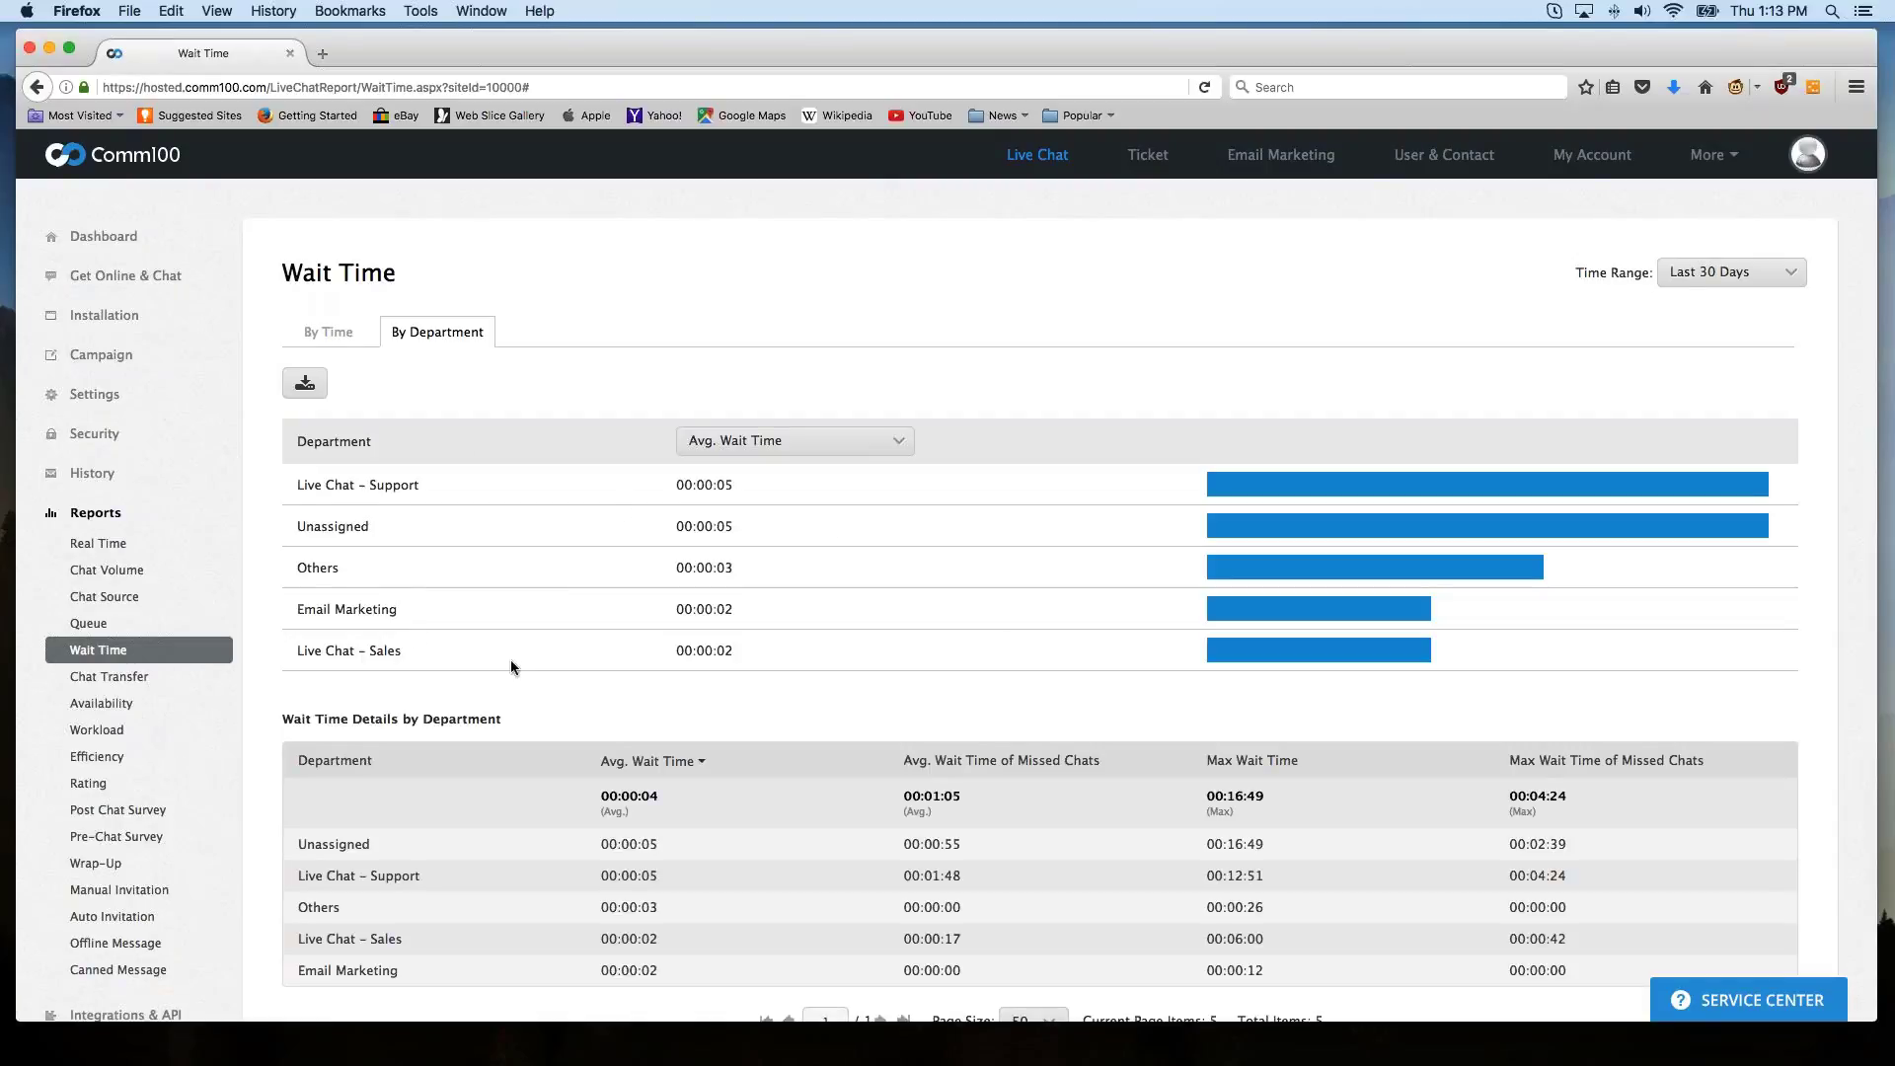
scroll(512, 667, down, 1)
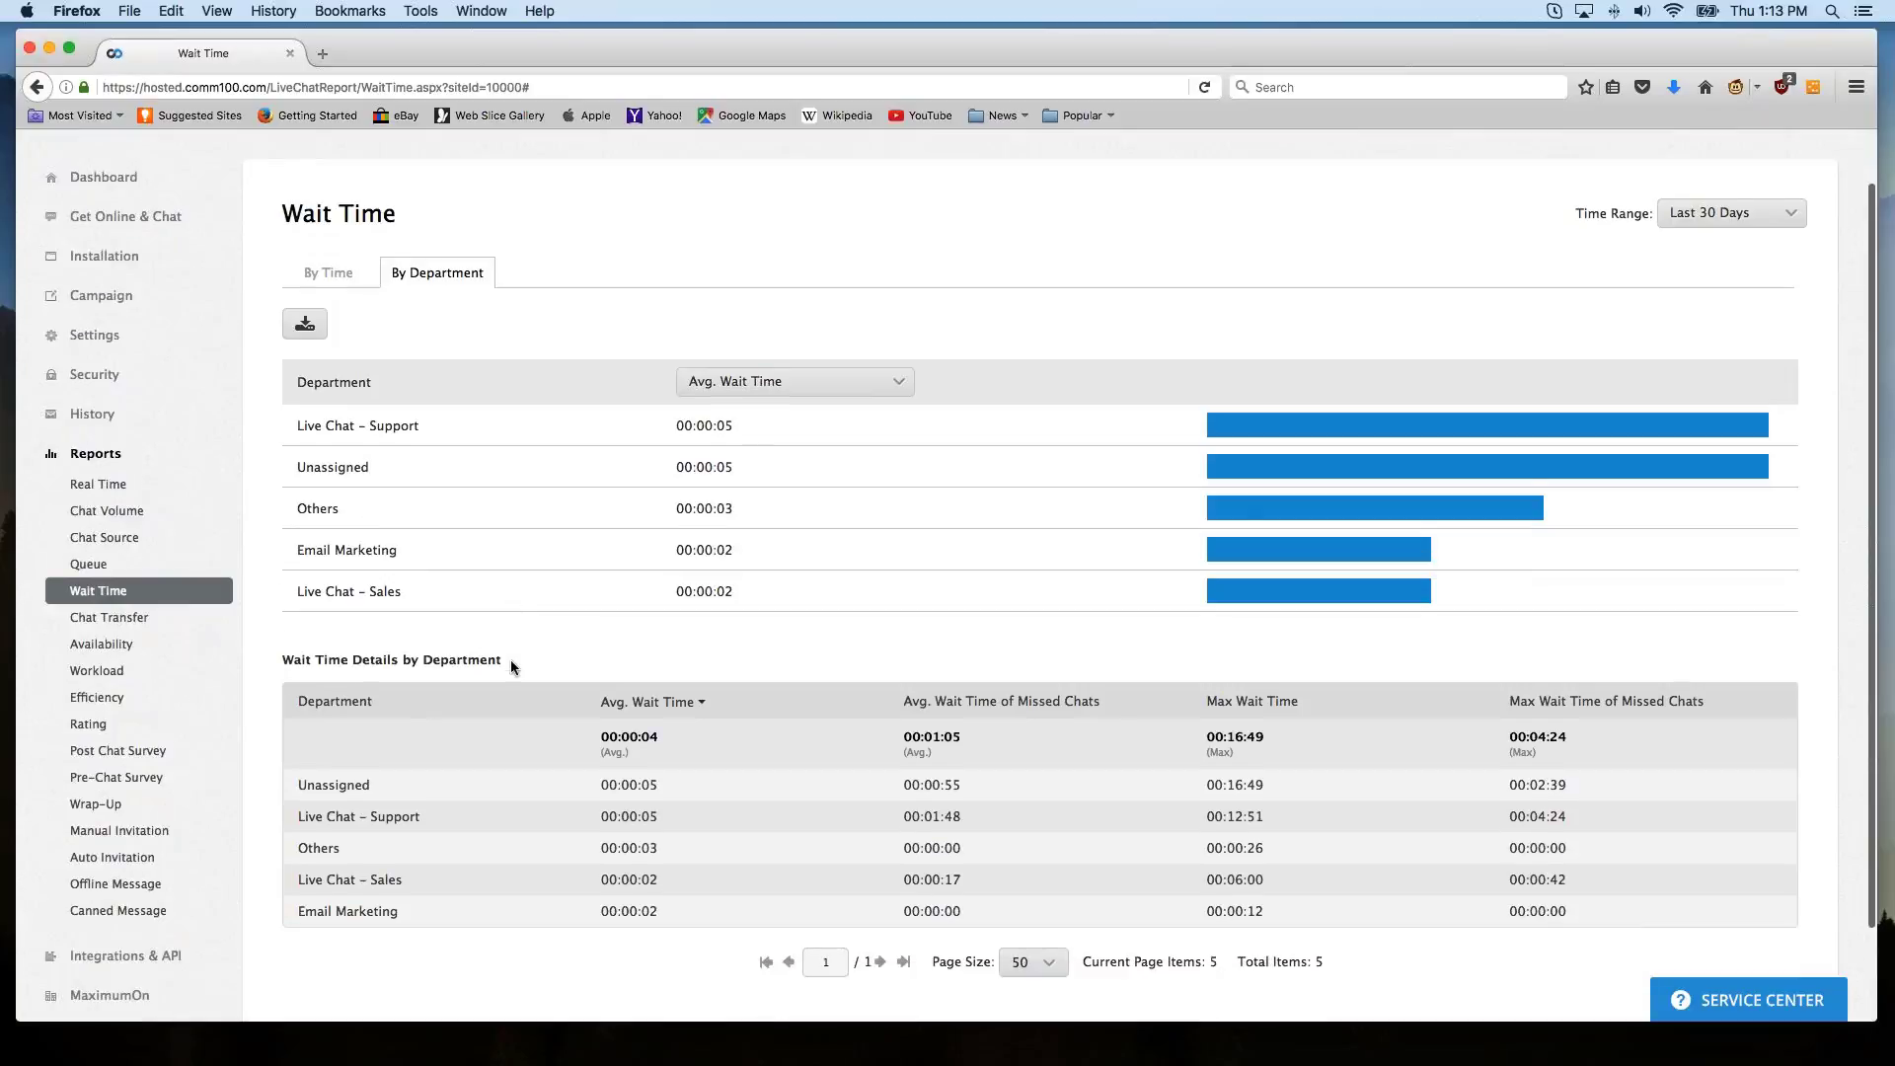
scroll(511, 659, down, 2)
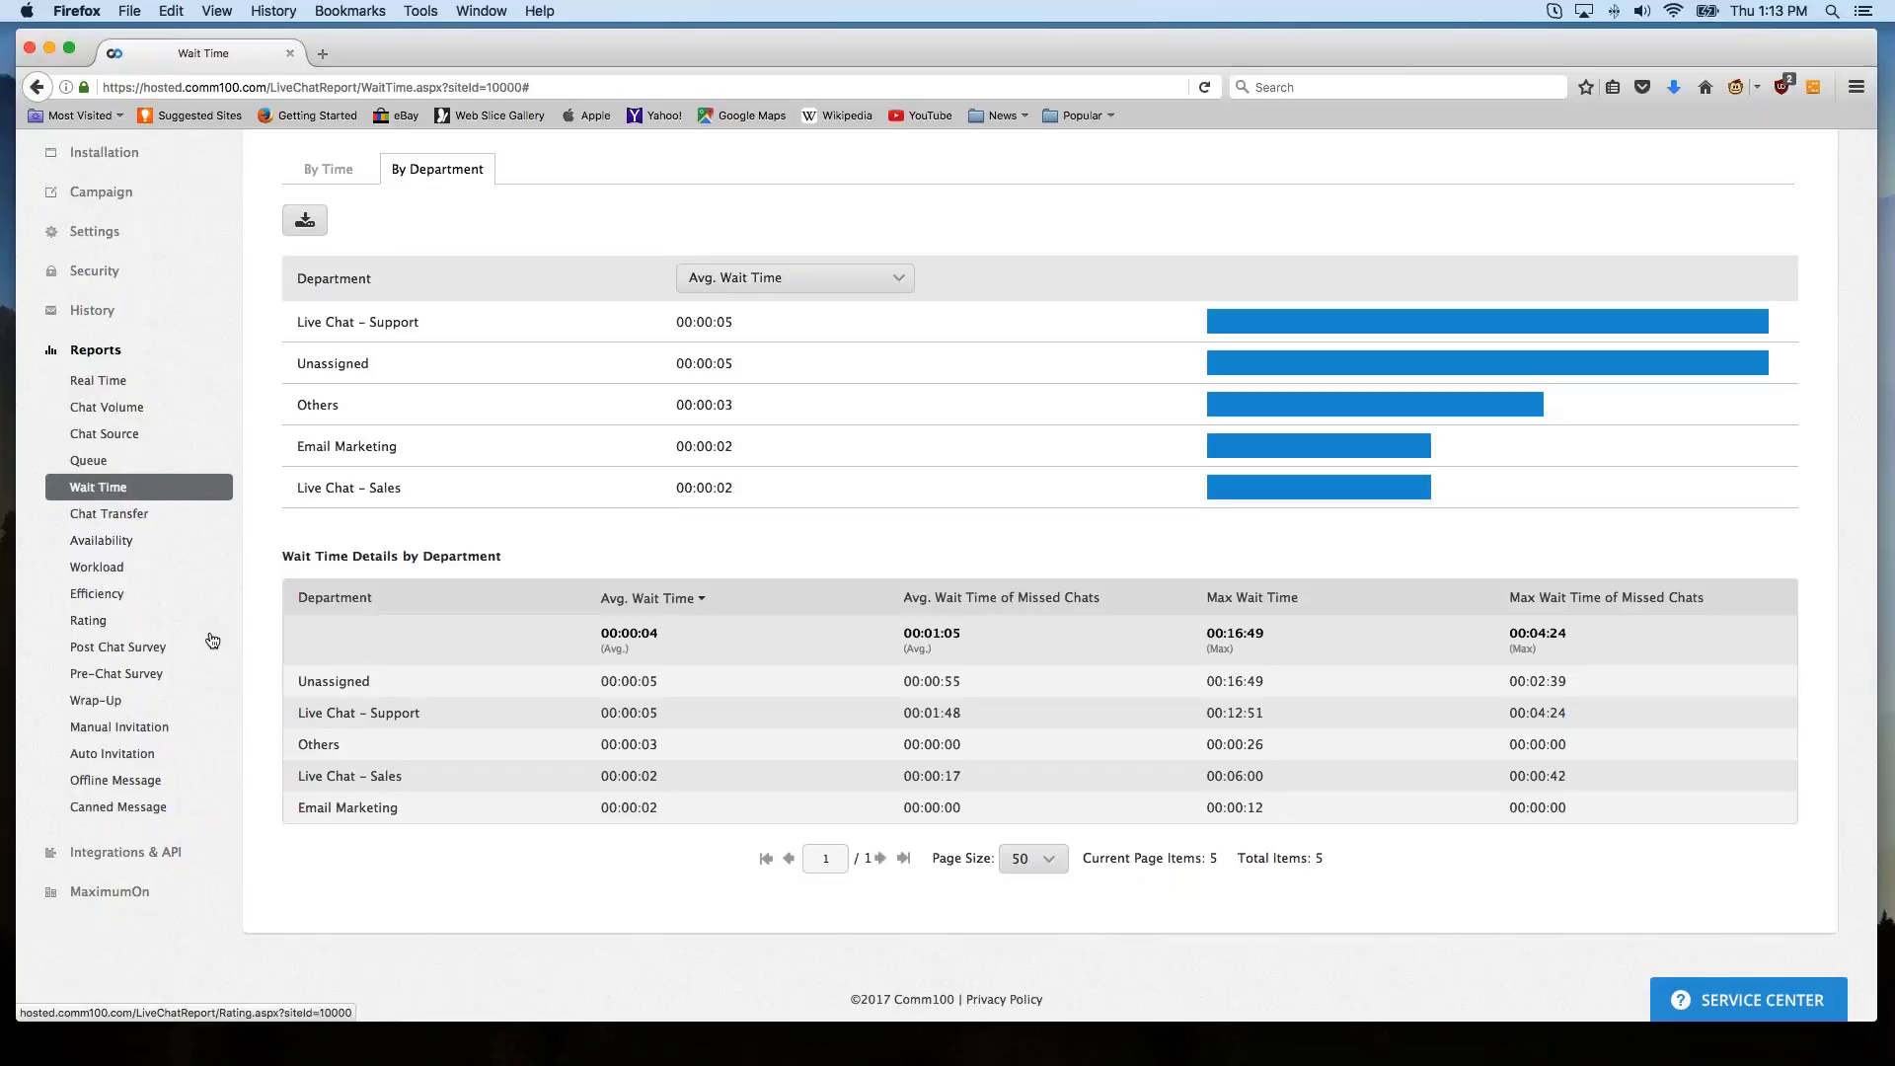
scroll(212, 641, up, 1)
scroll(213, 642, up, 2)
click(111, 615)
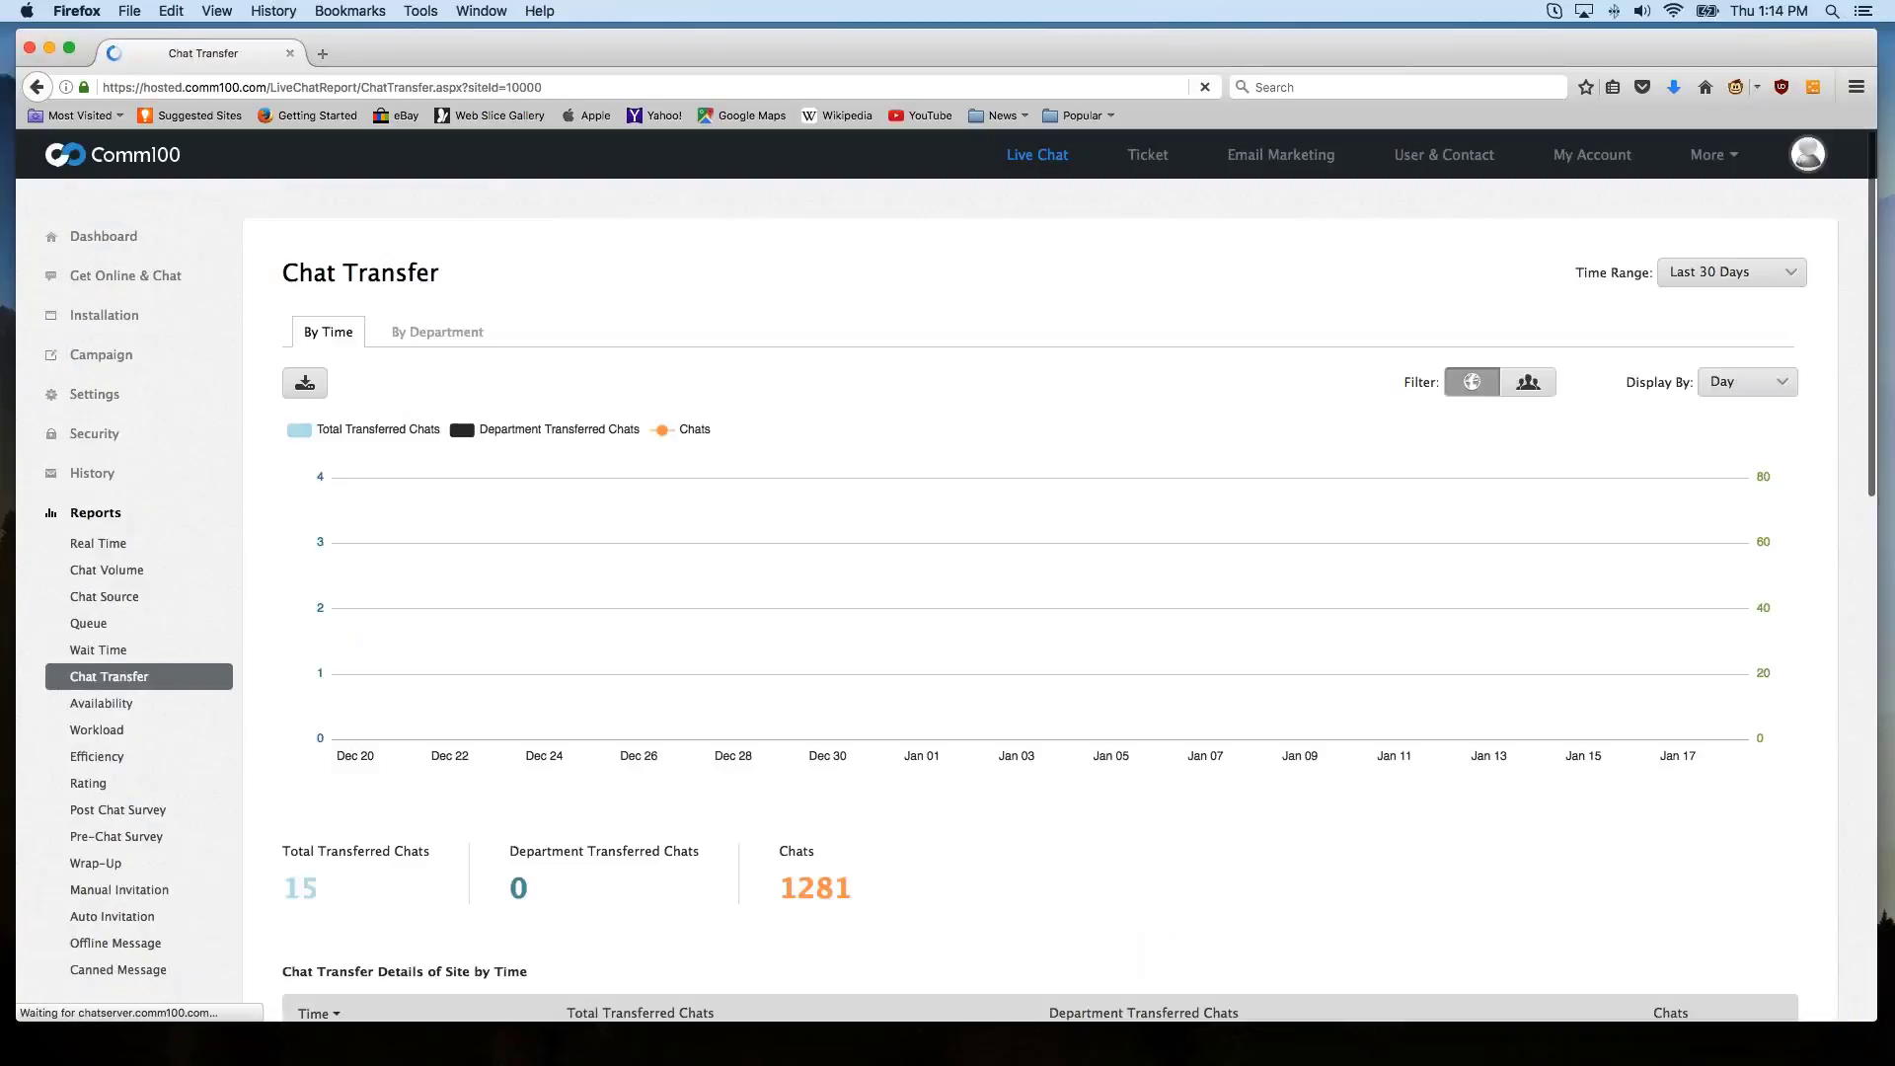
click(104, 650)
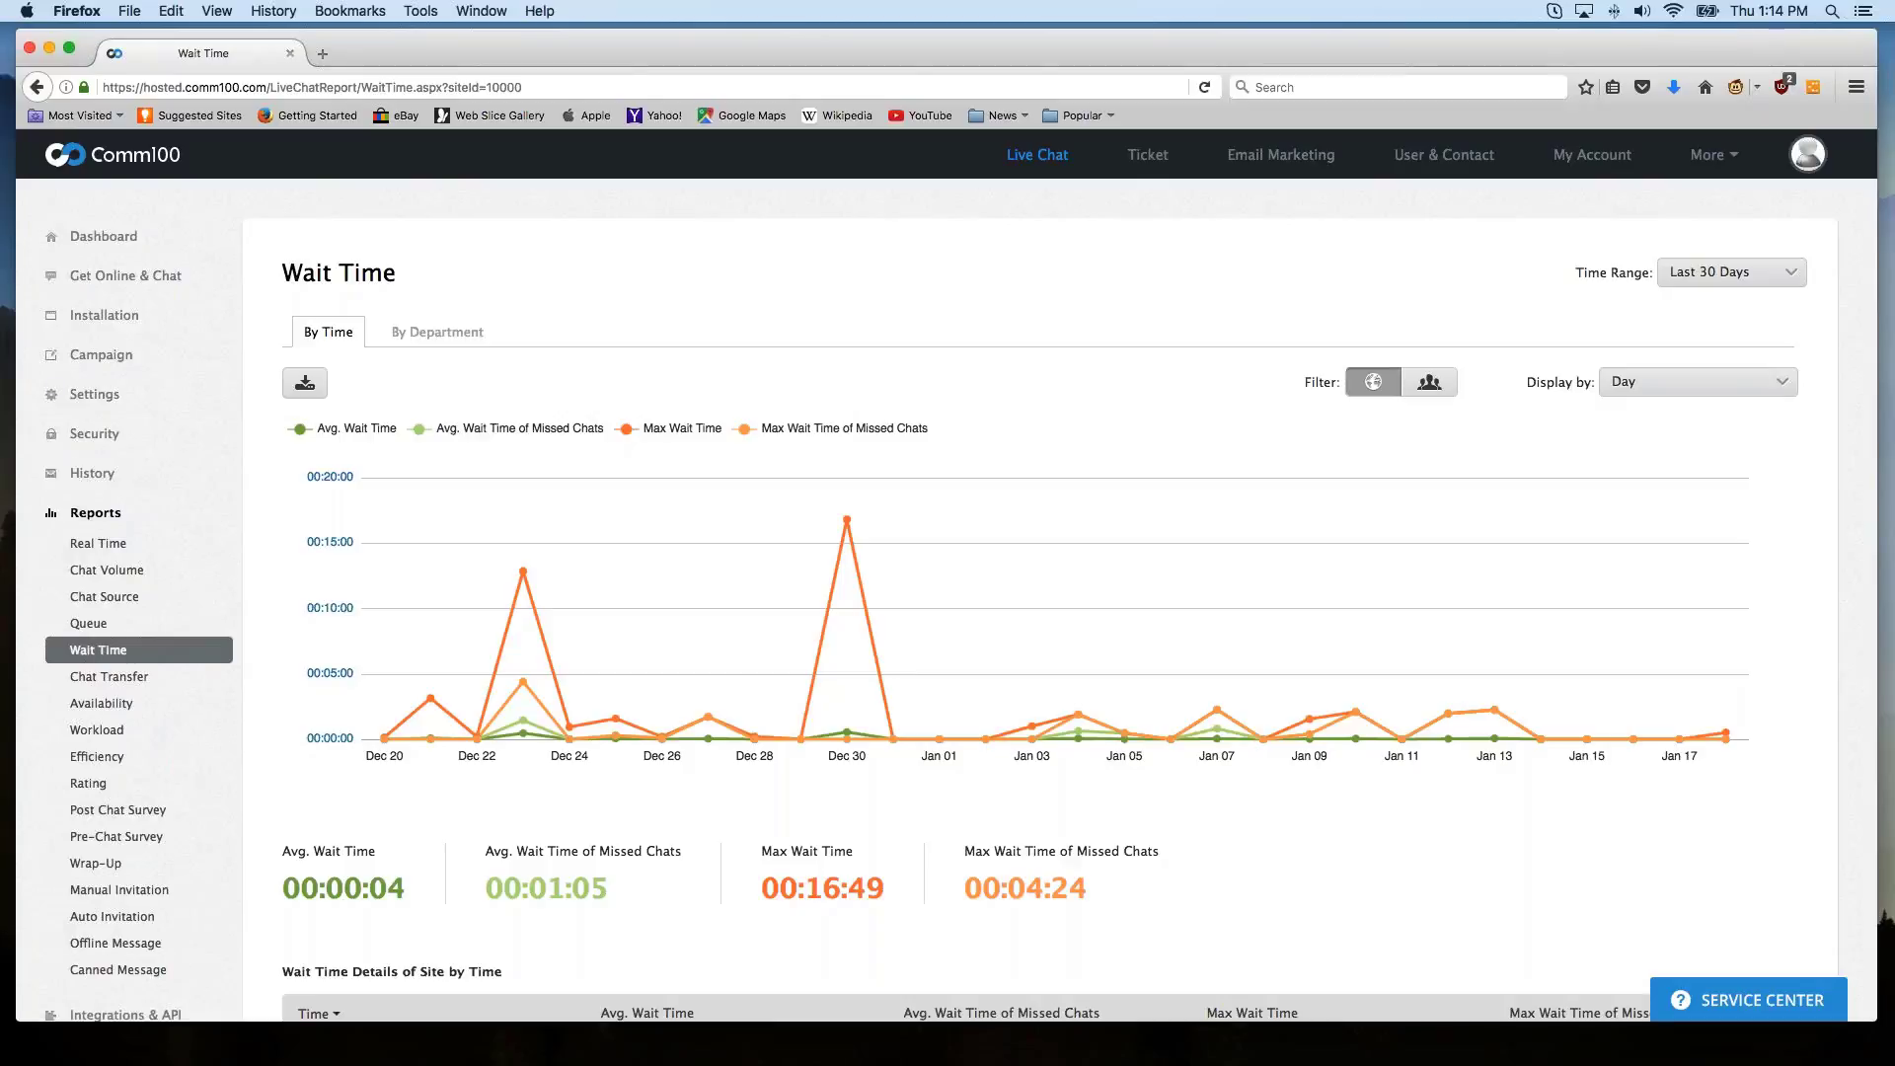
Open the Chat Transfer report and review its daily chart and summary figures by time.
click(133, 679)
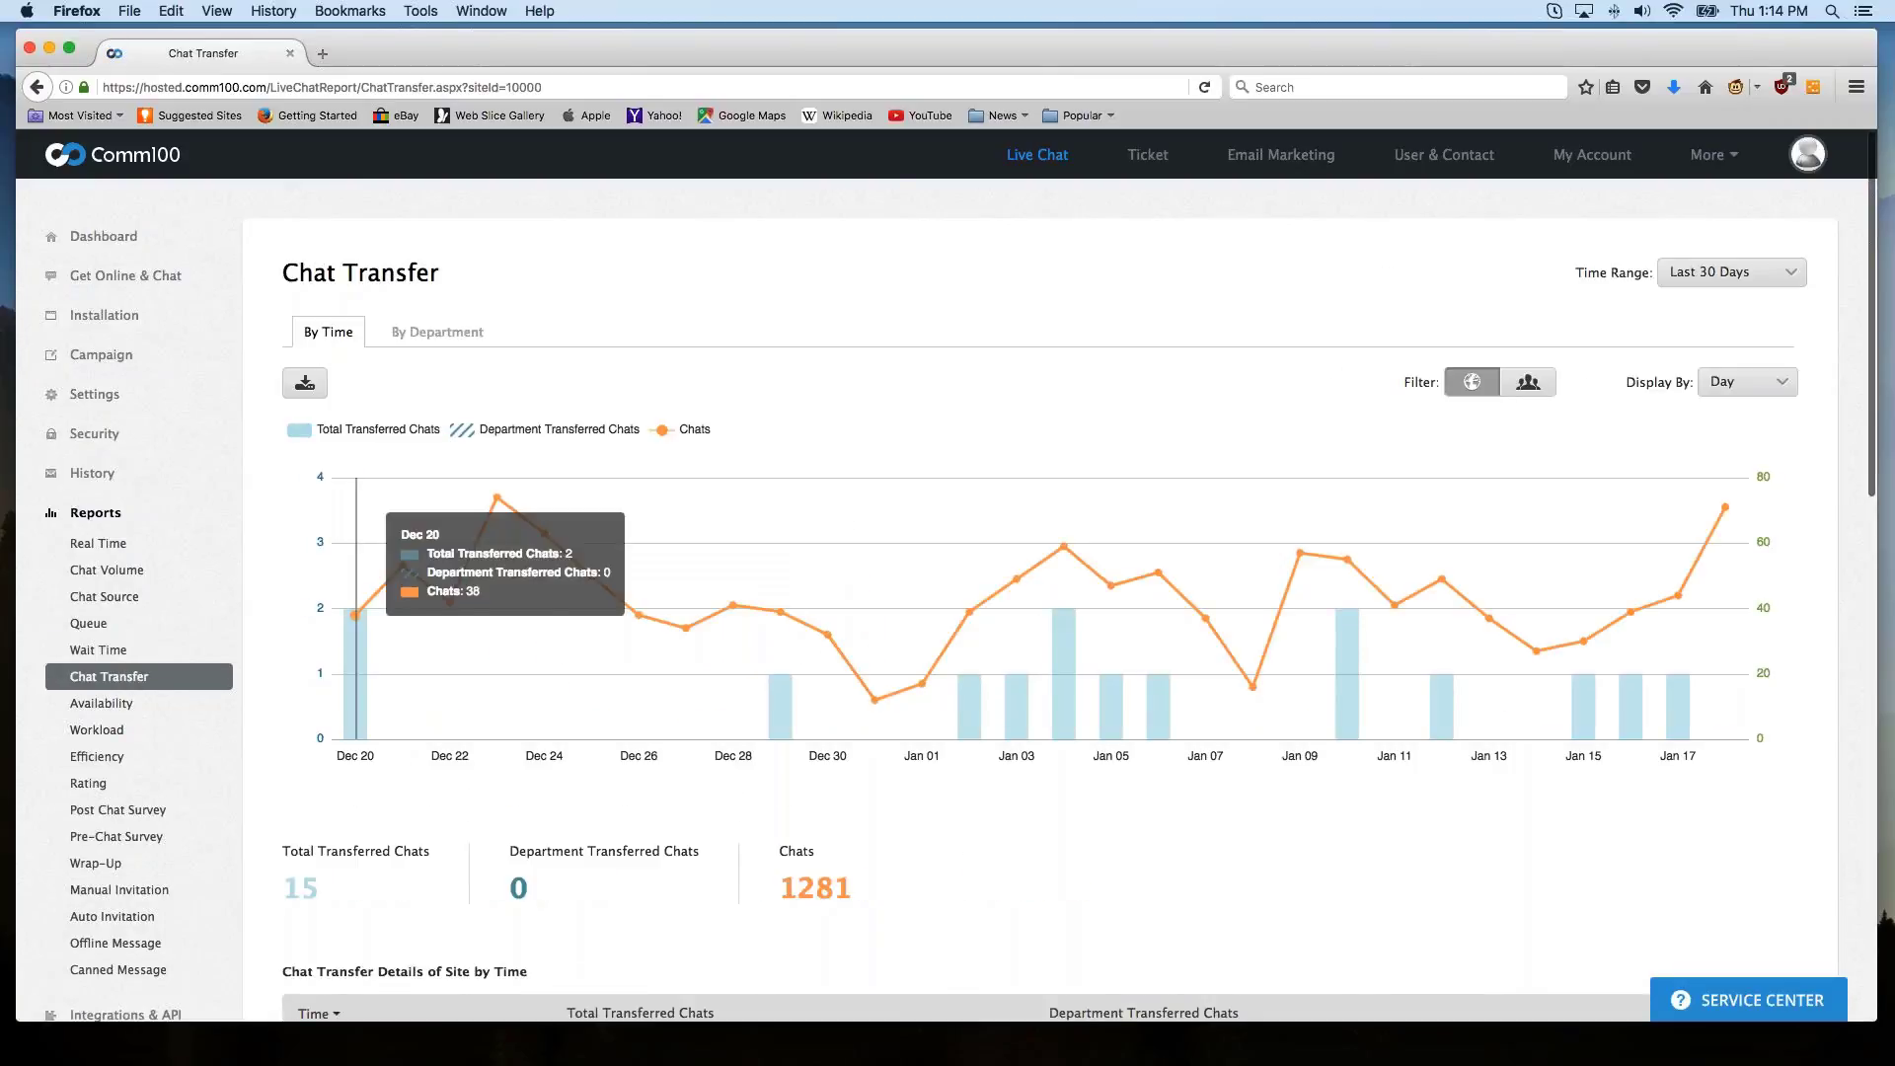
scroll(729, 821, down, 1)
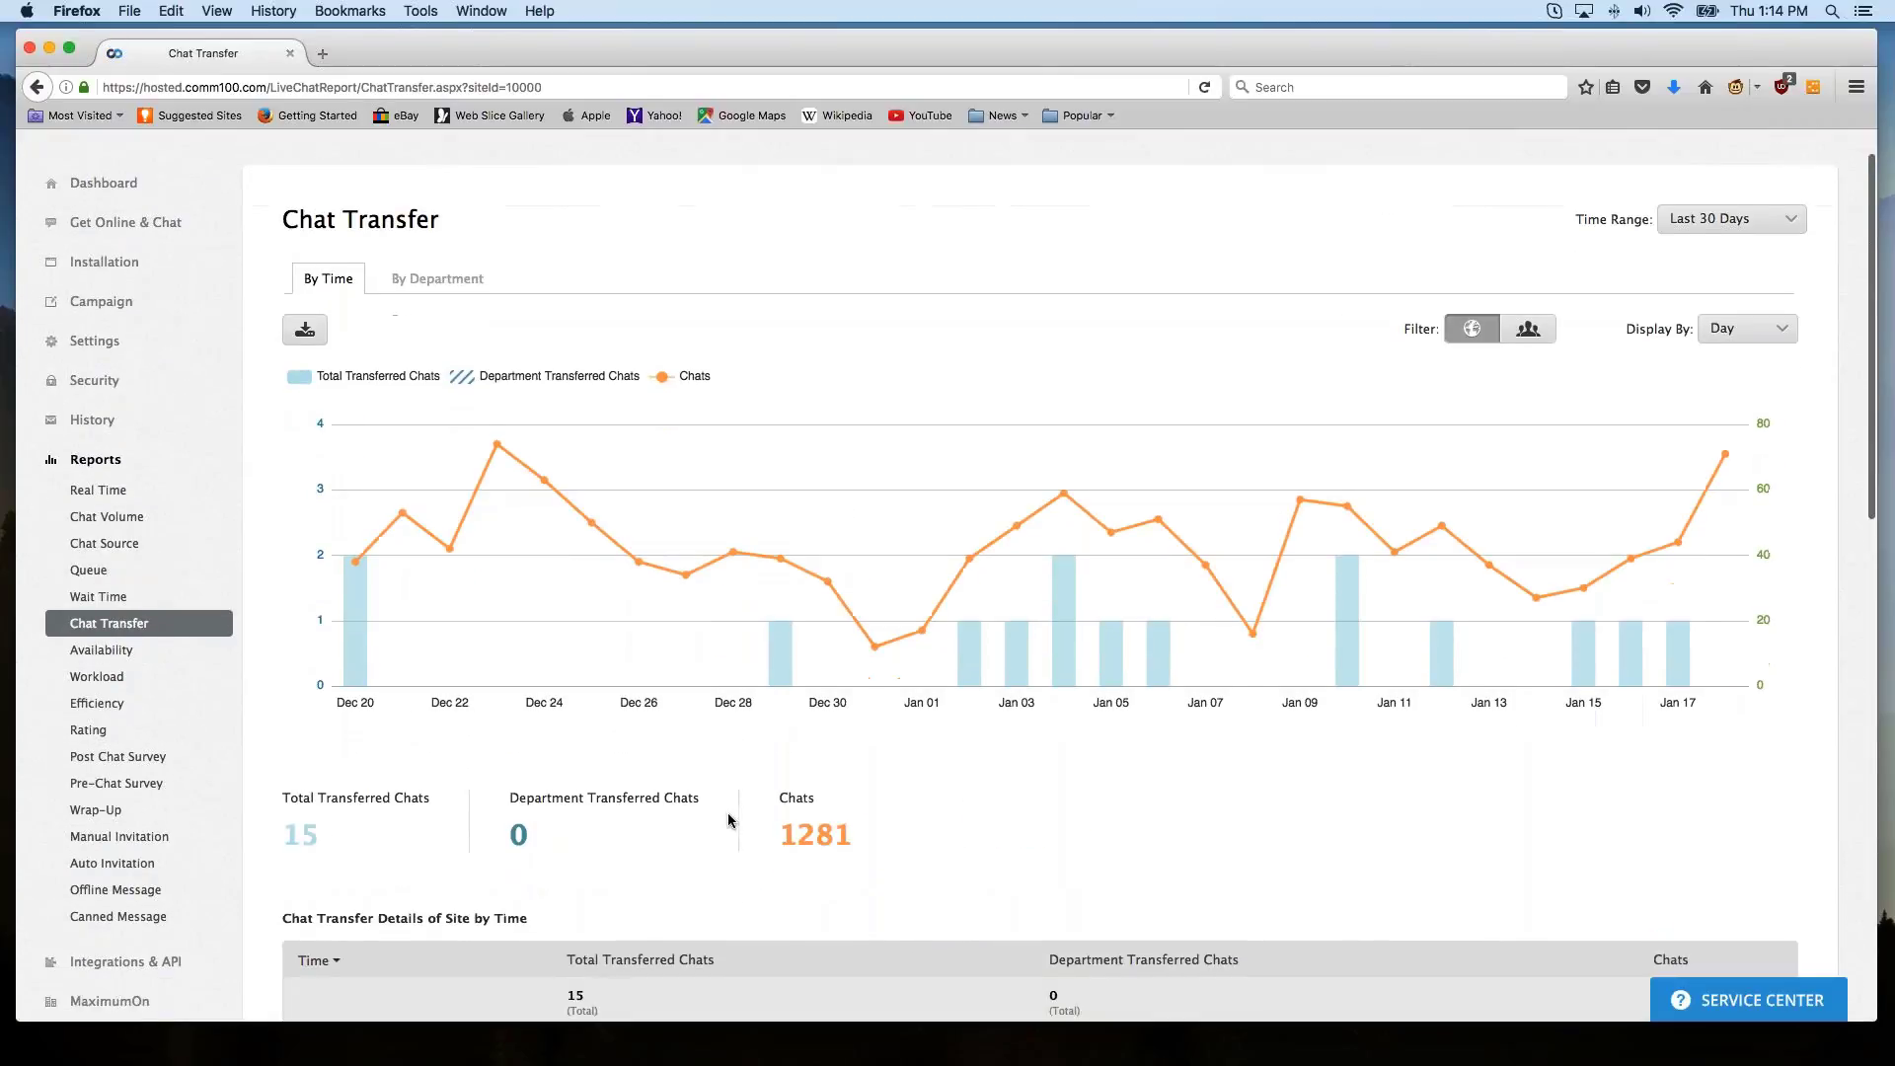
mouse_move(607, 665)
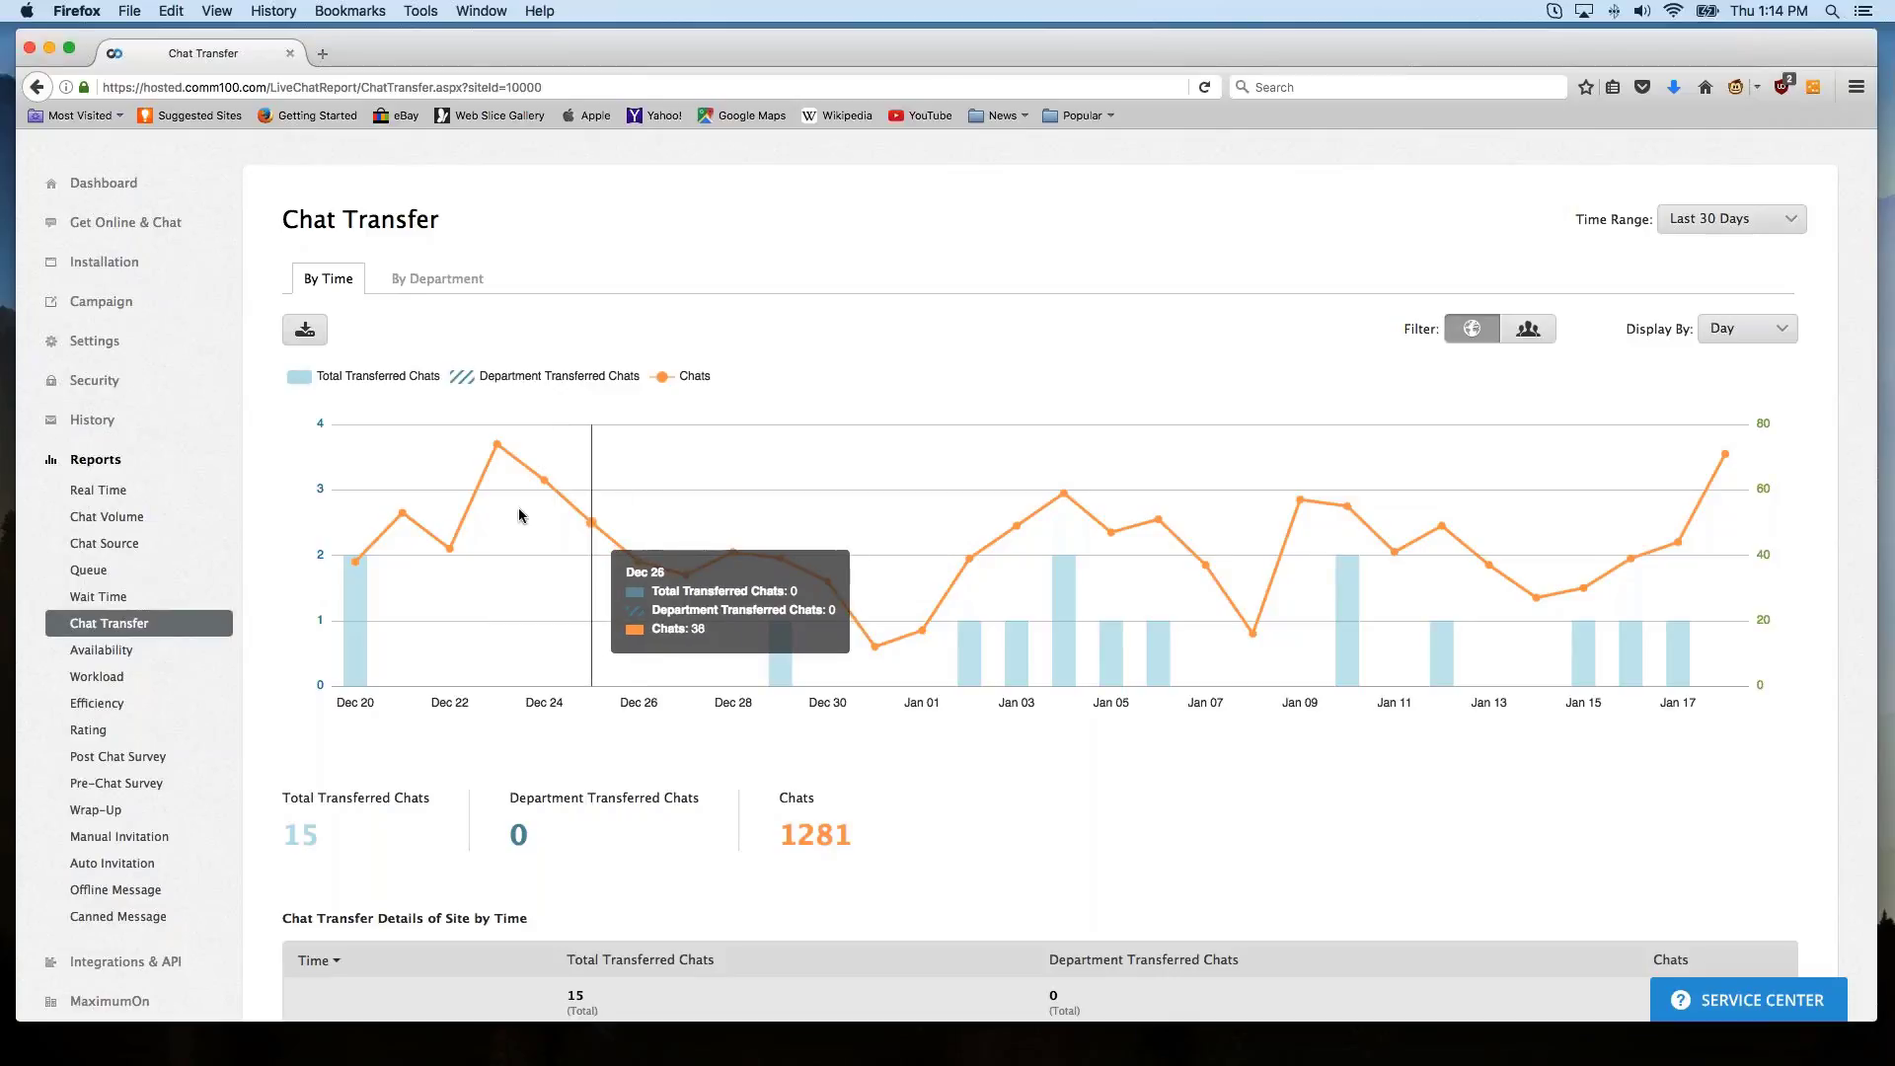
scroll(414, 504, down, 1)
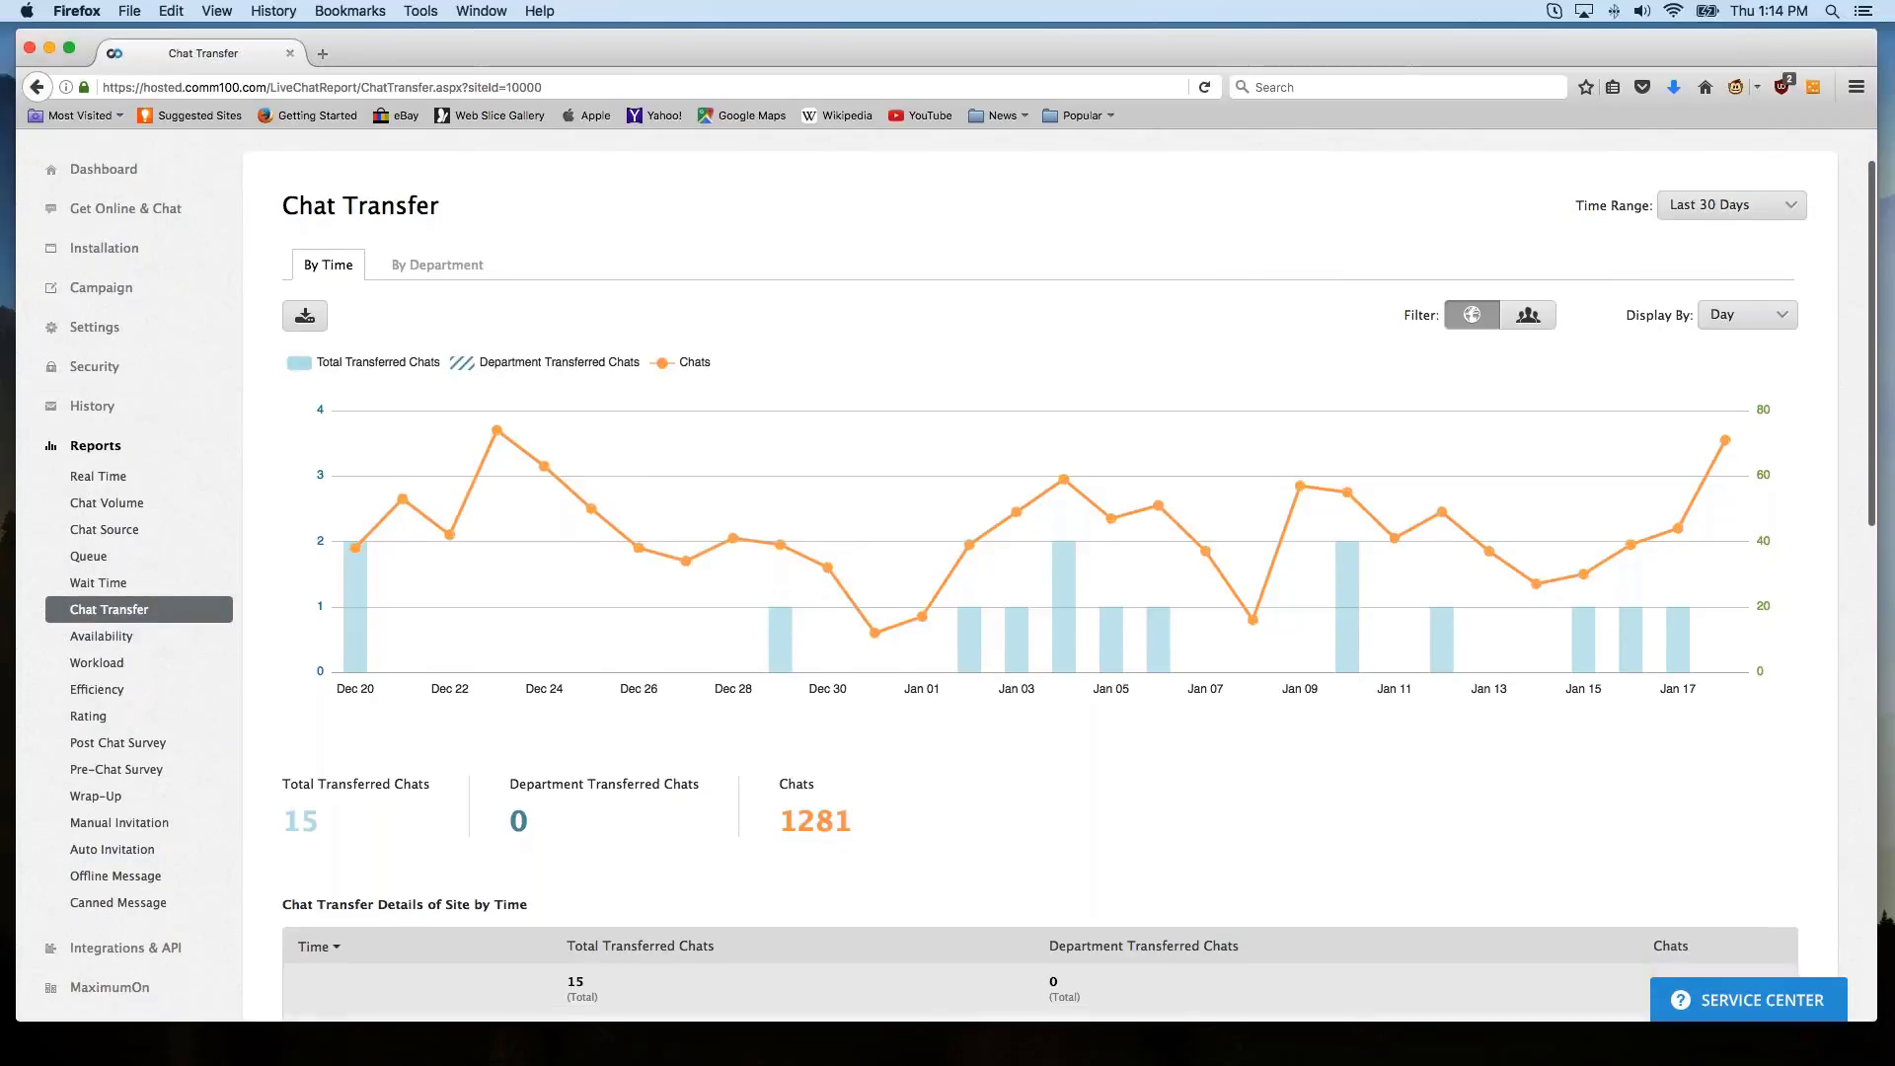
Show the Chat Transfer report by department and examine its pie chart and details table.
click(444, 267)
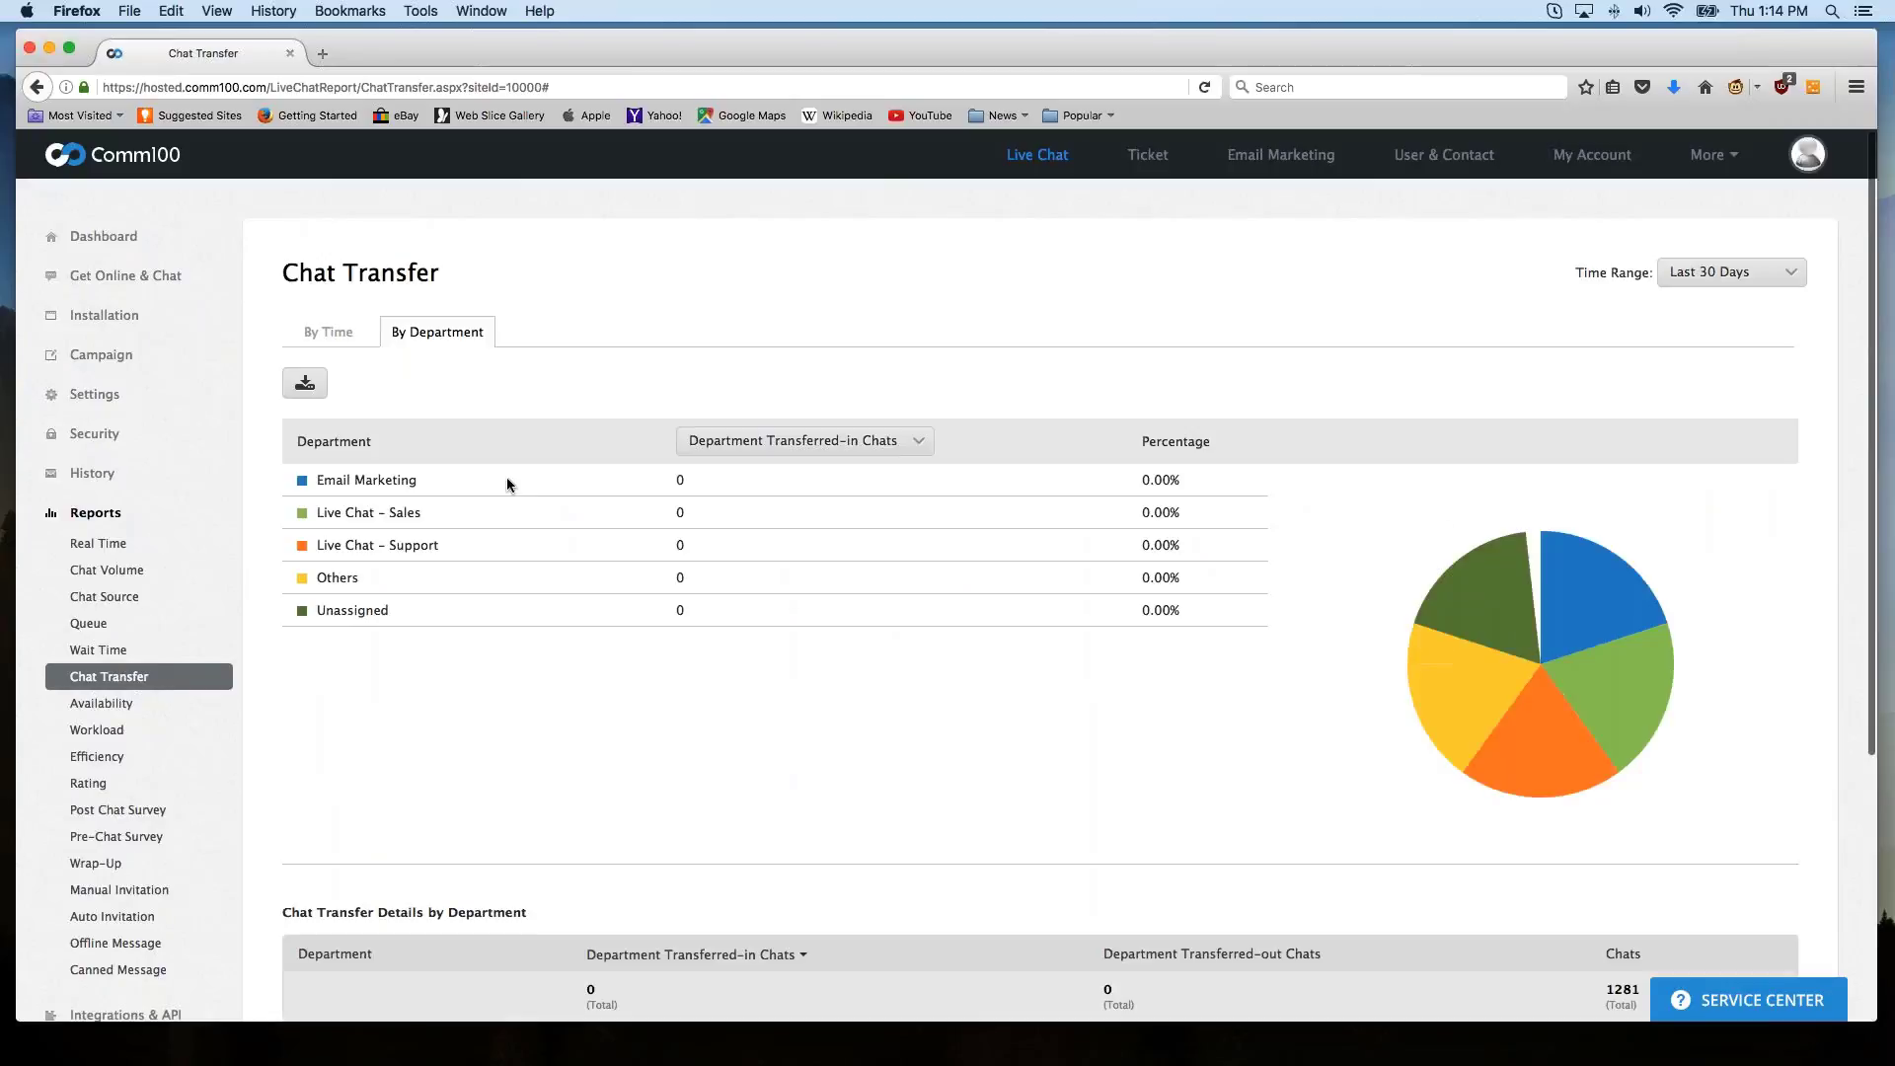
scroll(523, 532, down, 2)
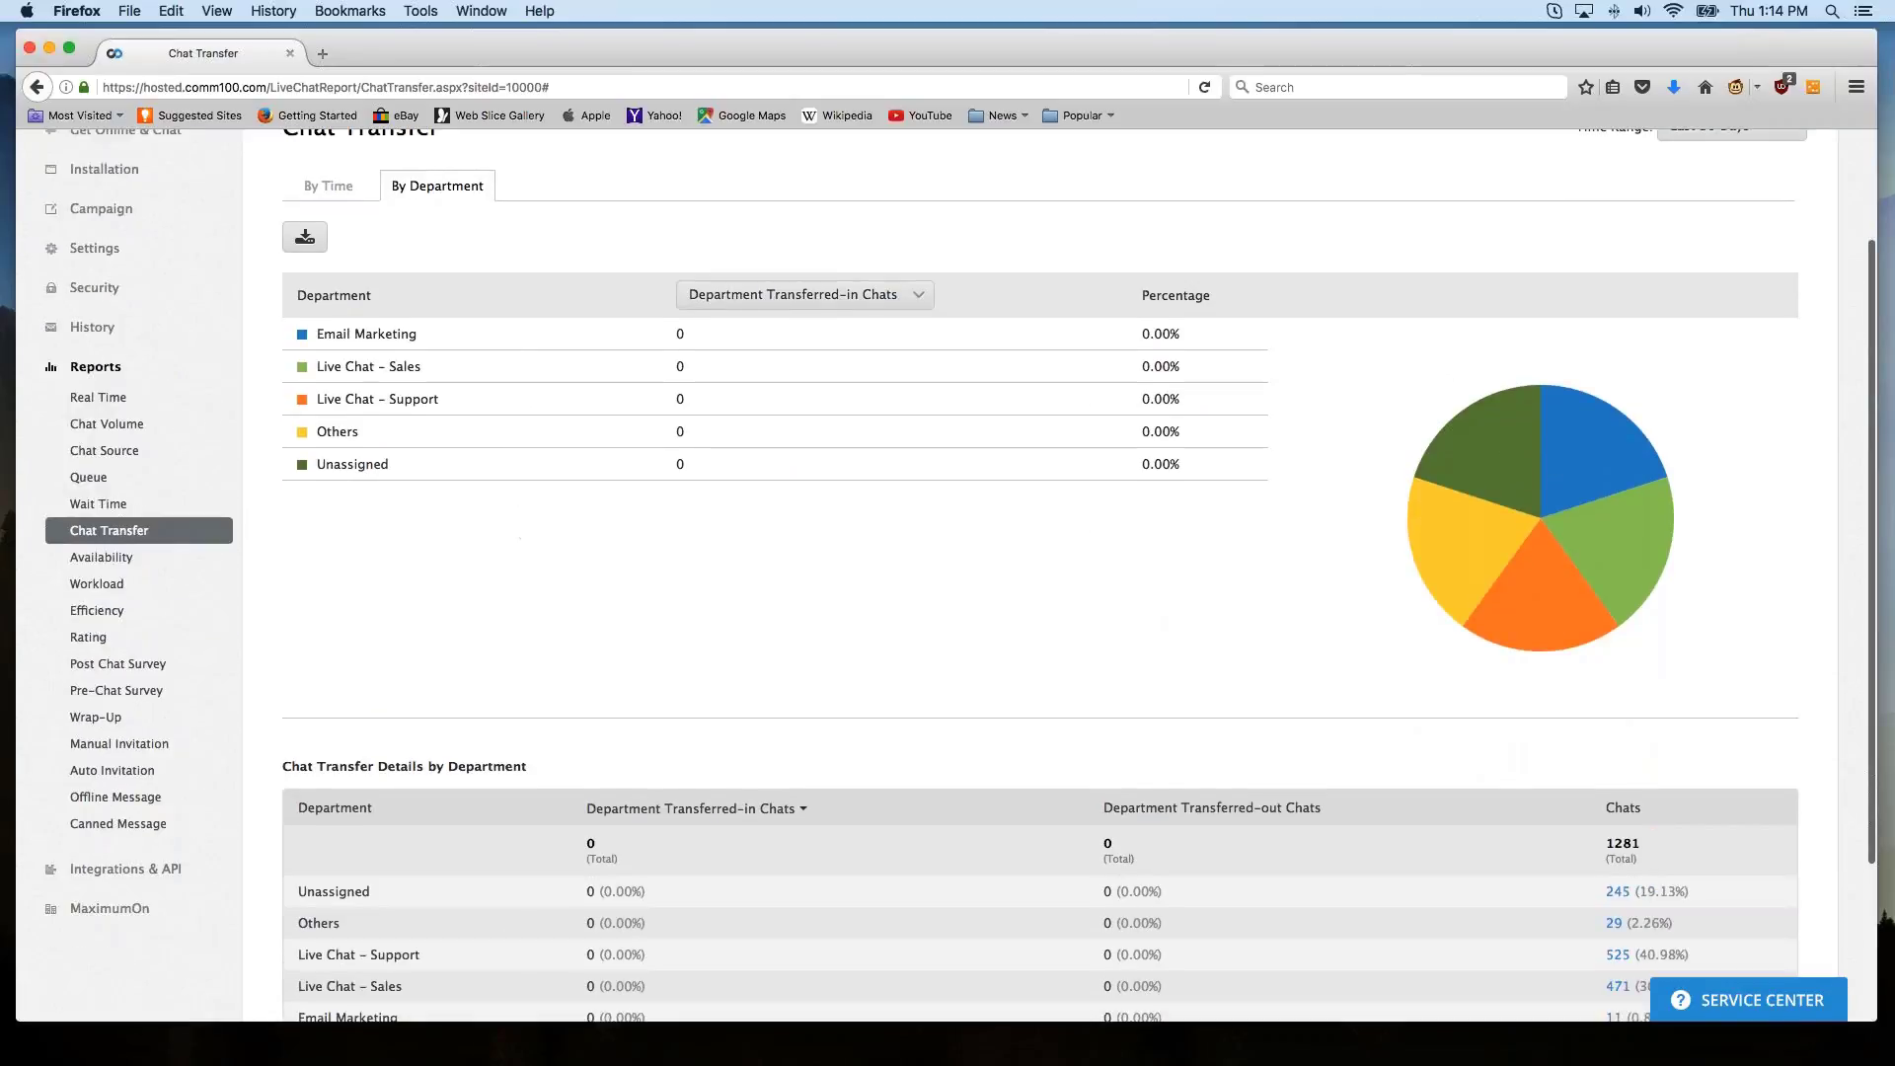
scroll(961, 572, down, 4)
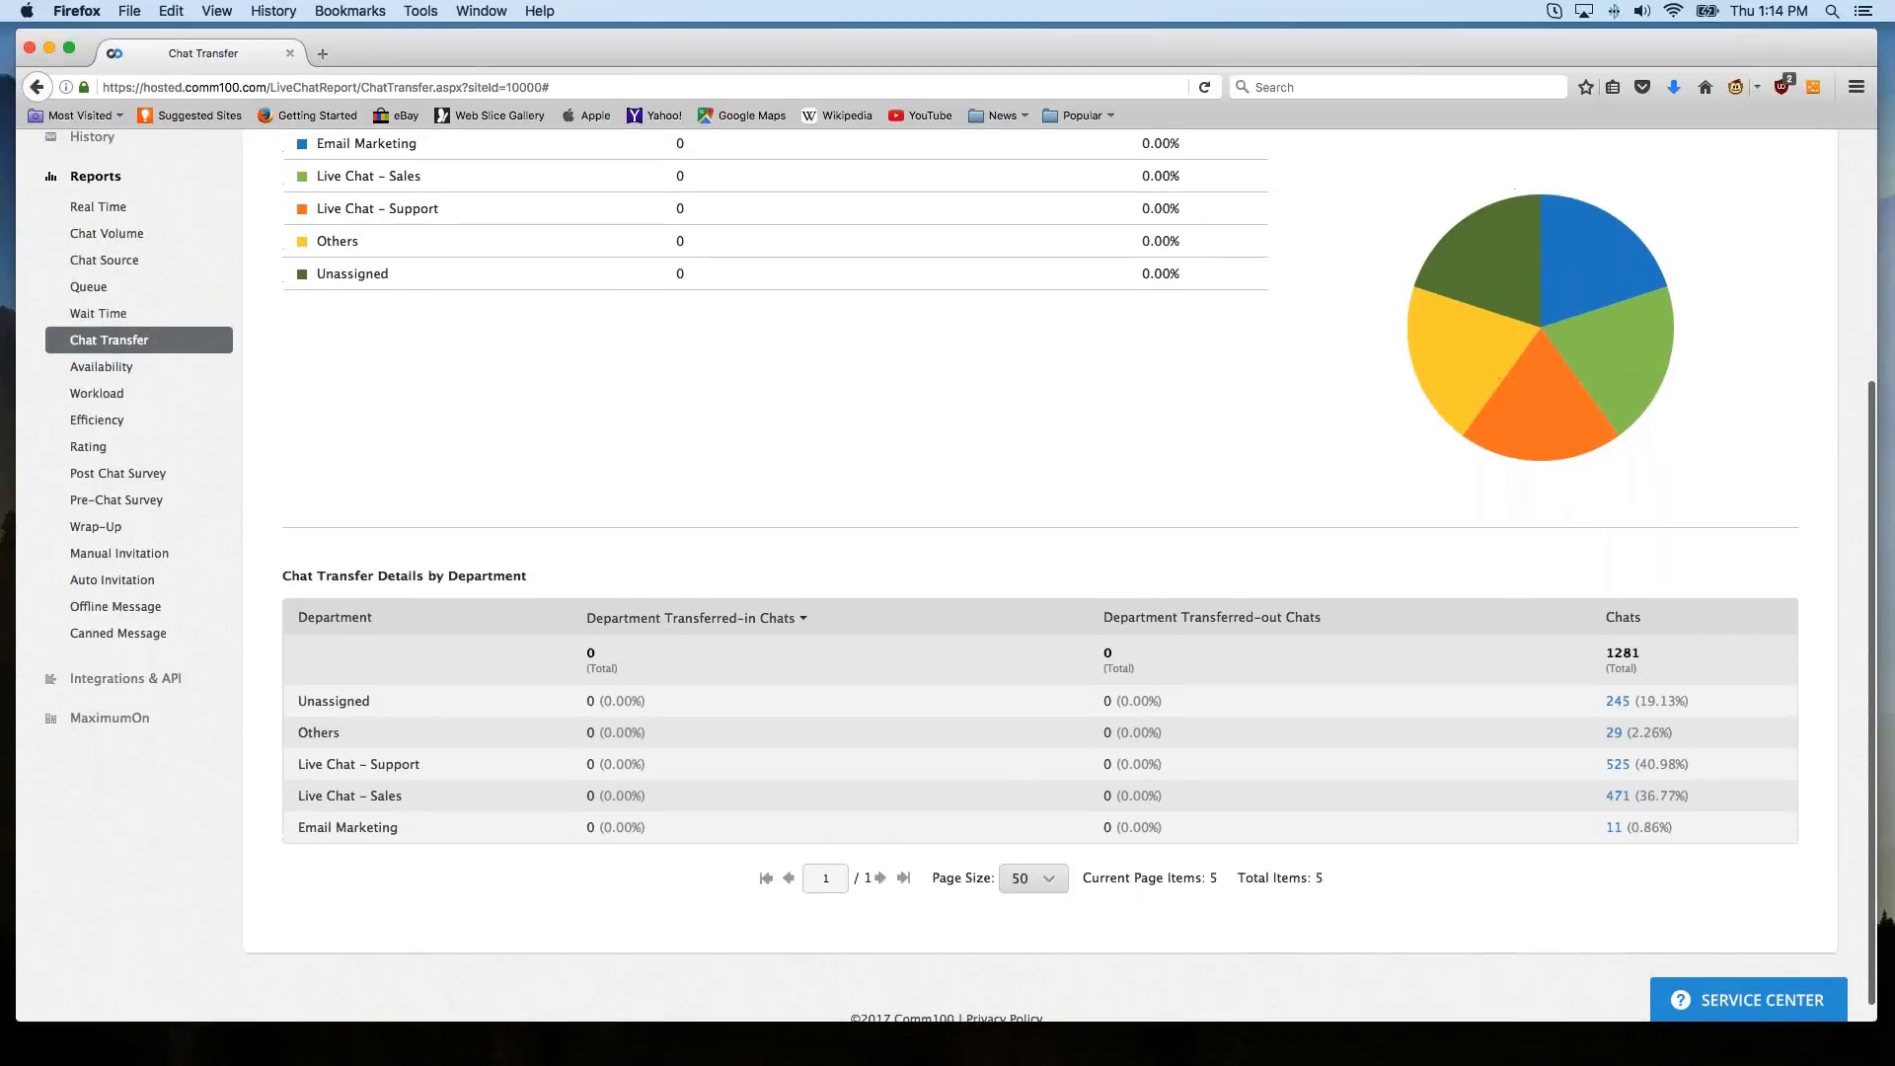
scroll(960, 572, up, 3)
scroll(335, 229, up, 2)
Return the Chat Transfer report to its breakdown by time and look over the chart and daily details.
click(330, 220)
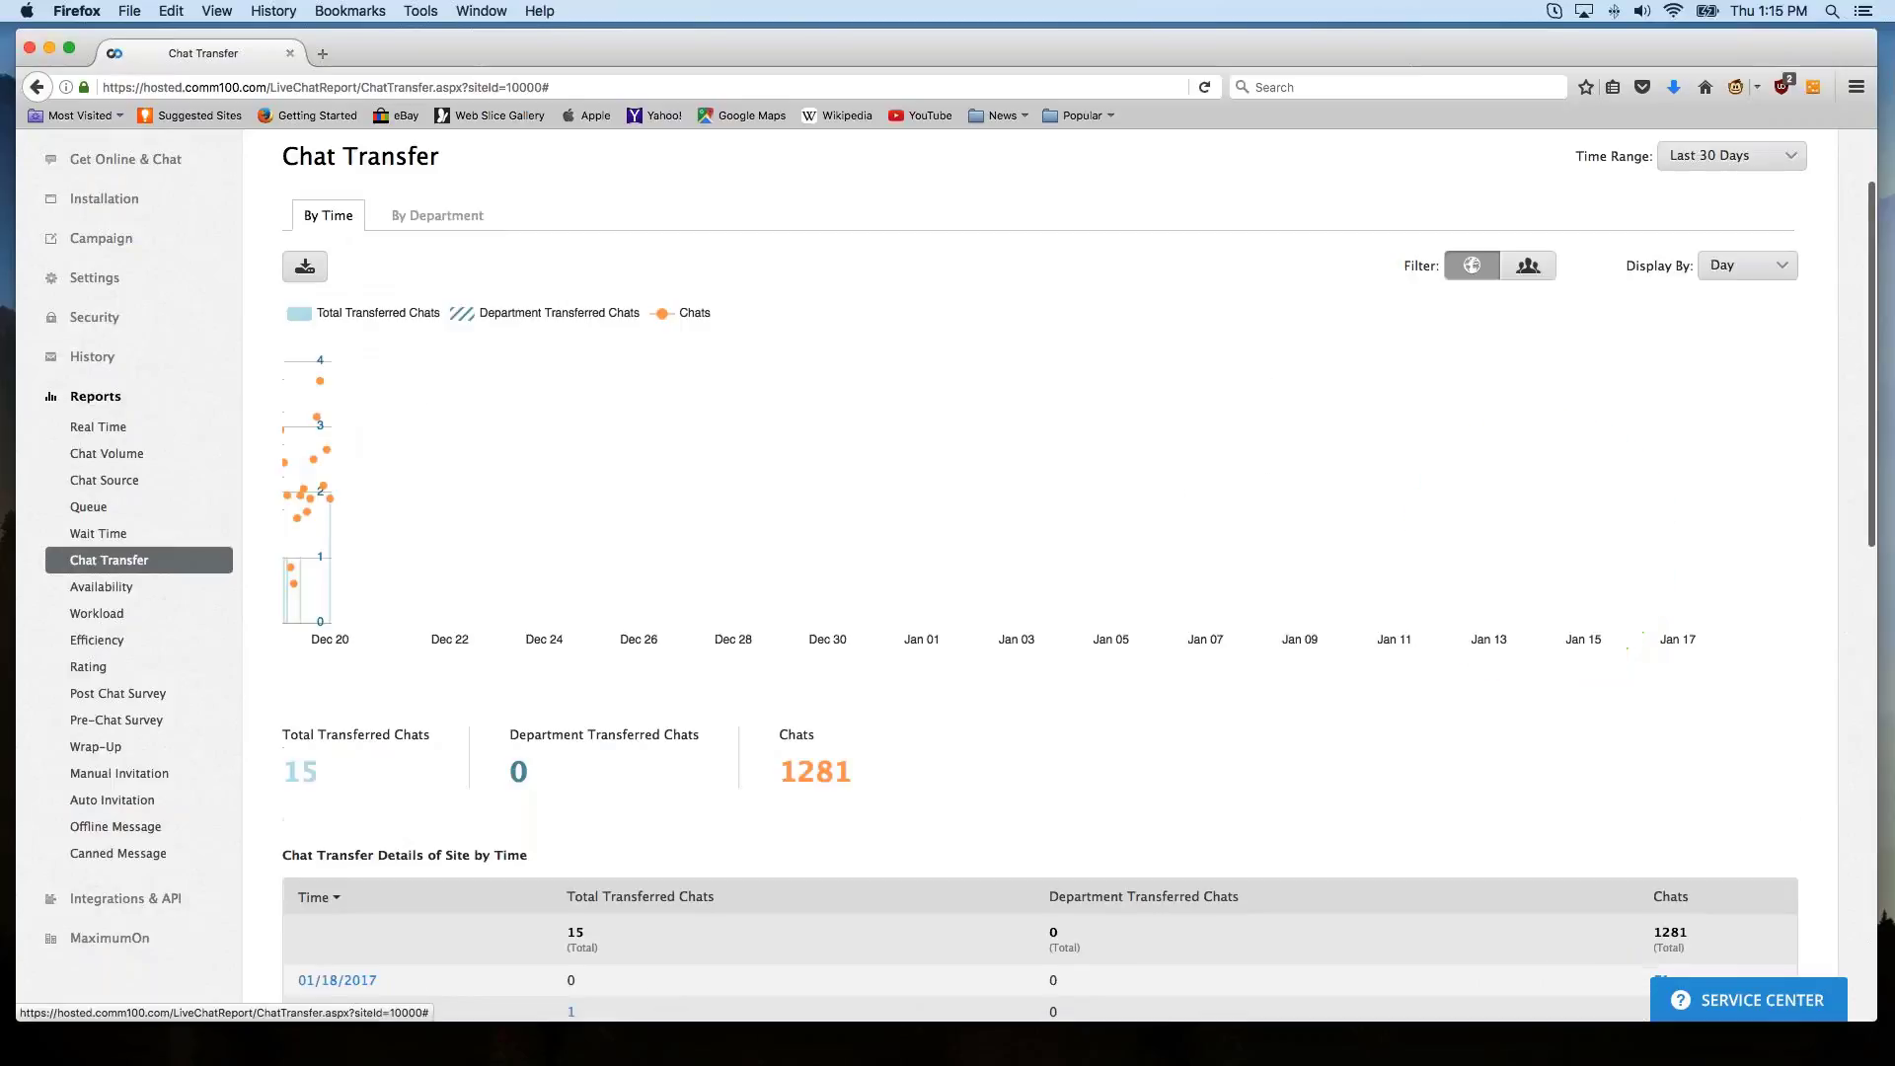
scroll(335, 229, up, 2)
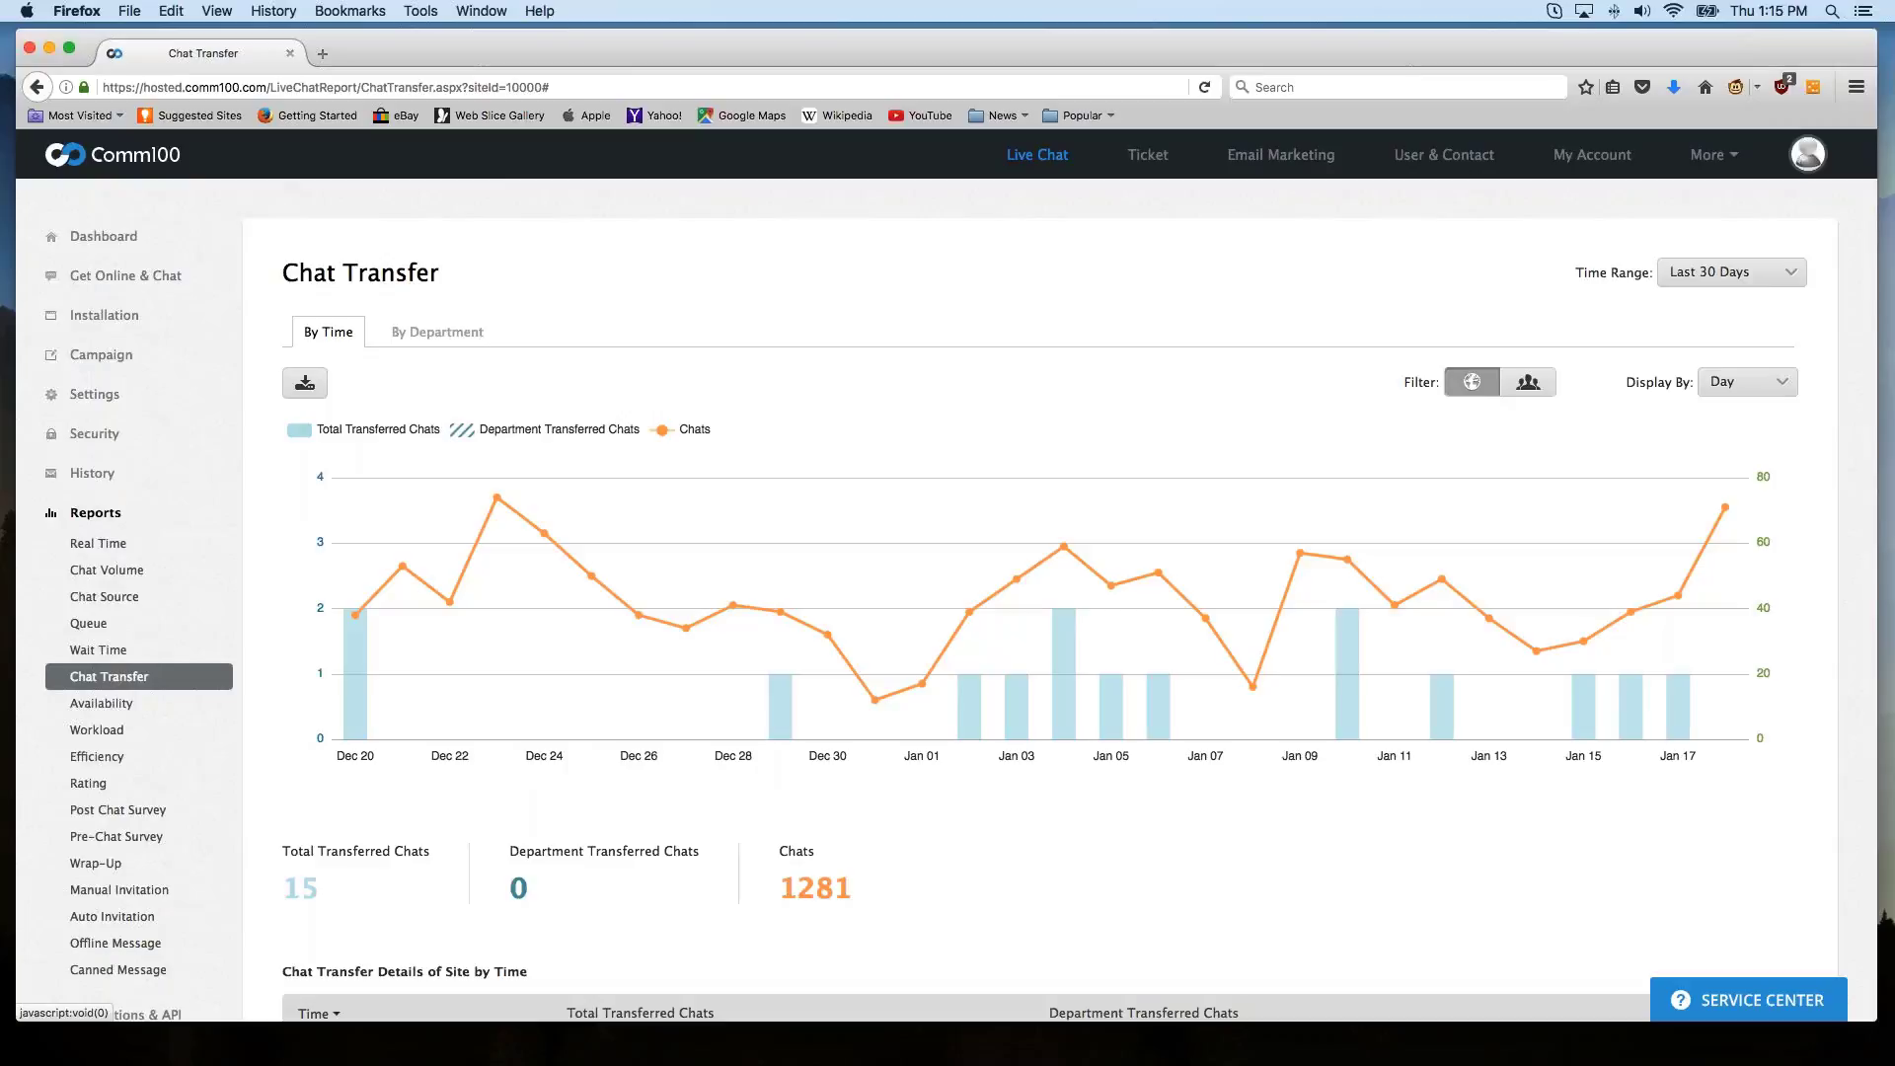
scroll(344, 385, down, 4)
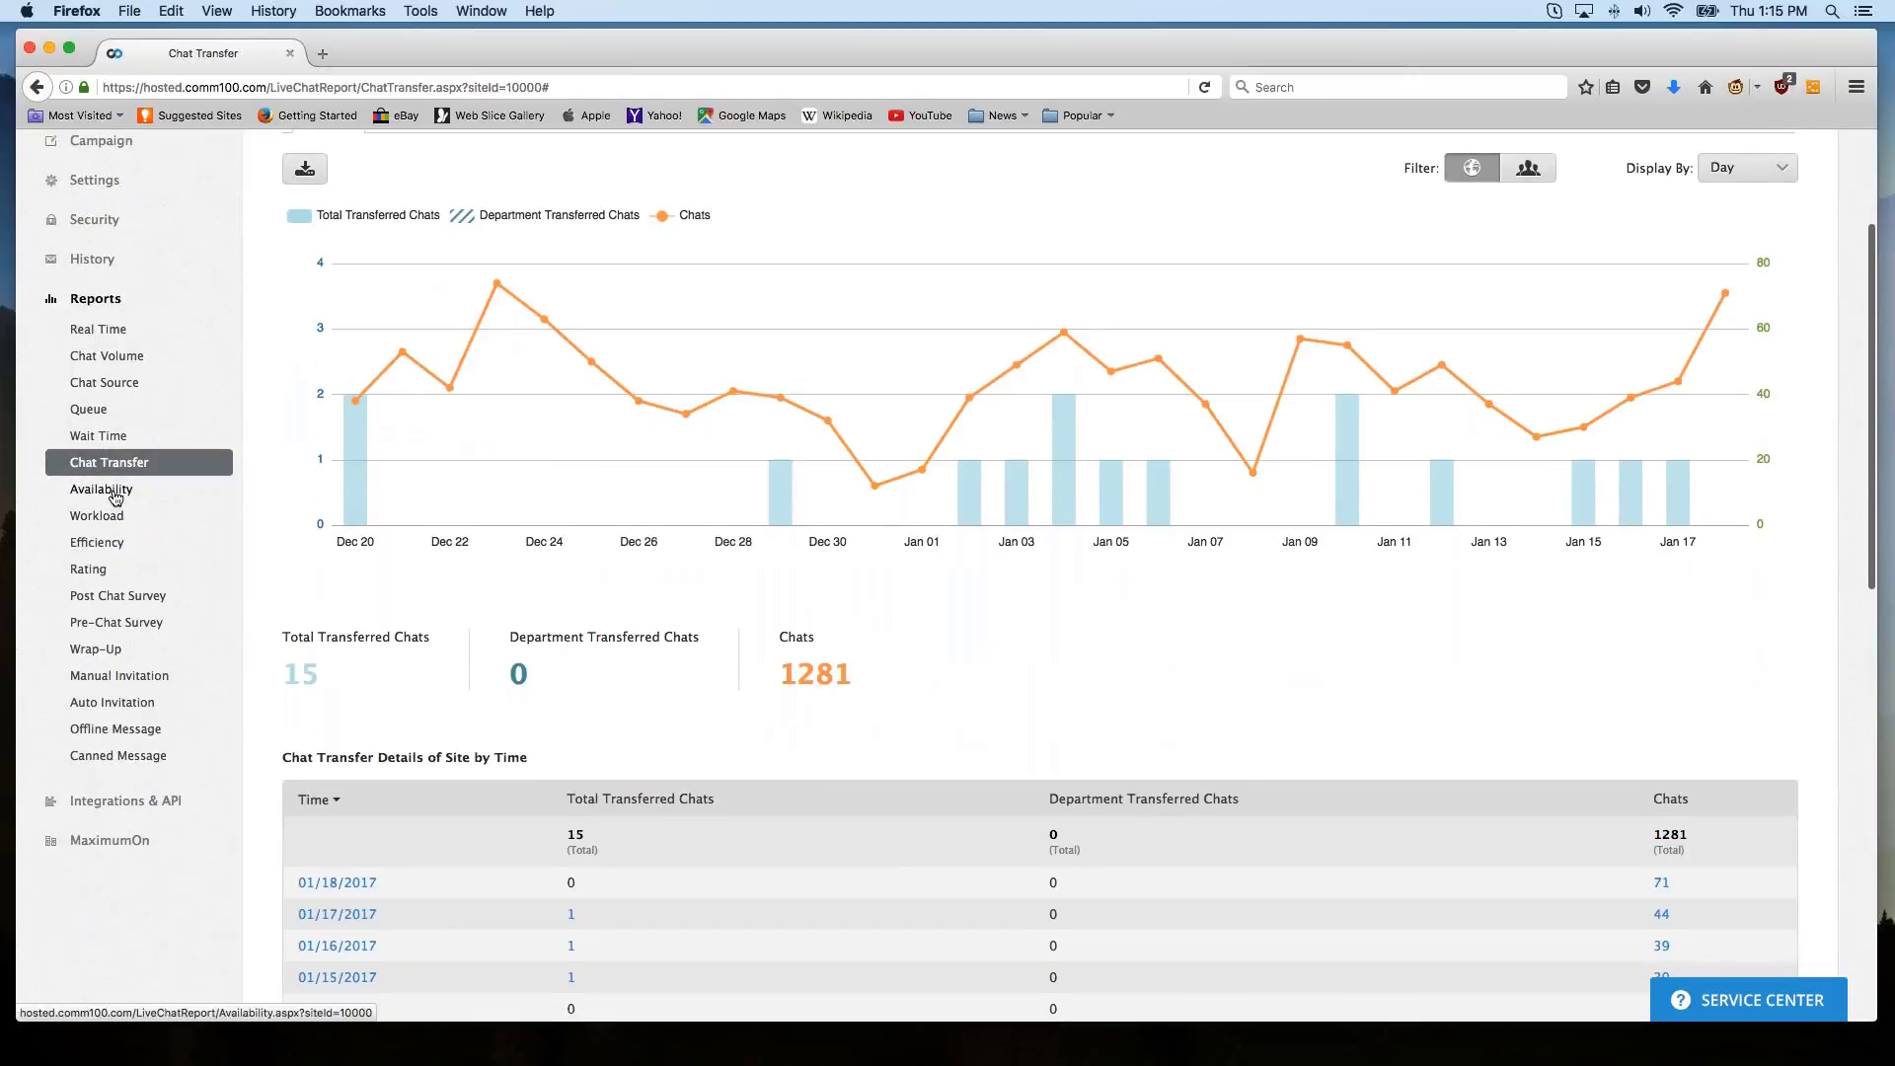
Open the Availability report and review the site's daily online time in the chart and details table.
click(115, 490)
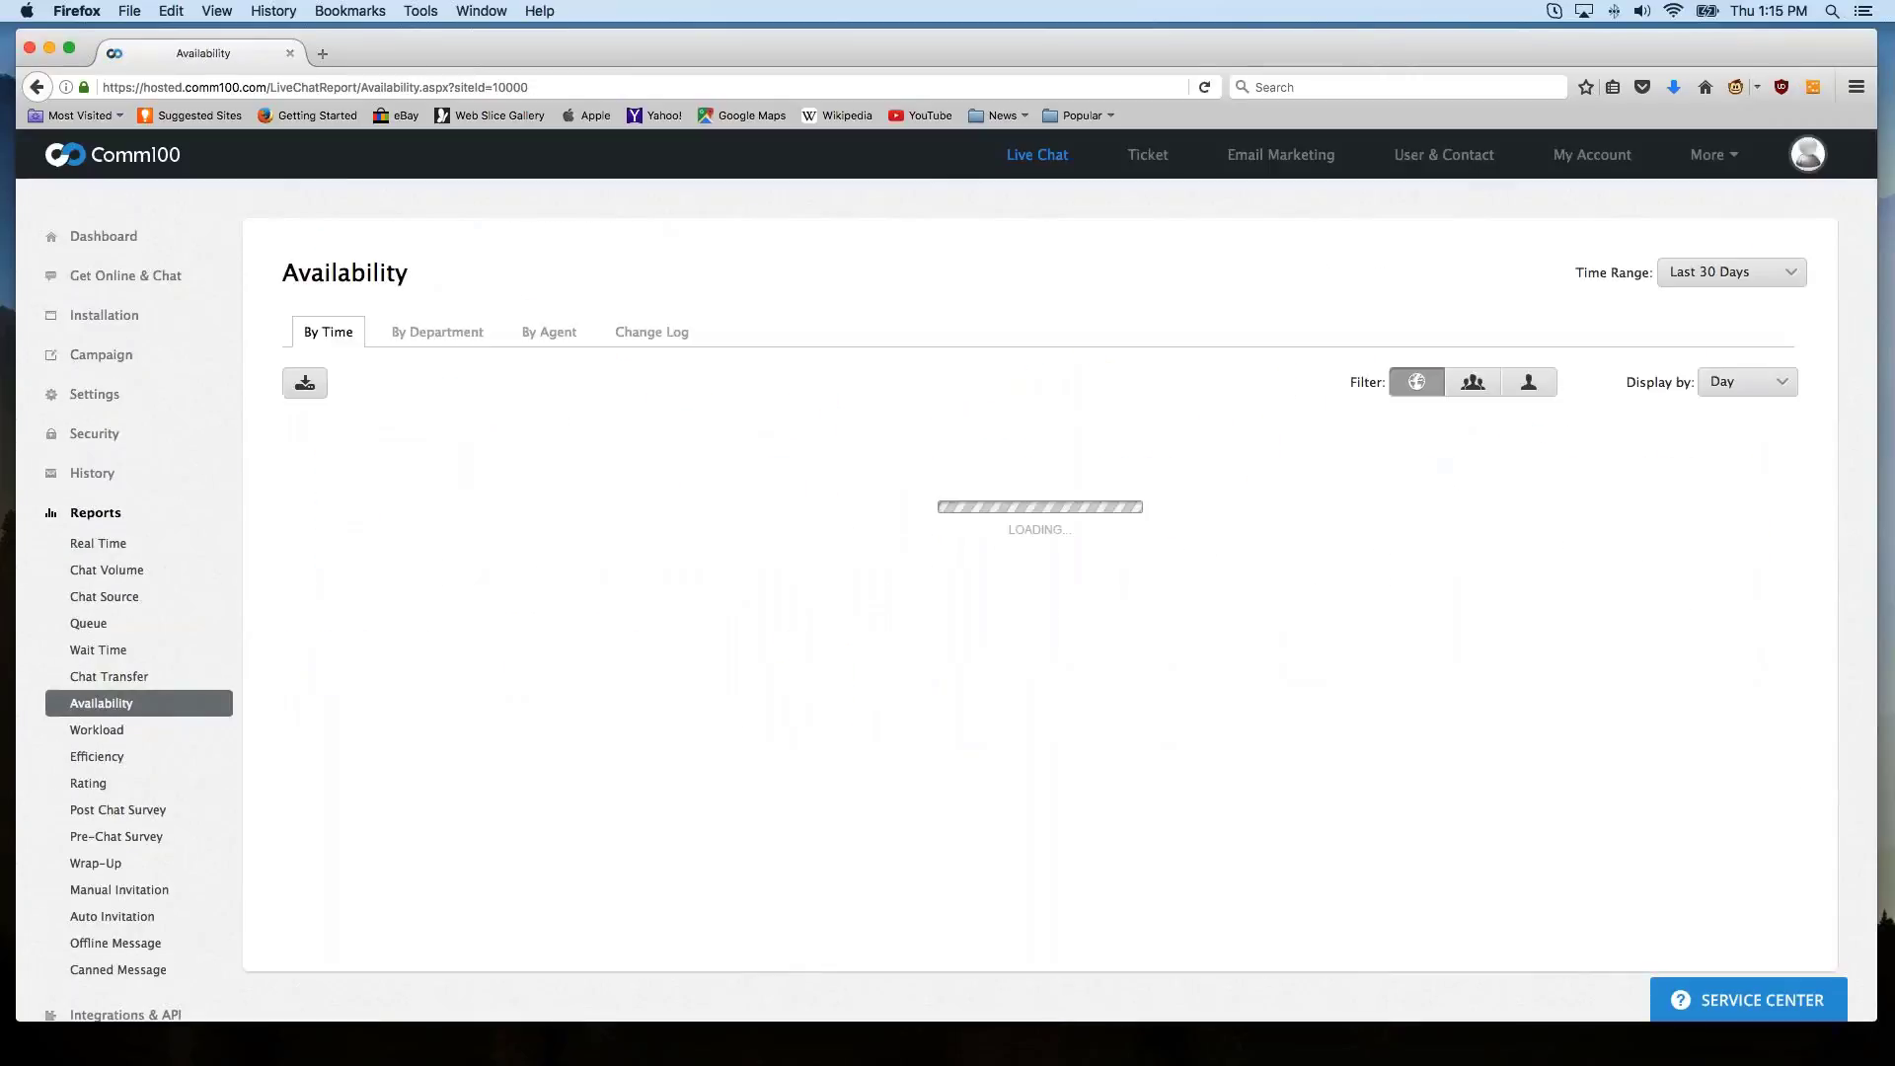
scroll(195, 523, down, 2)
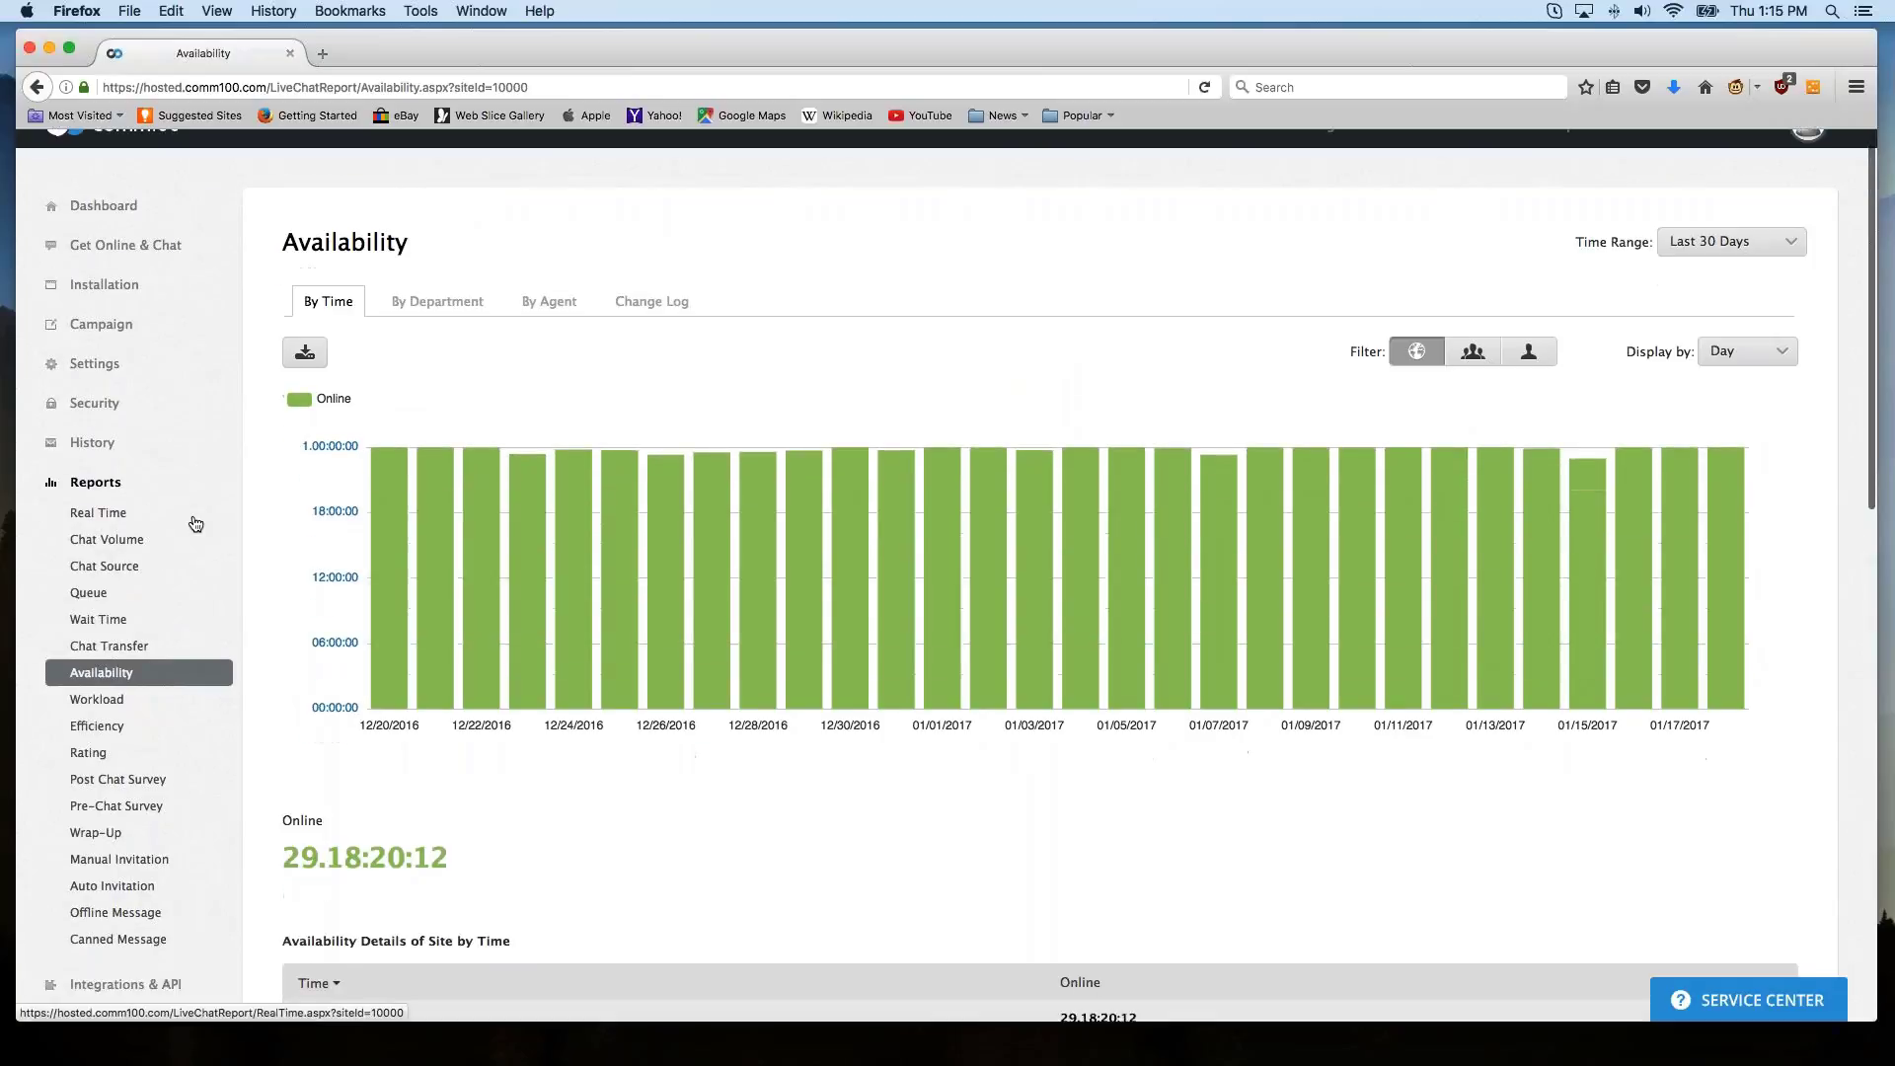
scroll(195, 523, down, 3)
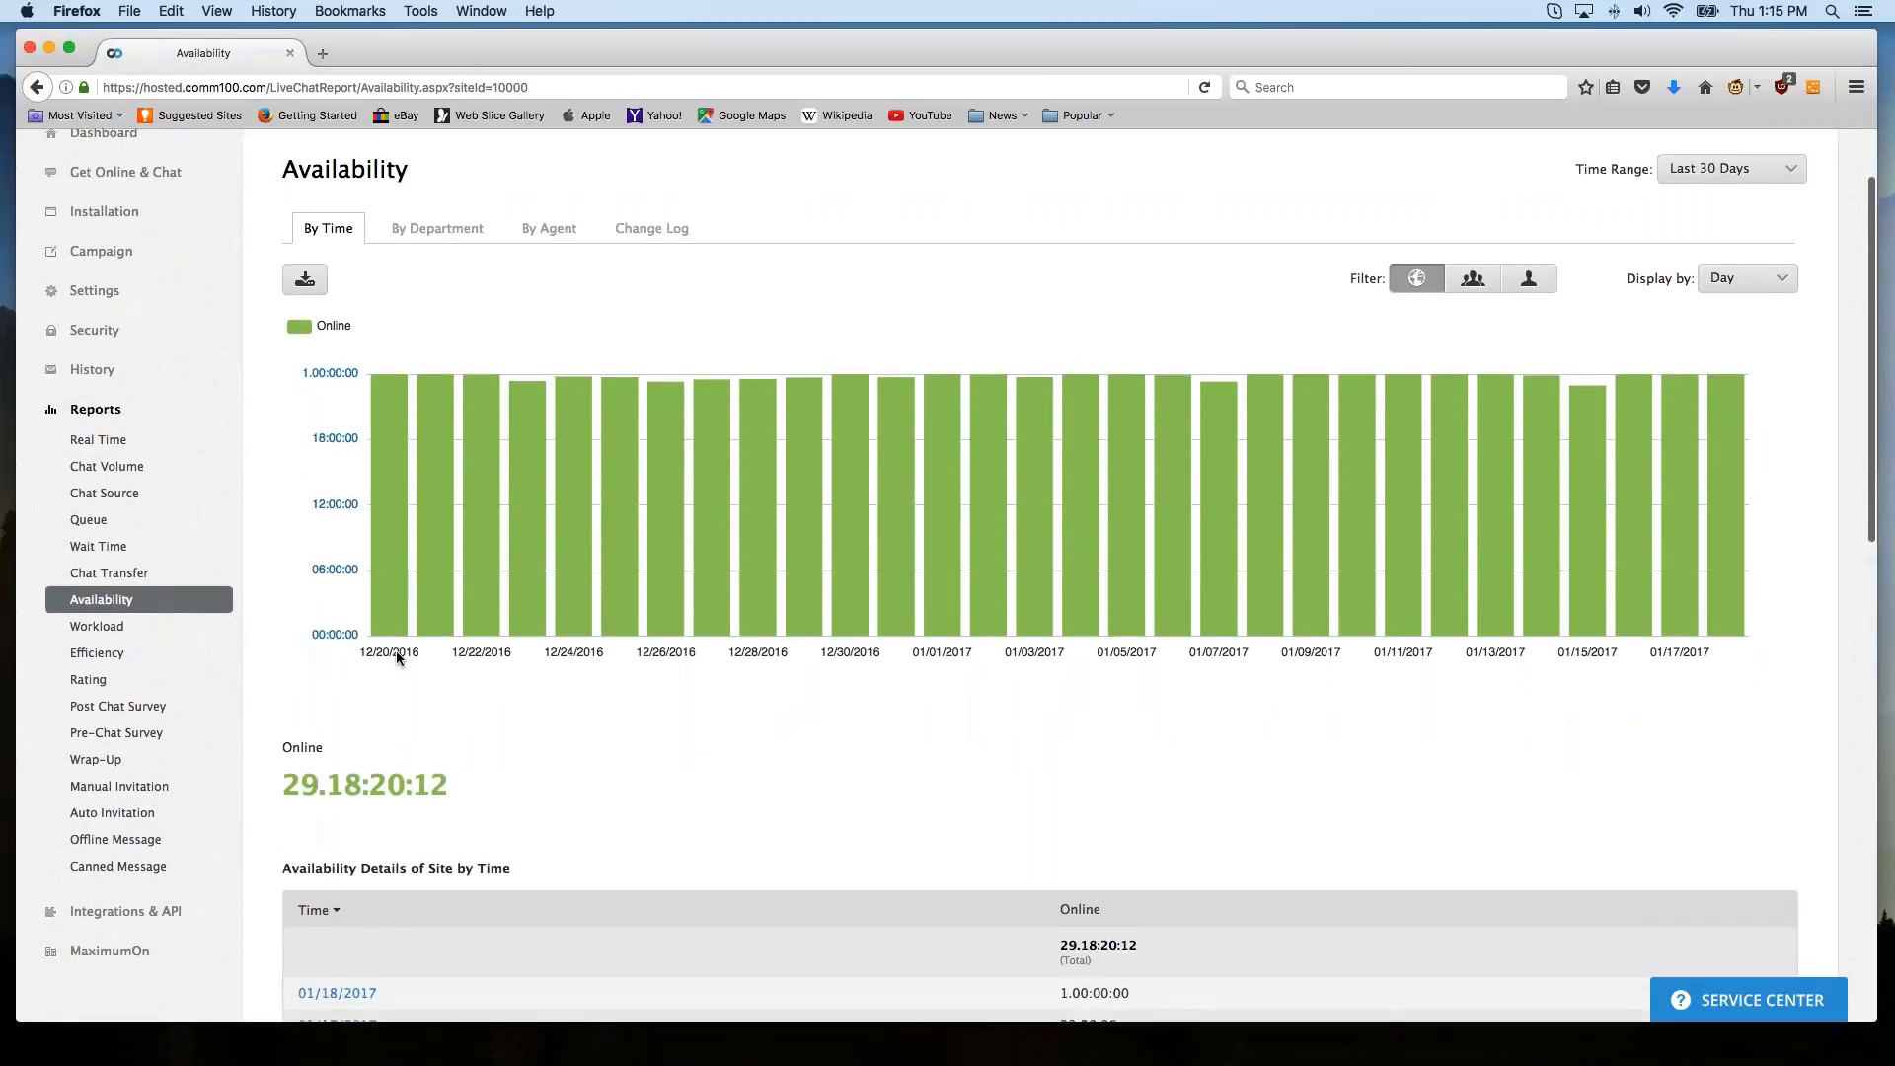
scroll(396, 656, down, 2)
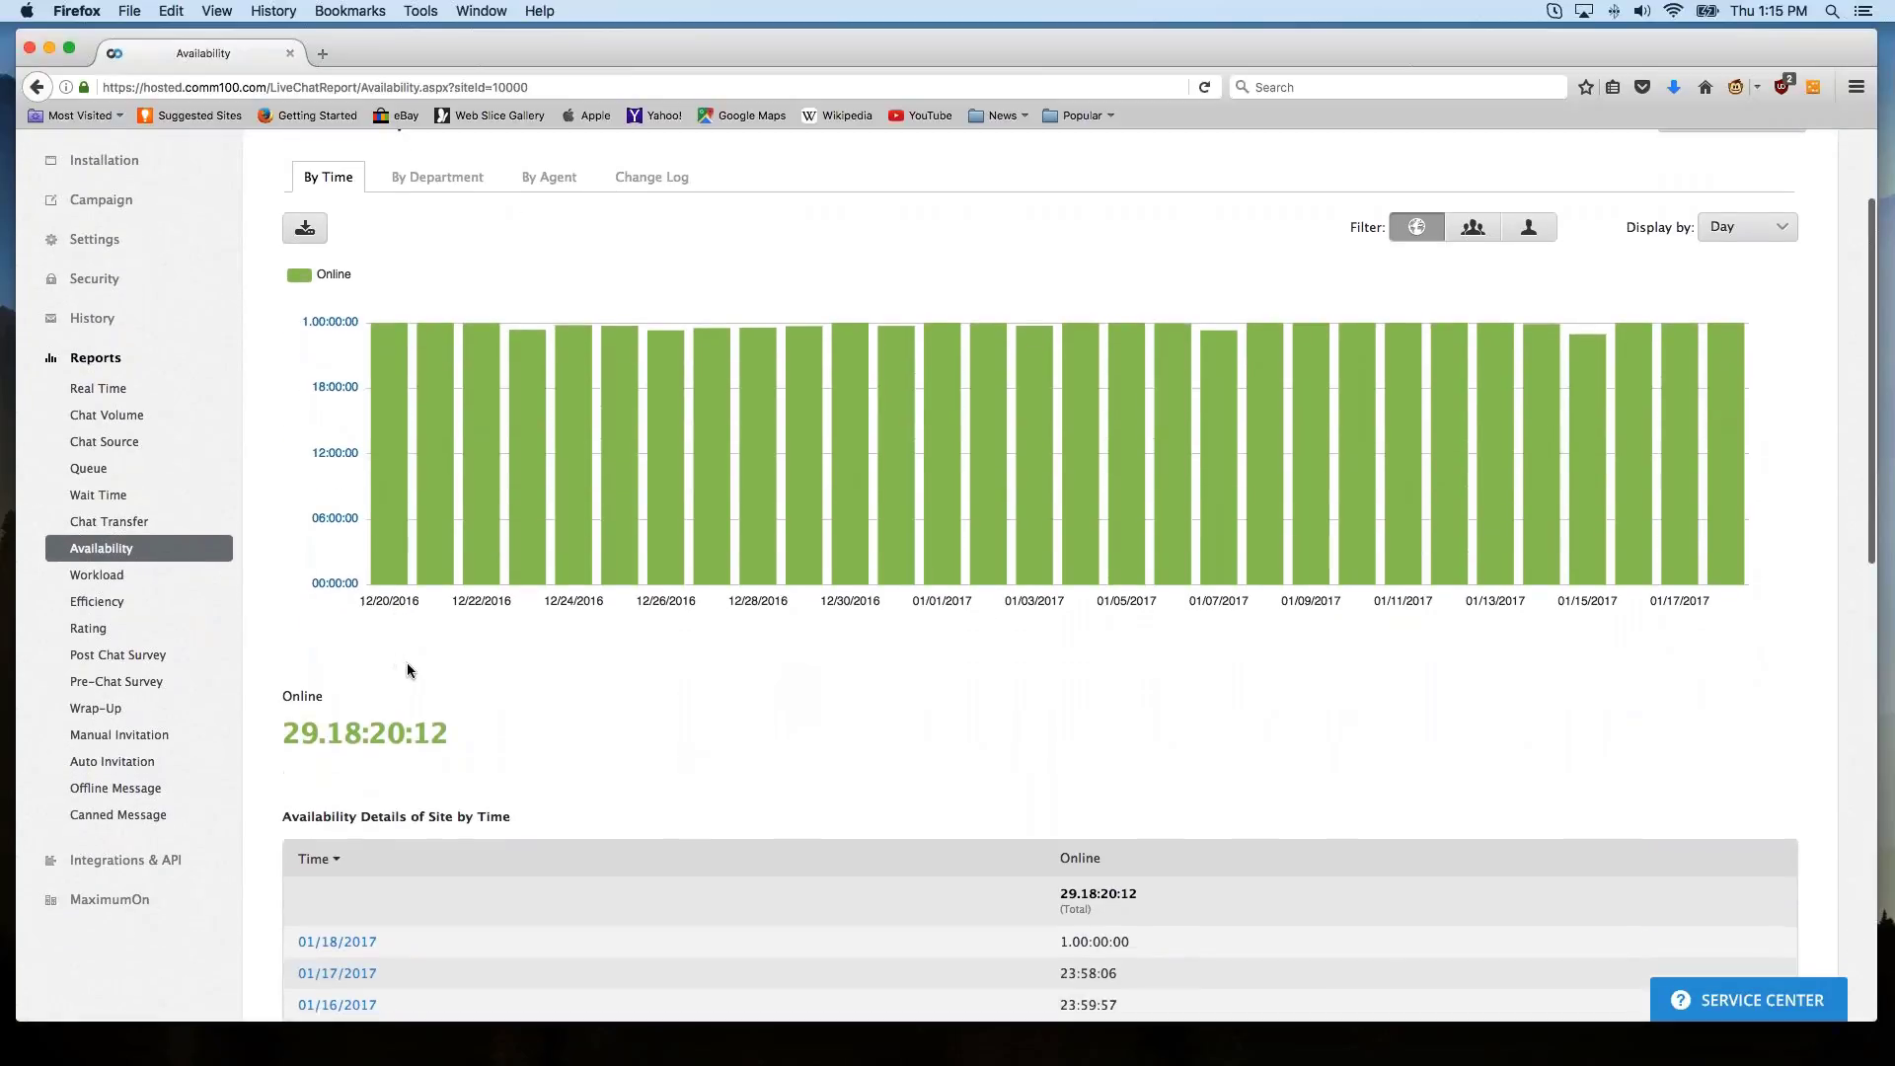
mouse_move(415, 444)
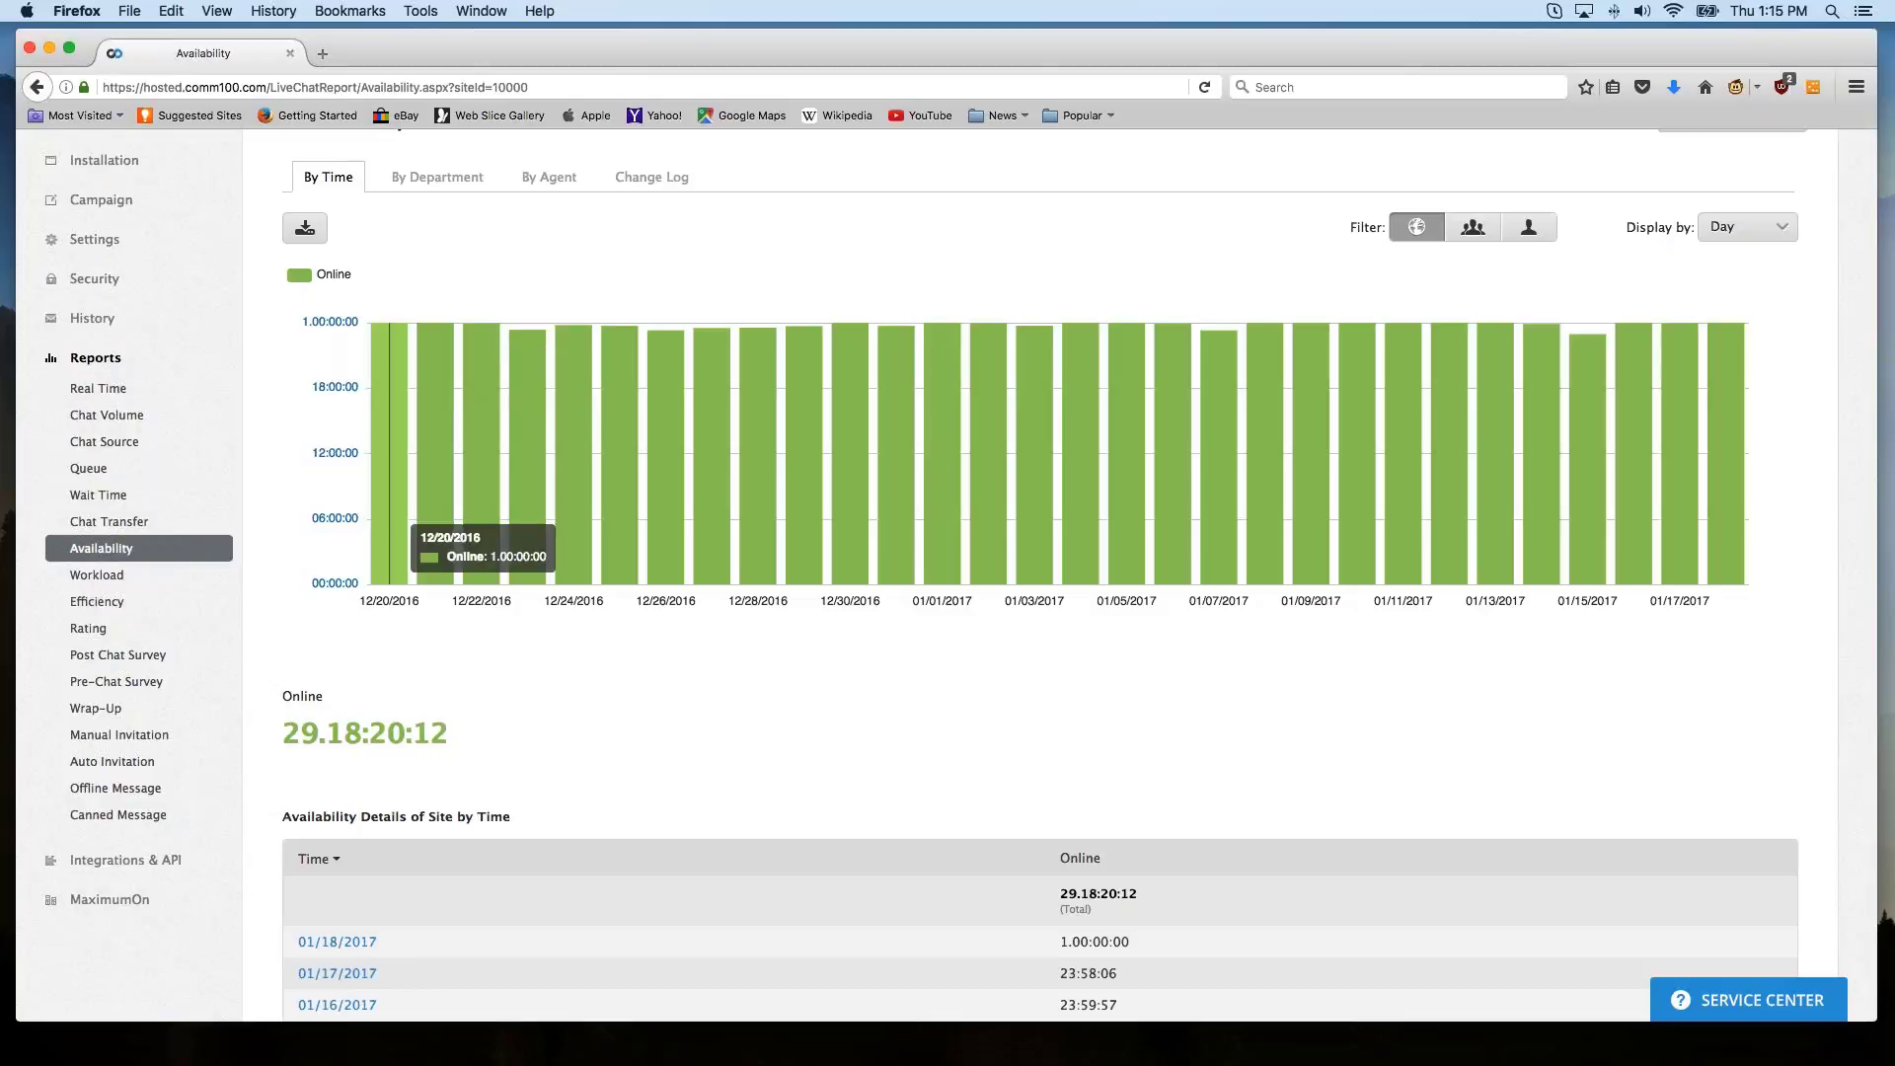
mouse_move(445, 735)
scroll(445, 735, down, 1)
scroll(445, 736, down, 3)
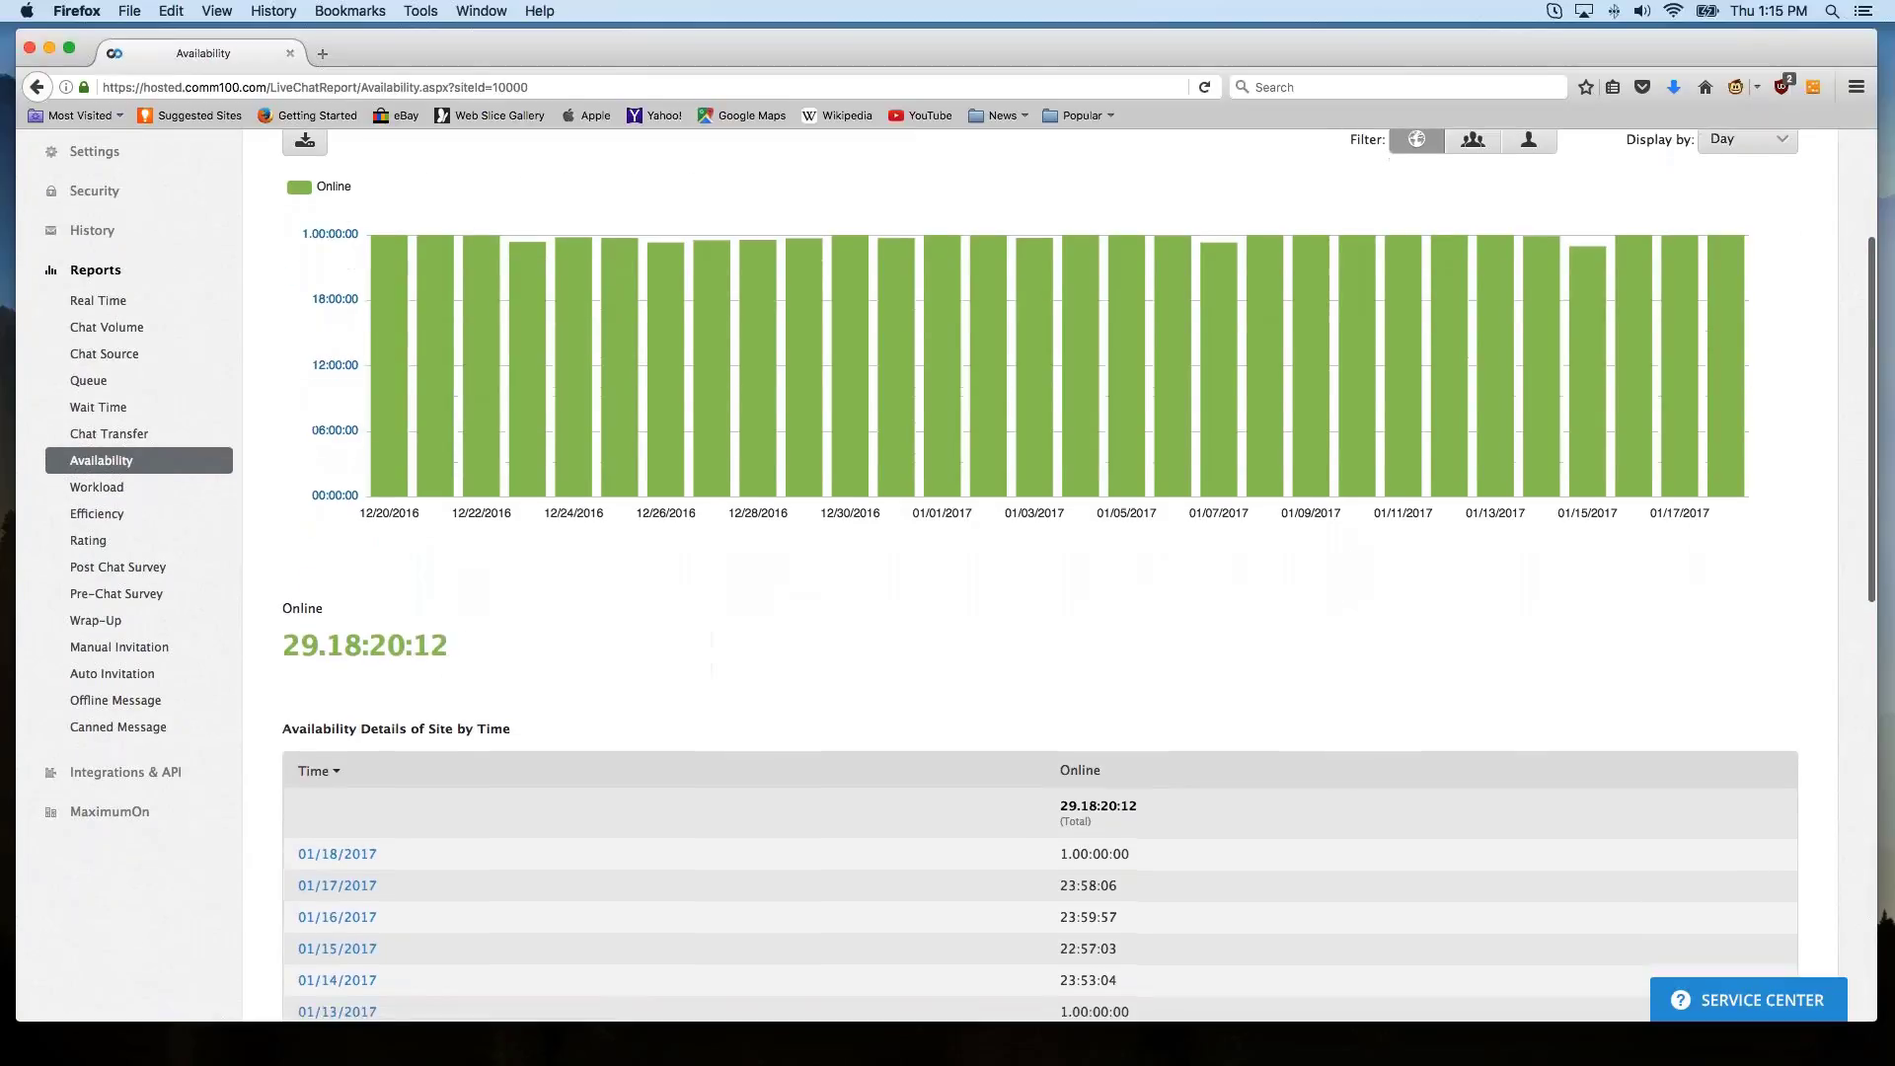
scroll(321, 750, down, 3)
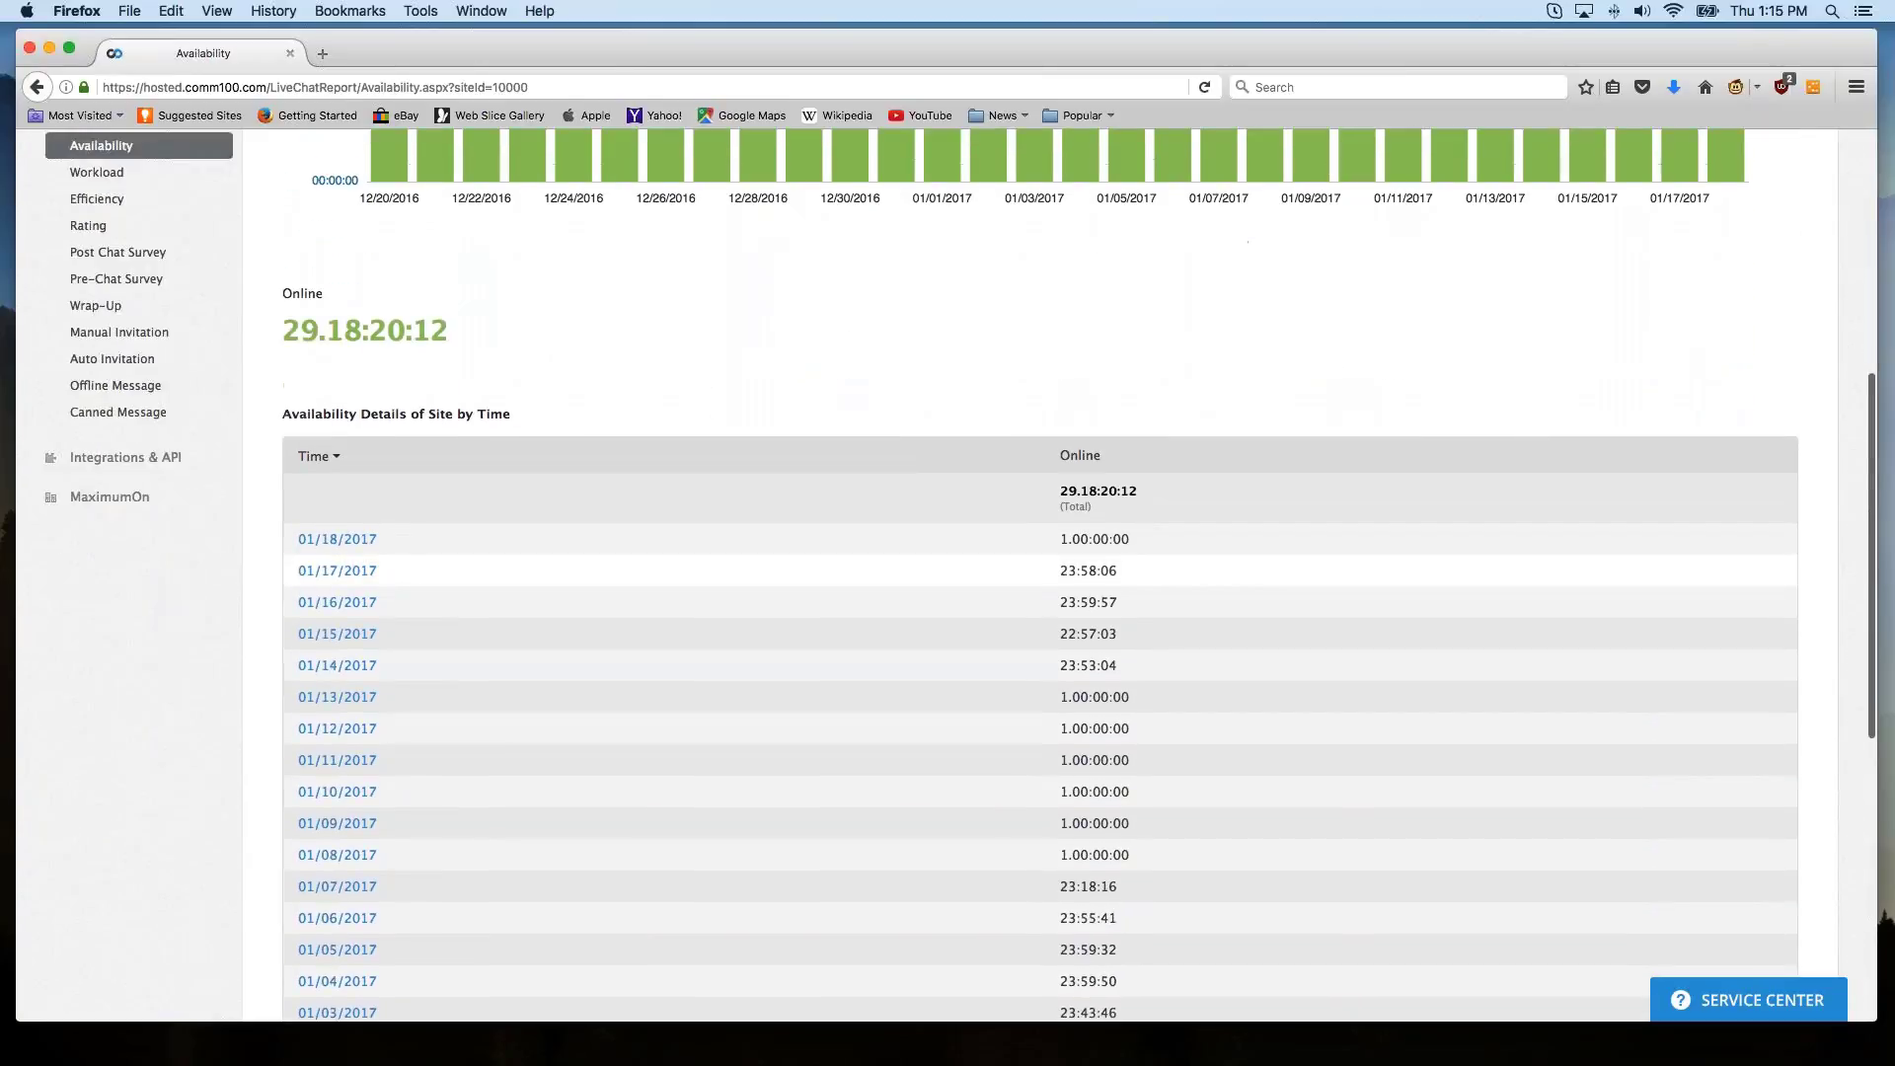
scroll(321, 750, up, 7)
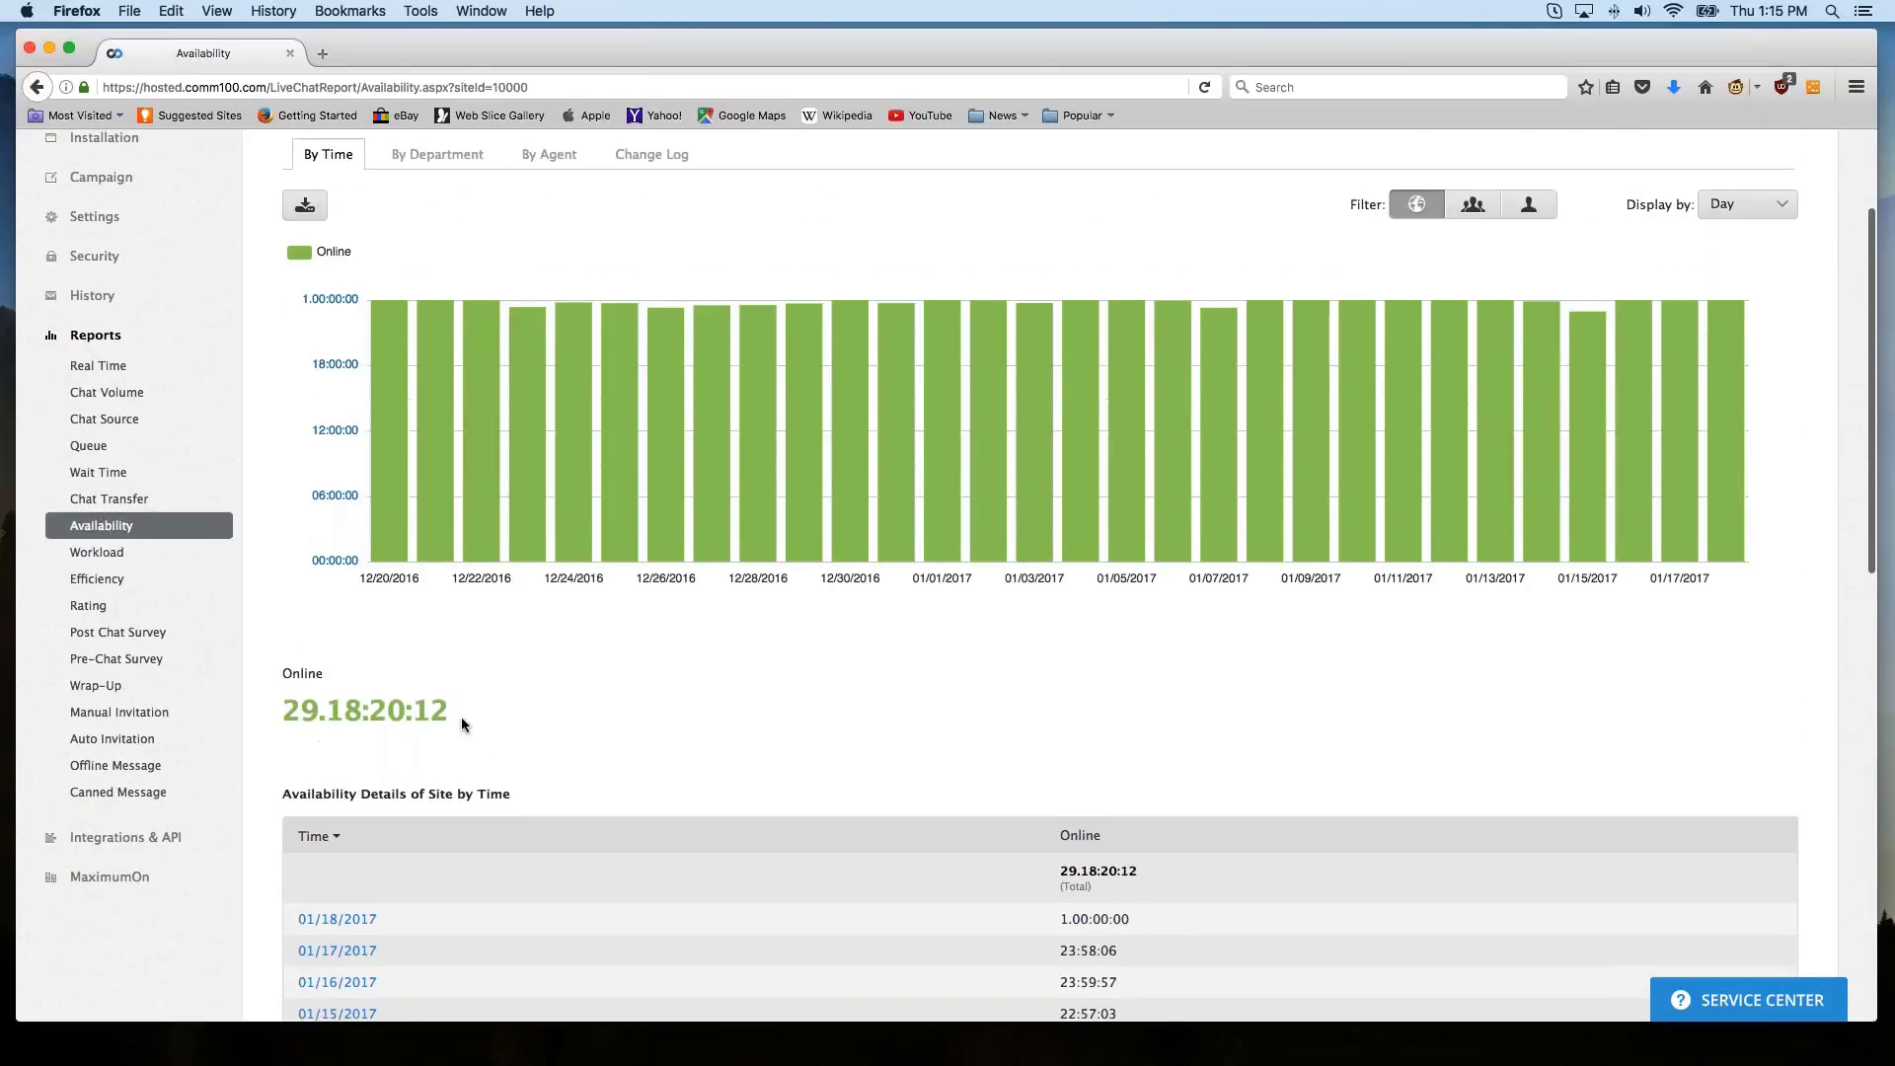
scroll(464, 654, up, 1)
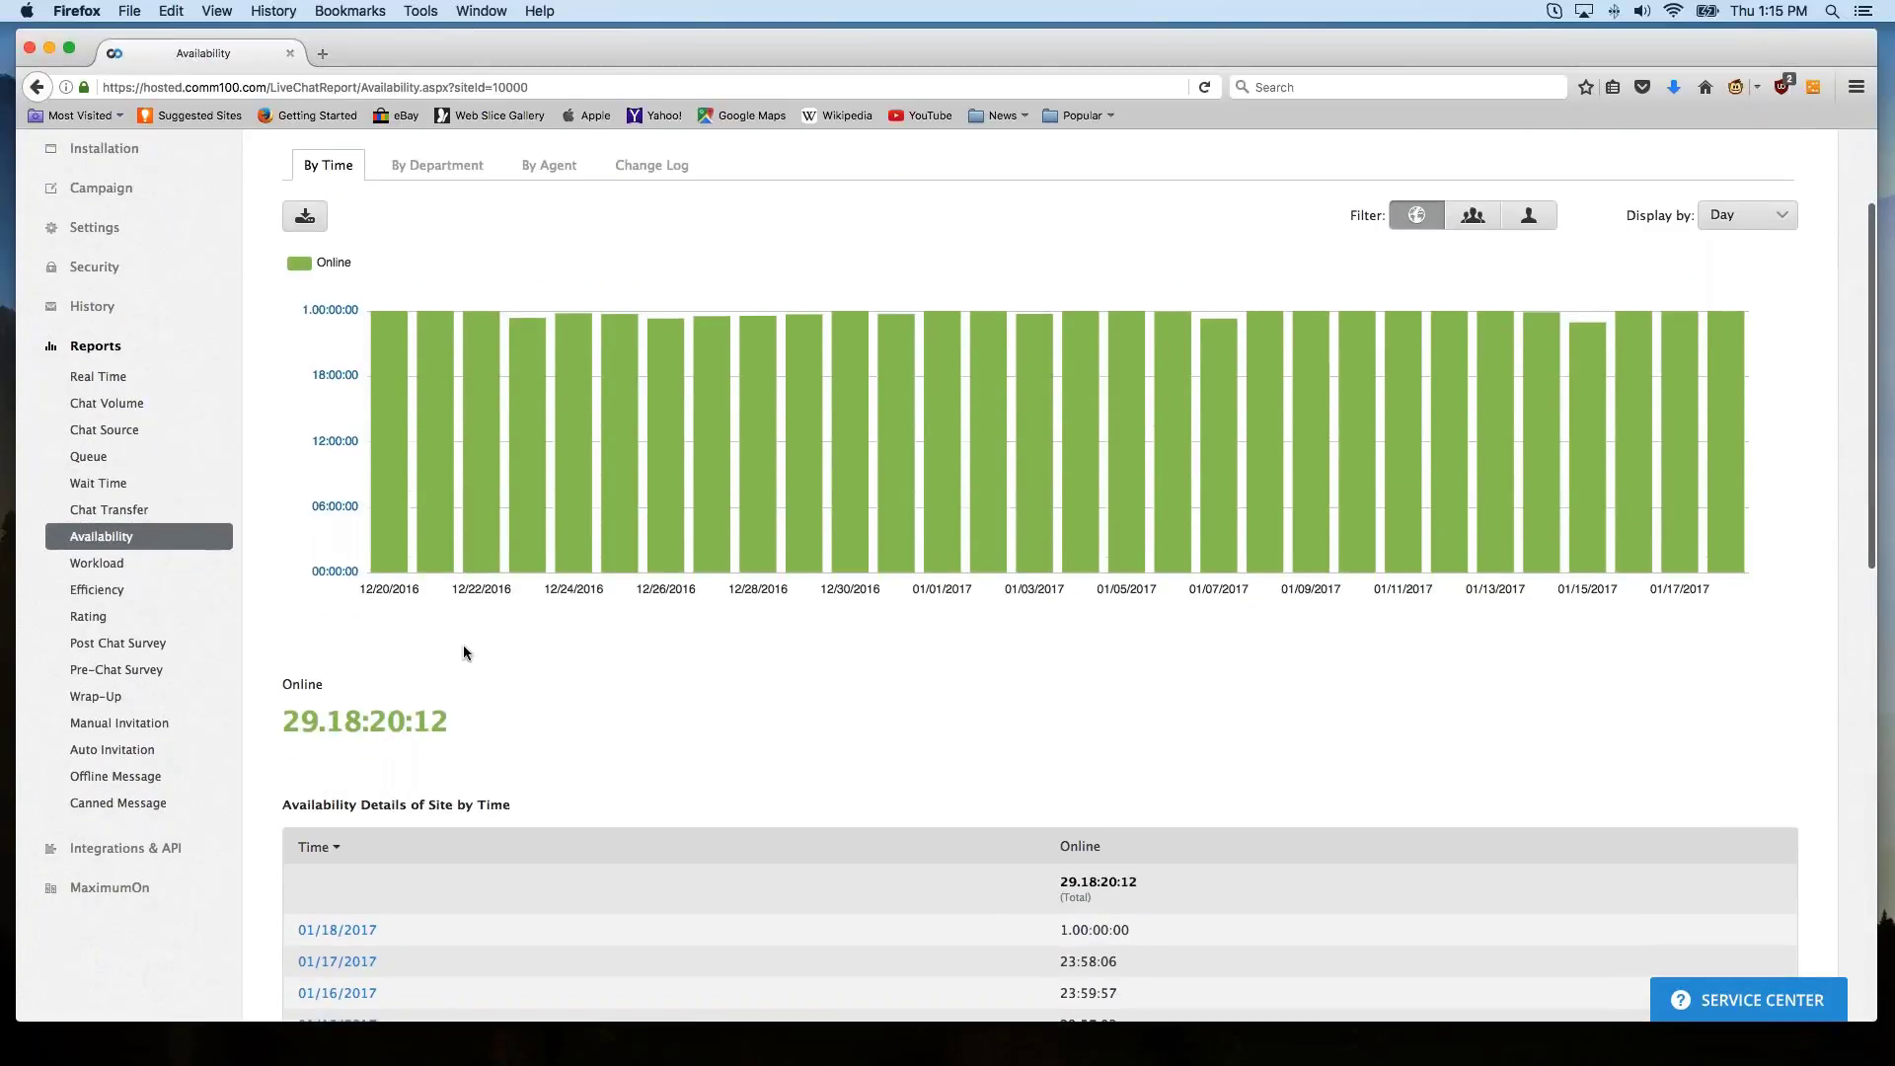
View the Availability report by department and by agent, and examine the availability details for each agent.
scroll(463, 653, up, 1)
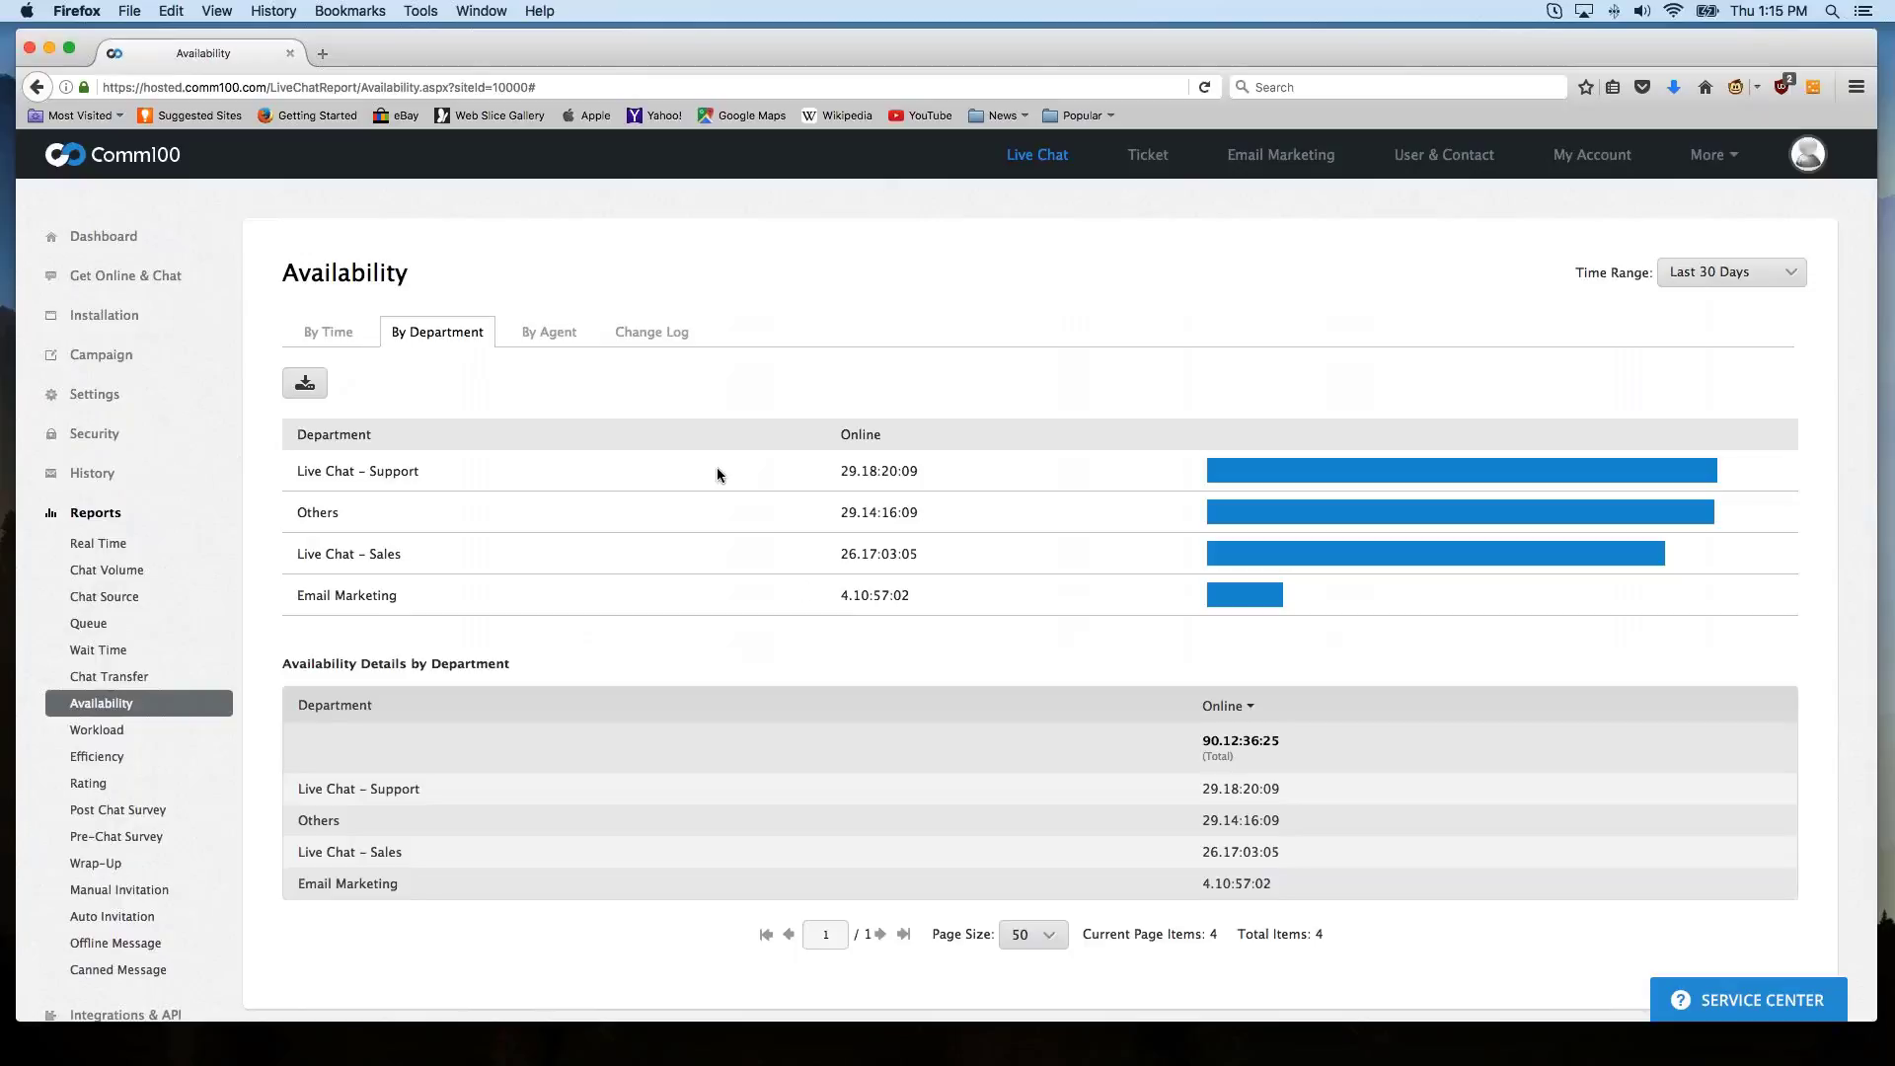
click(555, 340)
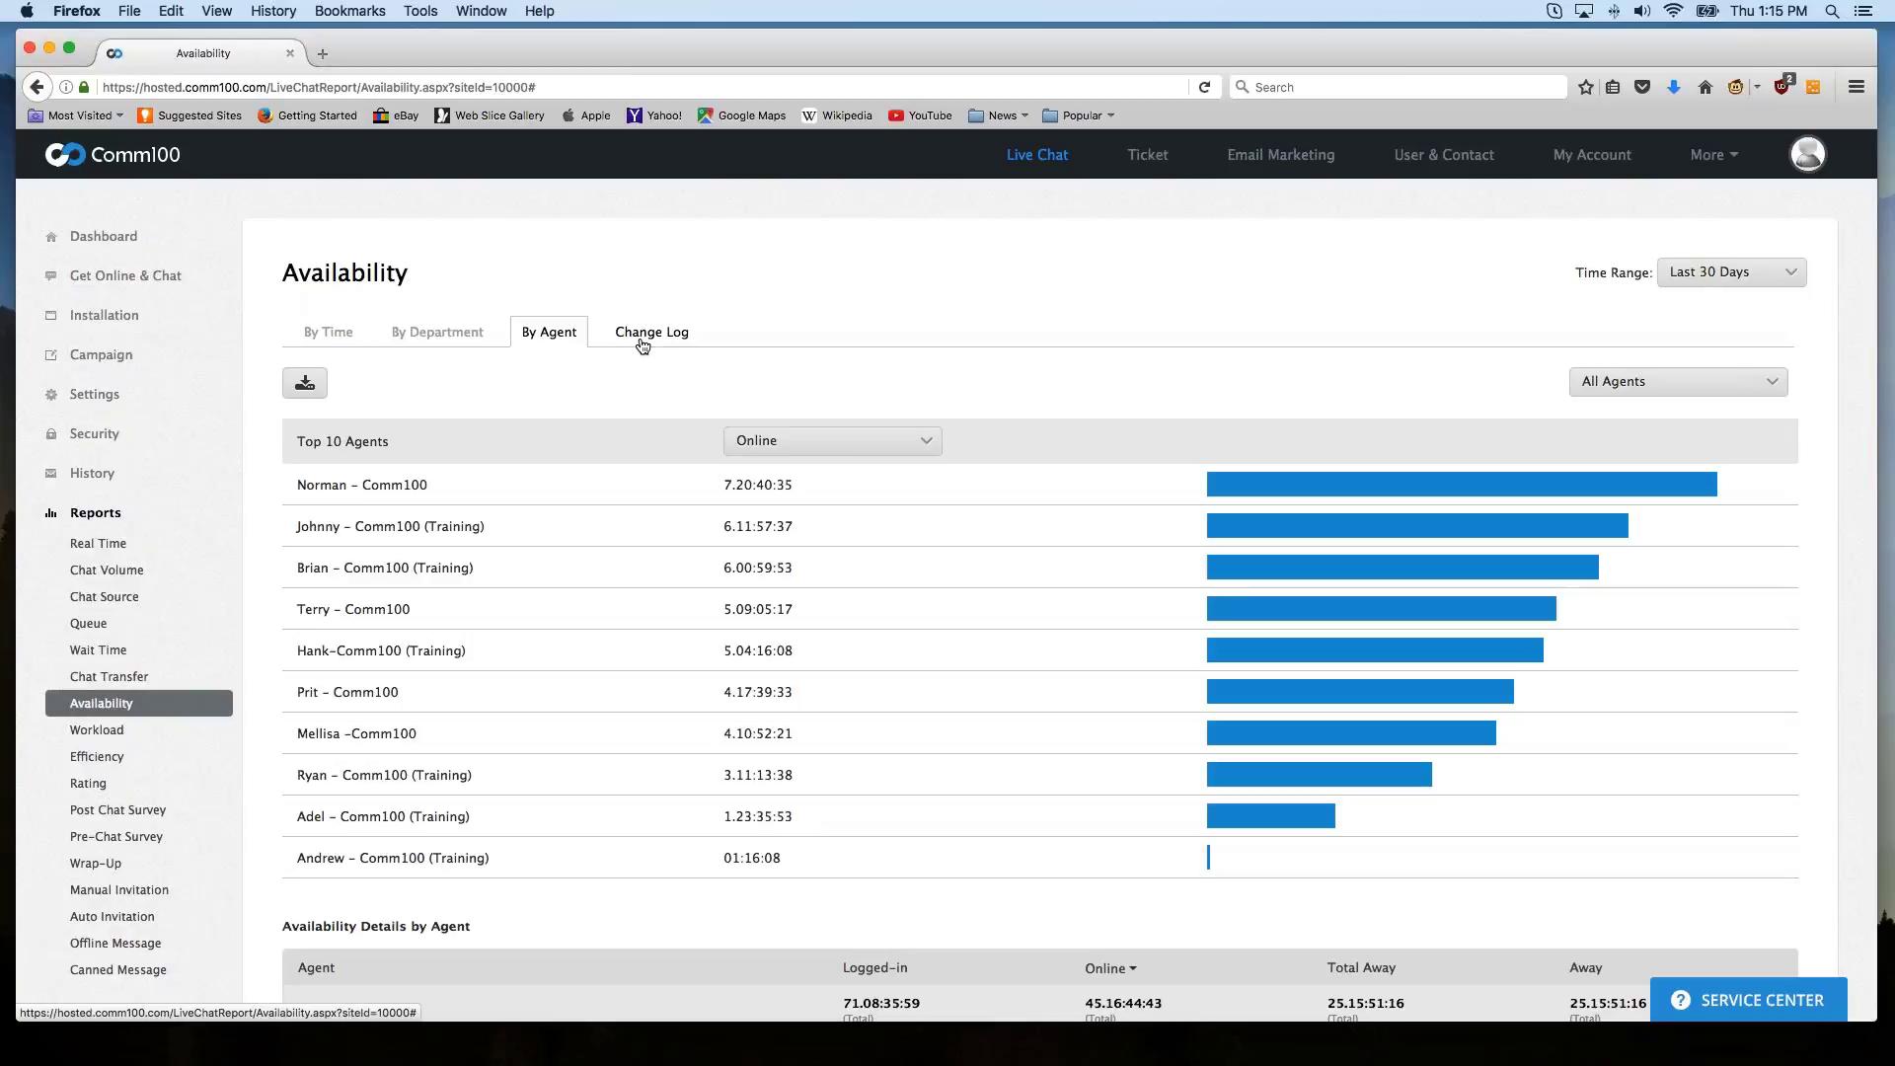
scroll(710, 819, down, 1)
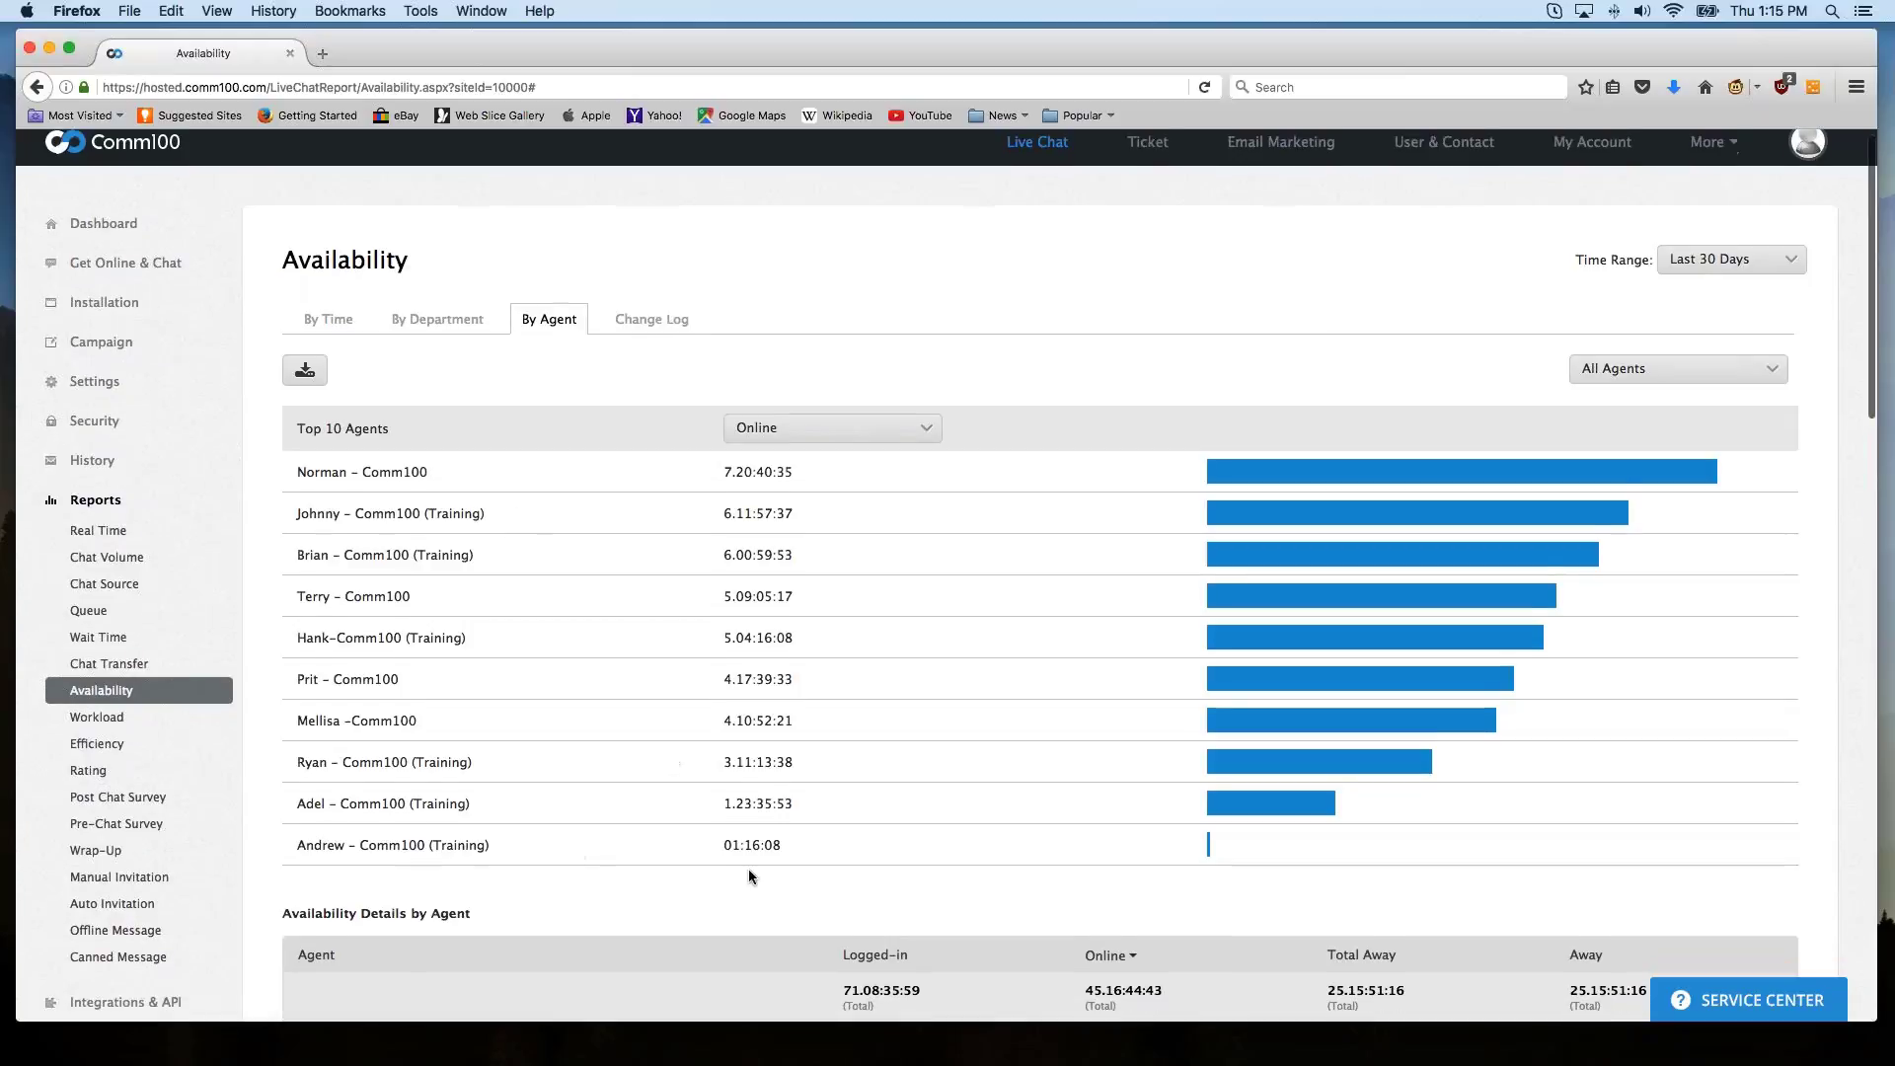
scroll(748, 875, down, 5)
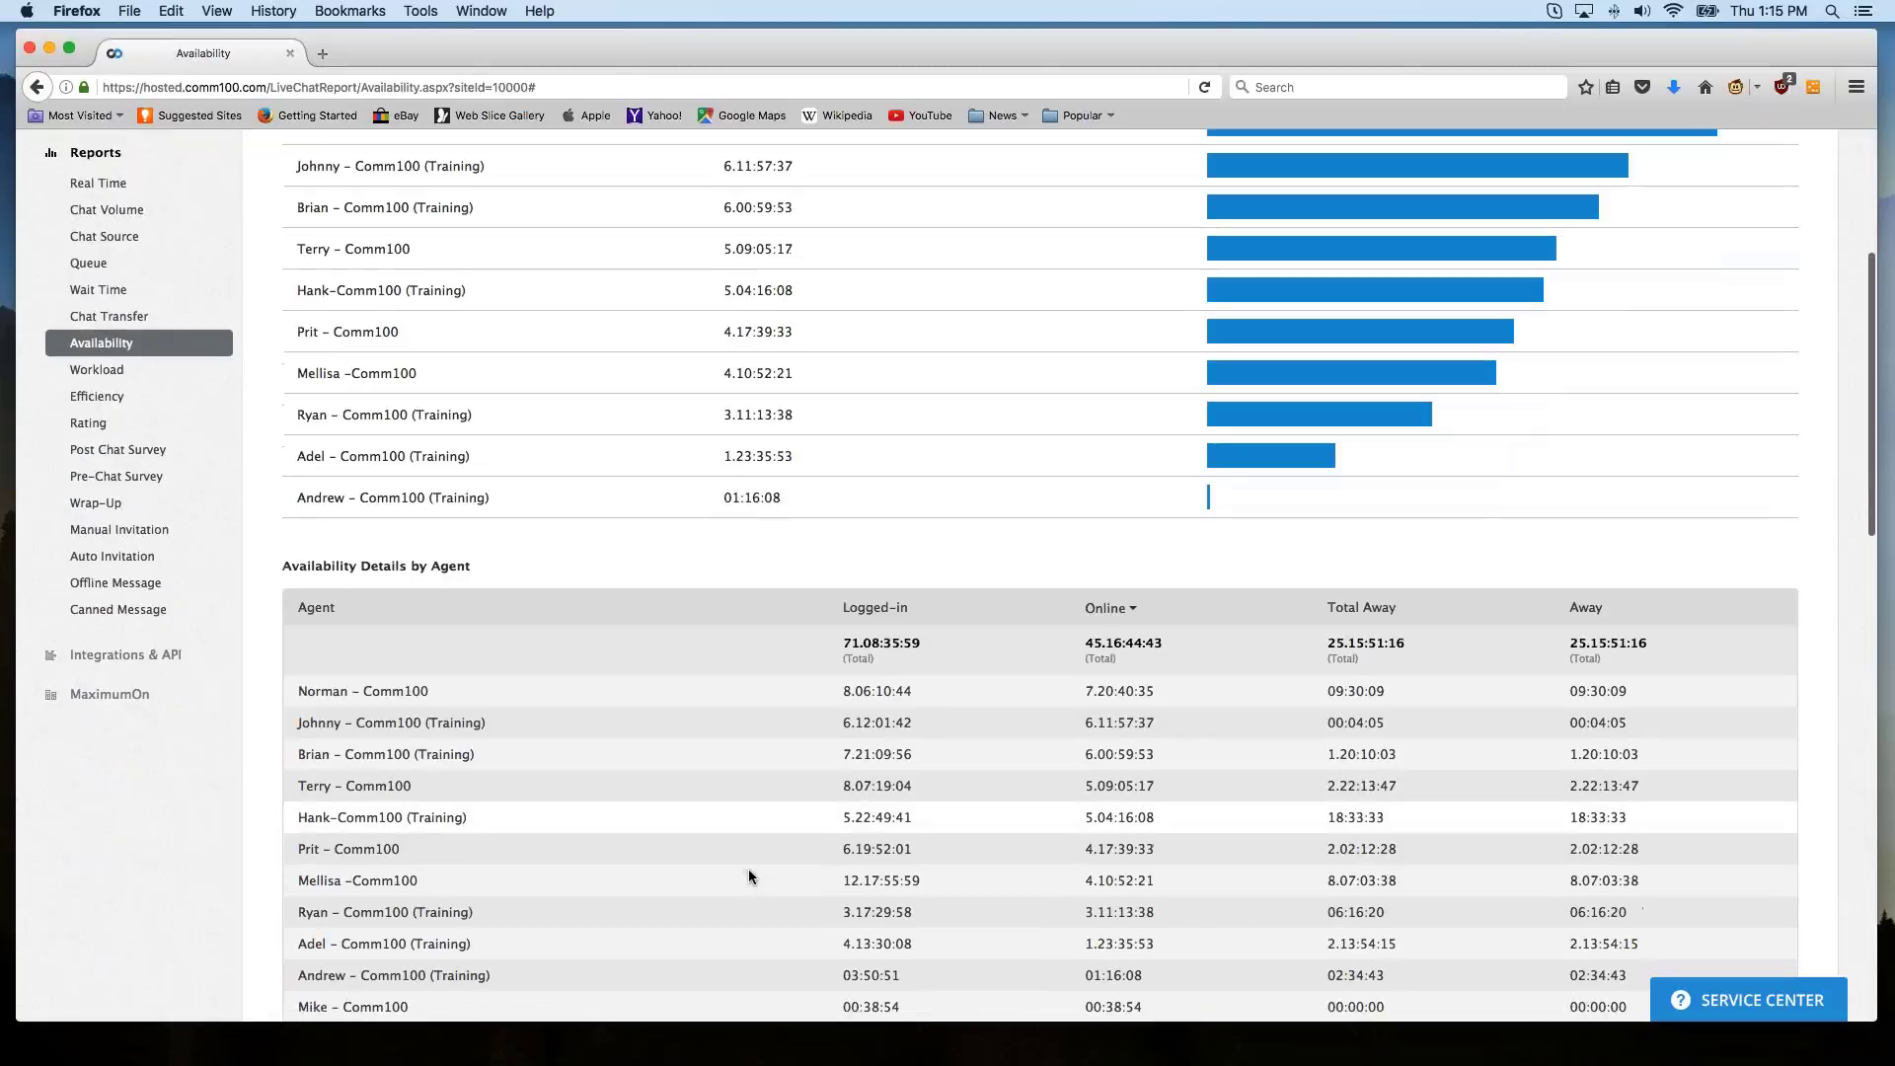
Review the availability chart and details for each agent, and show the Availability change log of agent statuses.
scroll(748, 876, up, 5)
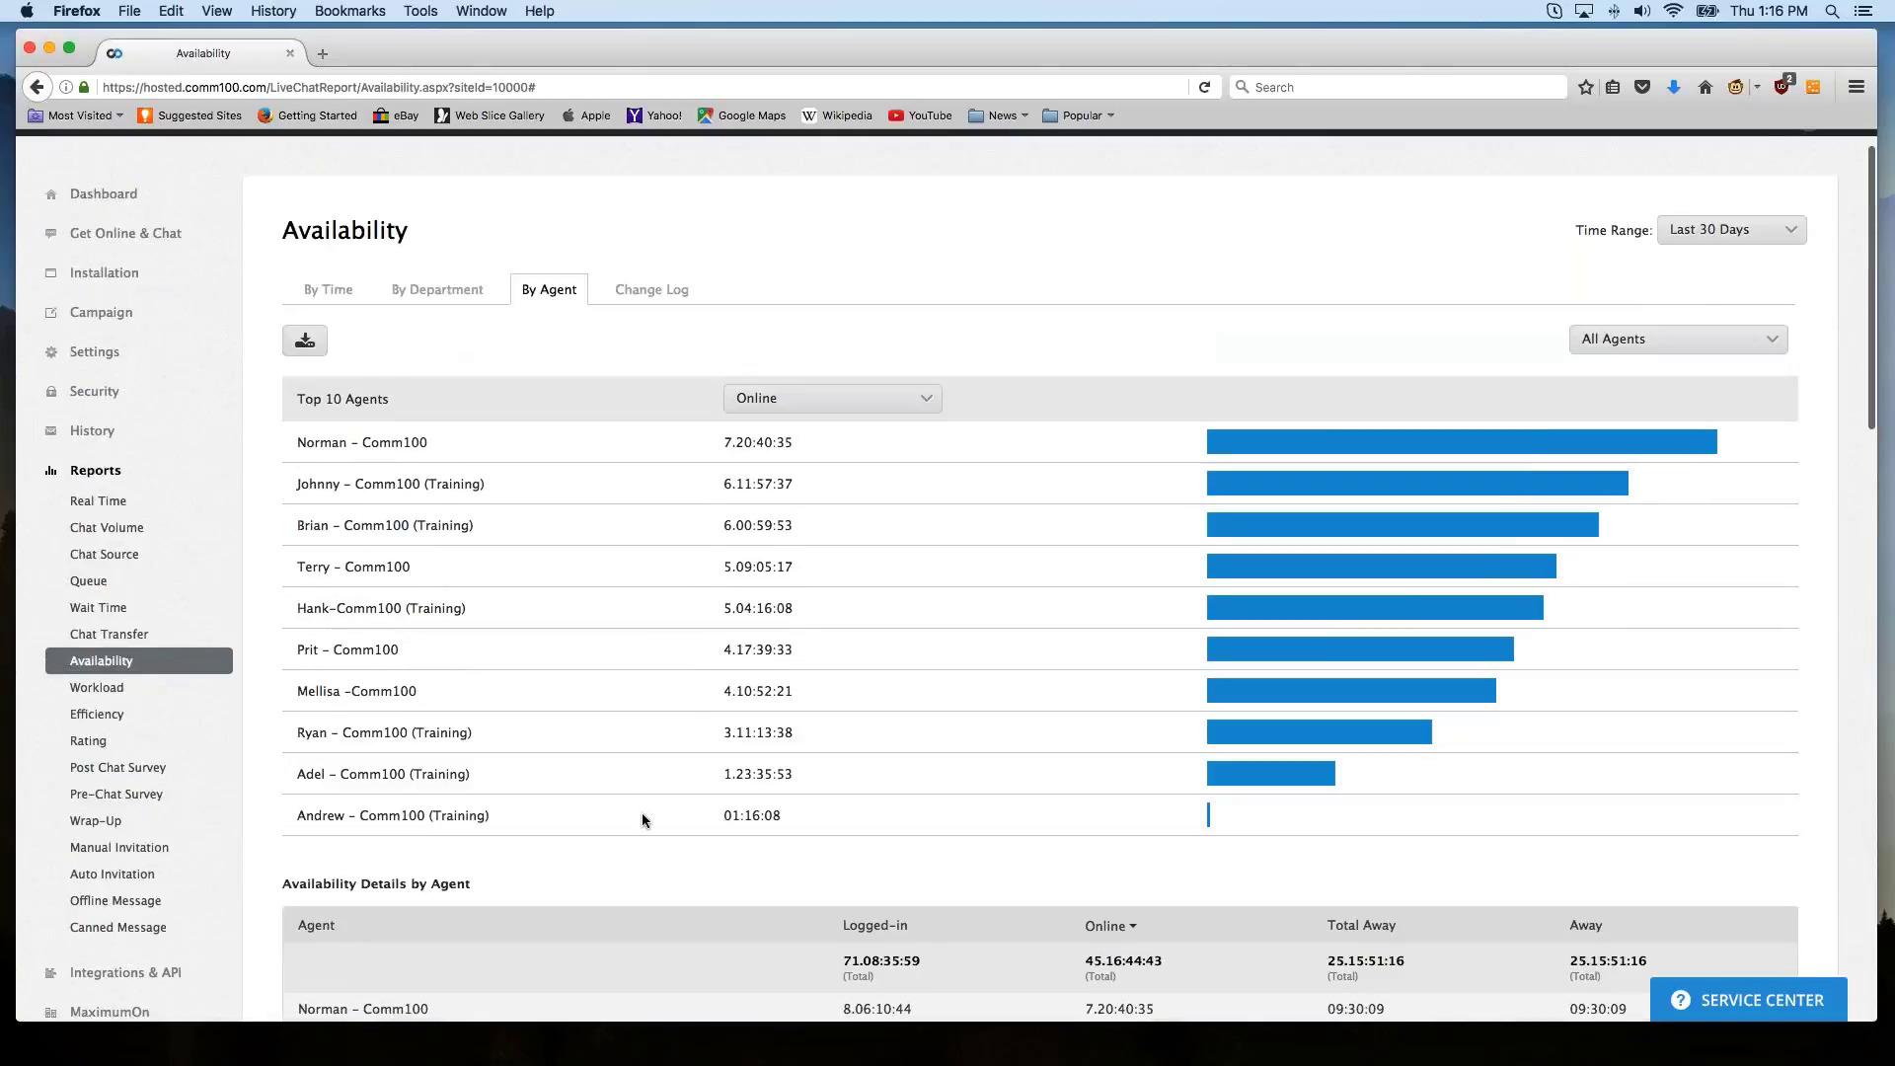
scroll(642, 817, down, 5)
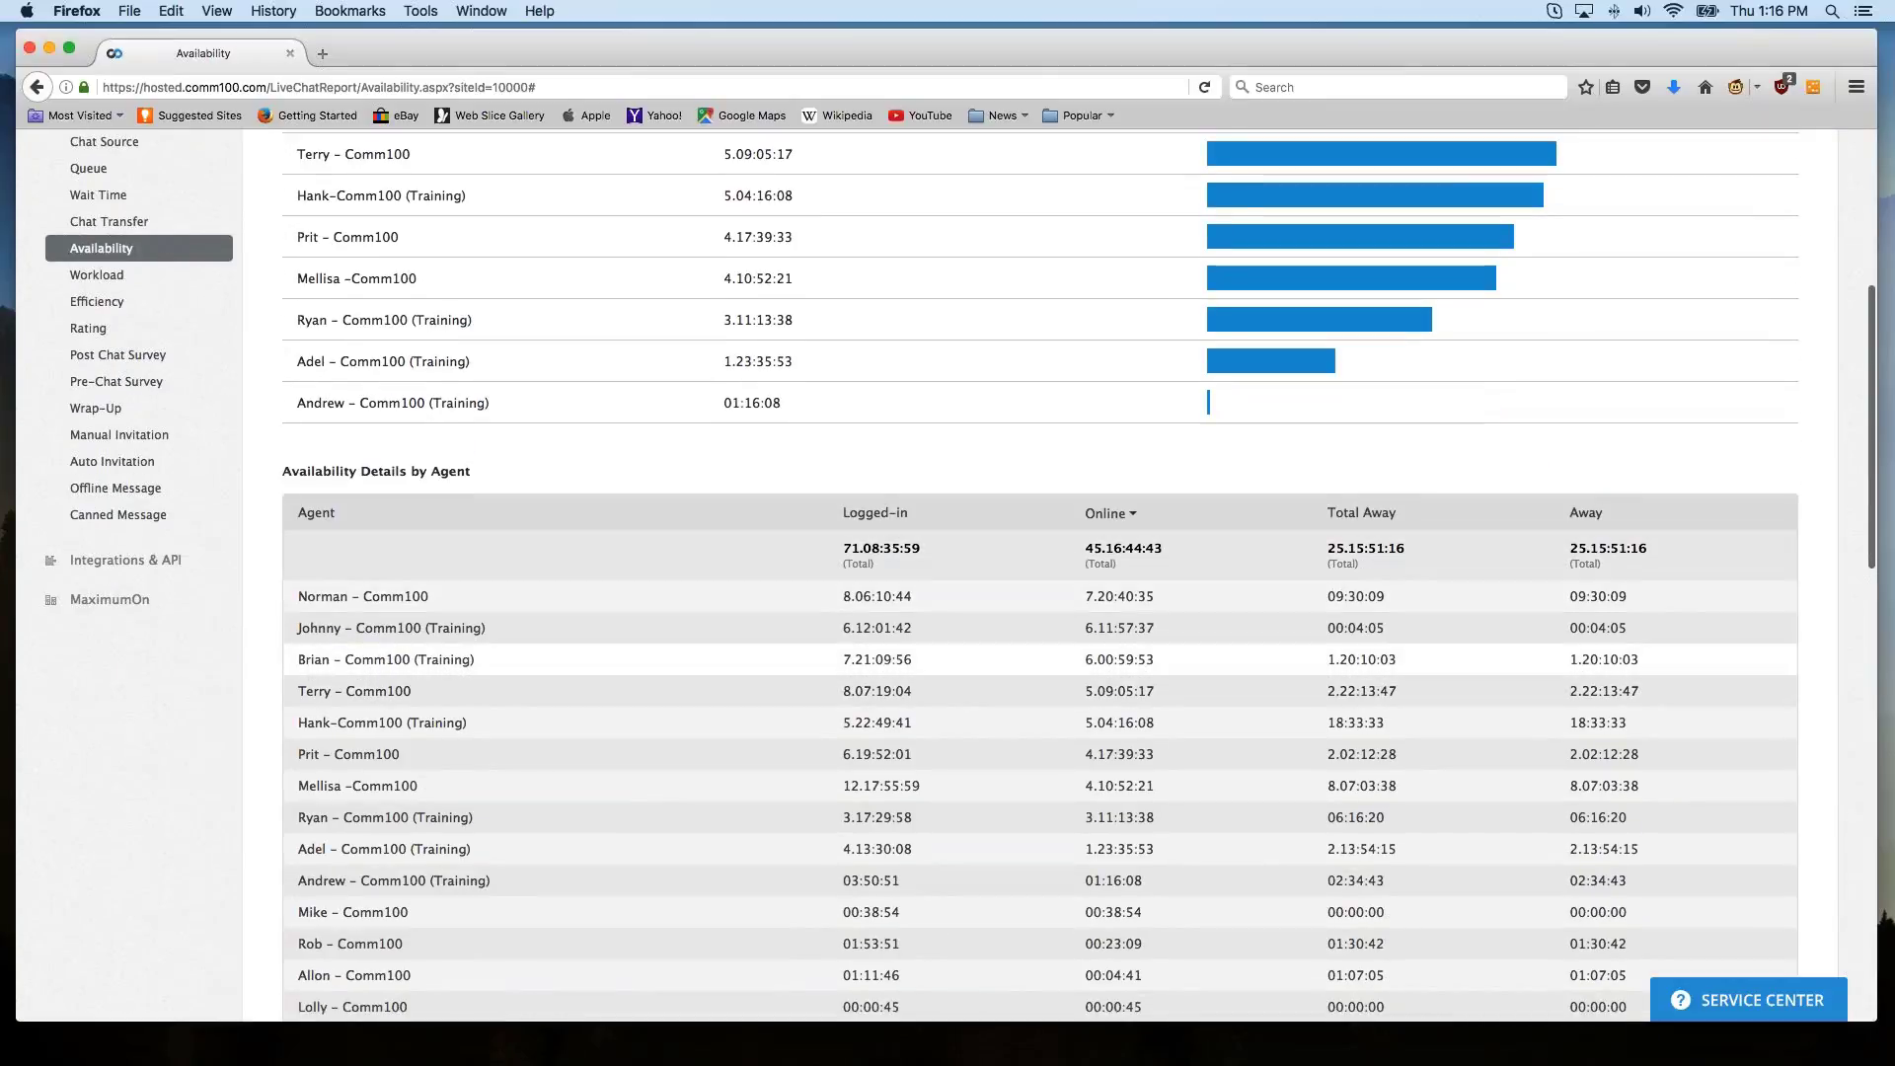
scroll(1502, 671, up, 2)
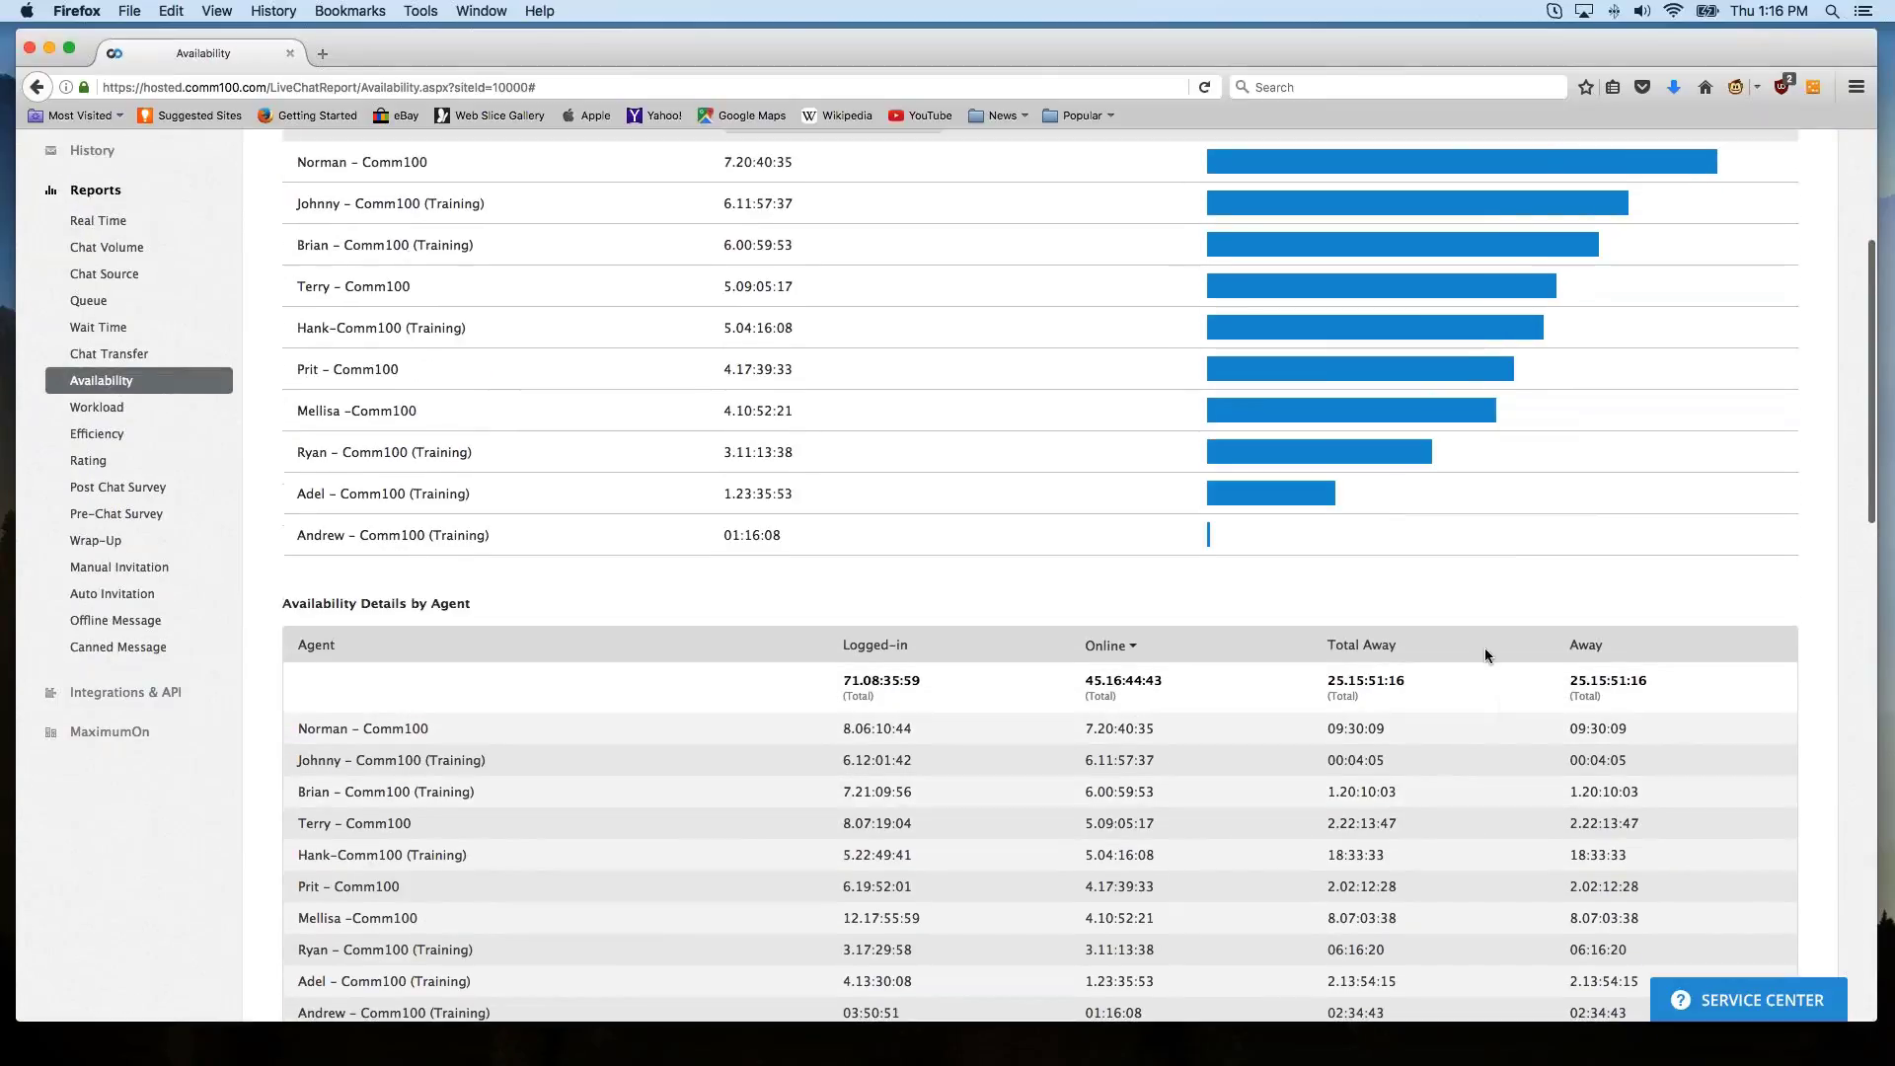
scroll(1484, 648, up, 4)
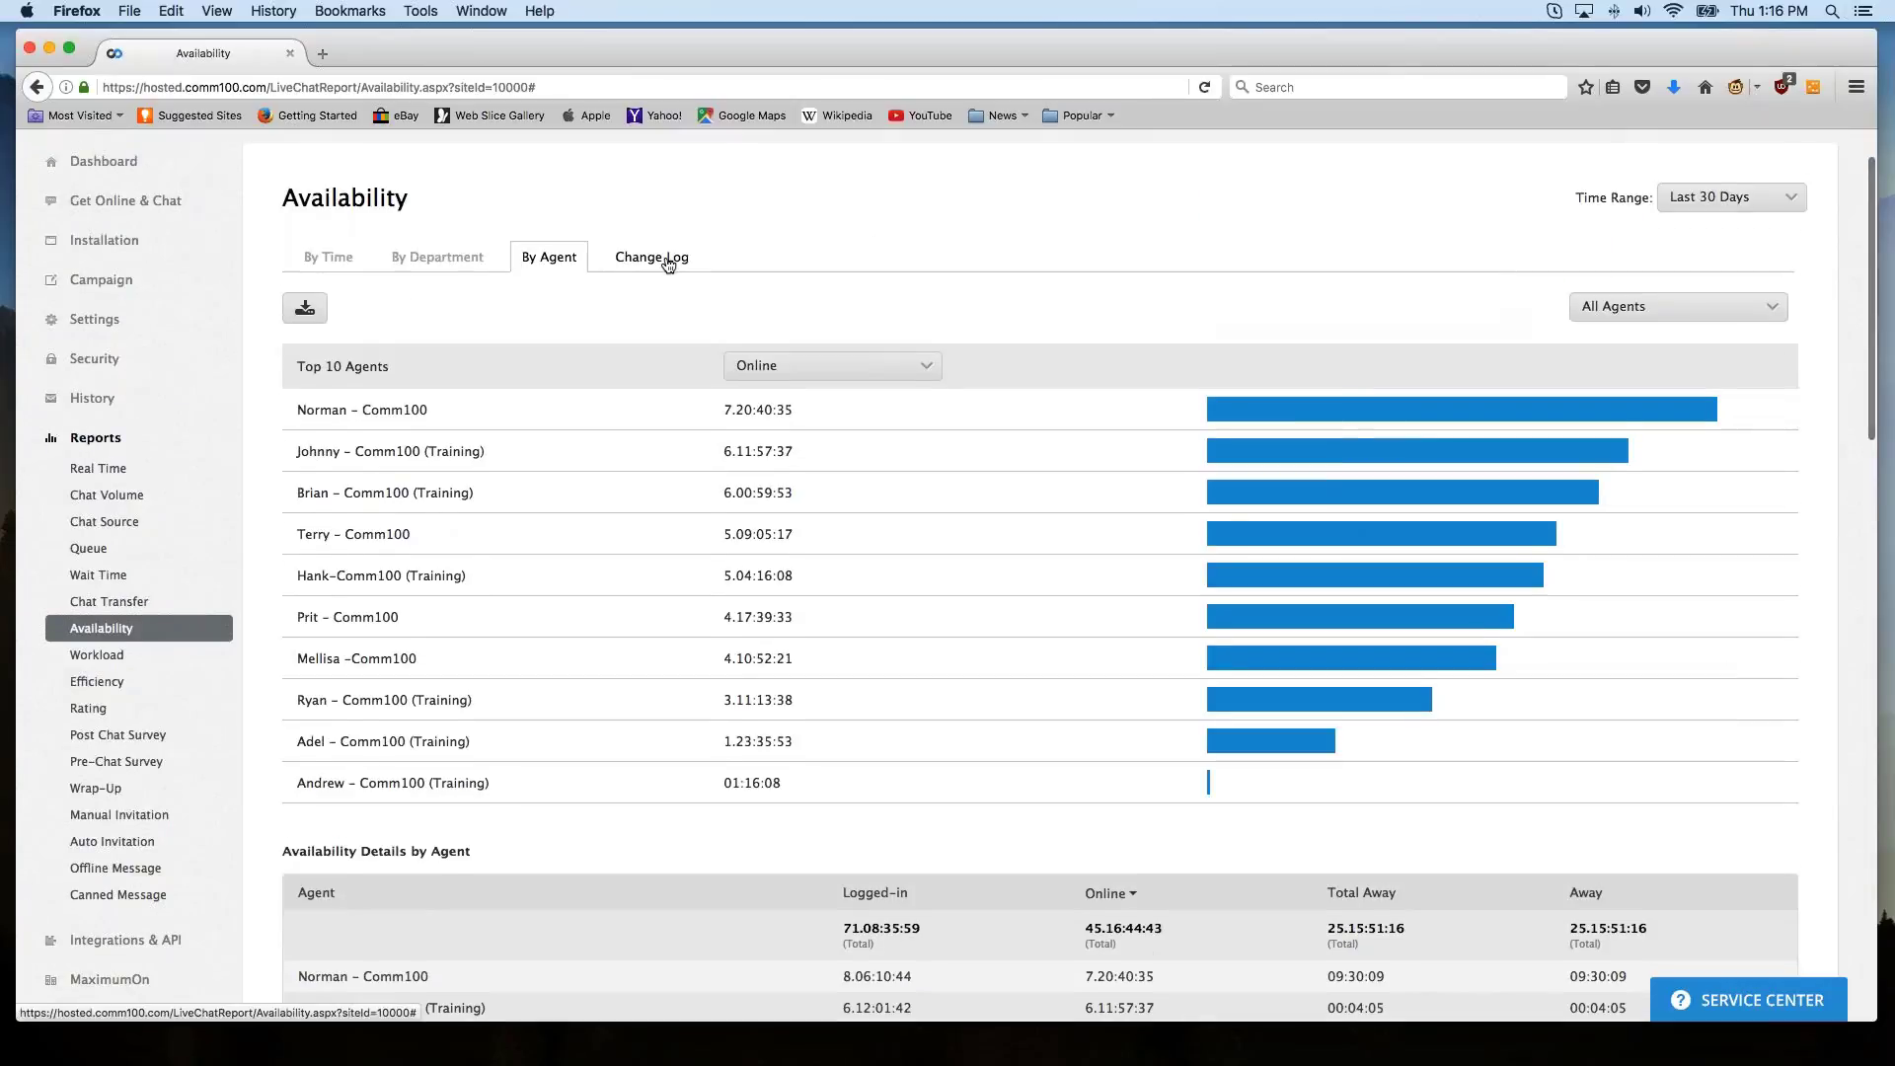
click(669, 260)
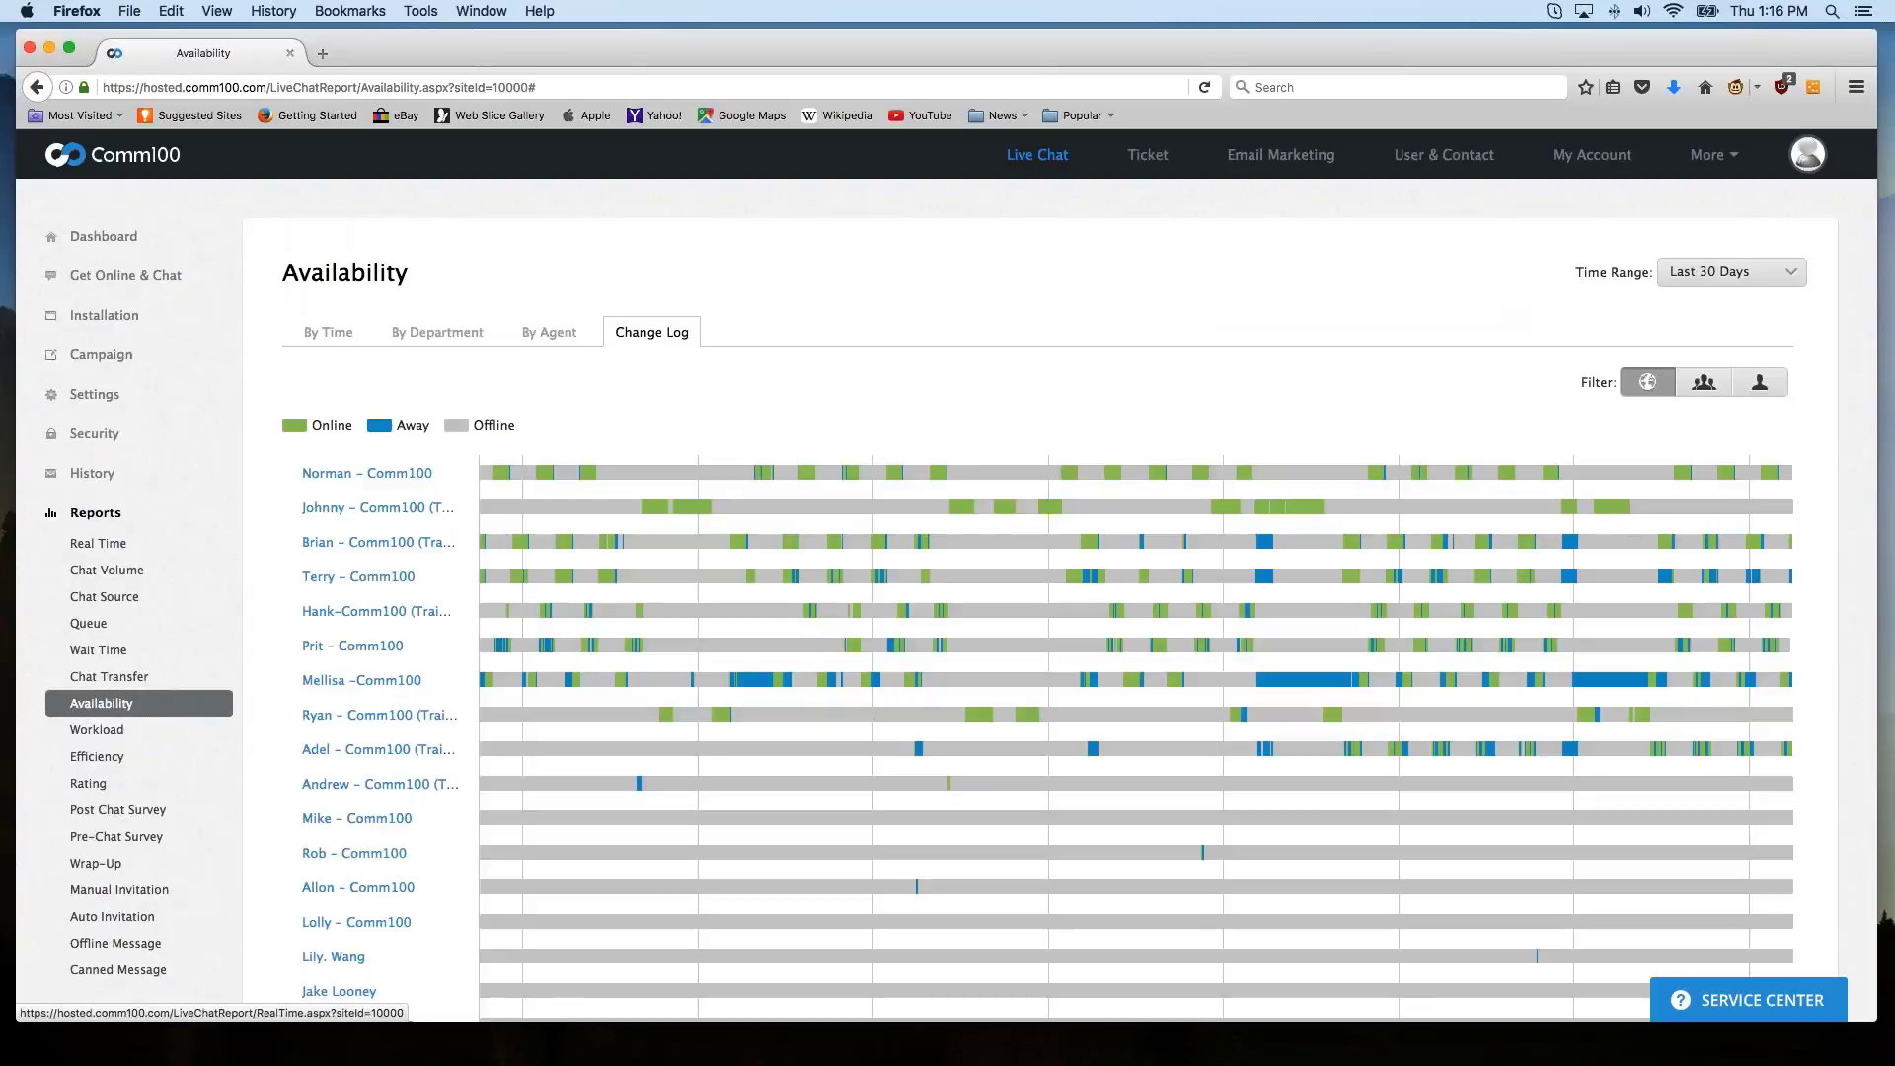
Open the Workload report and examine the site's daily workload chart, summary figures and details table.
scroll(119, 780, down, 1)
click(97, 671)
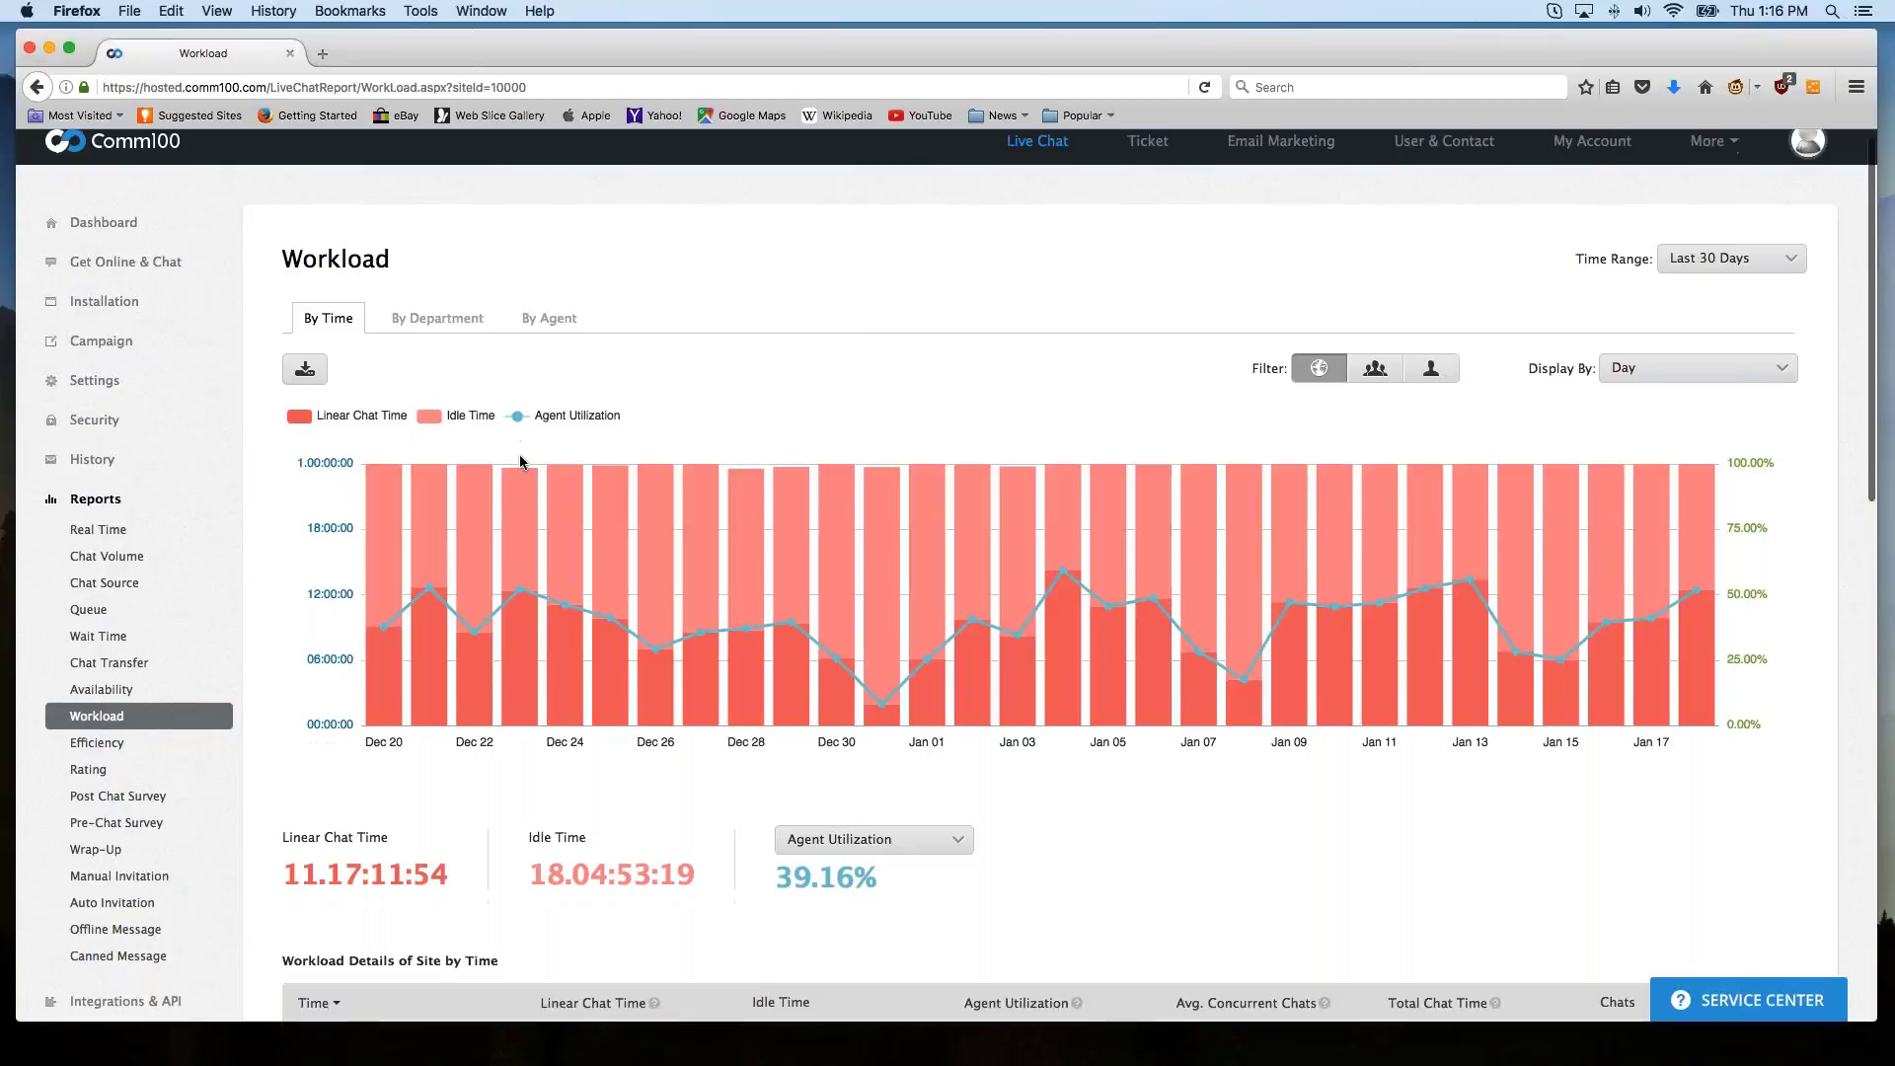
scroll(519, 454, down, 2)
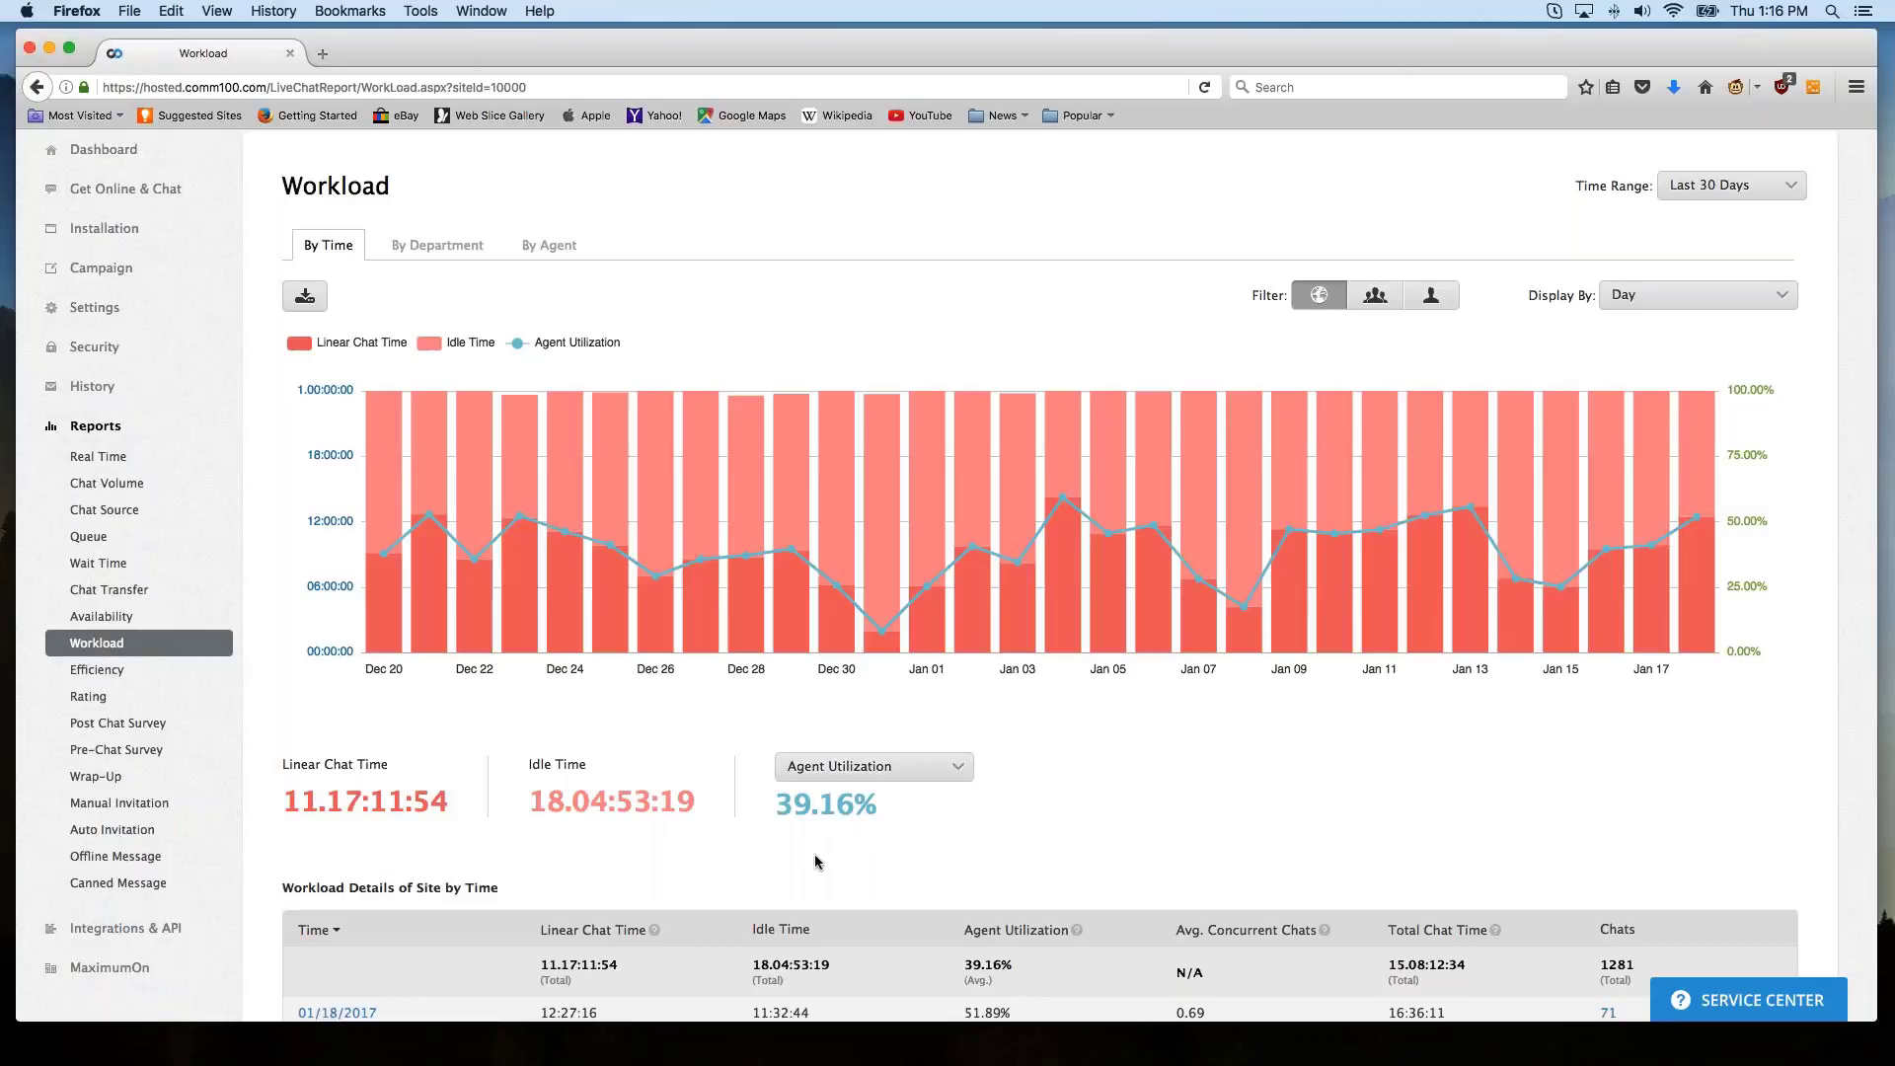
scroll(767, 830, down, 1)
scroll(767, 837, down, 5)
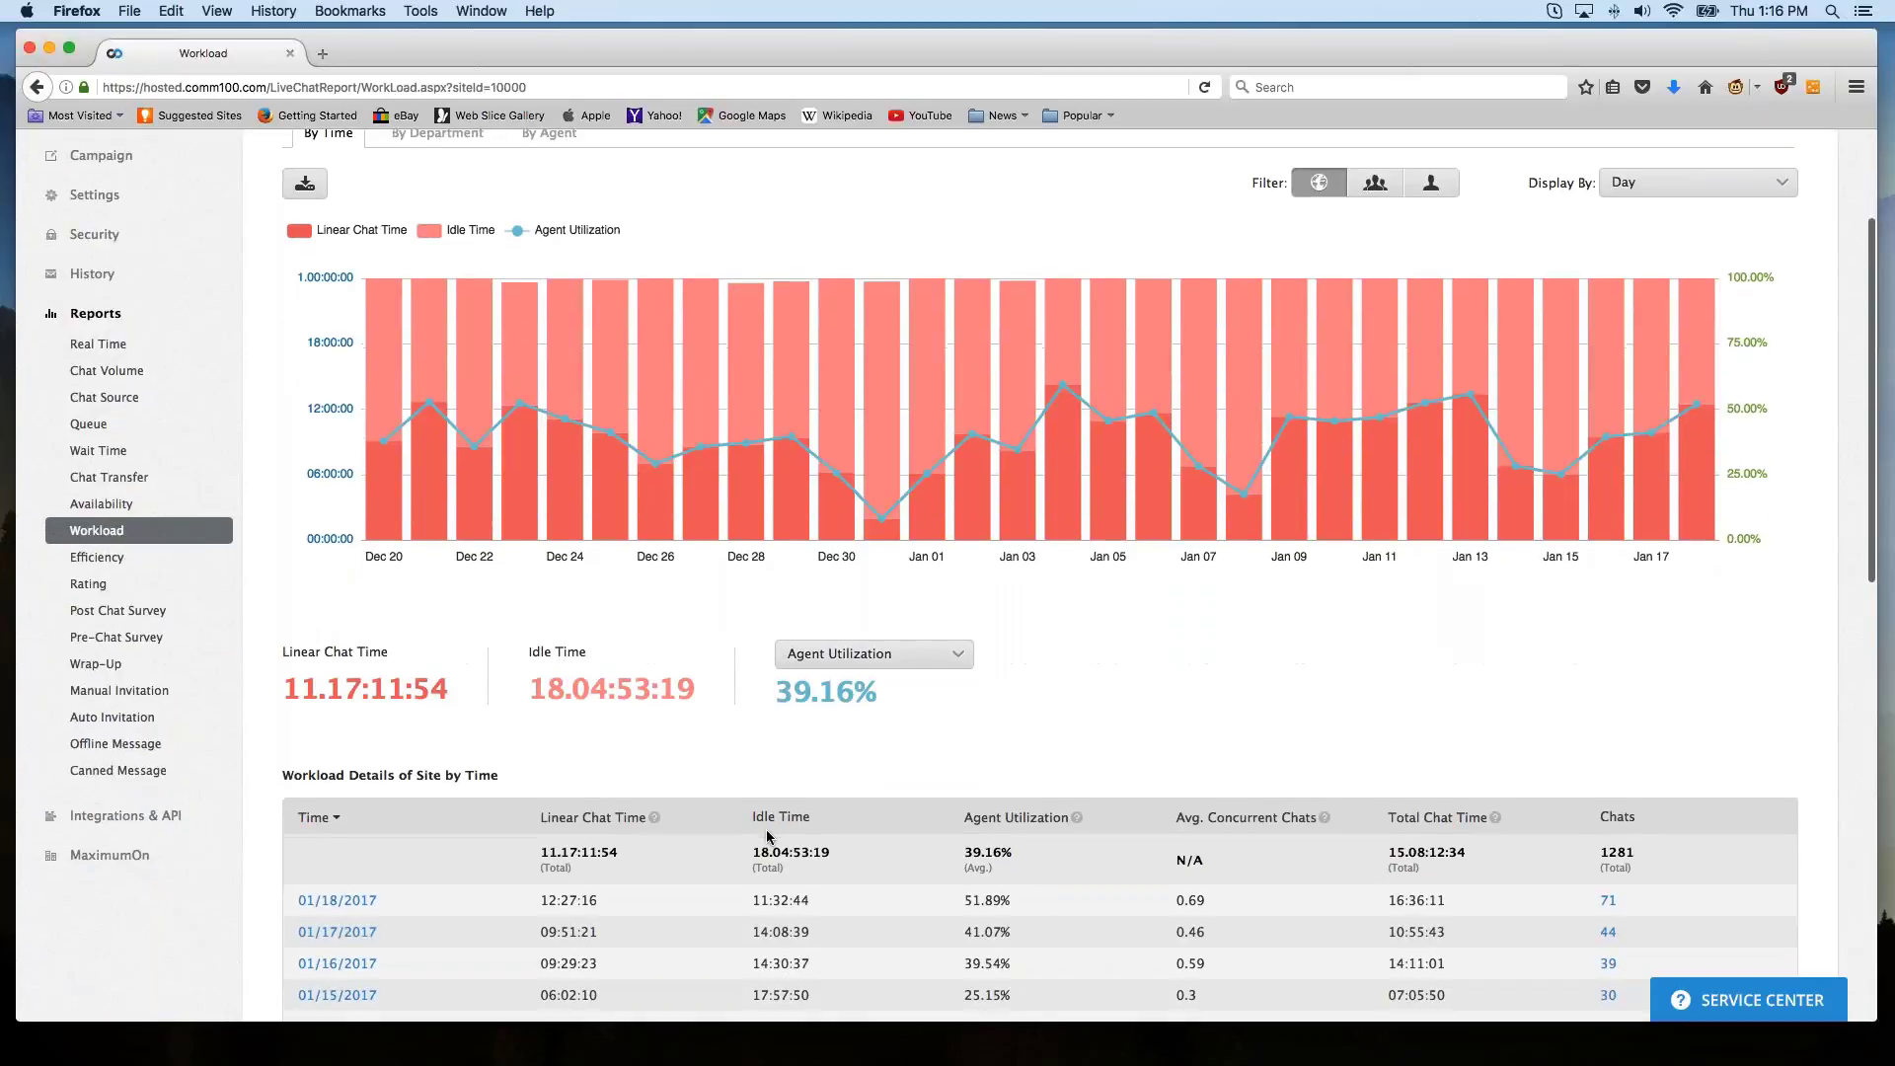
scroll(769, 837, down, 1)
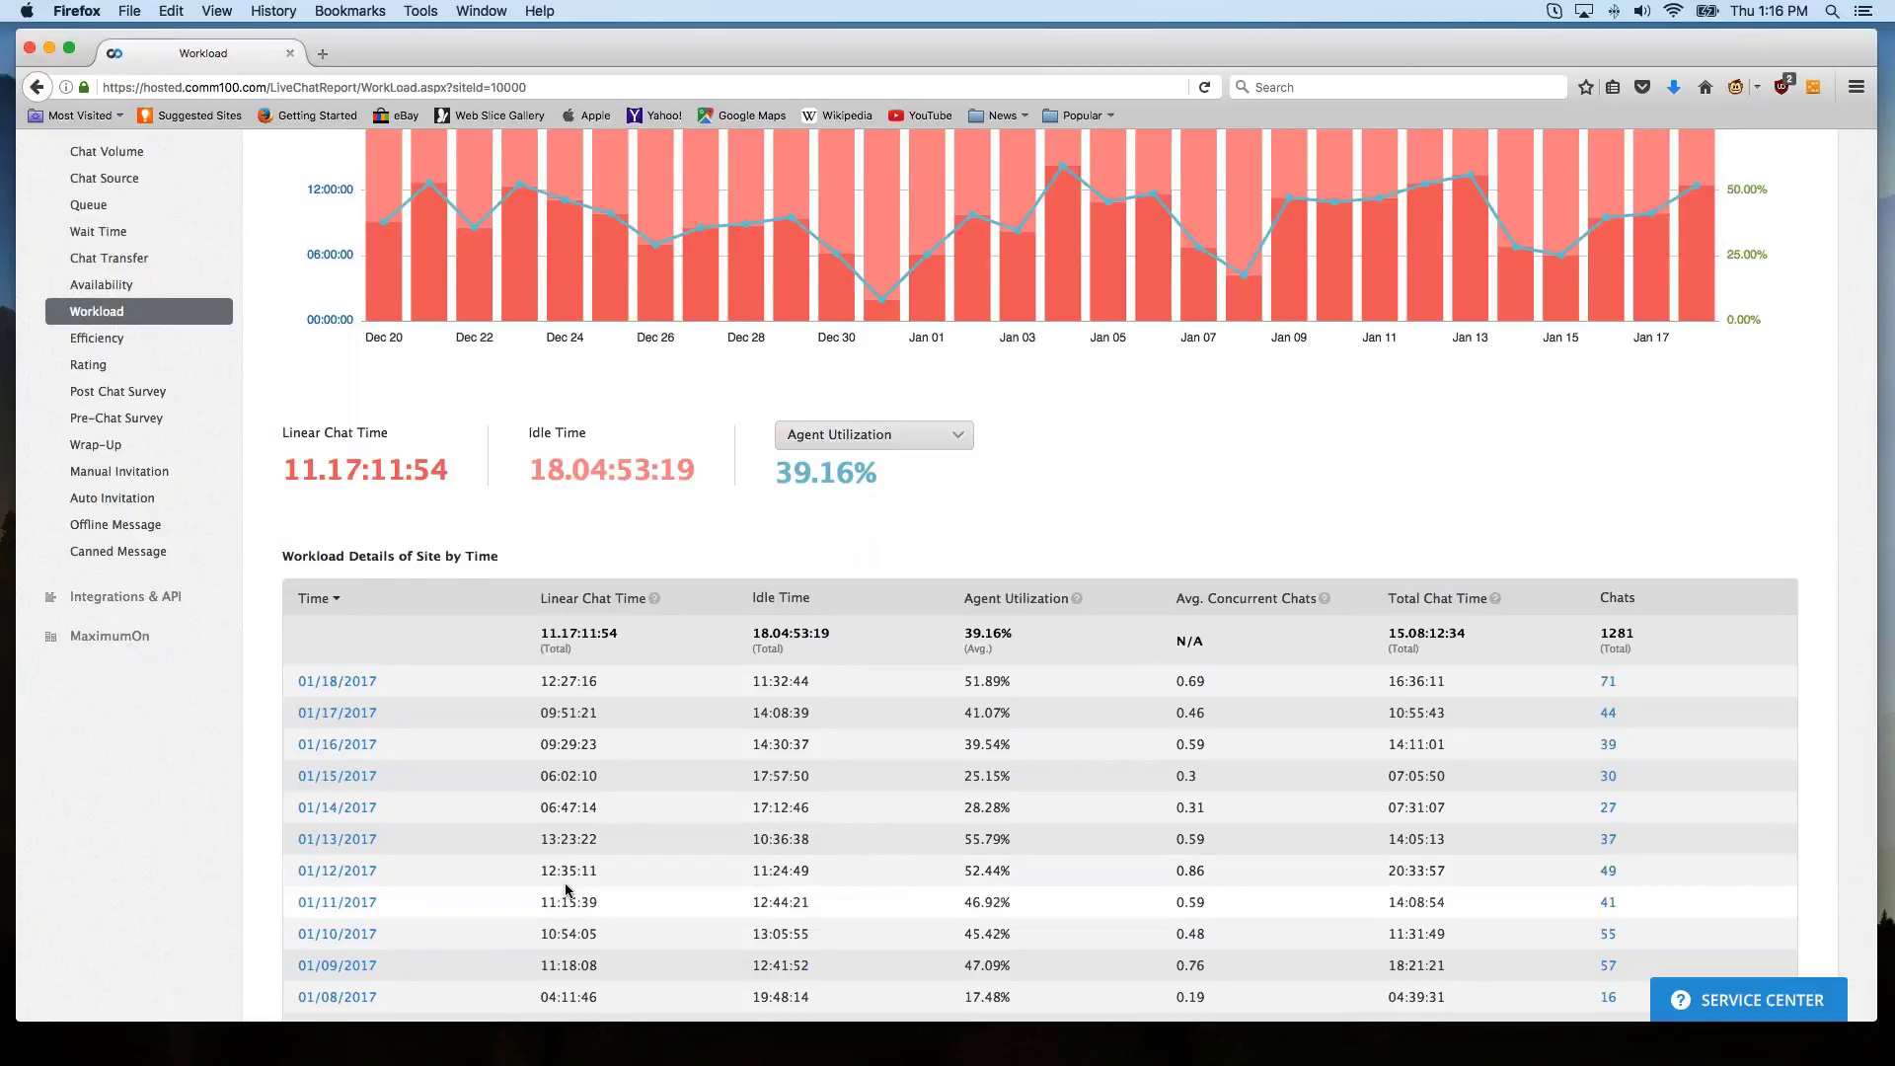
scroll(558, 889, up, 5)
scroll(1142, 565, up, 1)
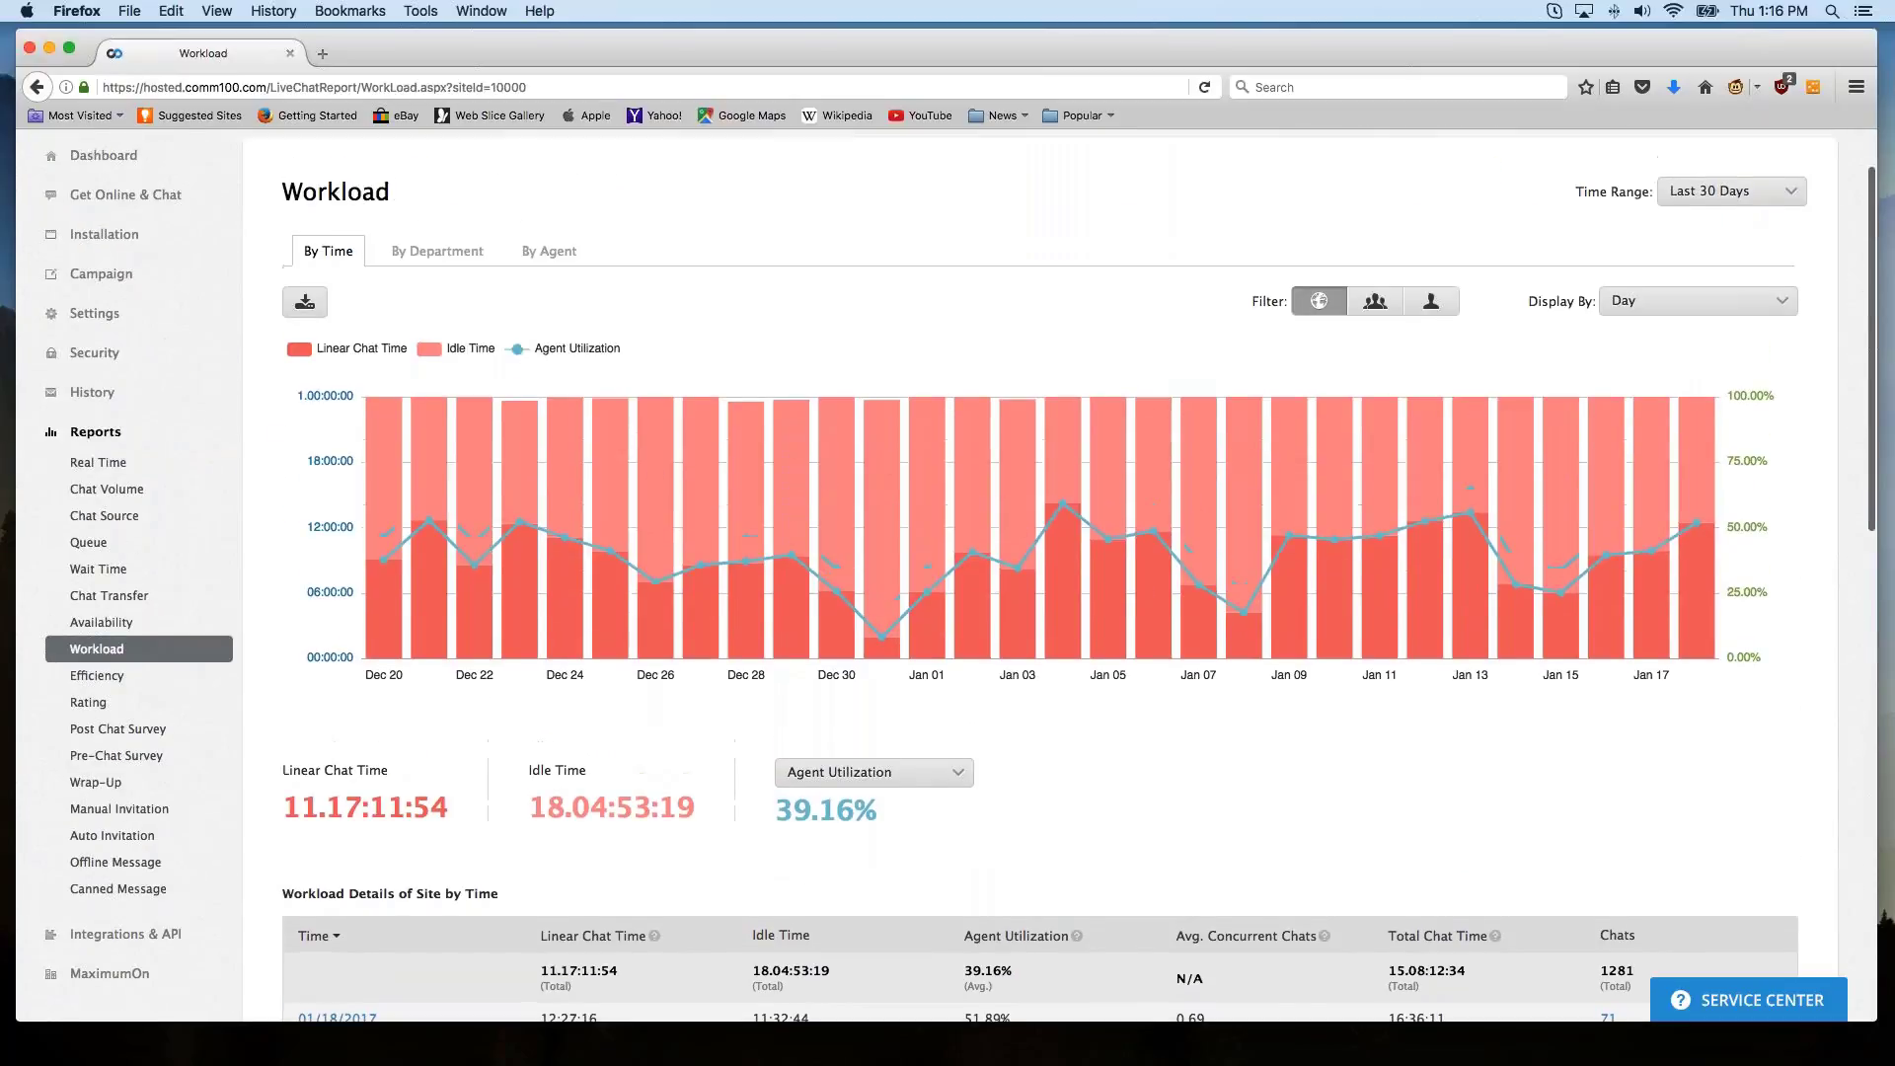
Display the Workload report as a 24/7 Distribution and review its chart and hourly details.
click(1697, 301)
click(1633, 409)
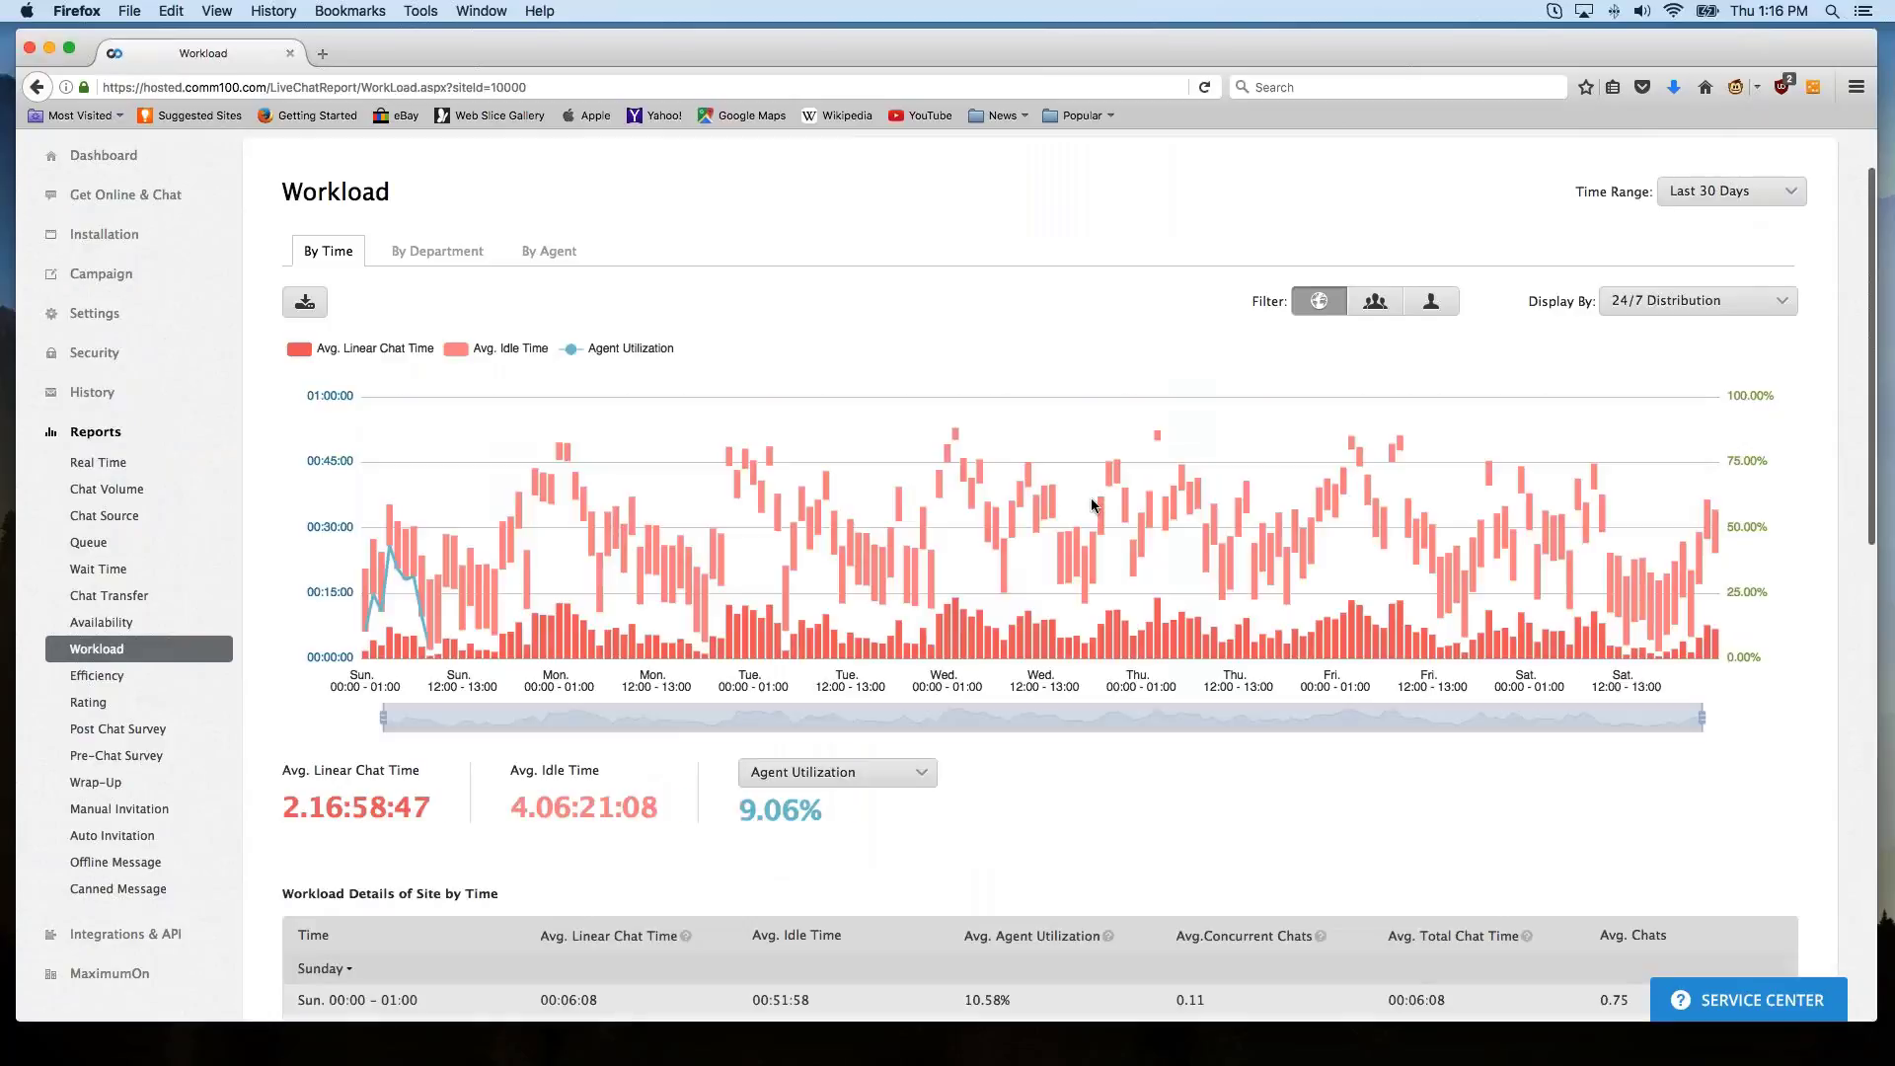
scroll(1461, 745, down, 5)
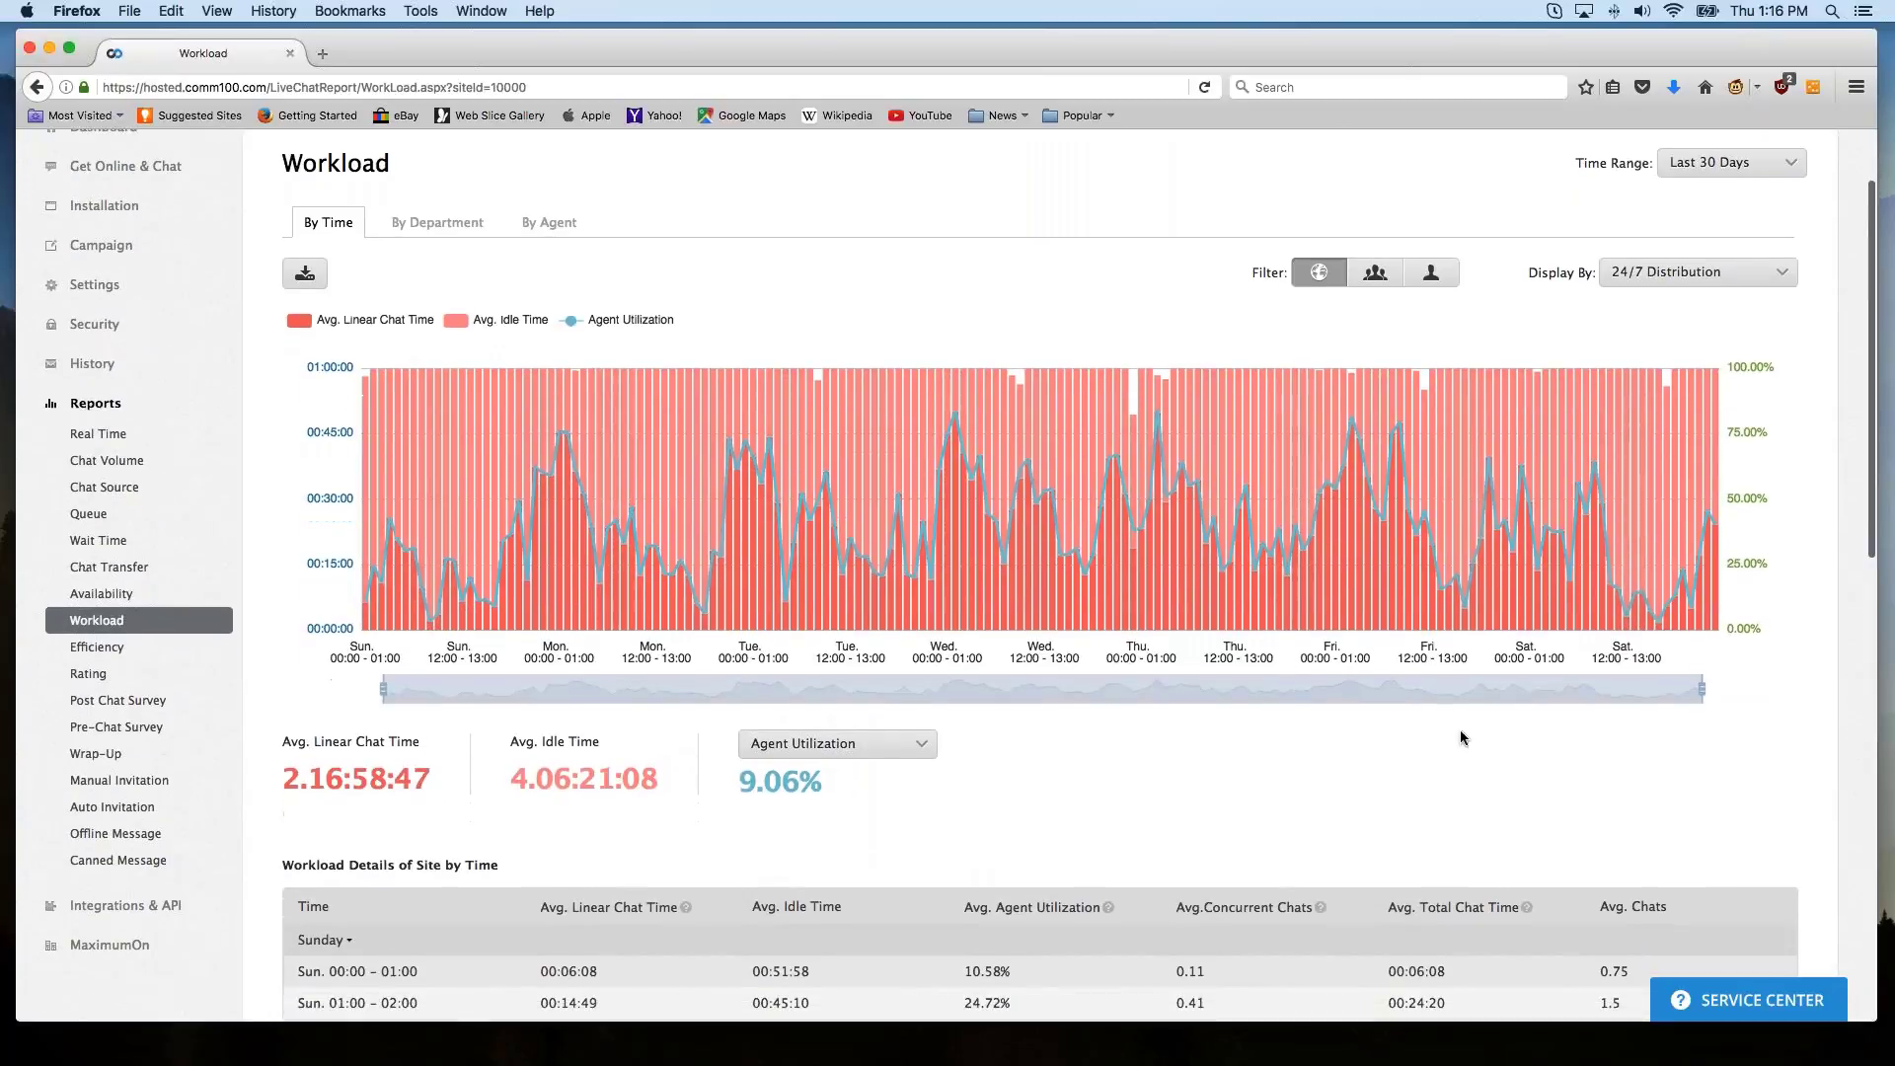
scroll(1464, 774, down, 3)
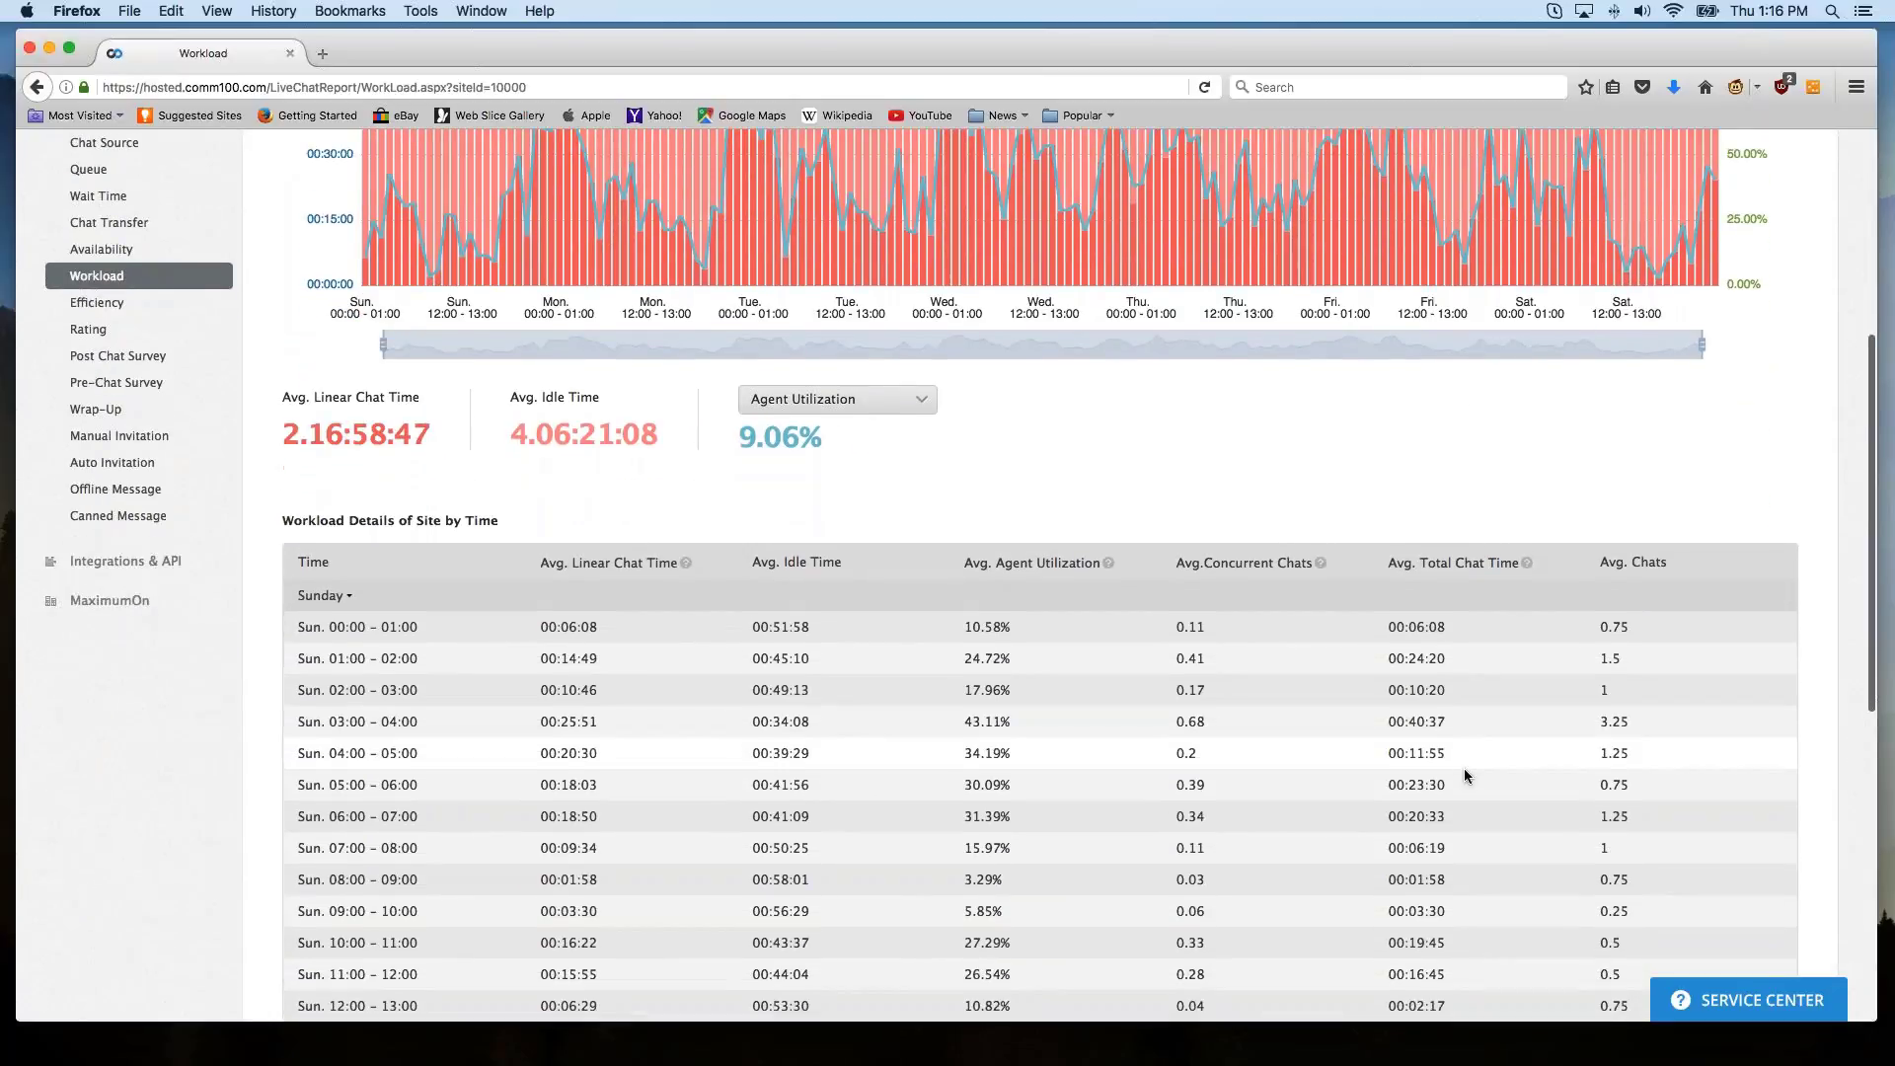
scroll(1460, 775, up, 4)
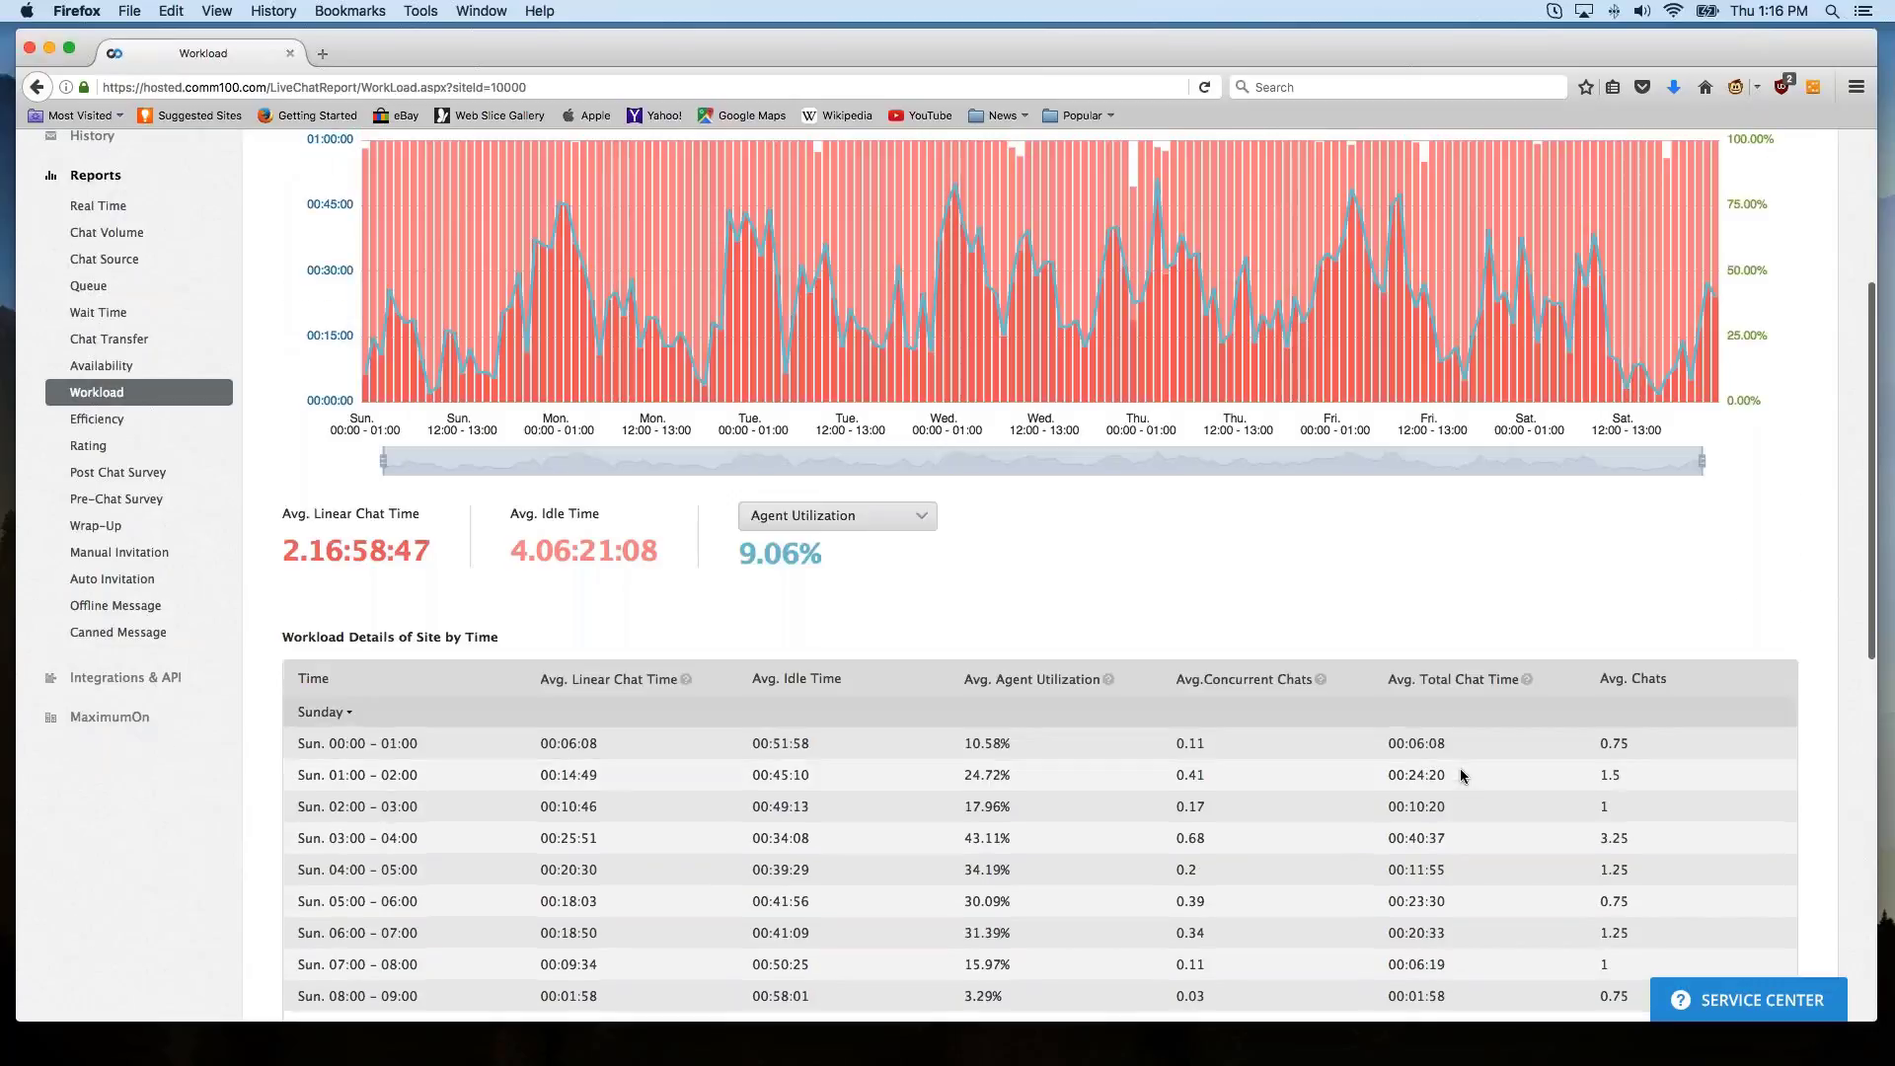
scroll(1461, 775, up, 4)
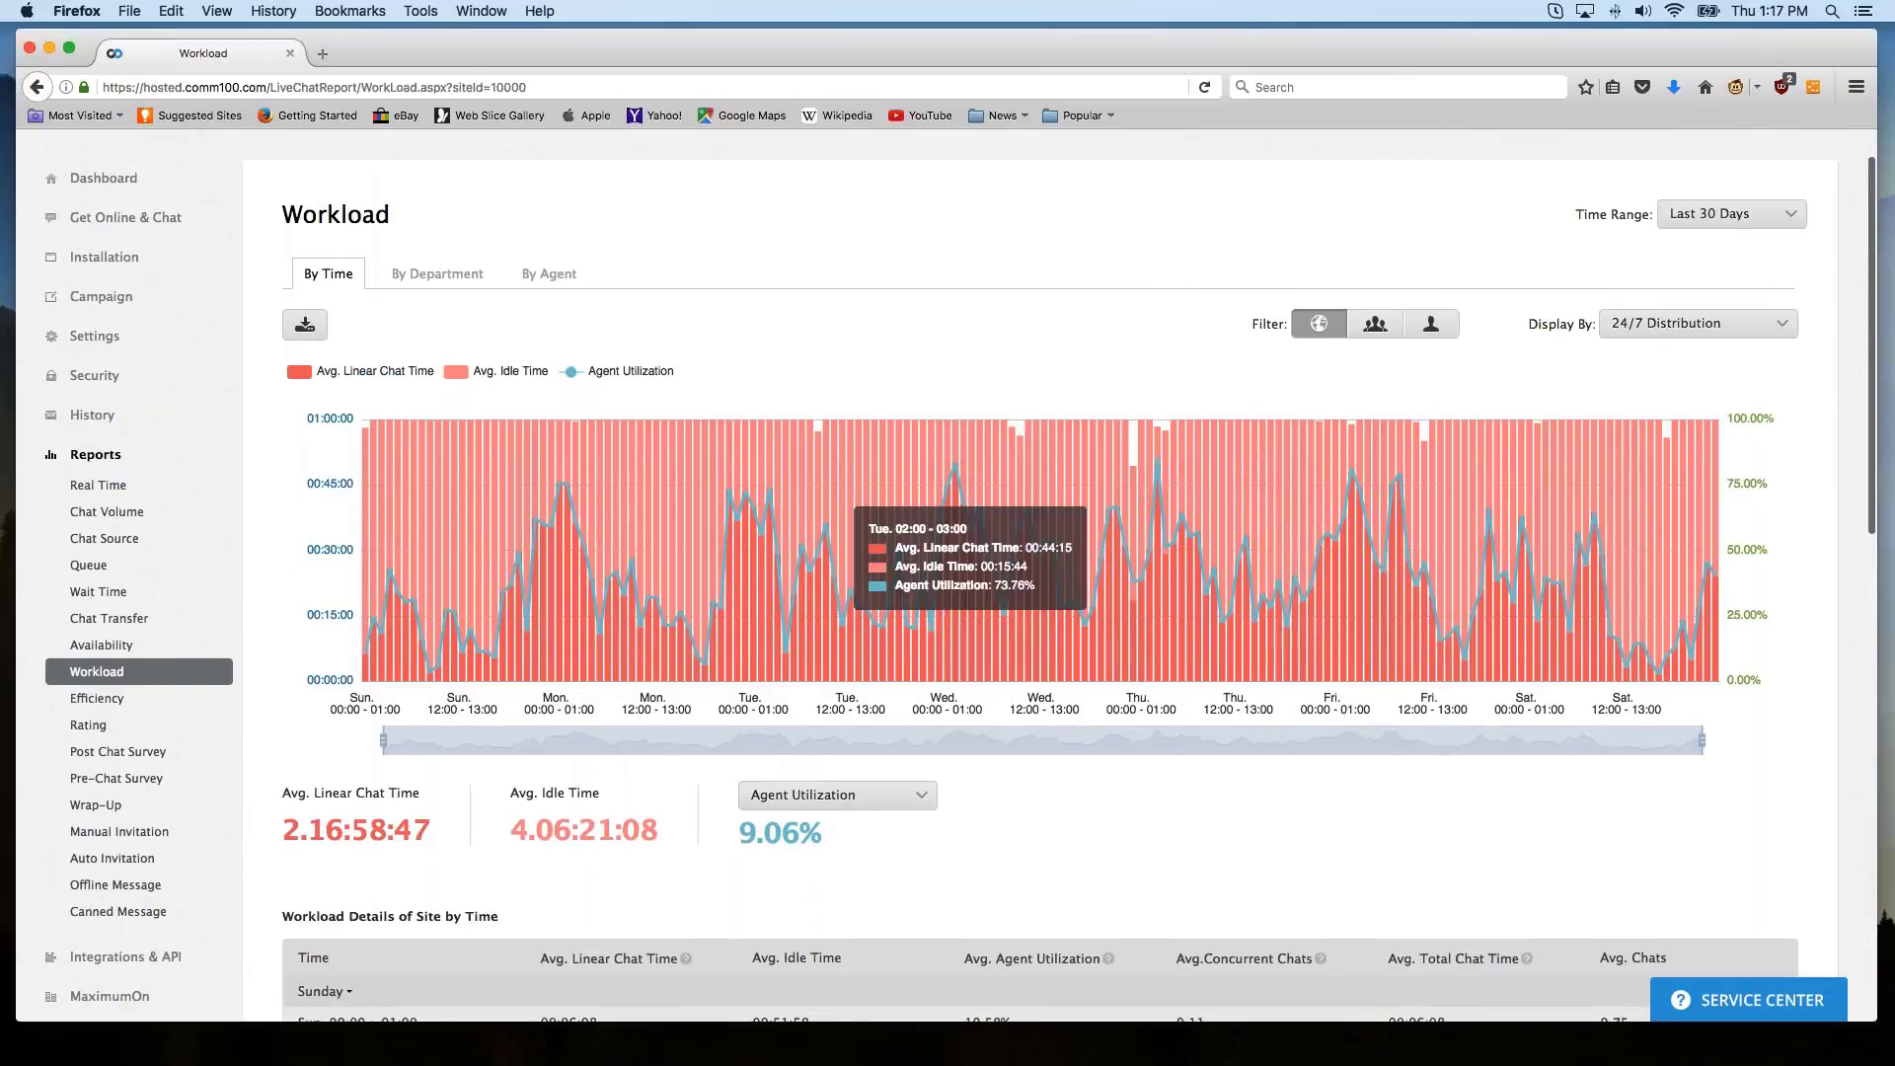
View the Workload report by department and by agent, and look over the agent utilization and workload details.
click(440, 277)
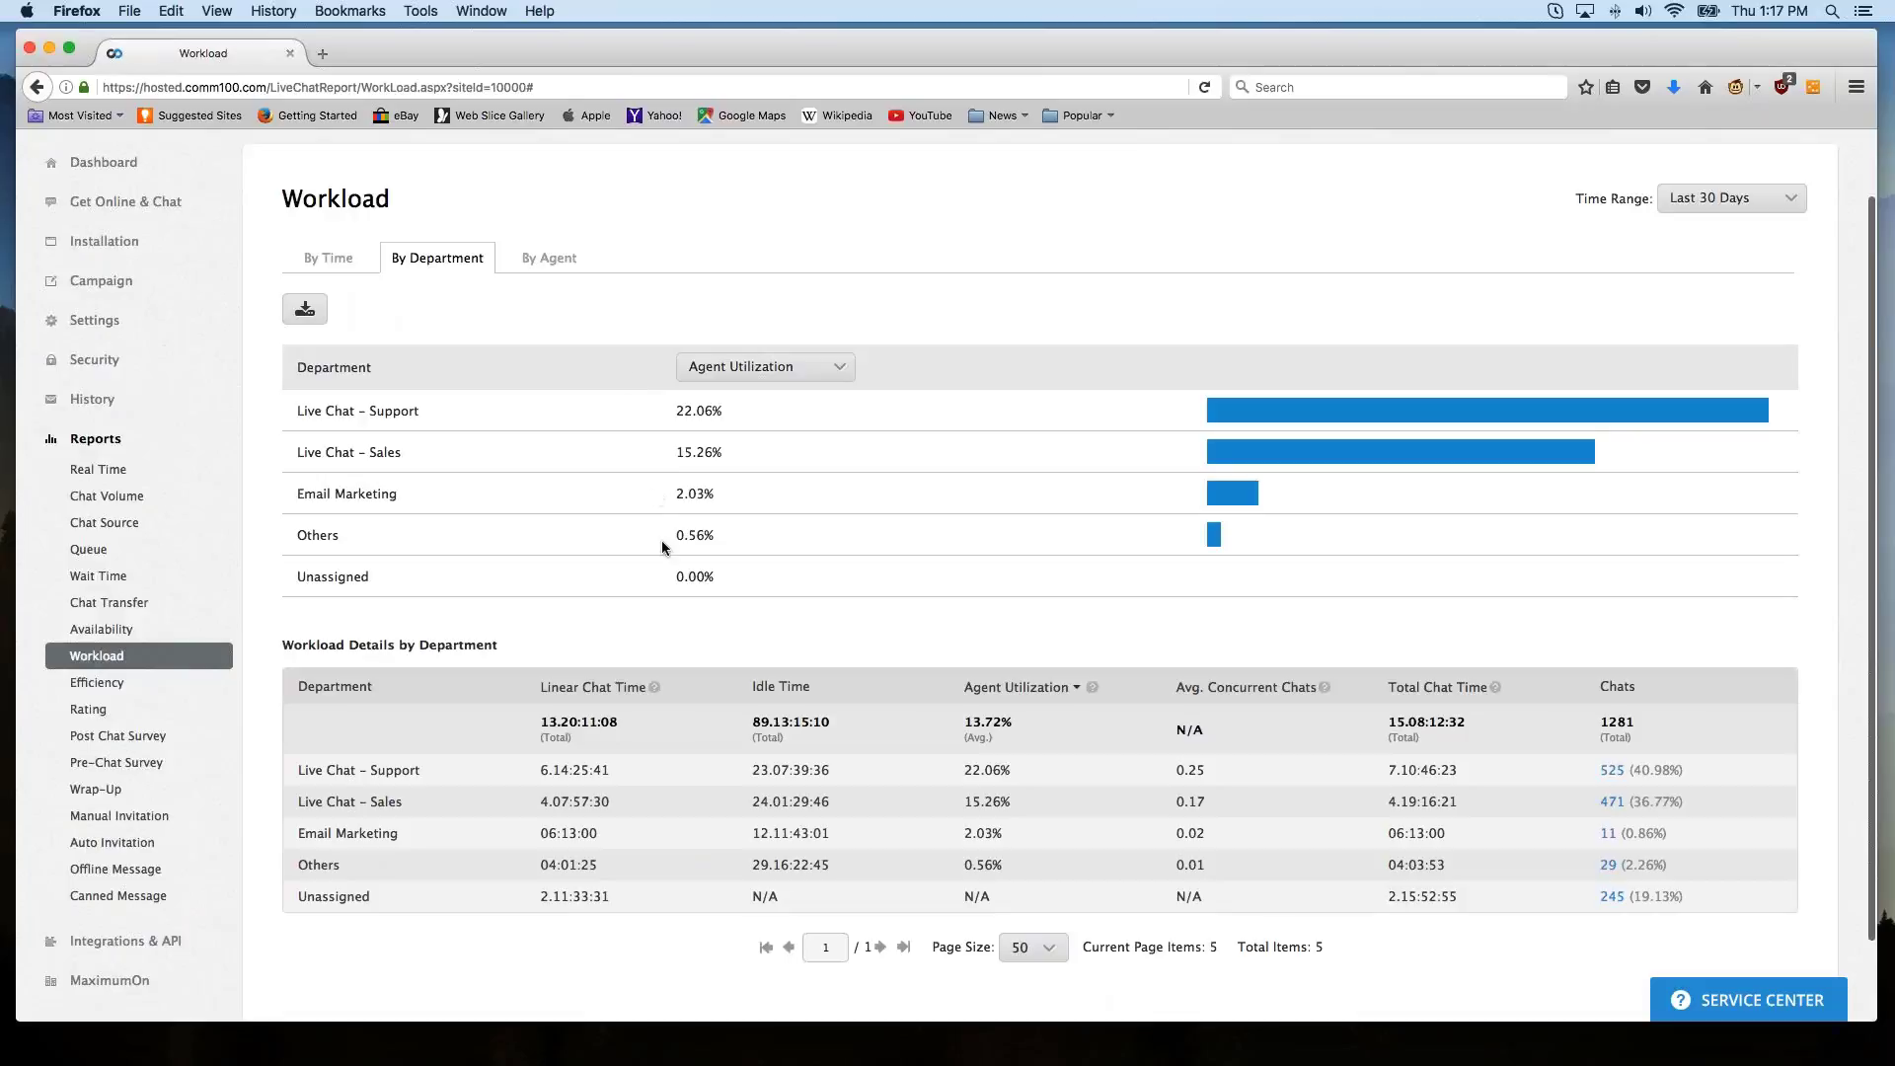
click(548, 262)
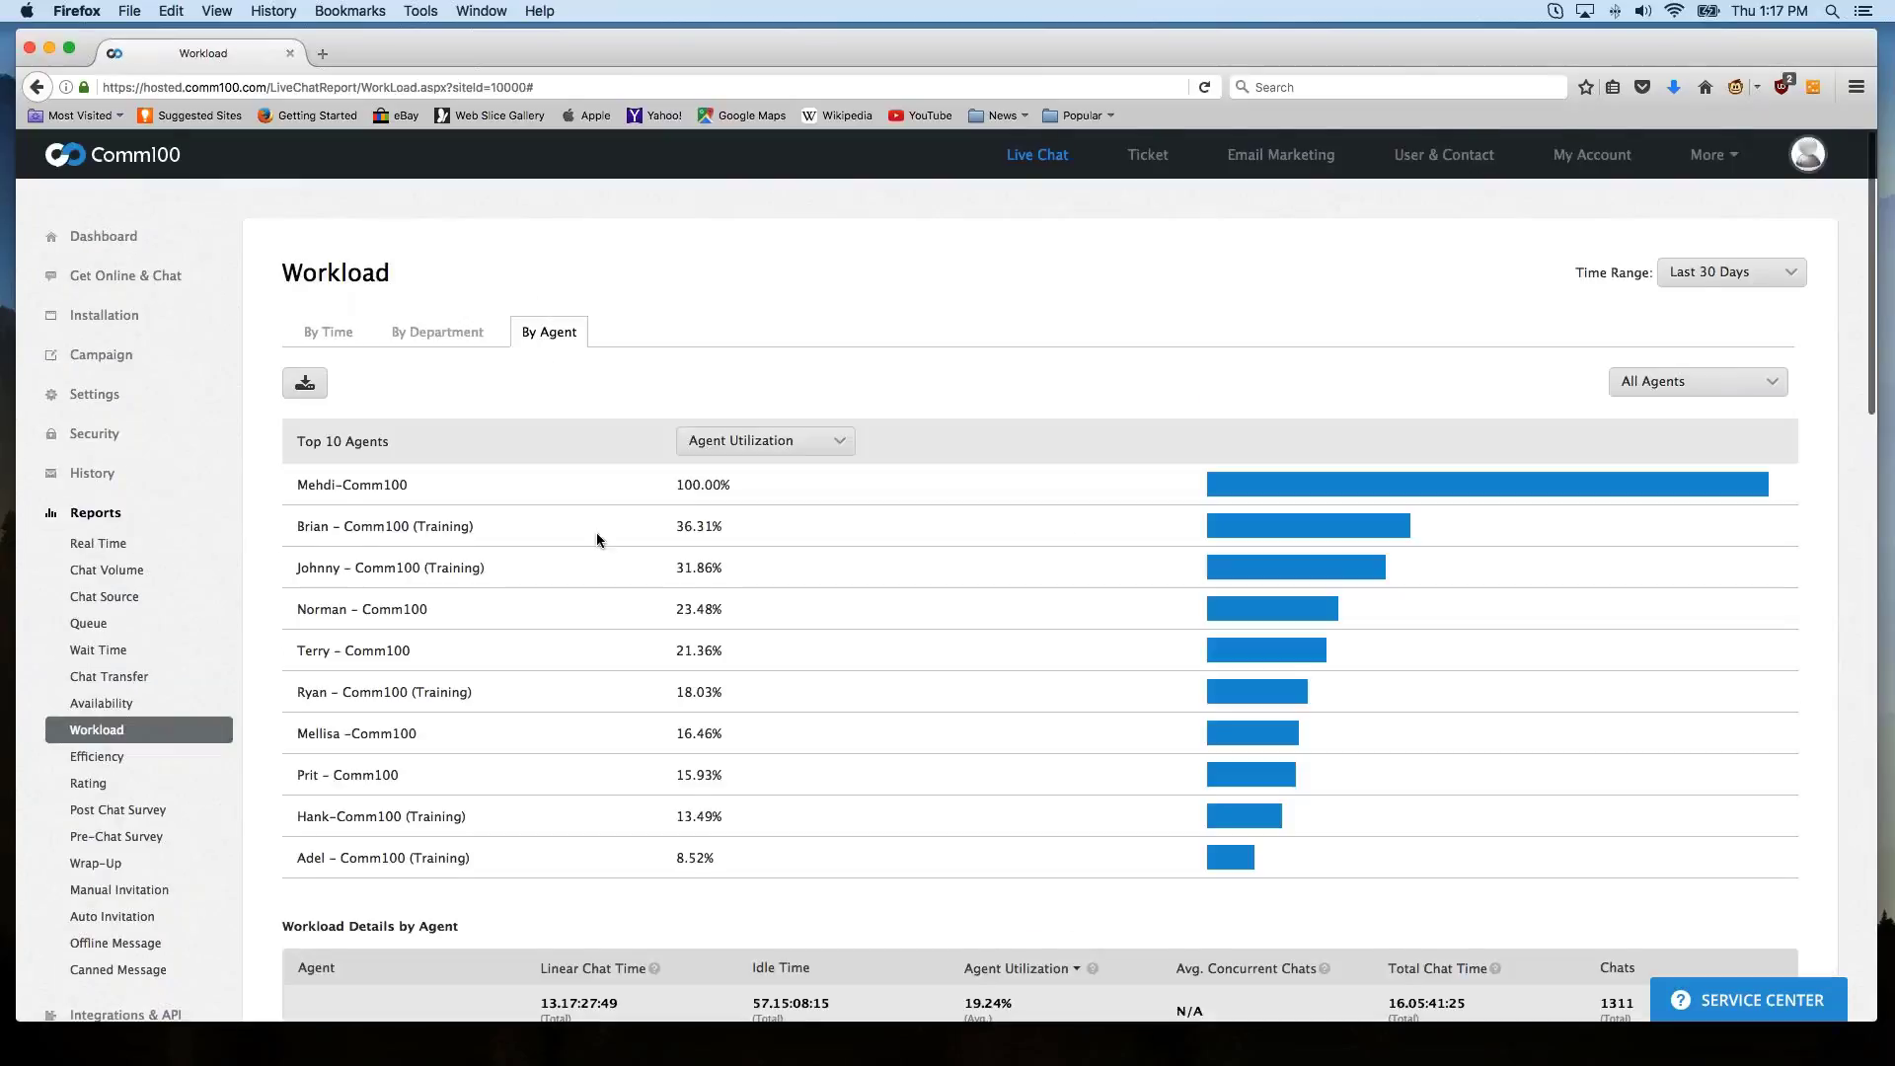
scroll(596, 531, down, 1)
scroll(596, 540, down, 5)
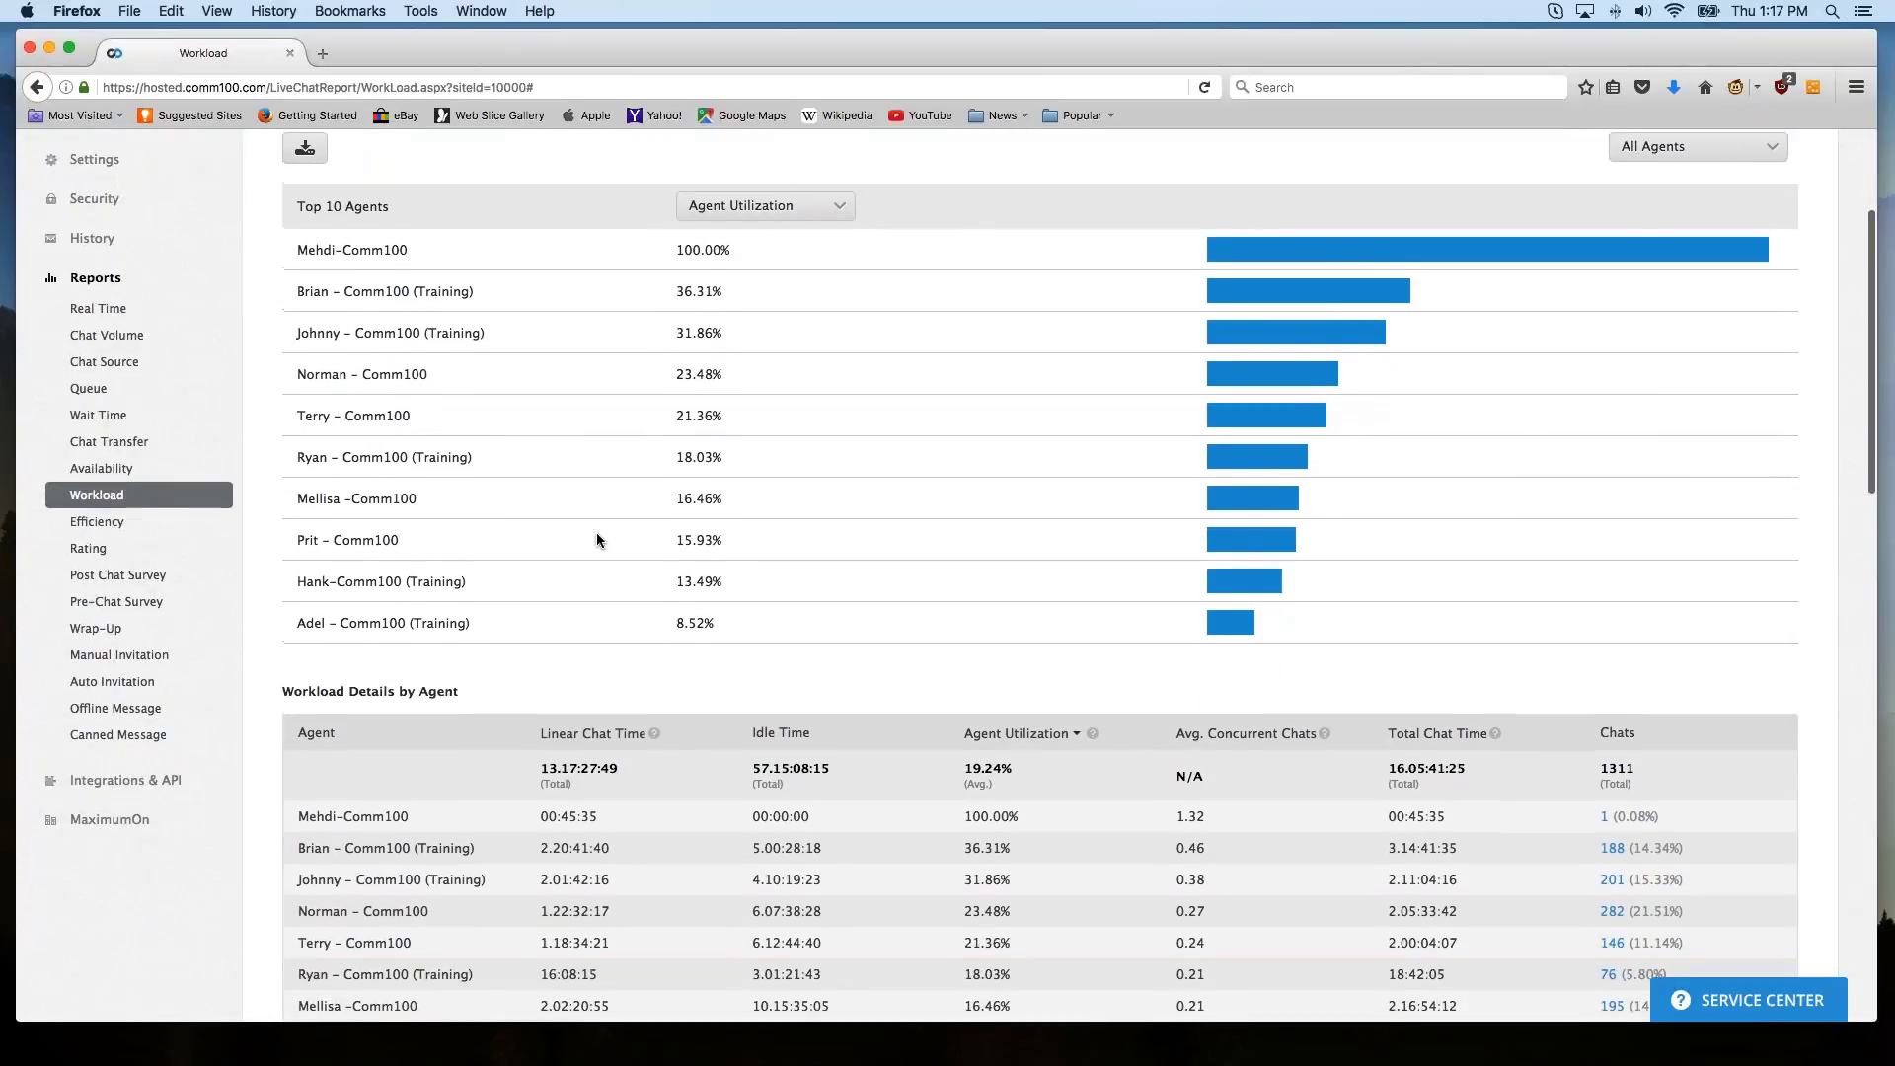
scroll(596, 540, up, 2)
scroll(597, 540, up, 1)
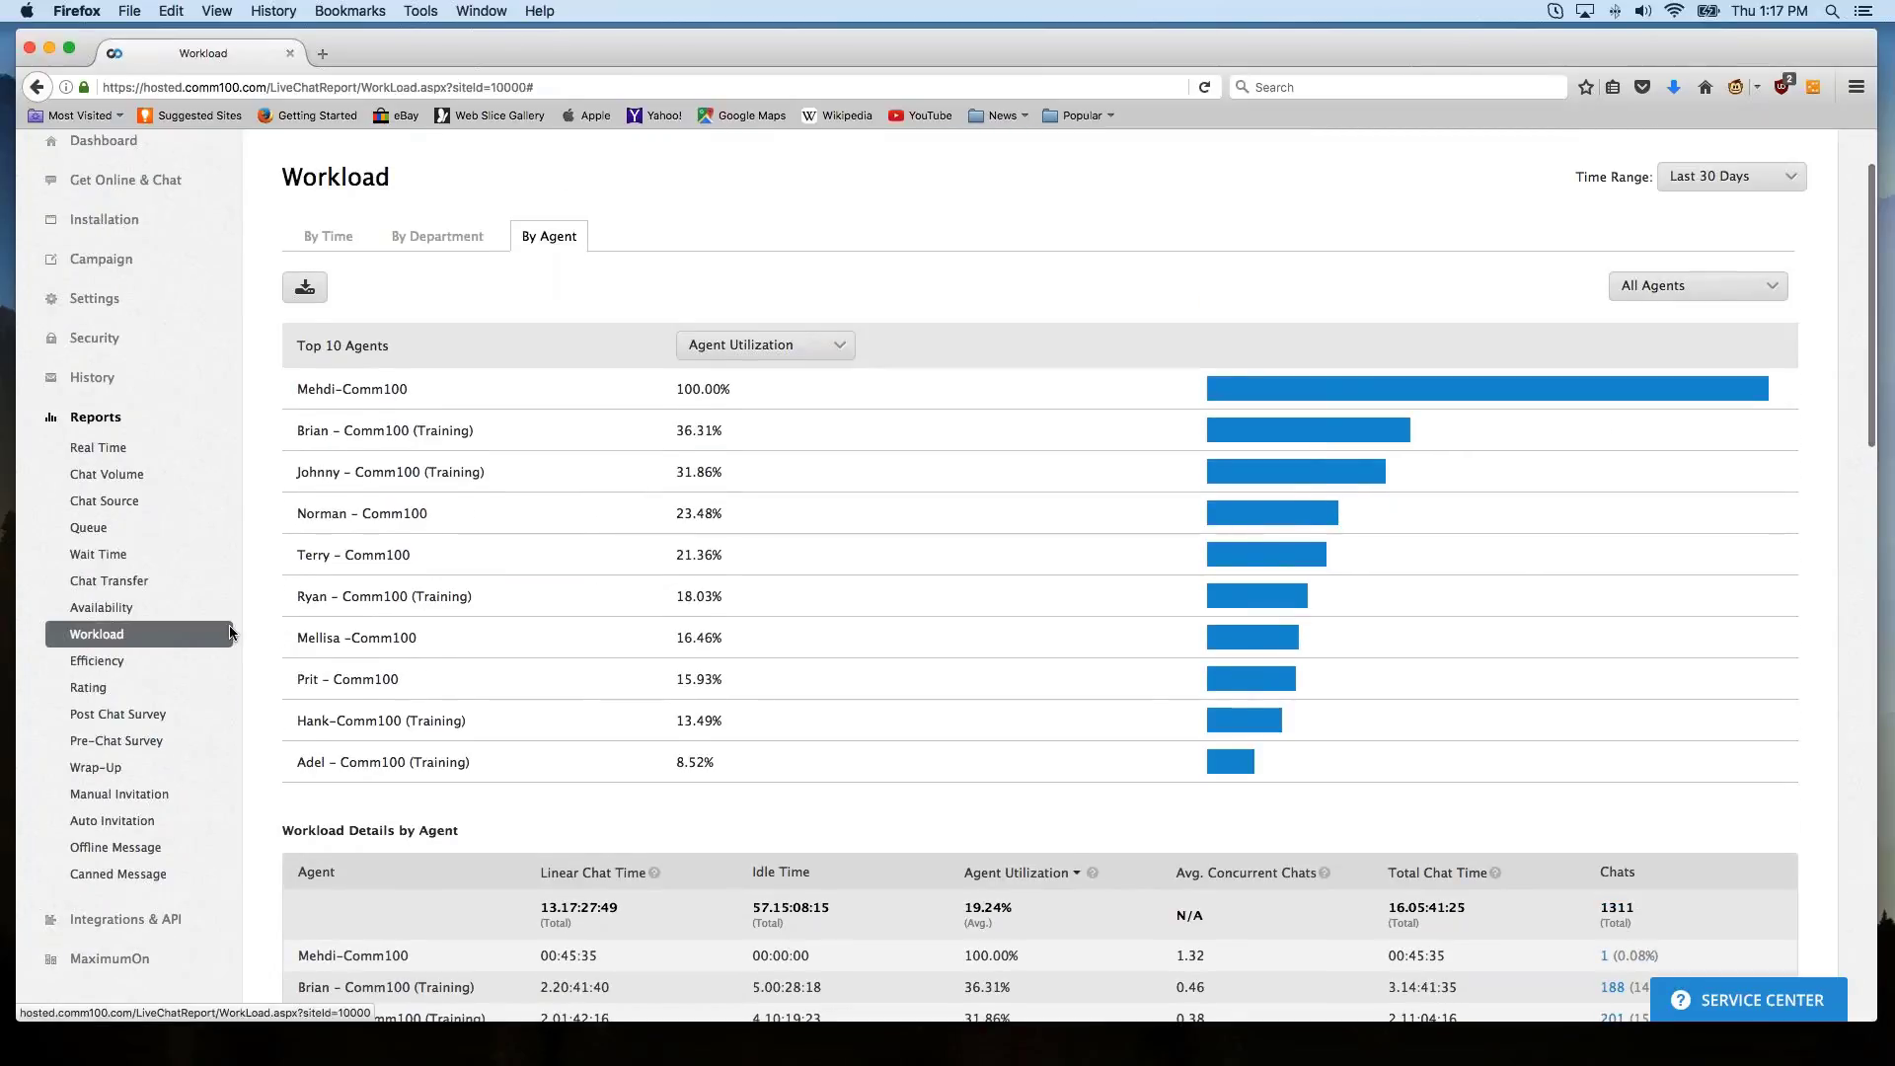
Open the Efficiency report, look over its breakdown by time, and view the efficiency details by department.
click(102, 663)
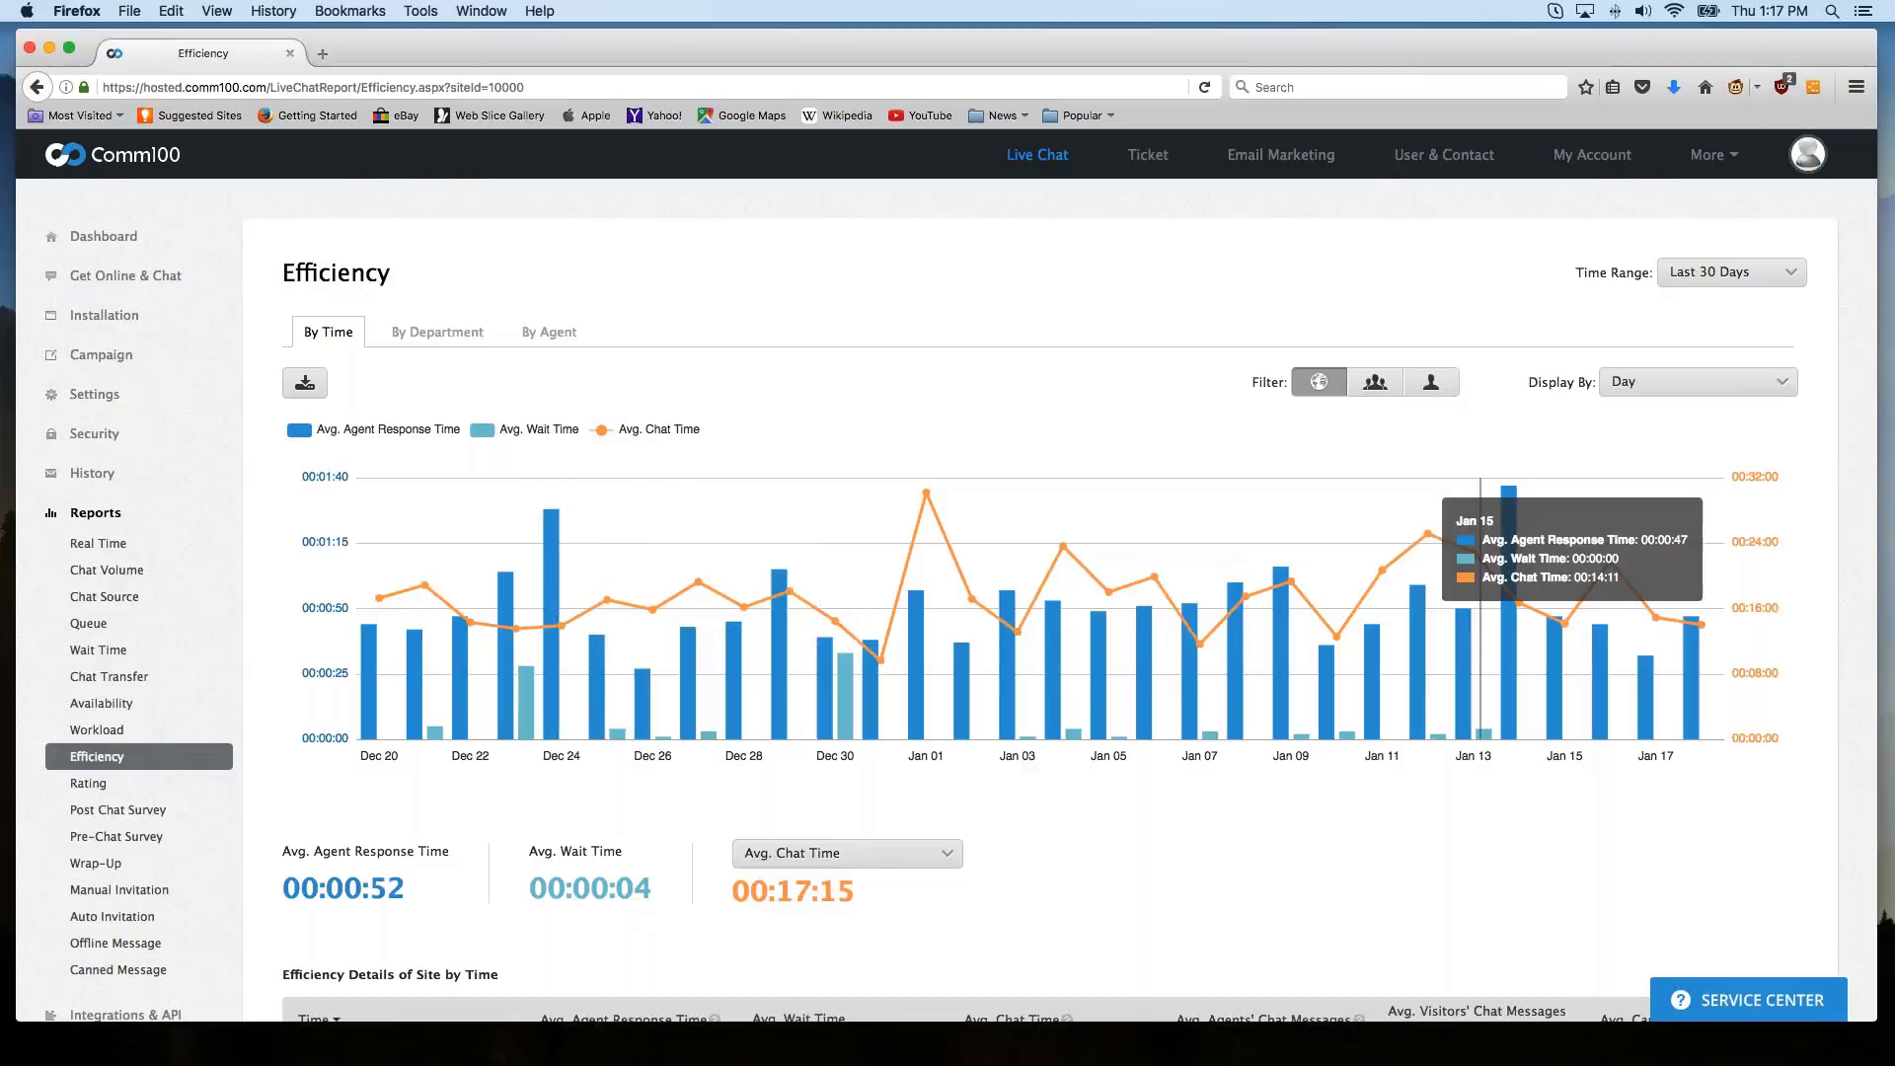
scroll(1463, 458, down, 5)
scroll(1382, 553, up, 5)
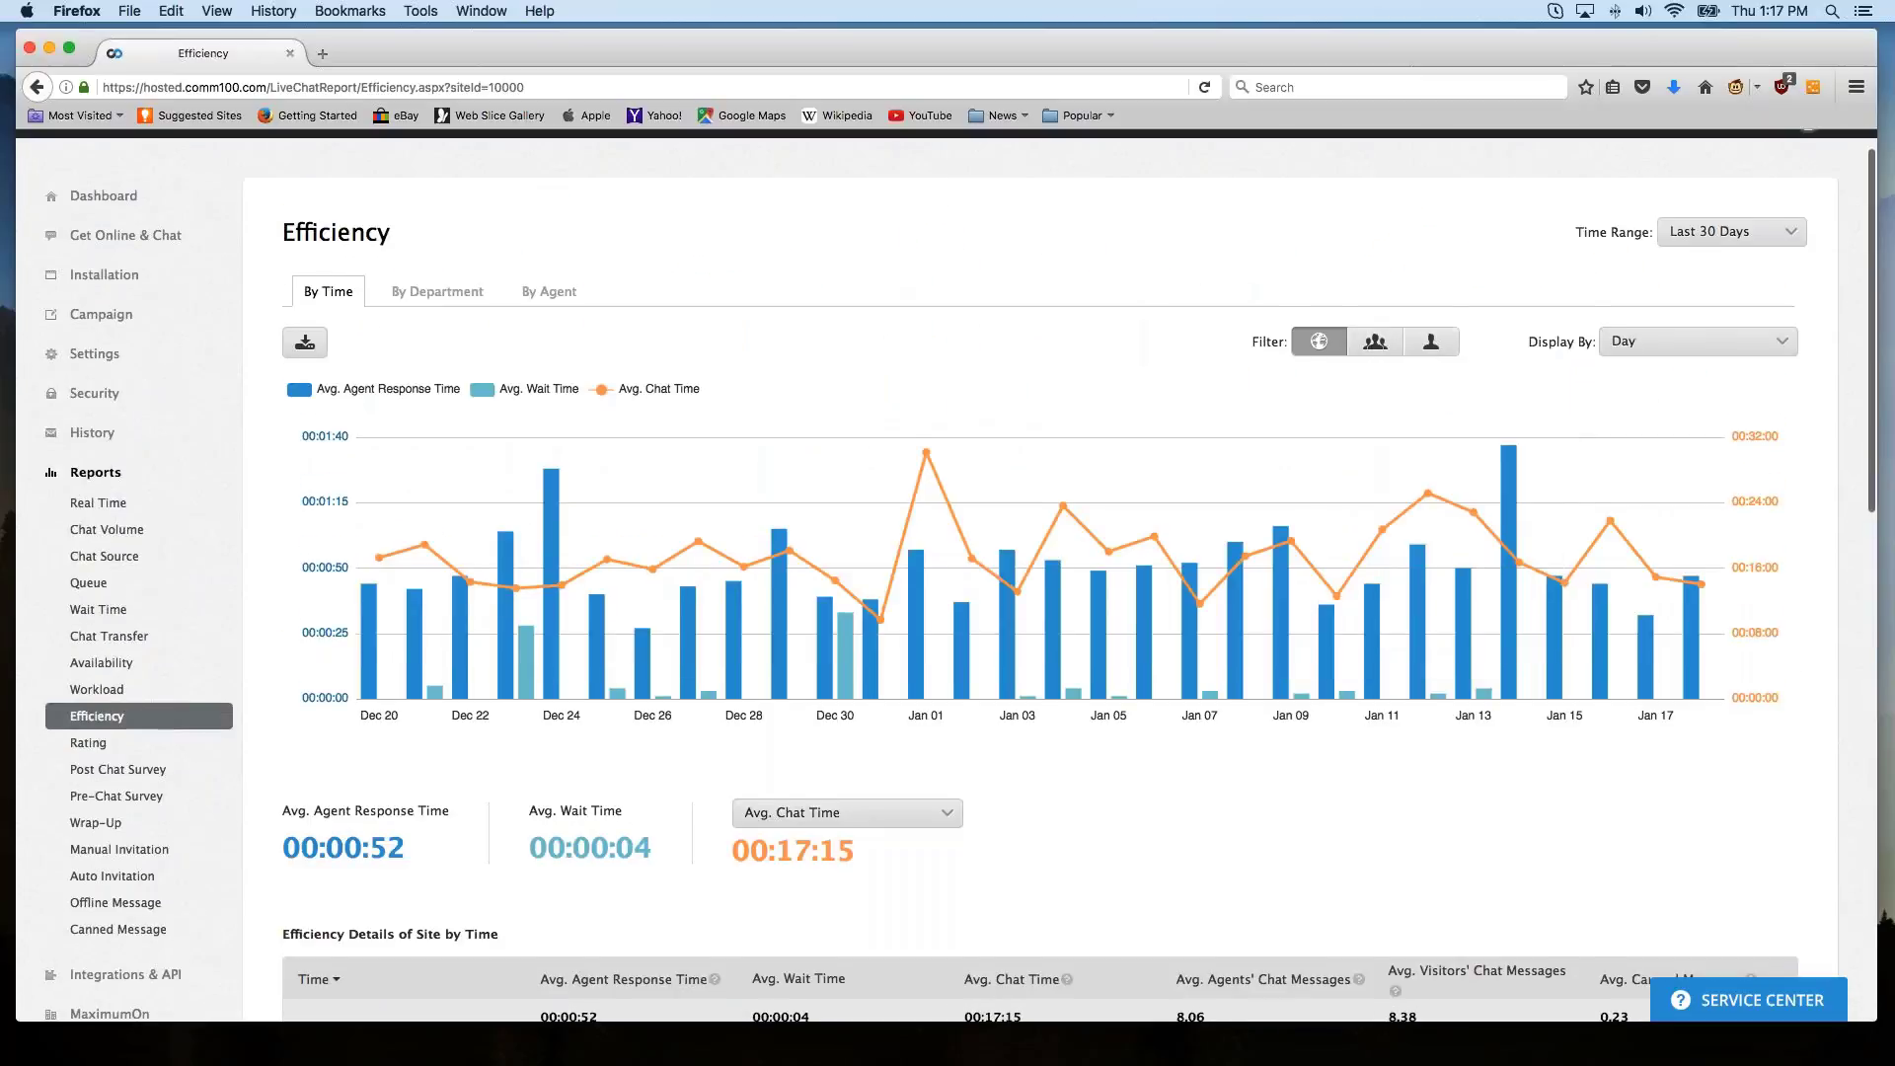
click(449, 292)
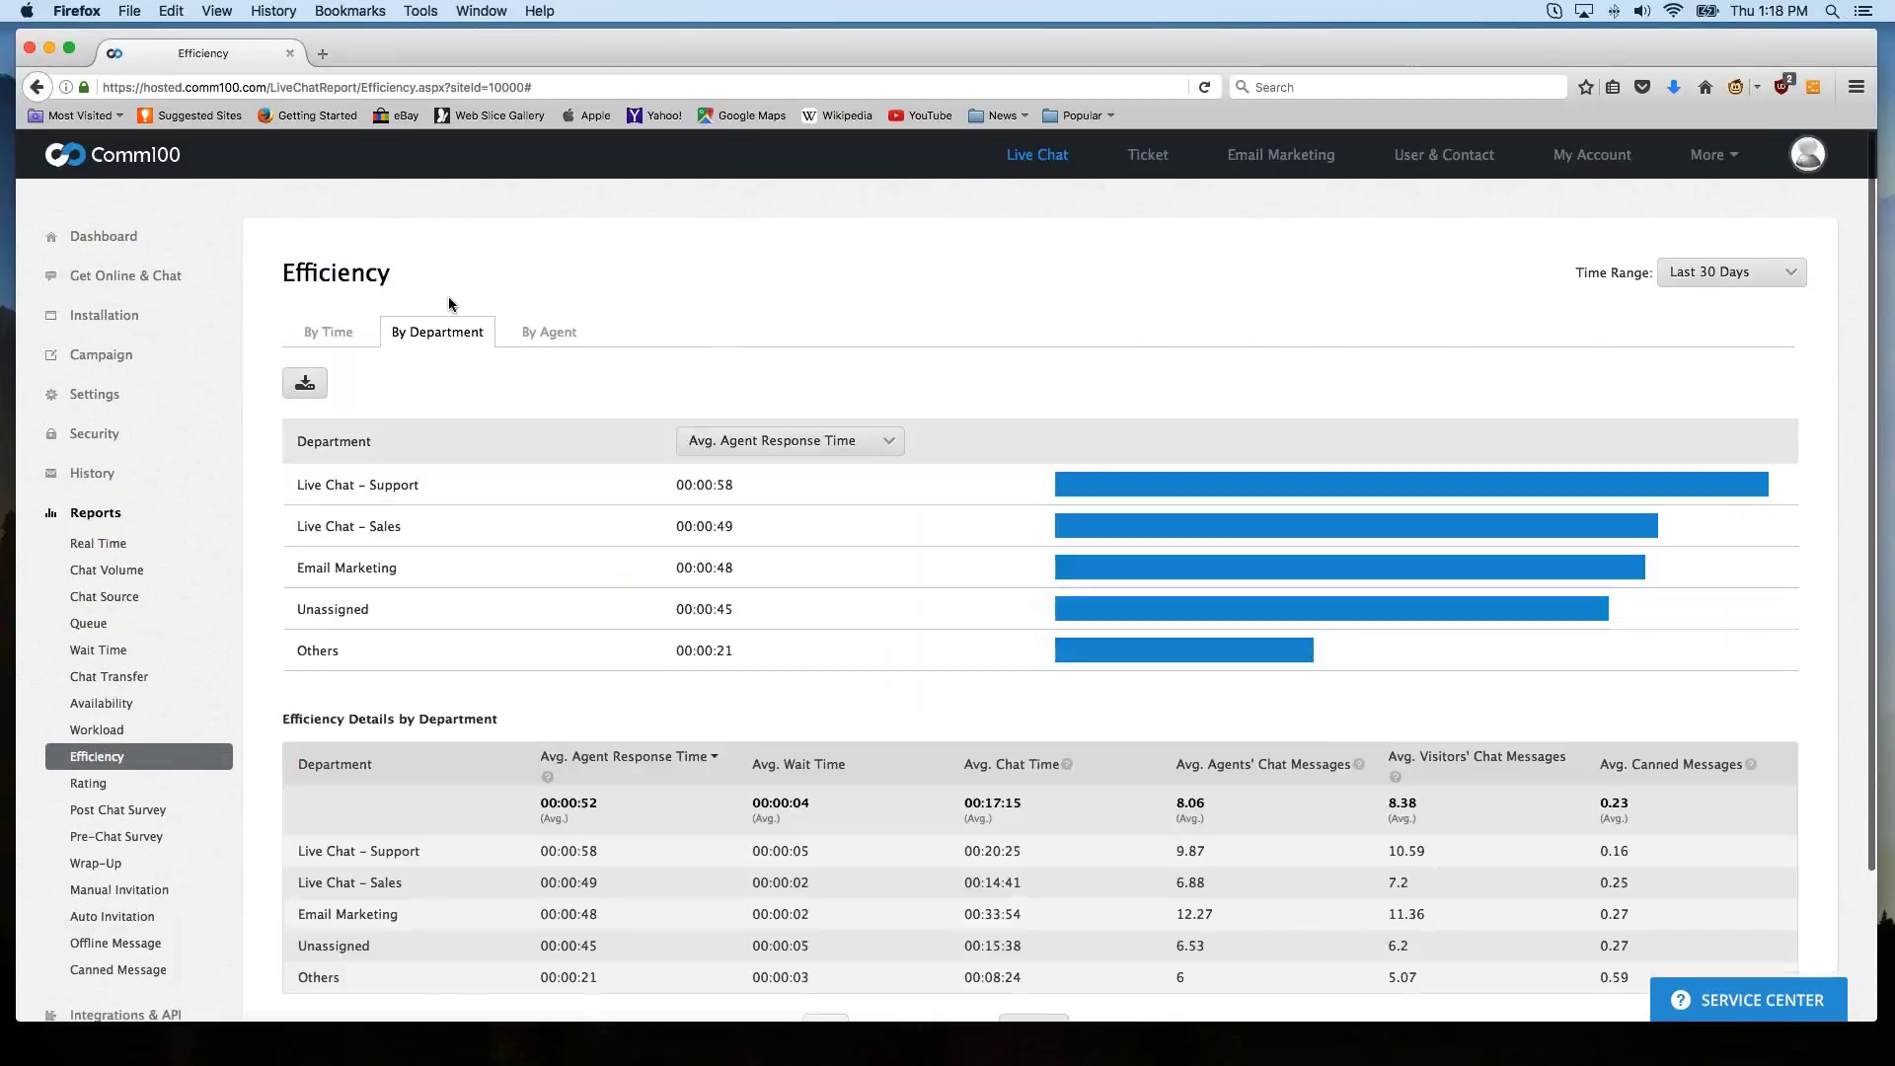
scroll(691, 454, down, 3)
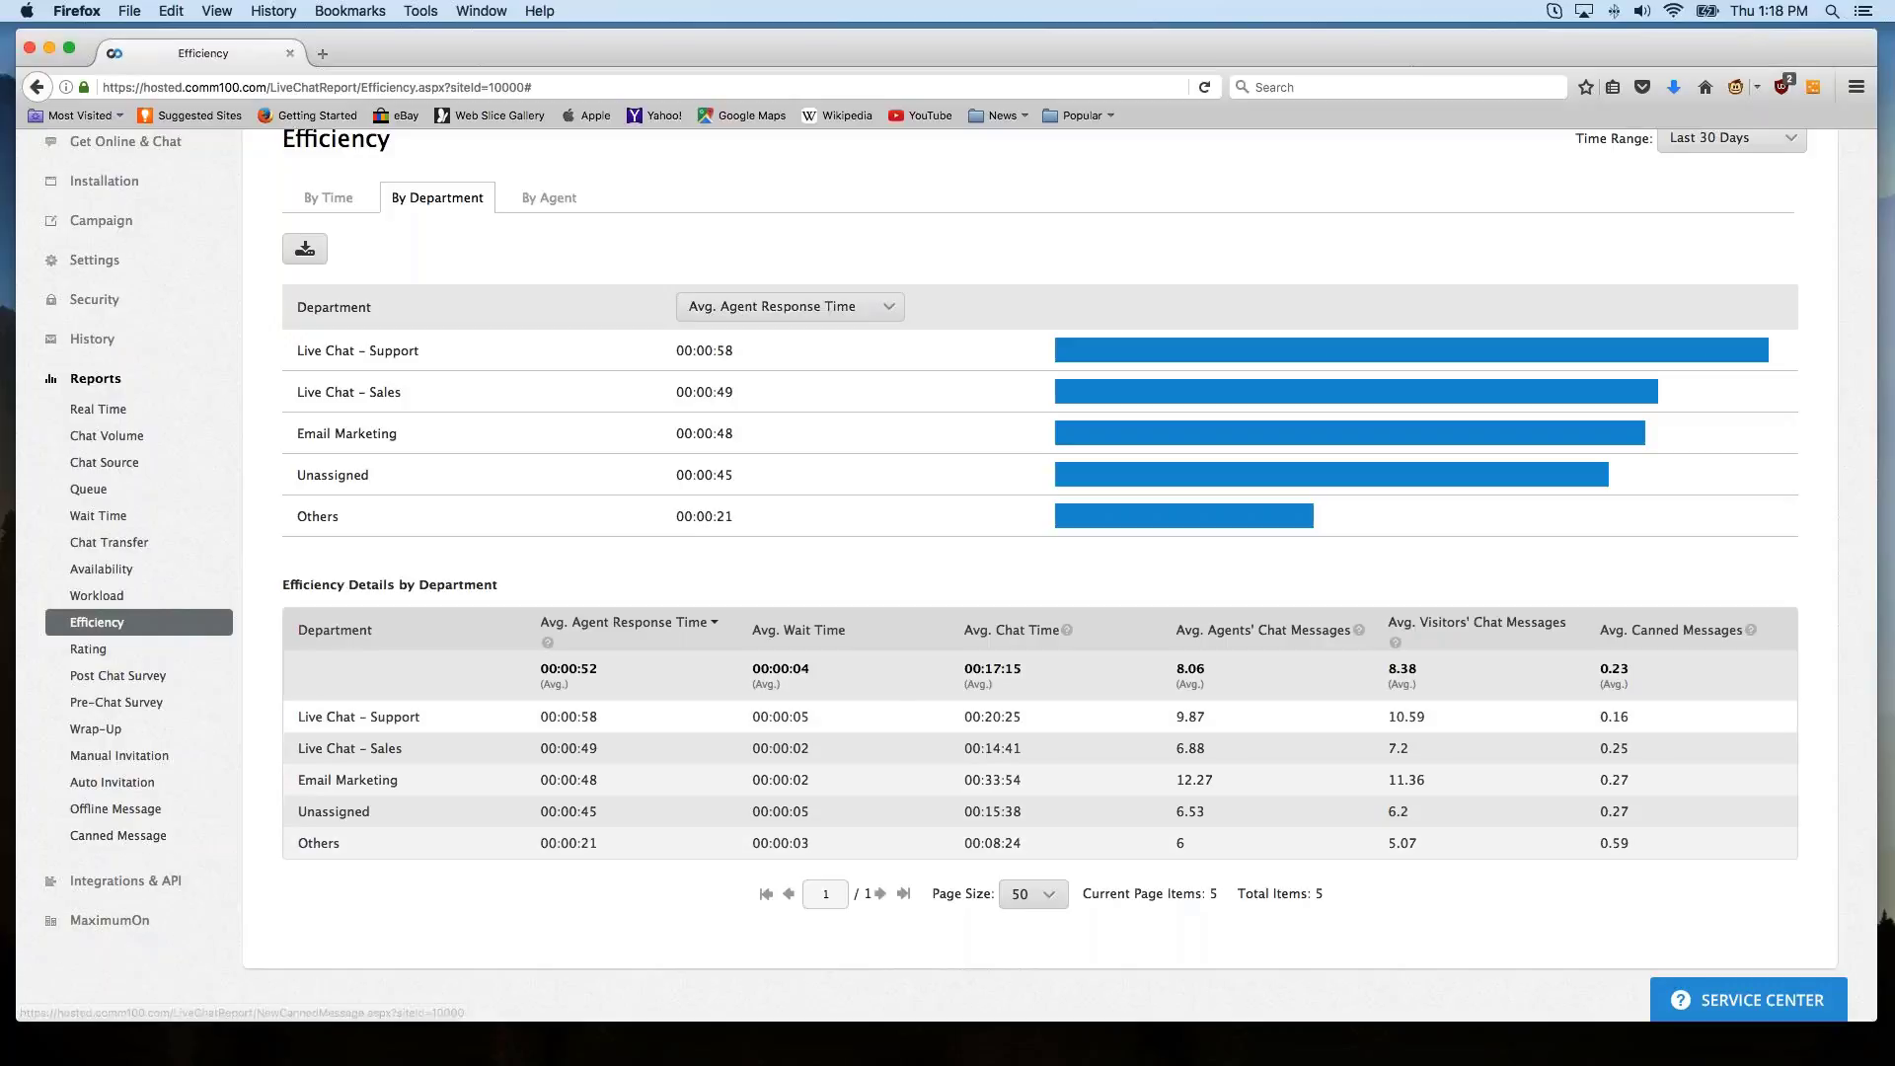
Show the Efficiency report by agent and examine the response time chart and each agent's efficiency details.
click(549, 198)
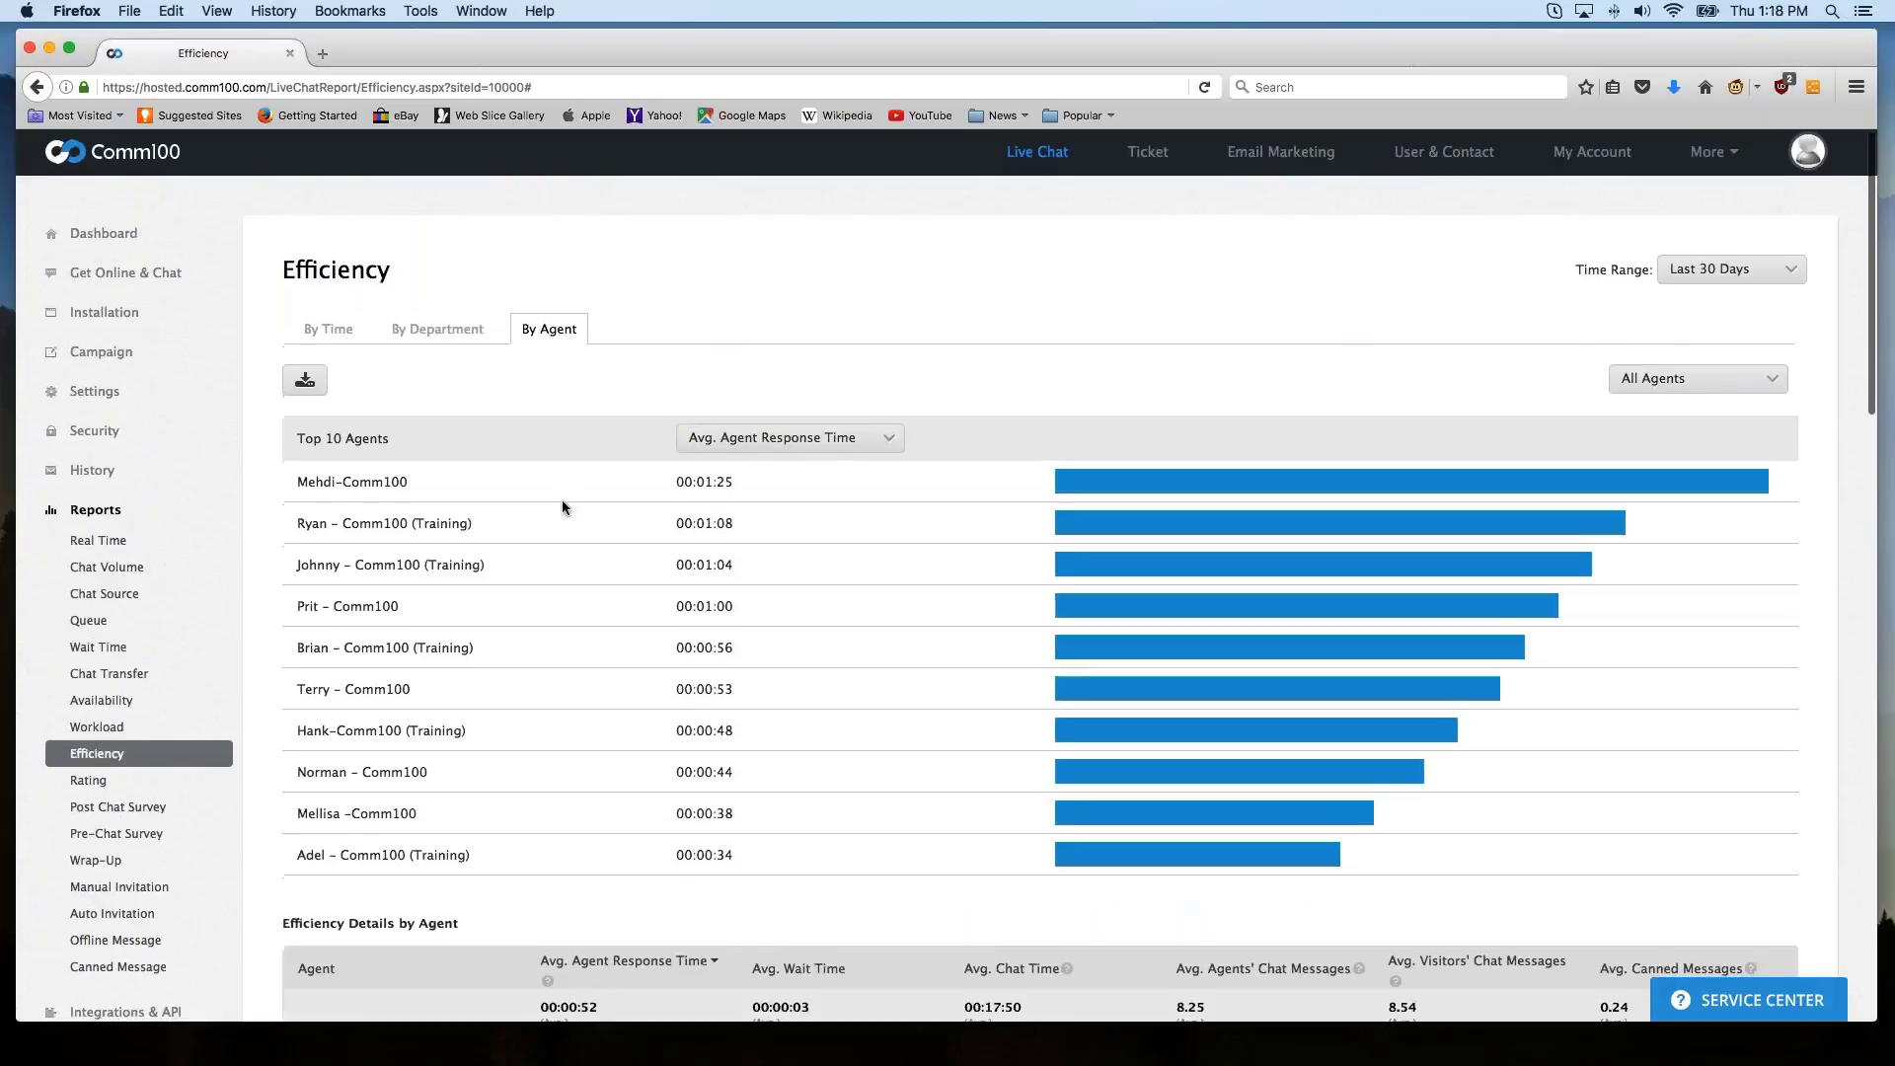
scroll(562, 506, down, 2)
scroll(563, 508, down, 2)
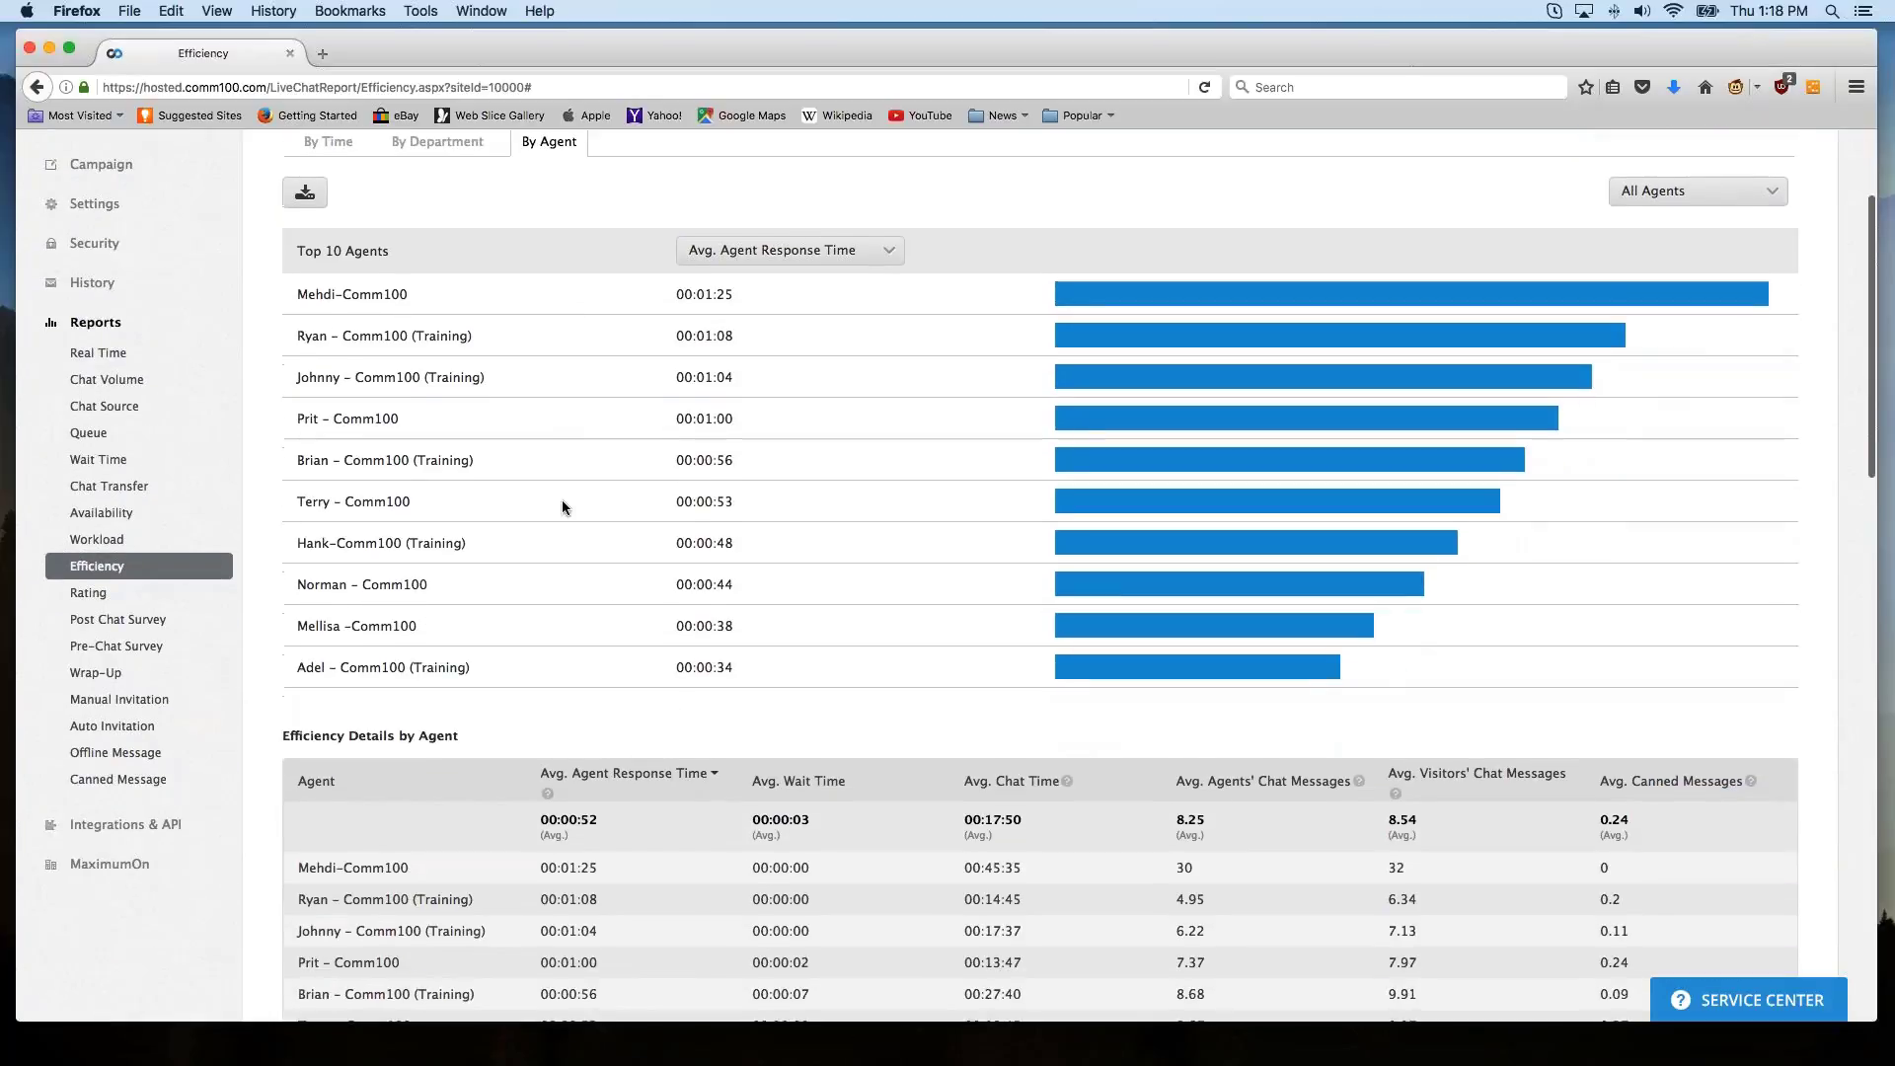
scroll(582, 642, down, 1)
scroll(571, 670, down, 5)
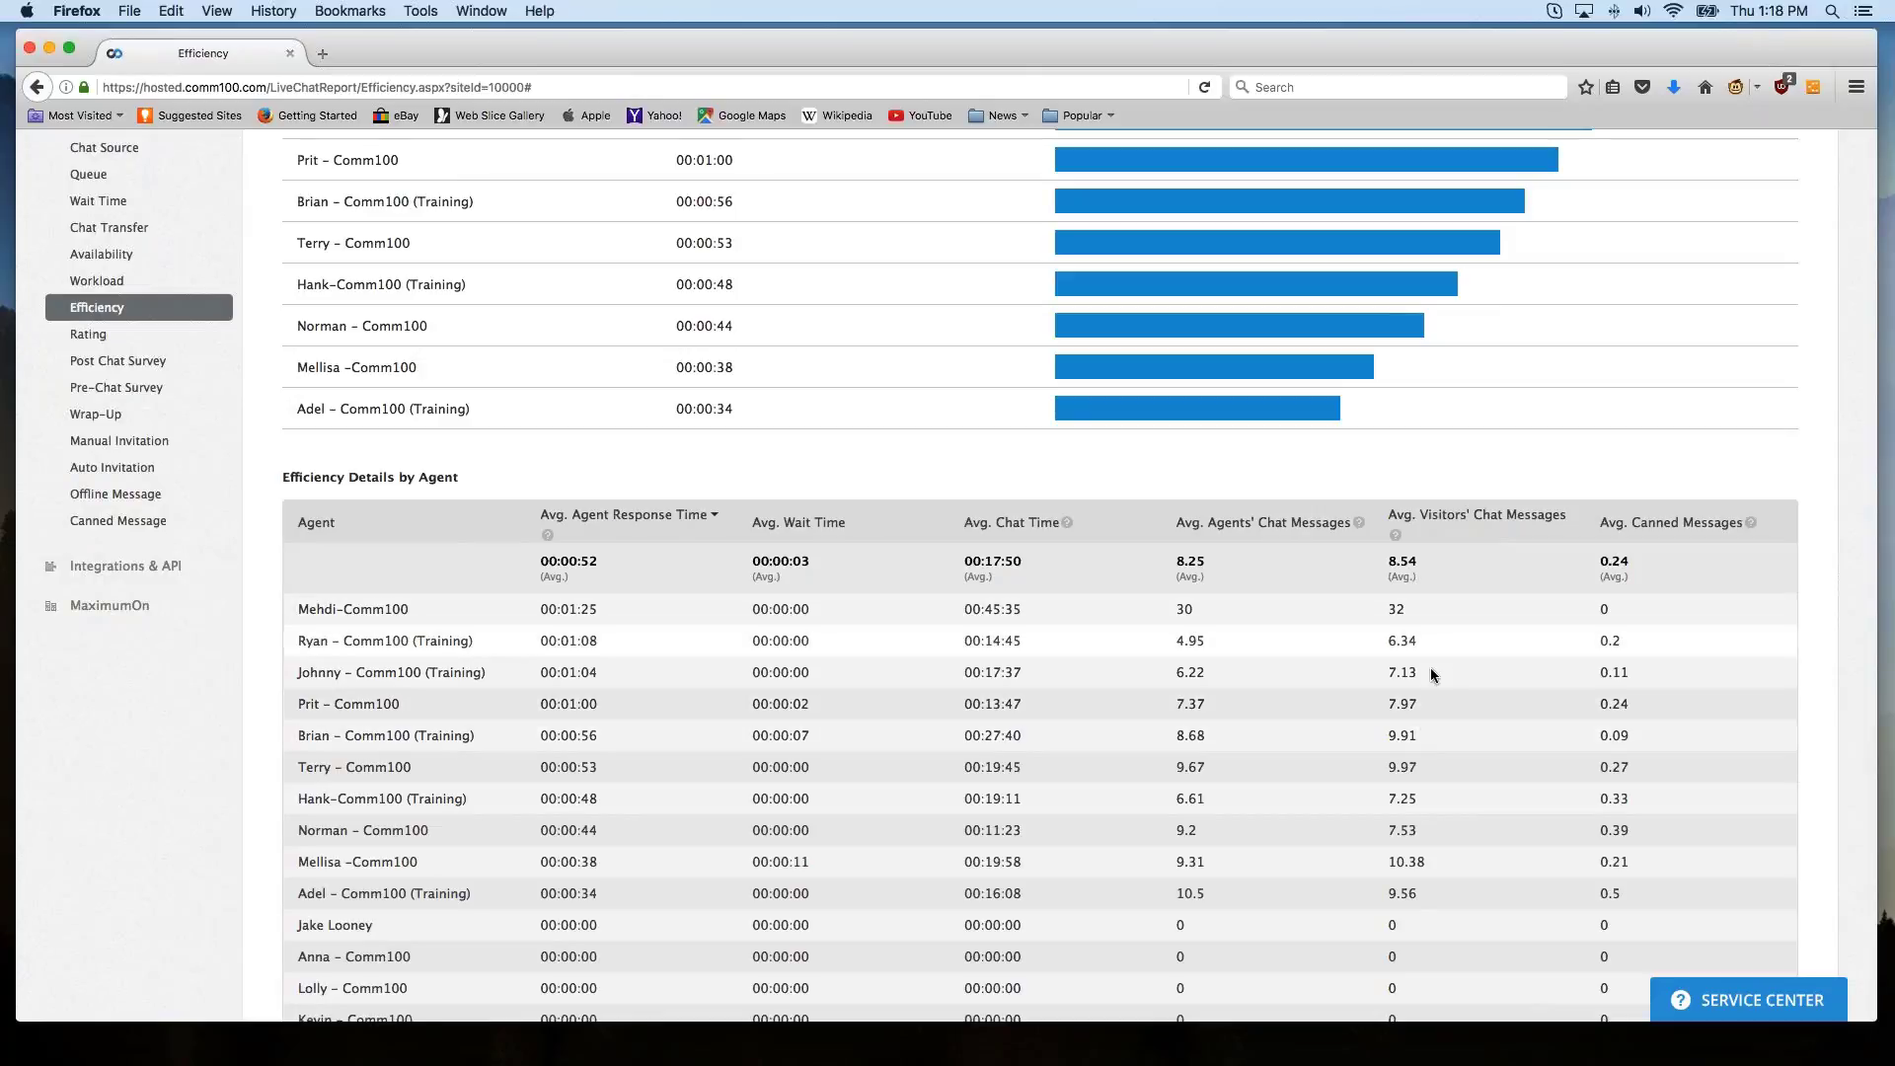
scroll(1131, 624, up, 1)
scroll(1131, 629, up, 5)
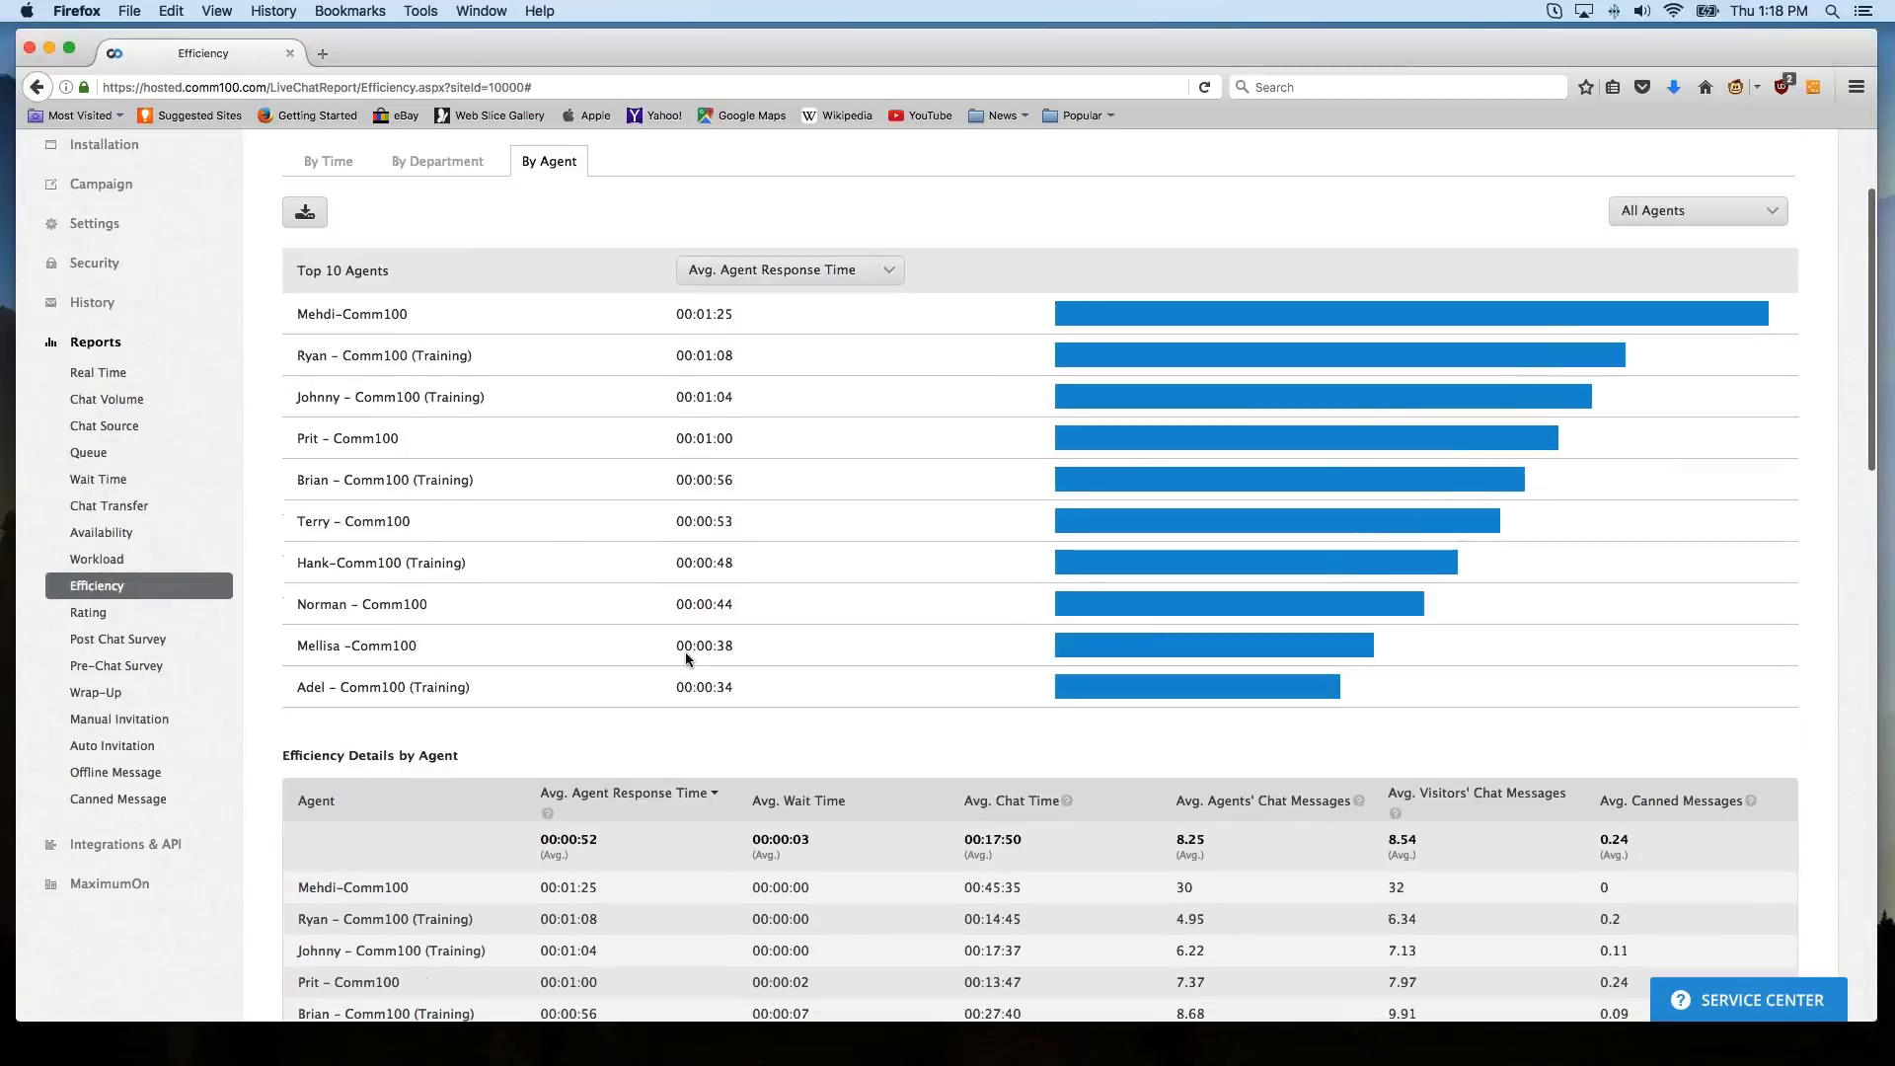
Open the Rating report and examine the daily score chart, score totals and rating details by time.
click(85, 613)
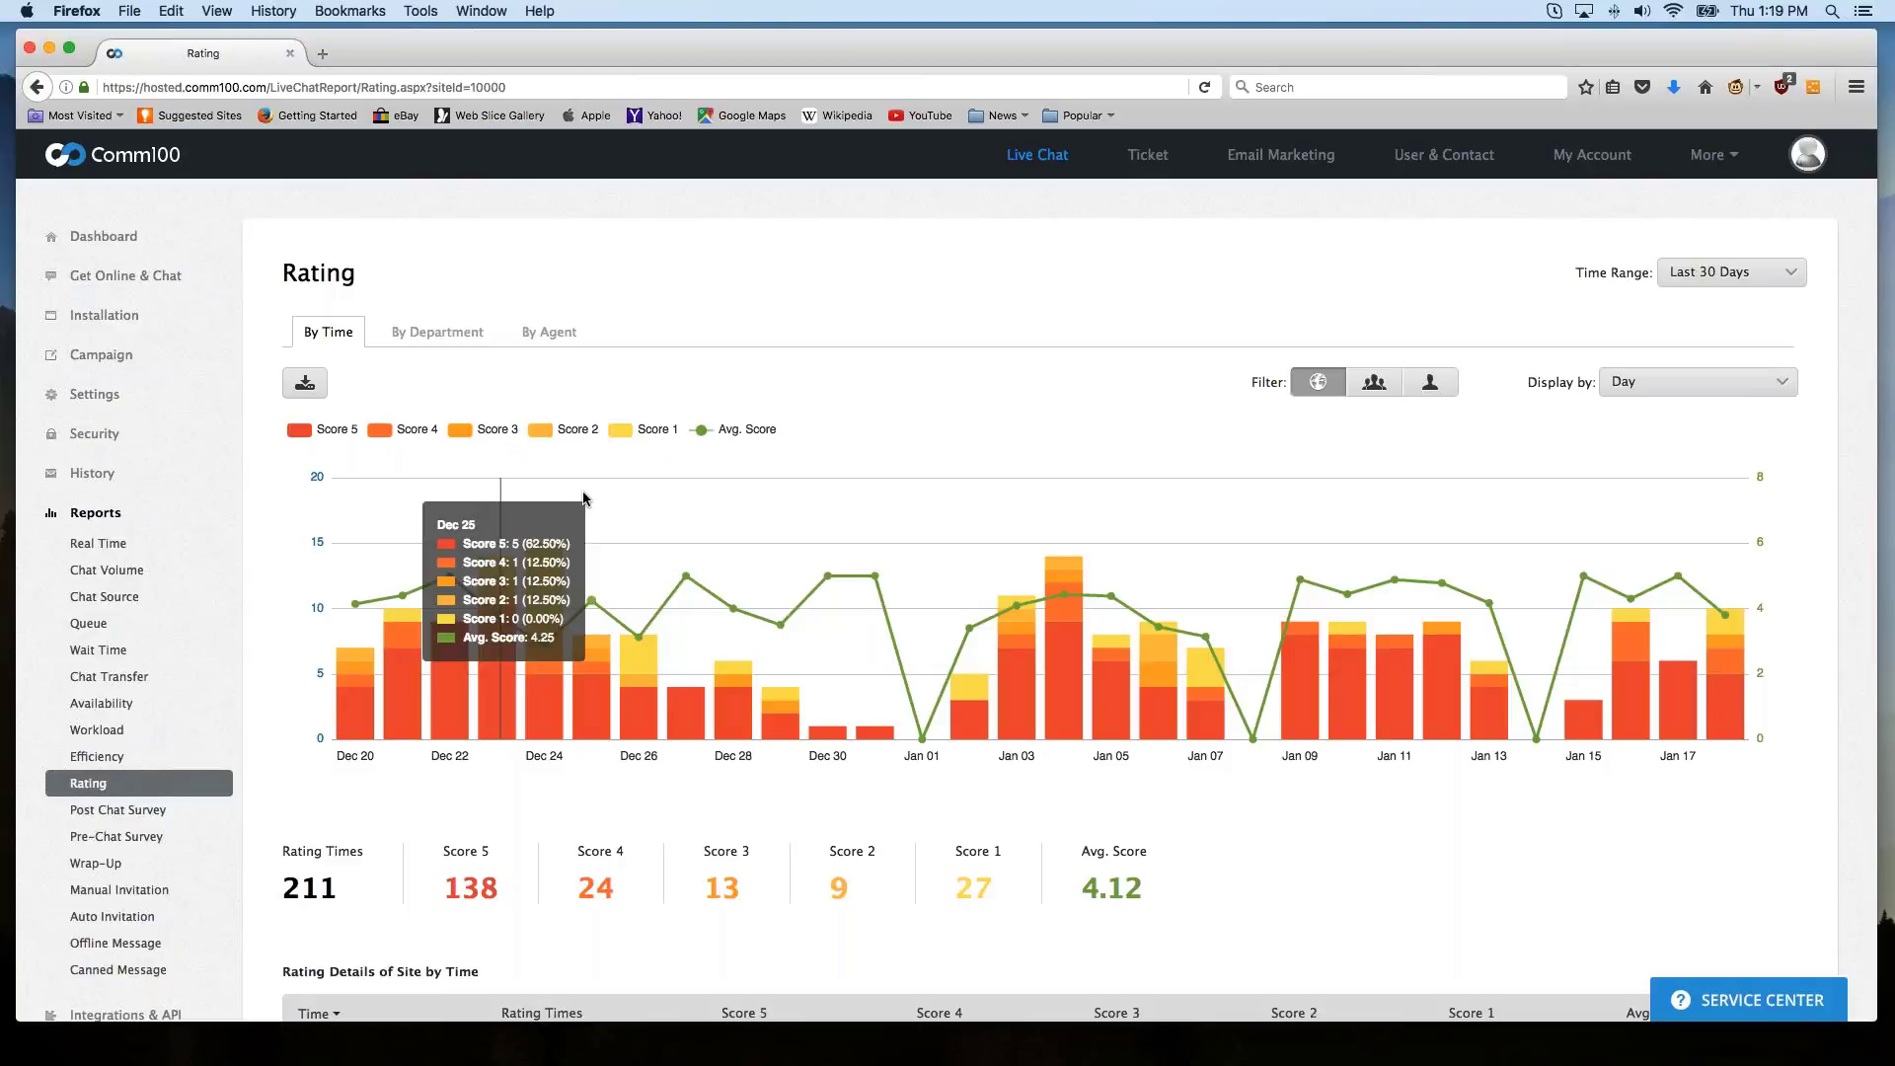
mouse_move(580, 566)
scroll(580, 566, down, 1)
scroll(580, 570, down, 5)
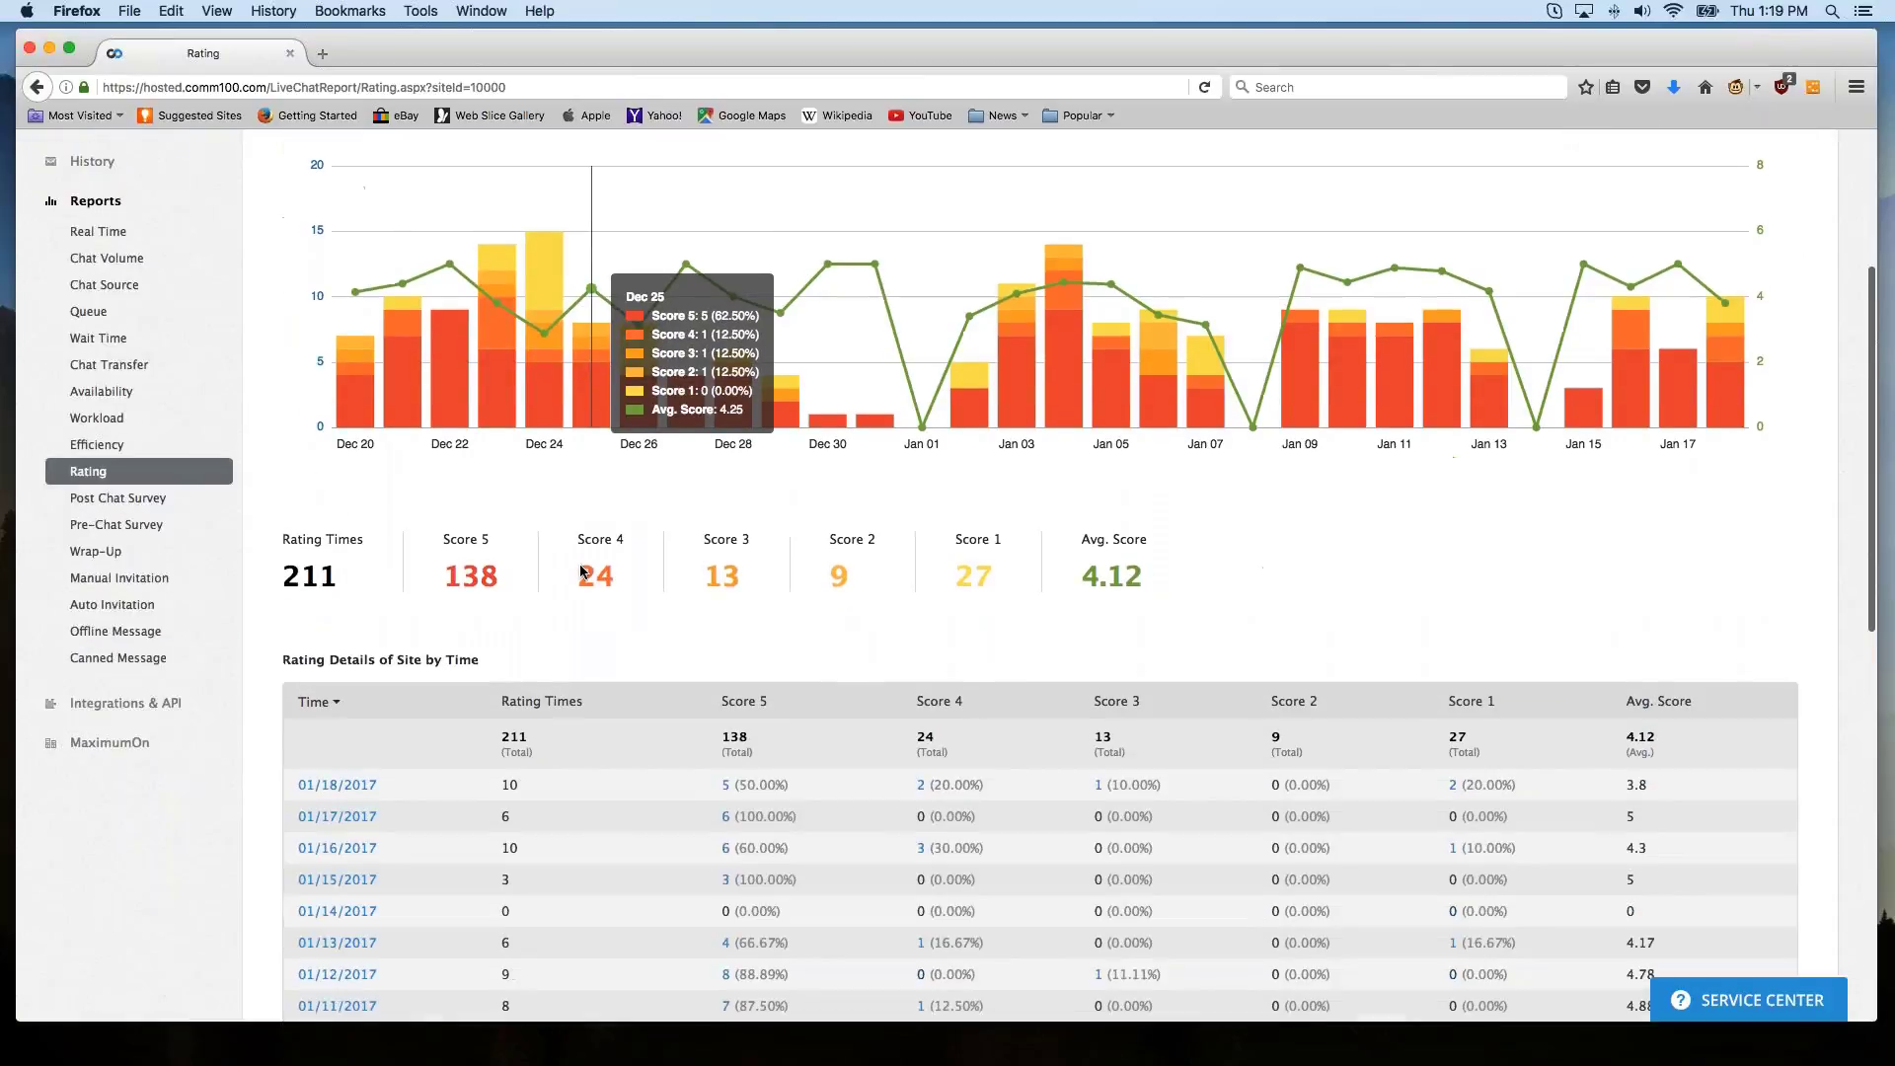
scroll(581, 571, up, 4)
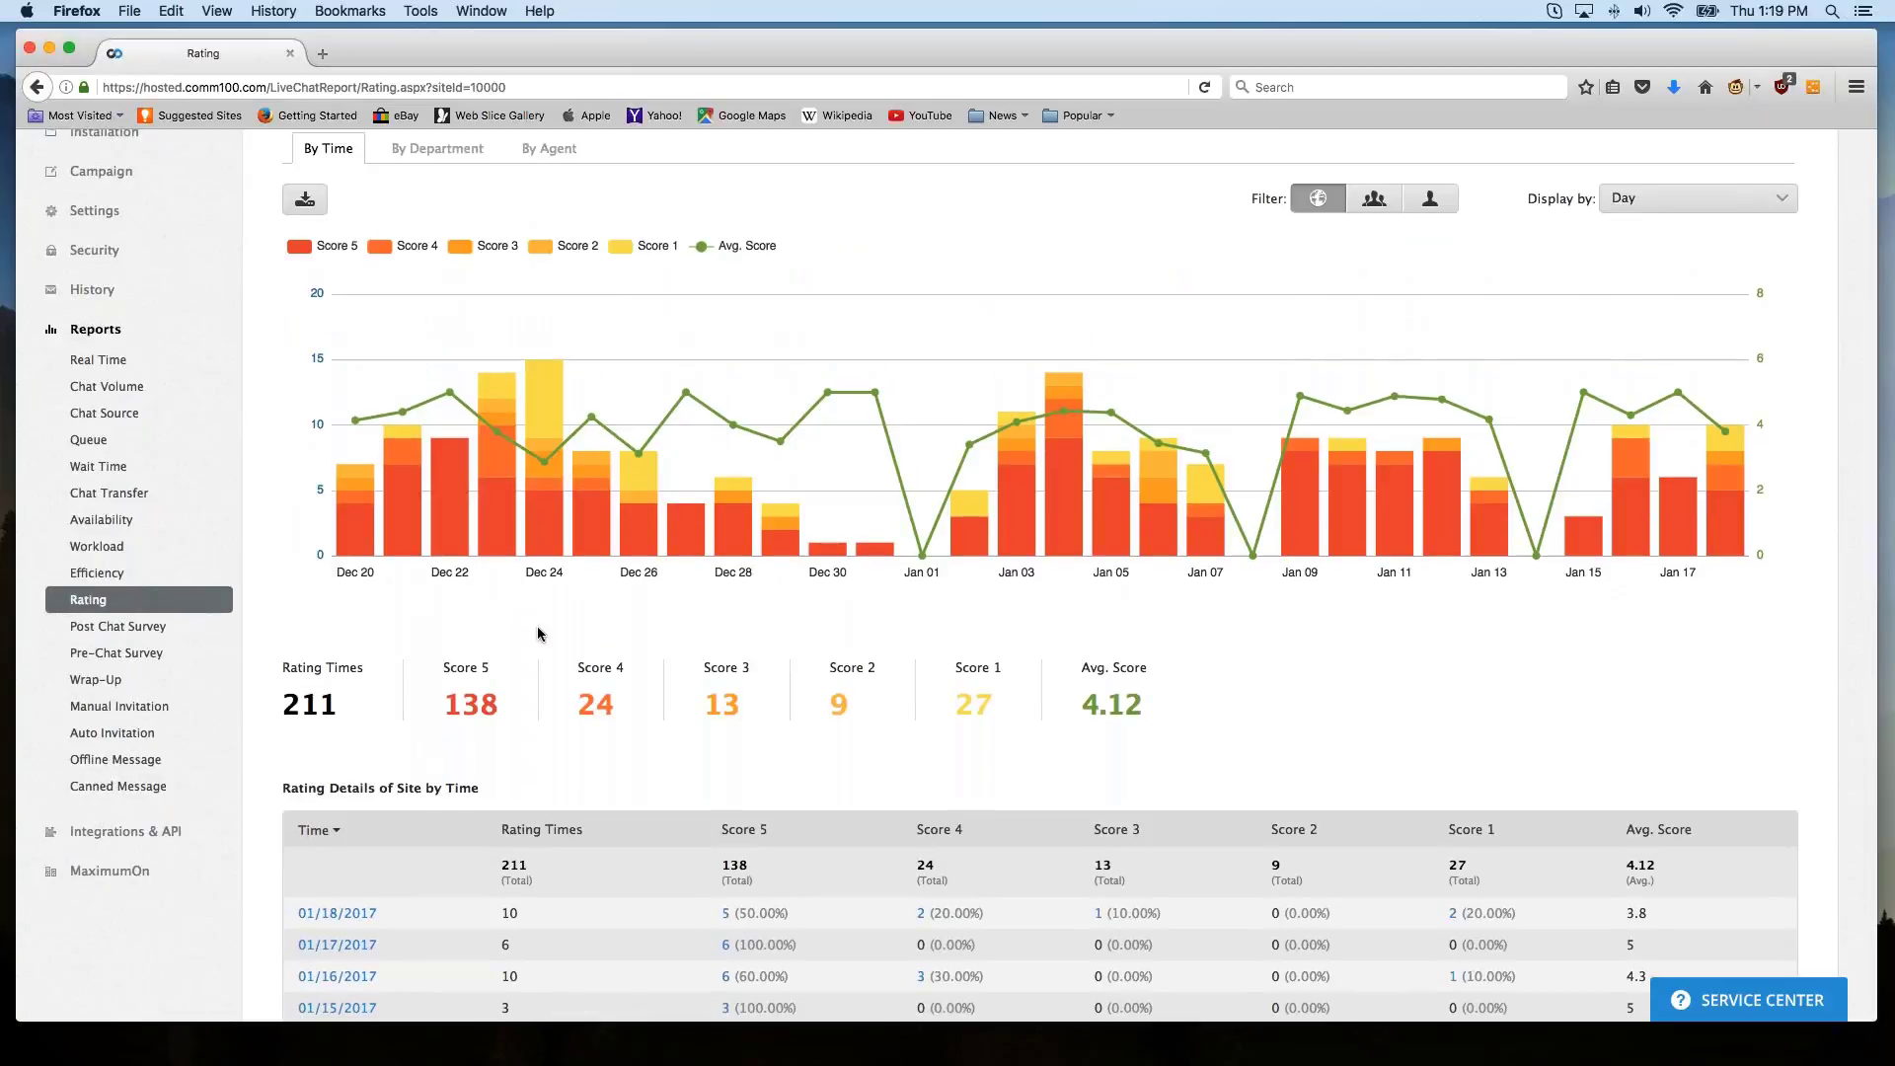
scroll(537, 631, up, 1)
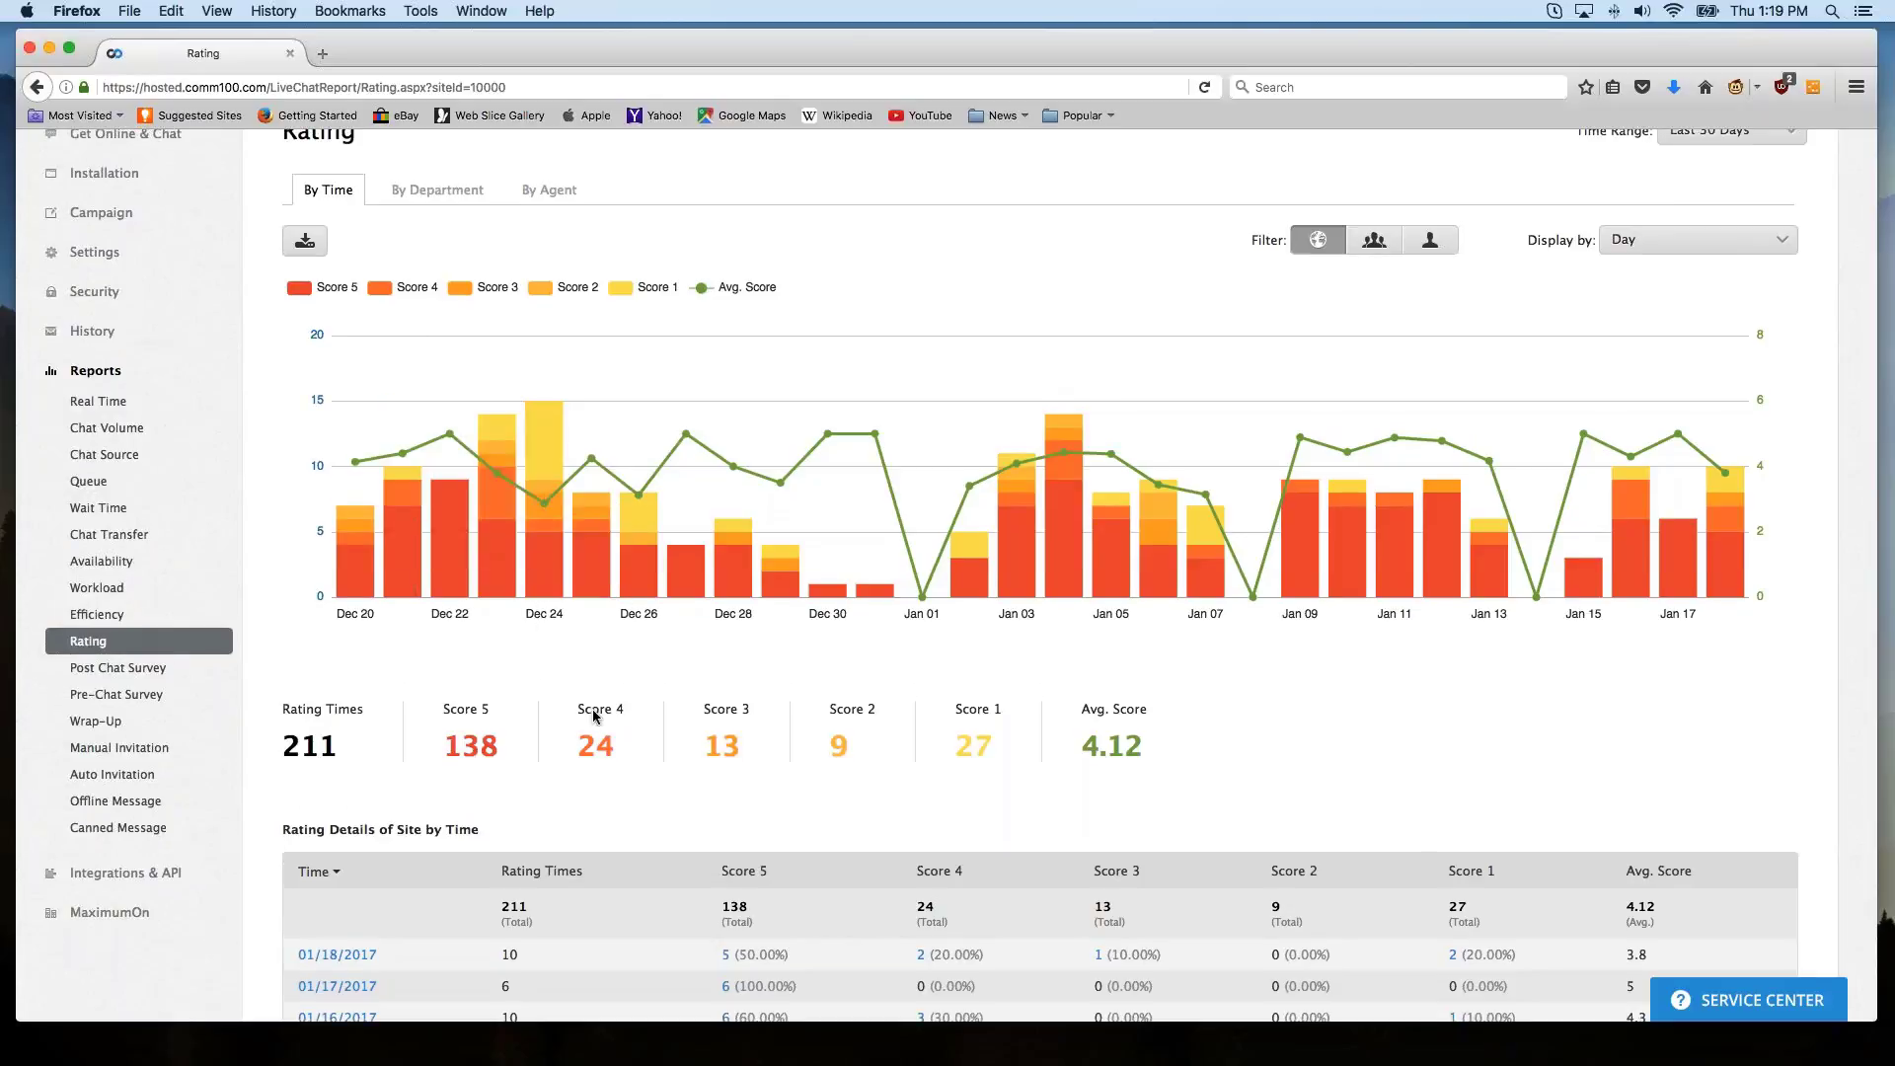
scroll(593, 714, down, 5)
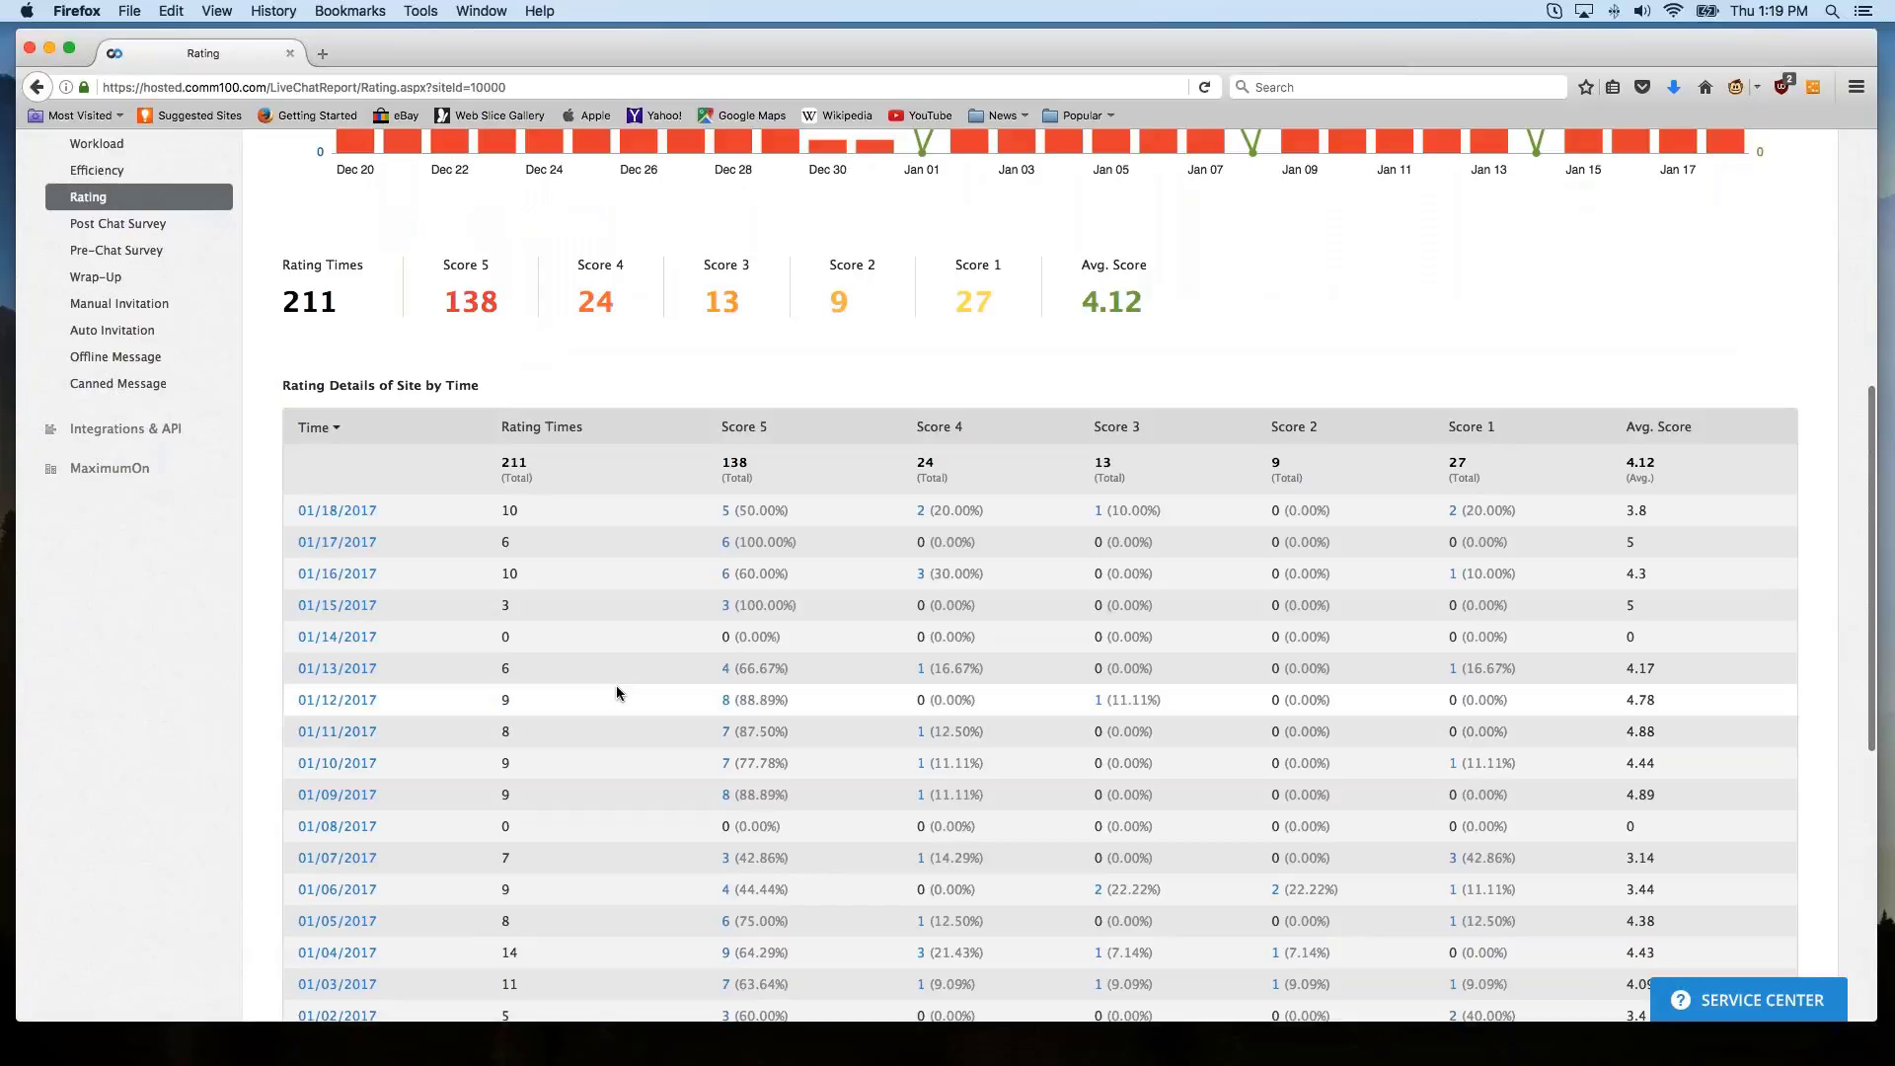
scroll(616, 689, up, 1)
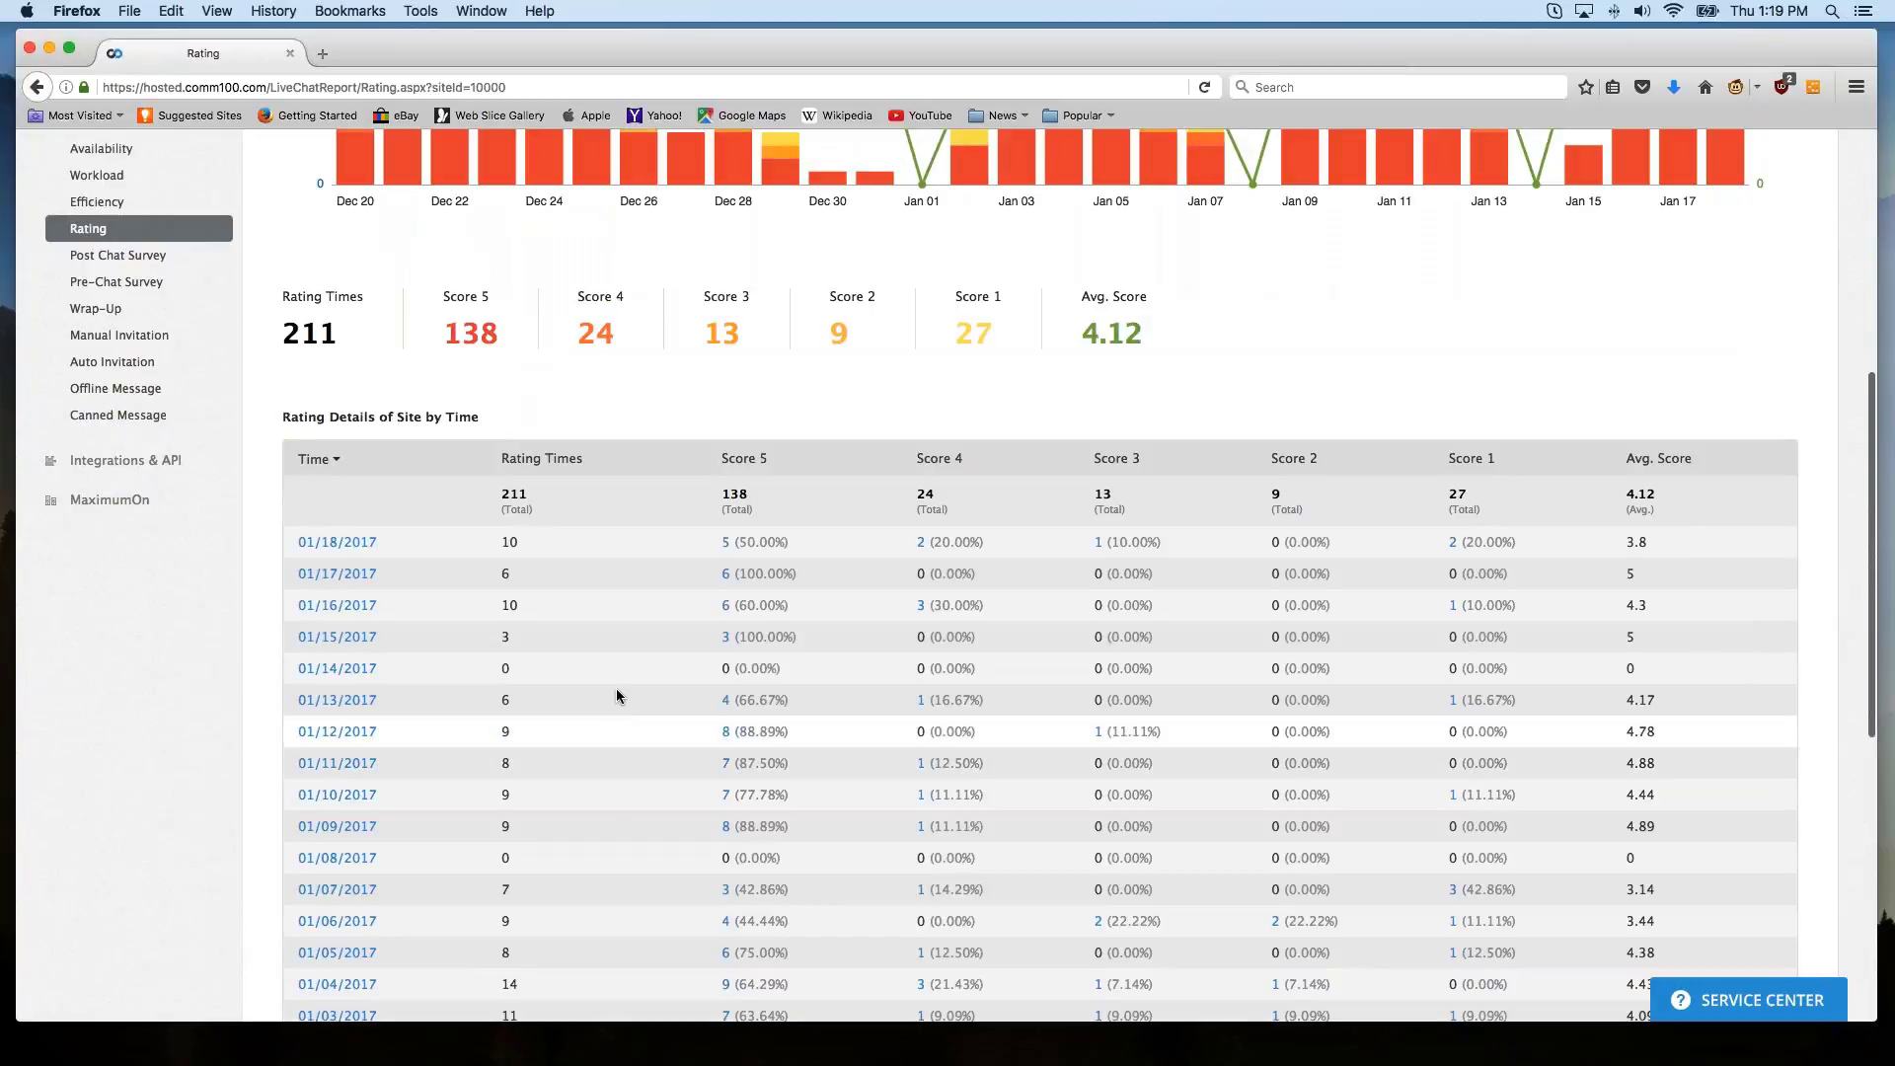
scroll(616, 696, up, 2)
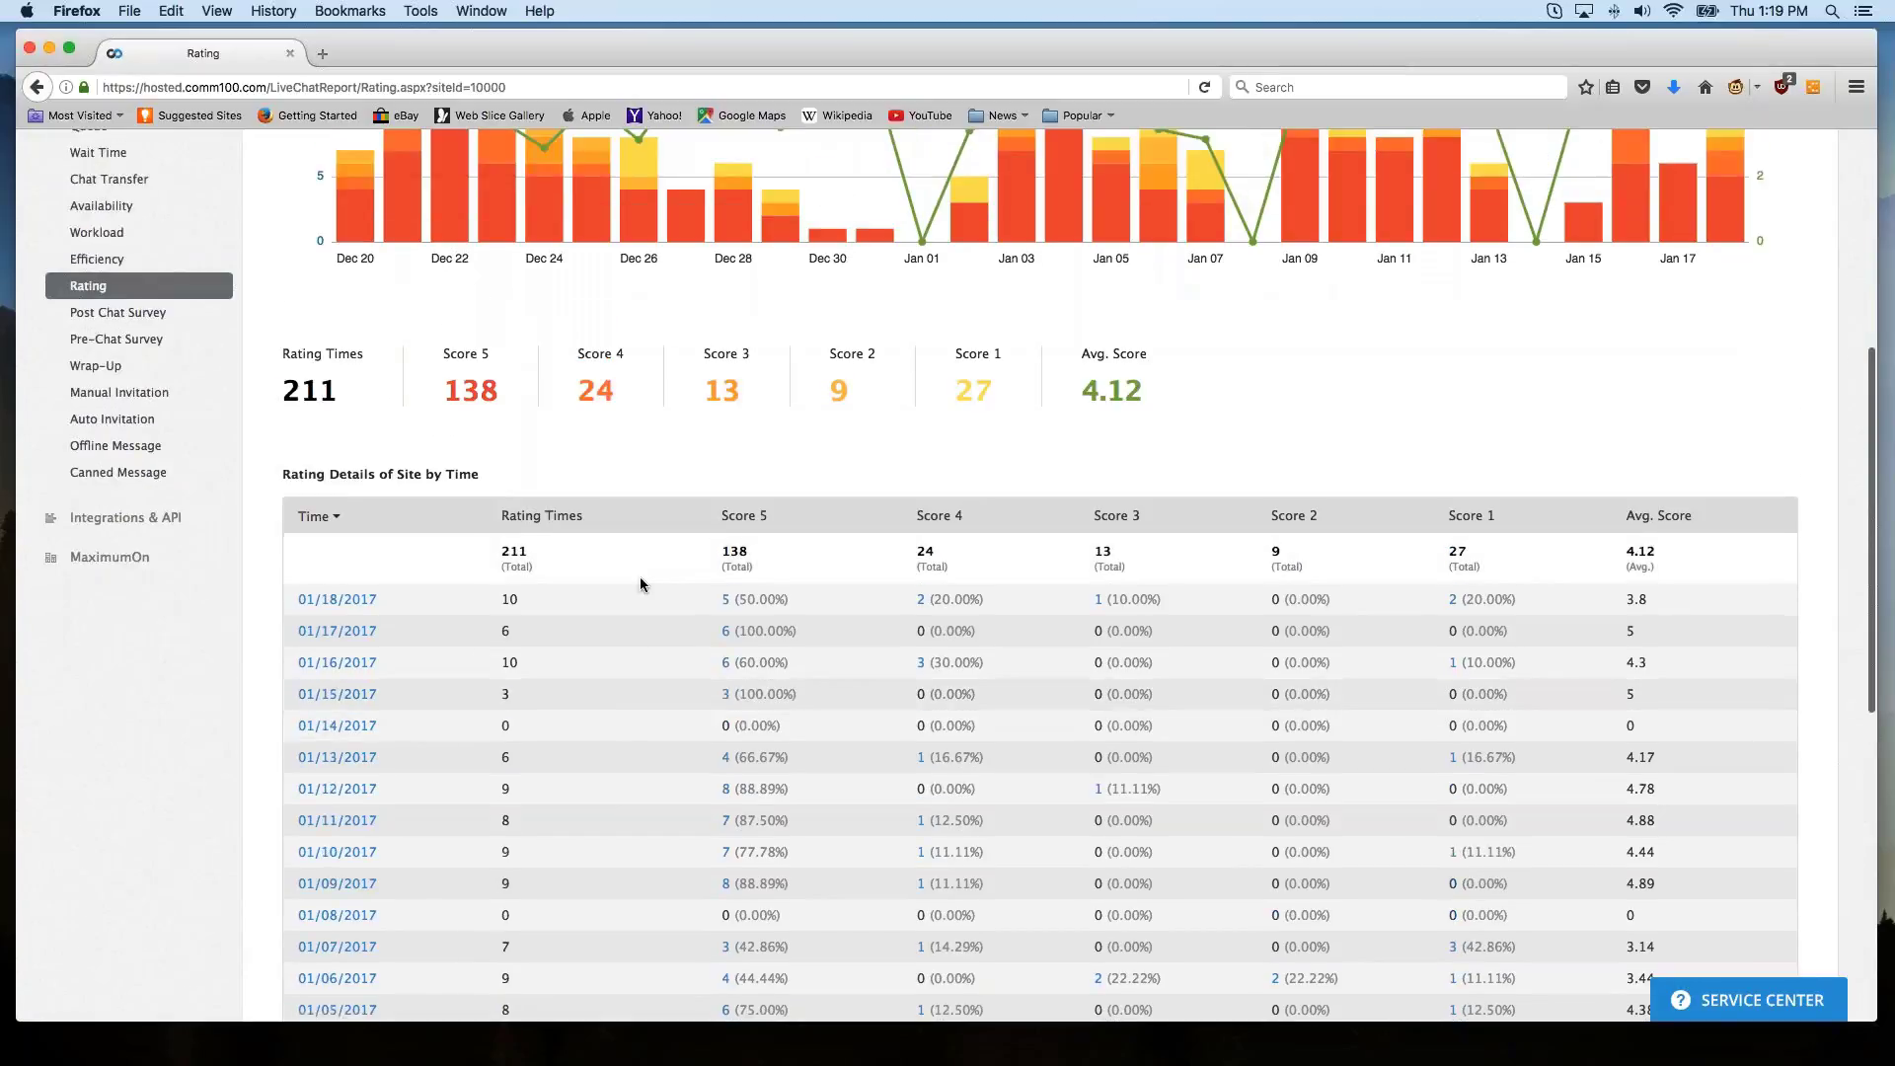
scroll(749, 739, up, 2)
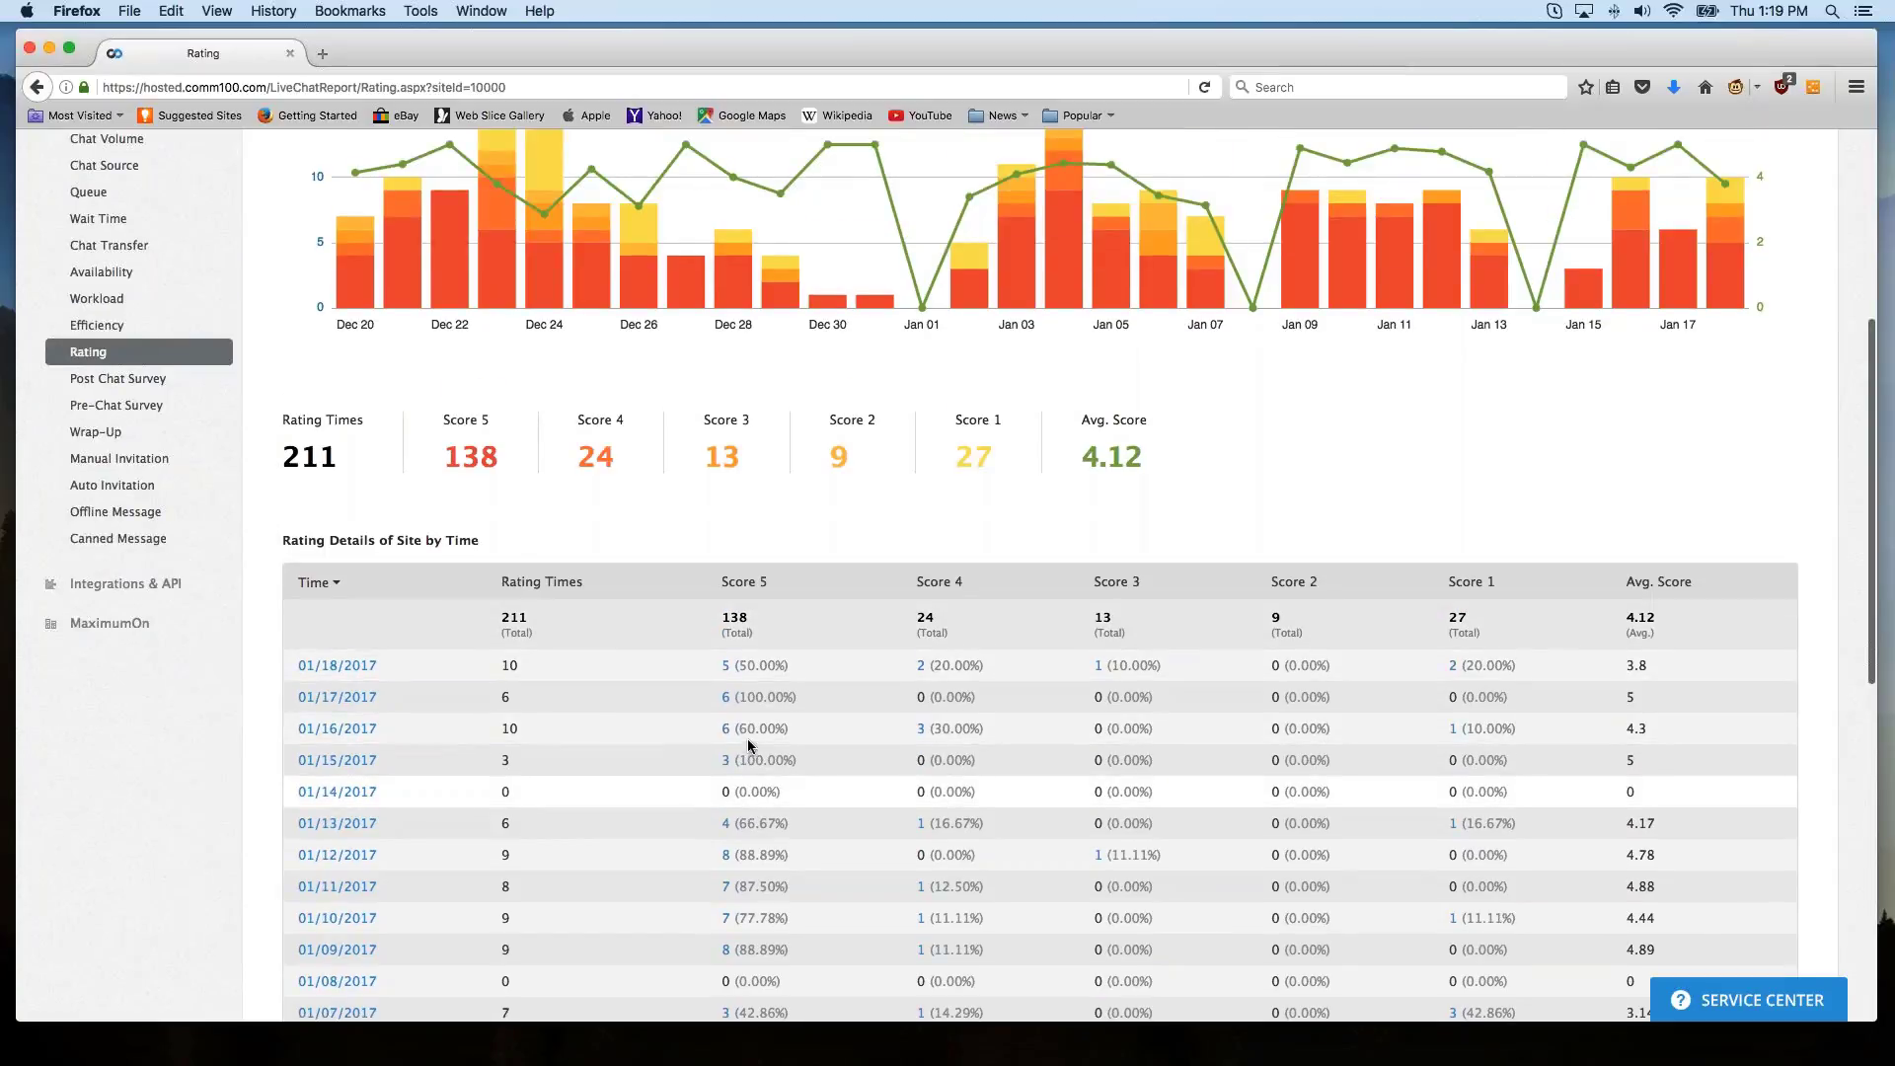
Review the daily rating chart and score totals, and view the rating averages and details by department.
scroll(748, 738, up, 6)
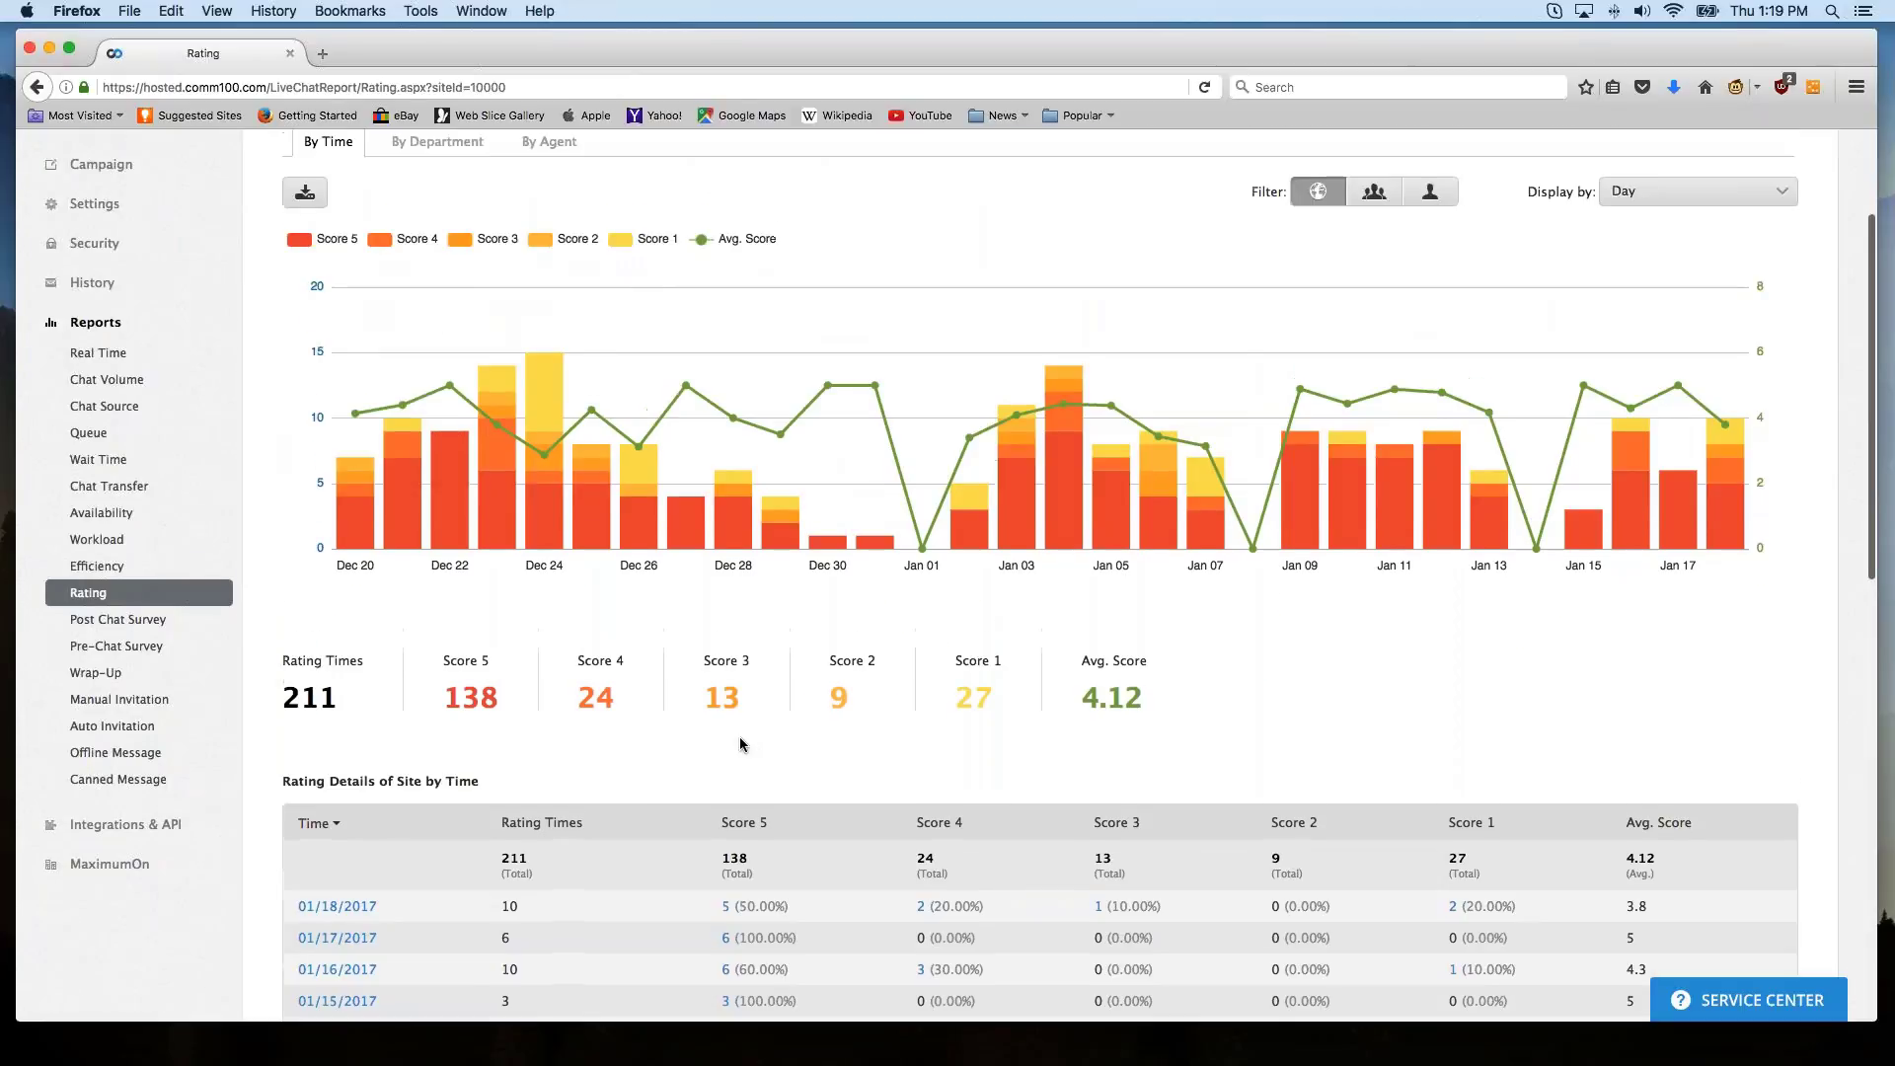
scroll(744, 744, up, 4)
scroll(821, 782, down, 3)
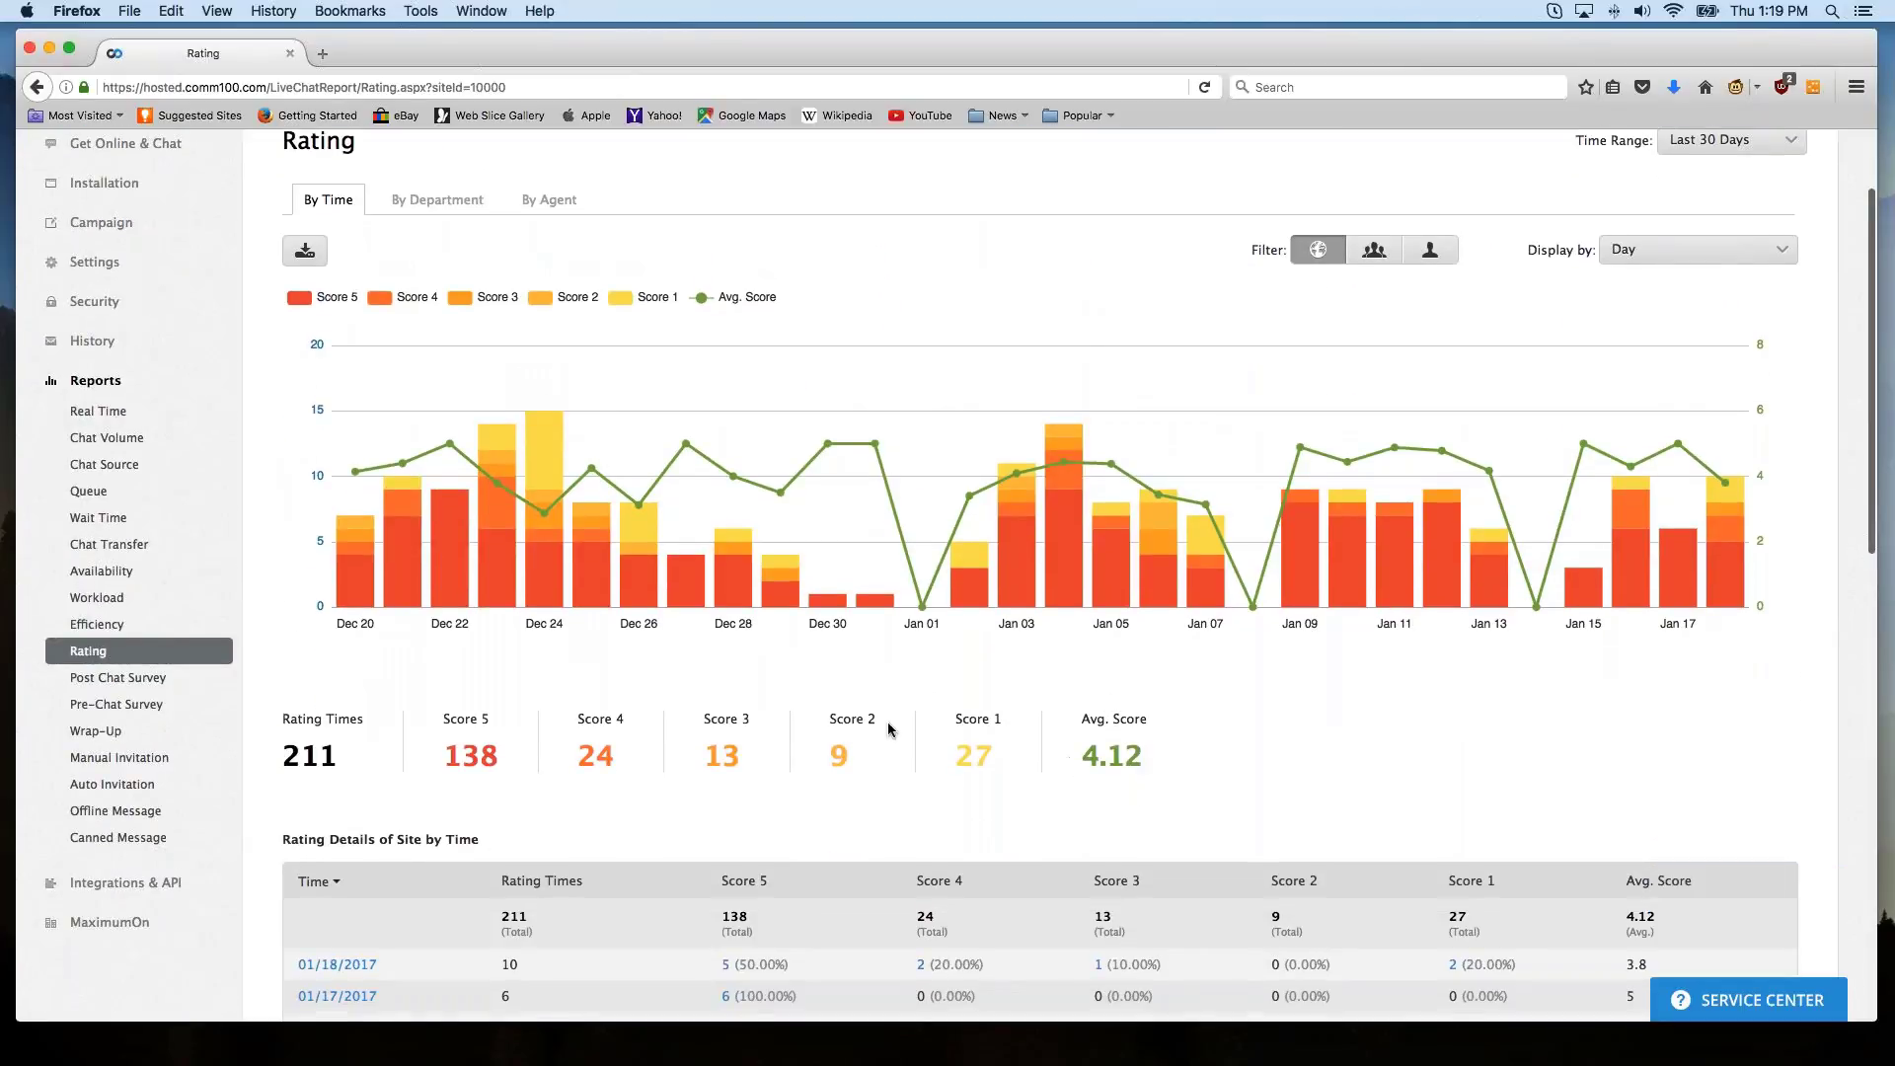
mouse_move(755, 583)
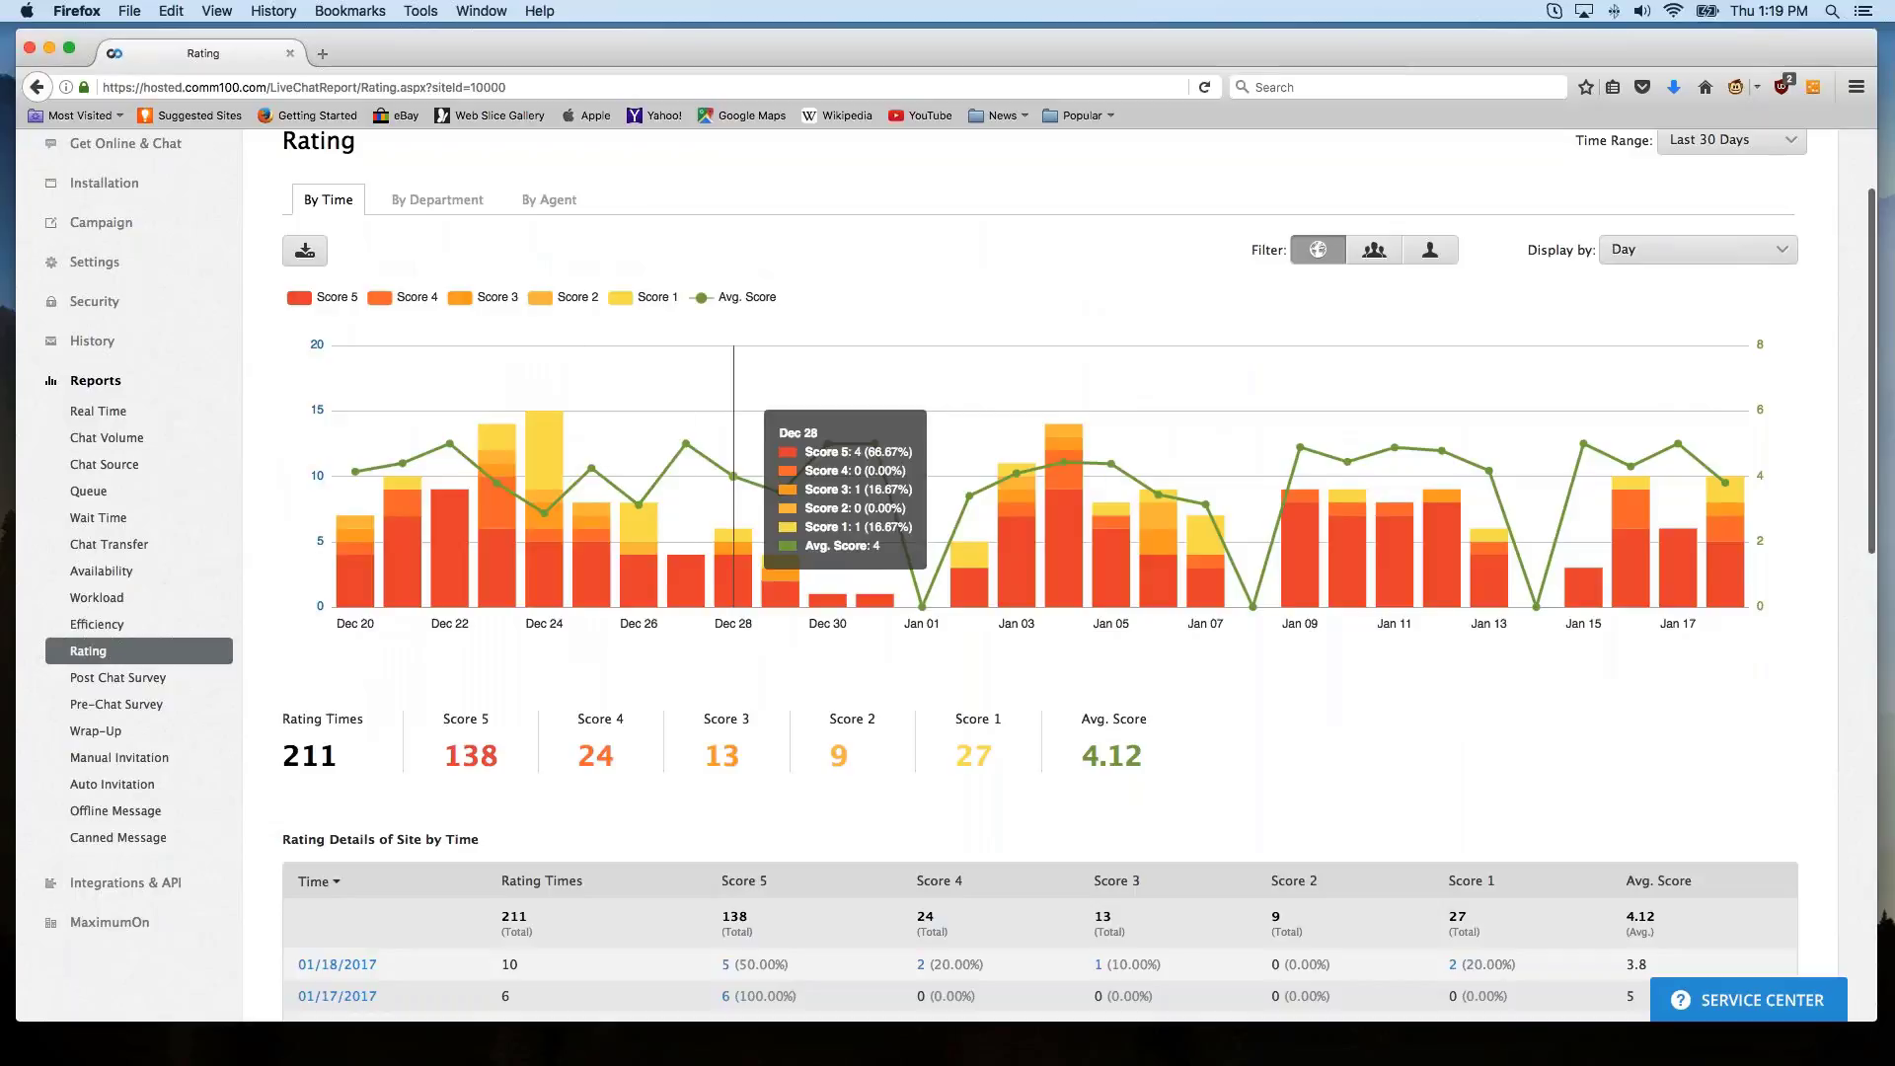
click(422, 199)
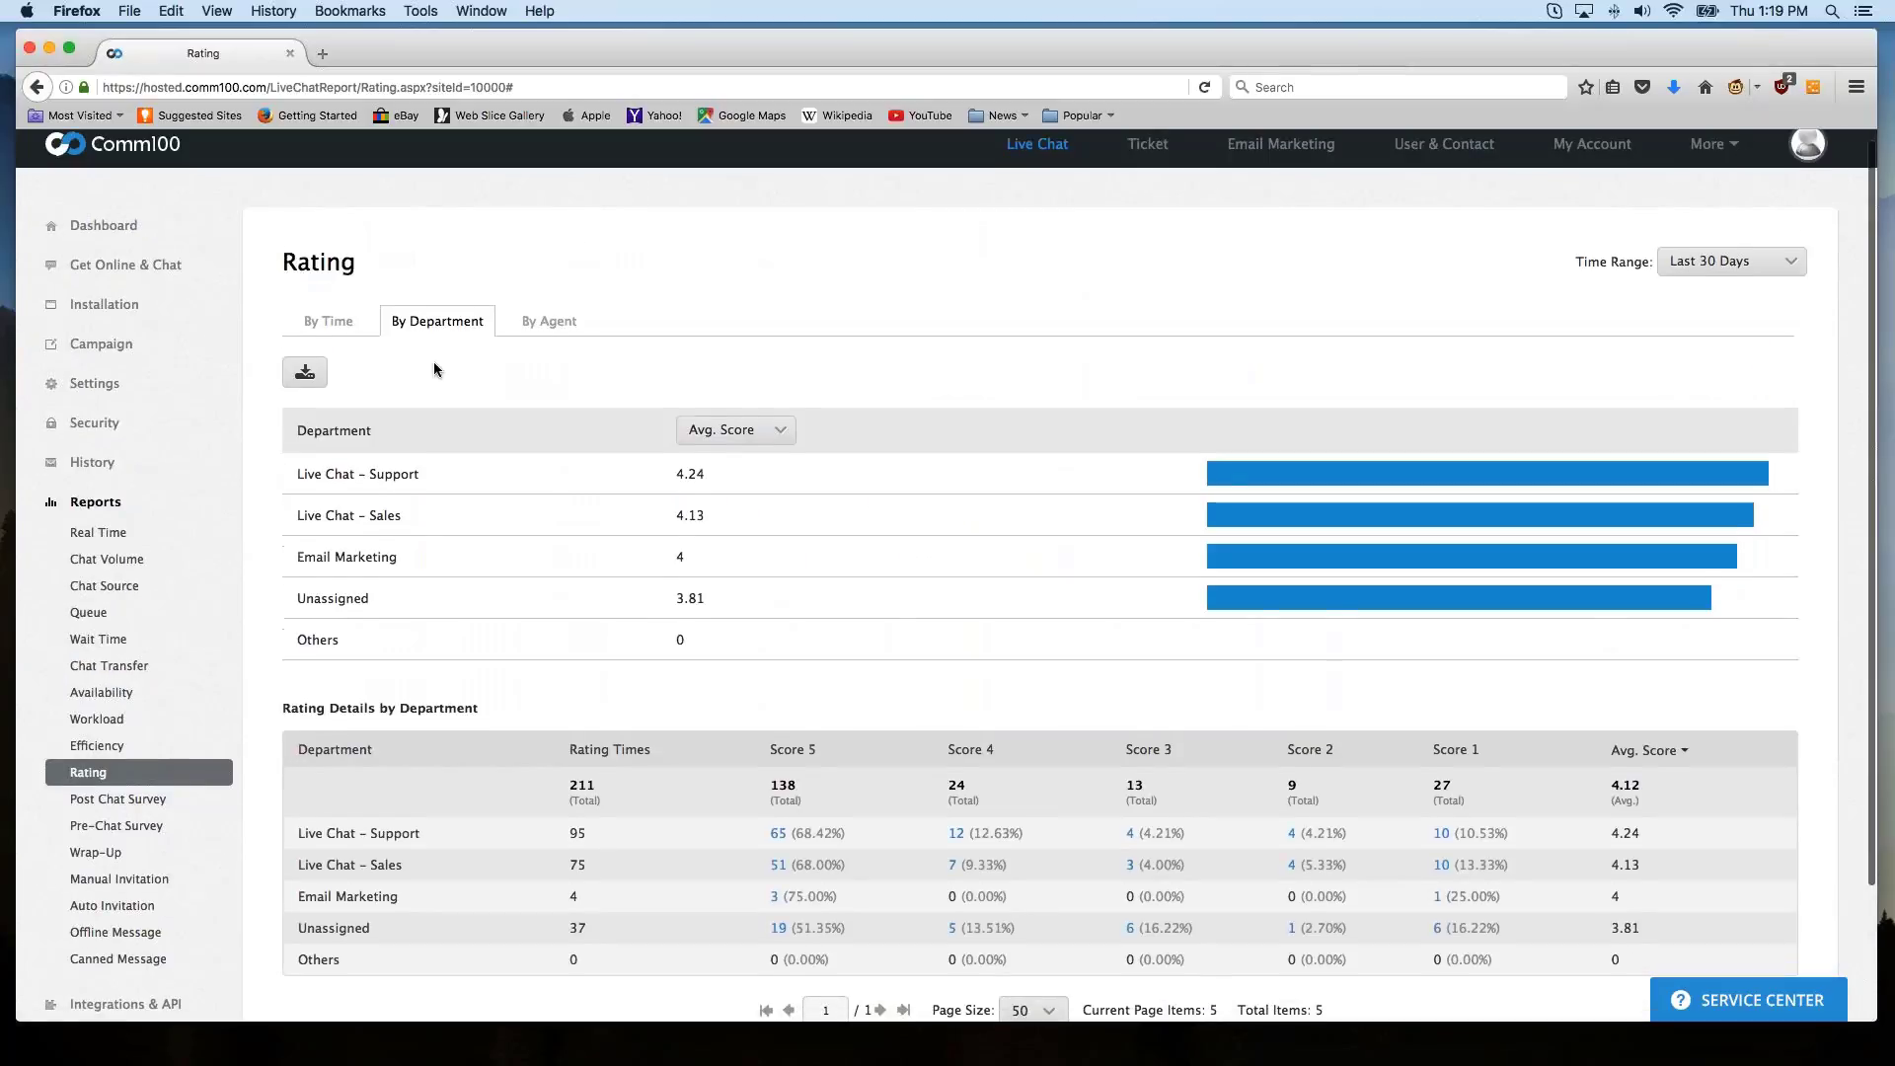
scroll(434, 362, down, 3)
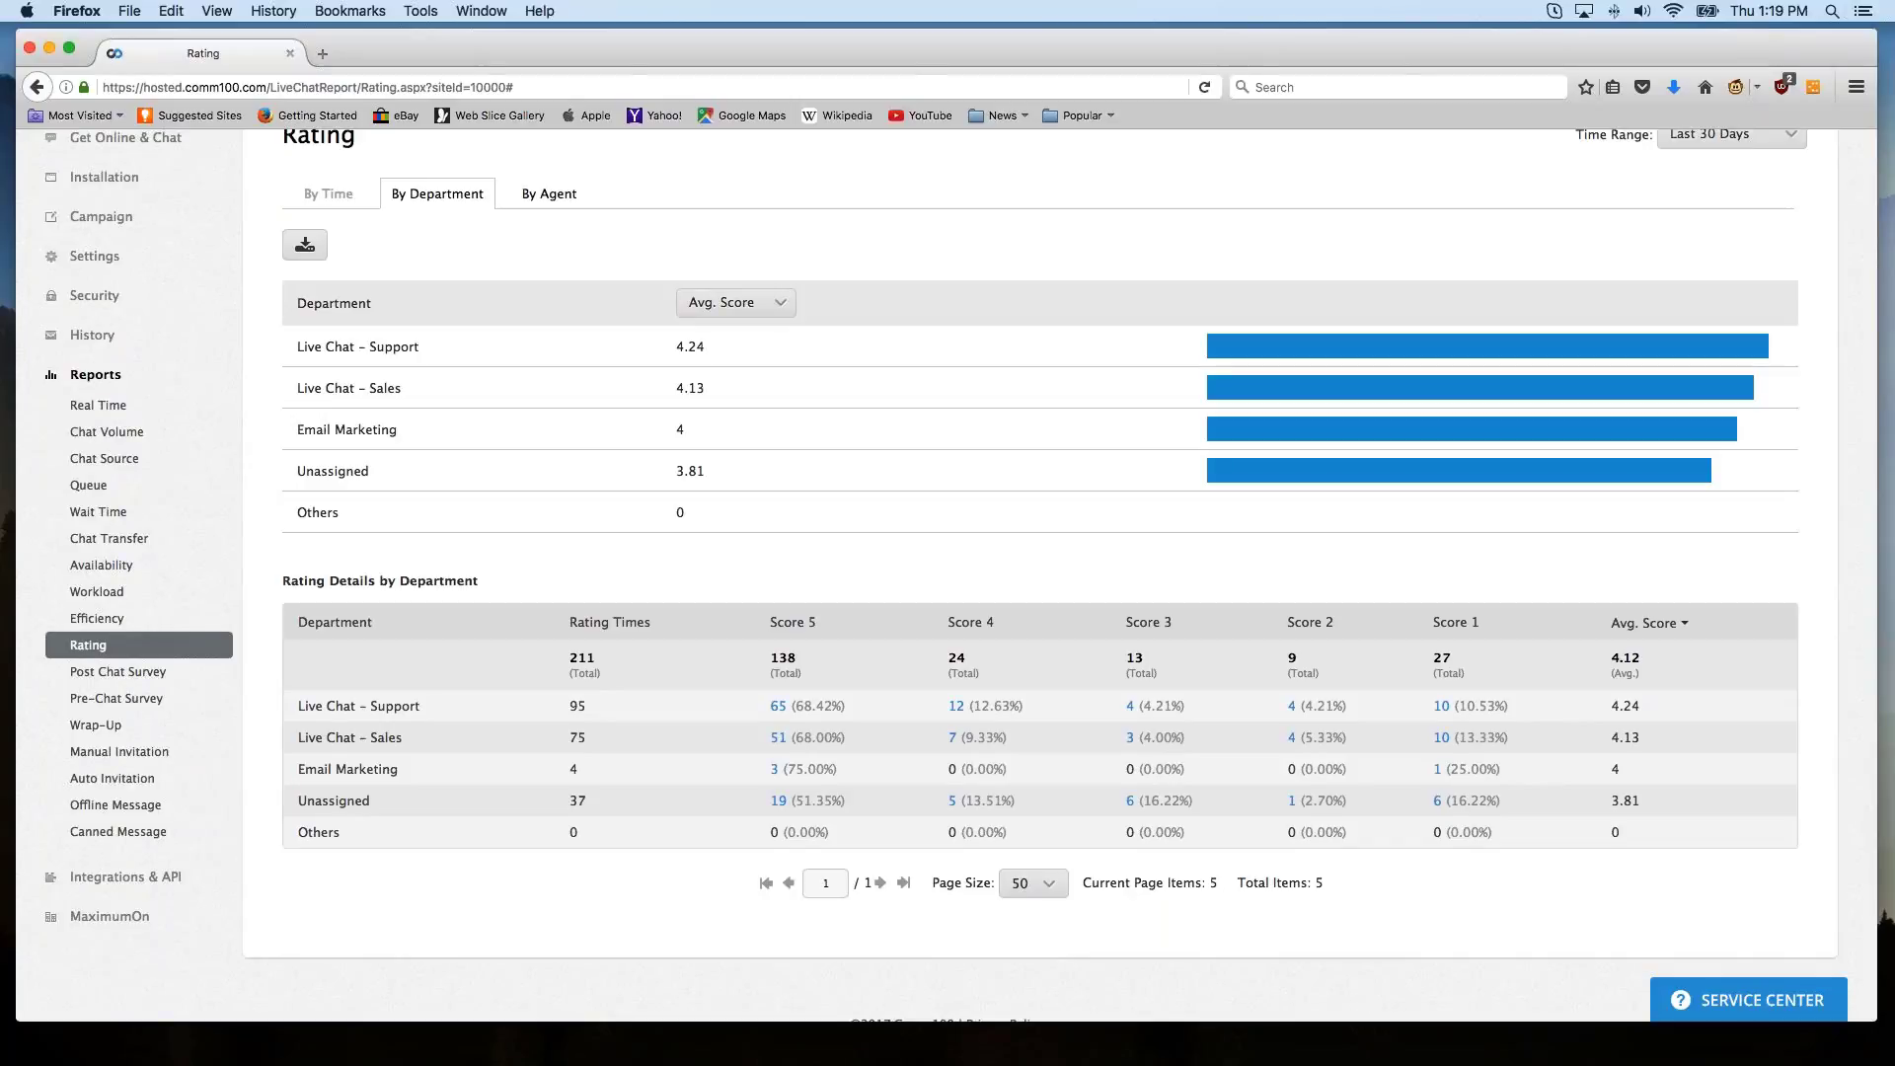
Show the Rating report by agent and look over the top agents' average scores and rating details.
click(543, 193)
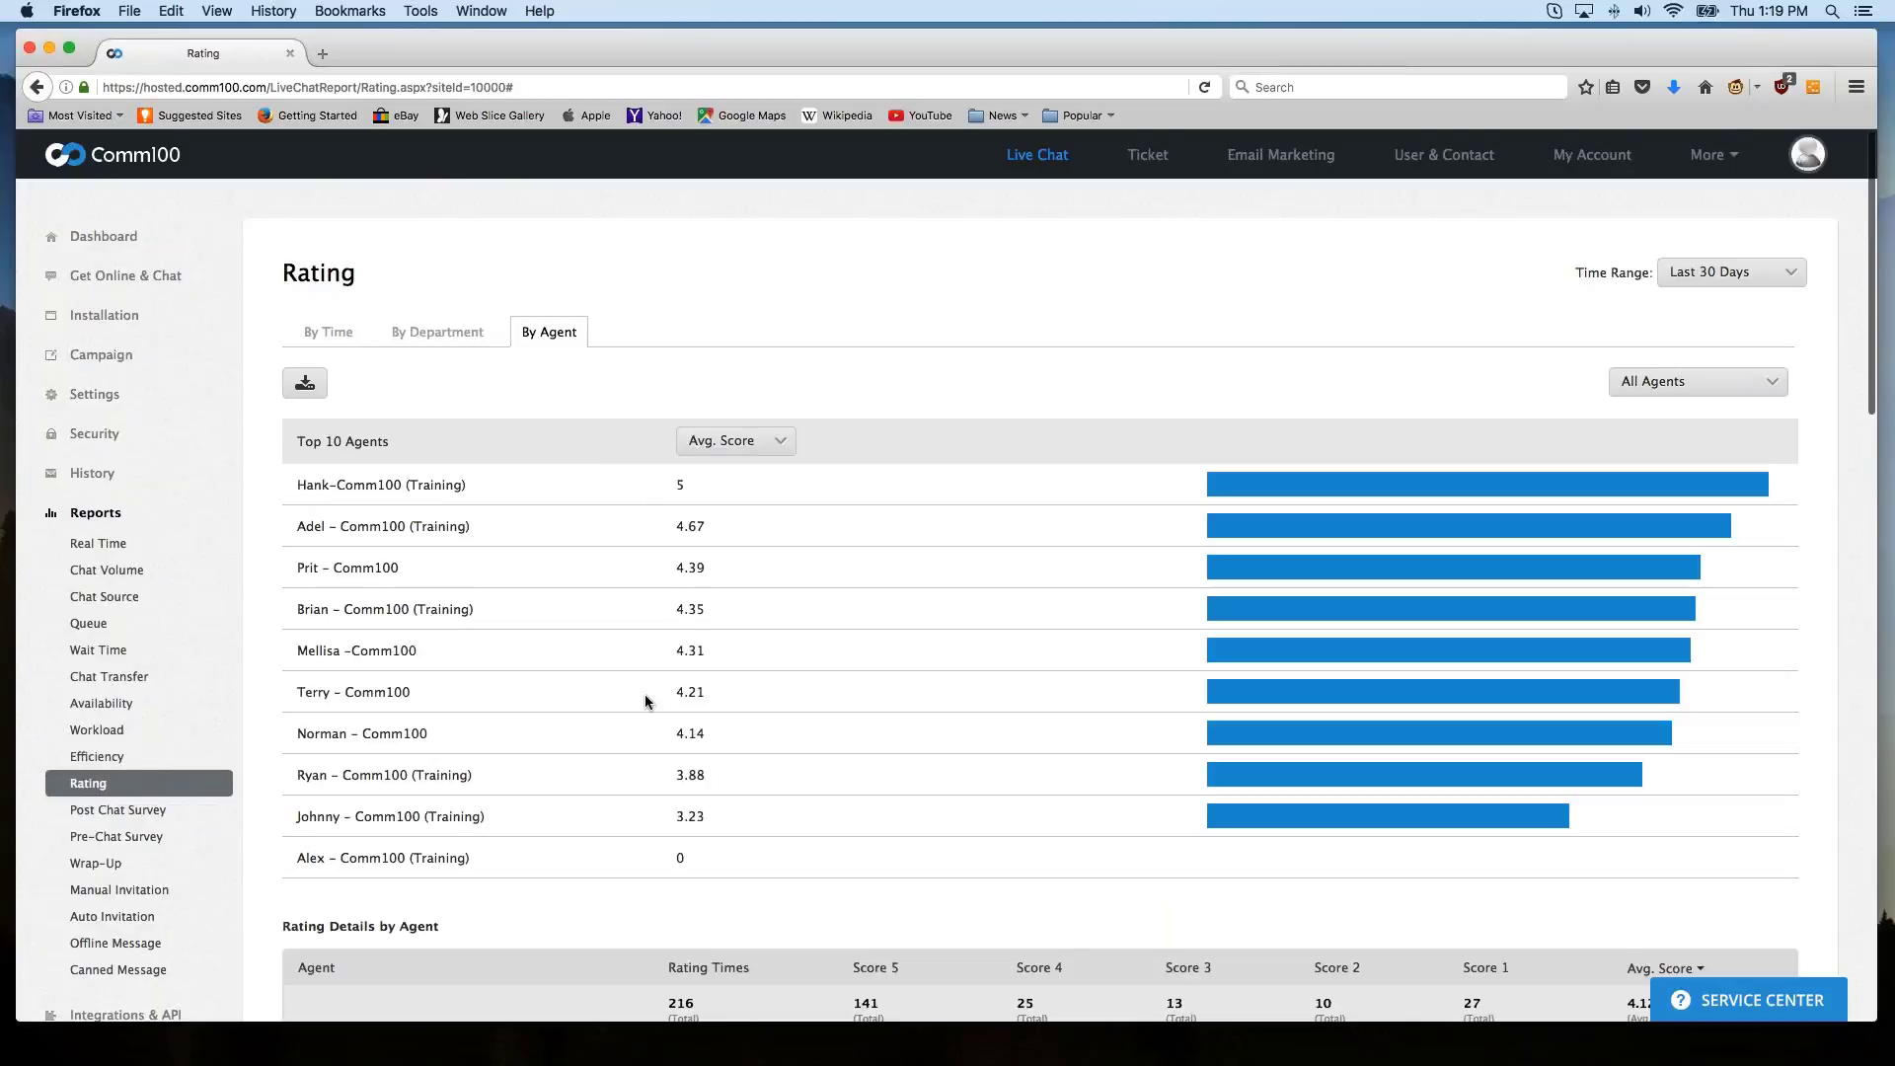
scroll(643, 757, down, 5)
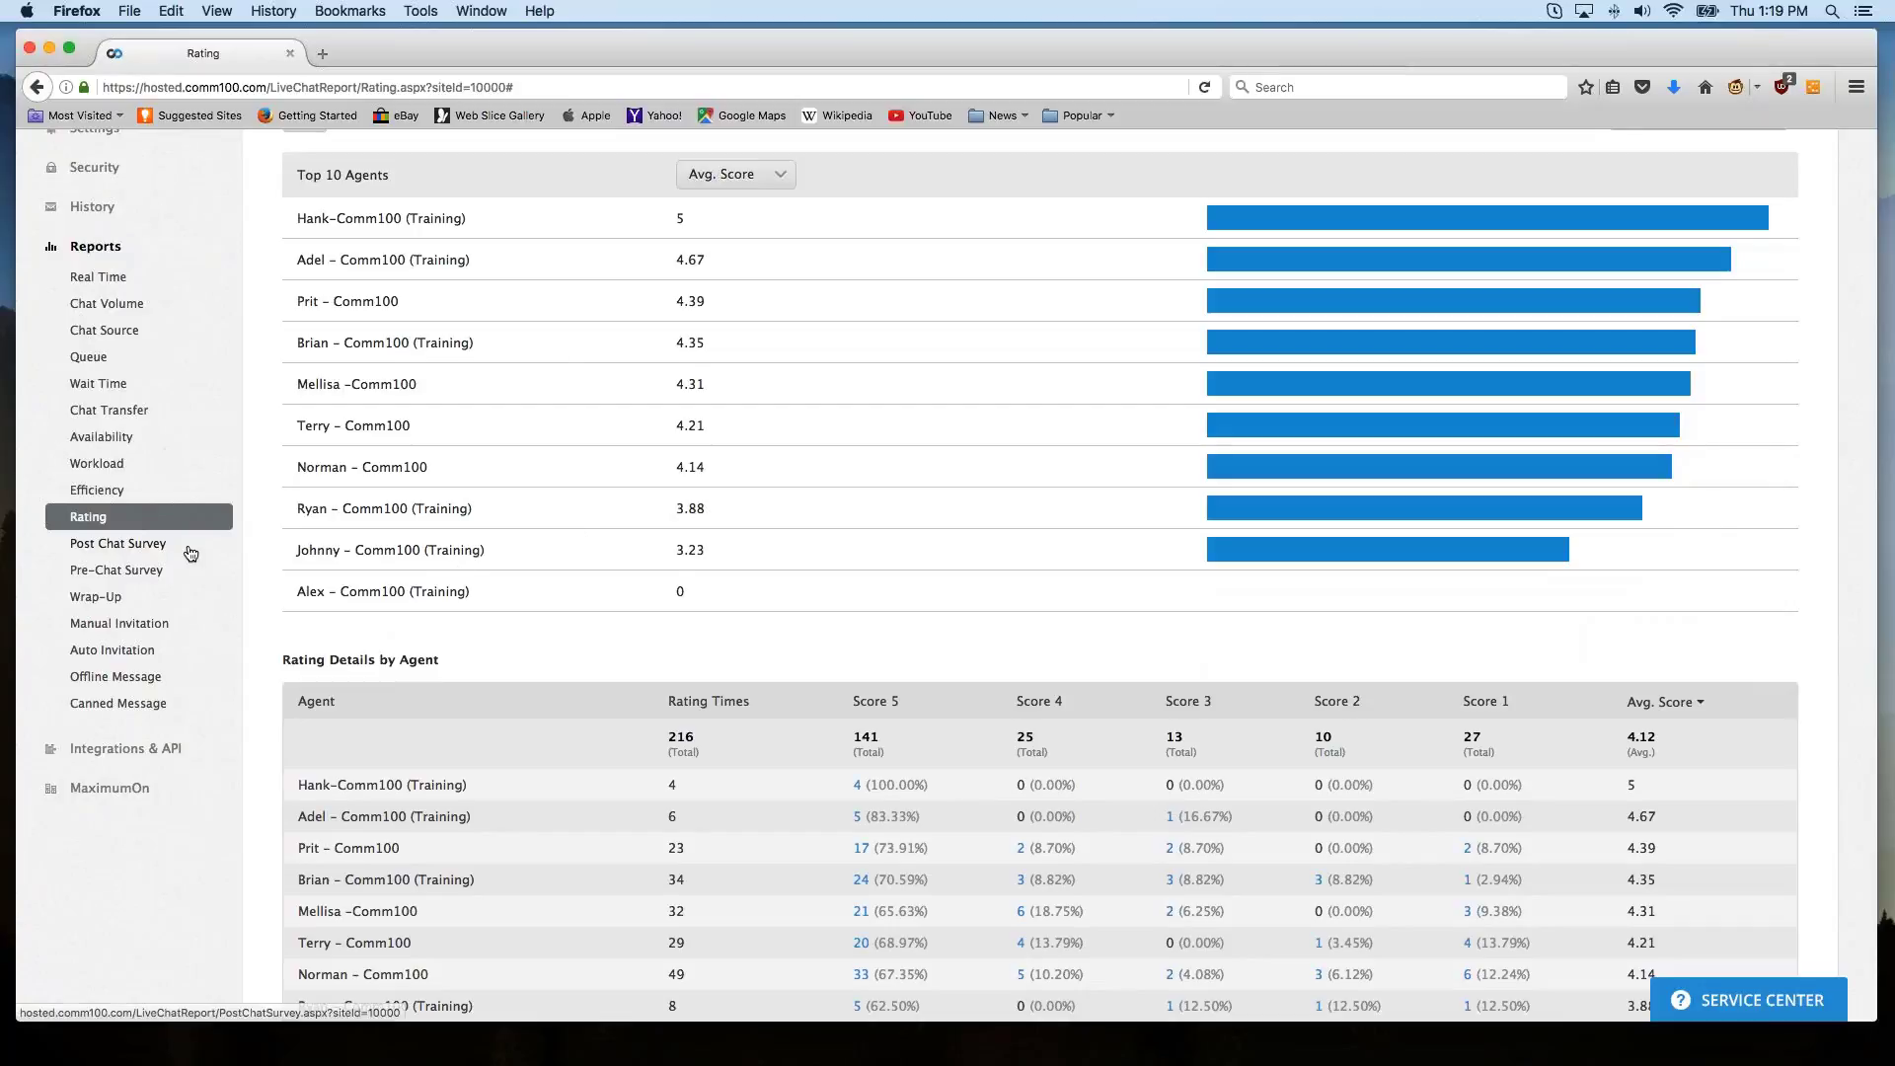
scroll(163, 555, up, 2)
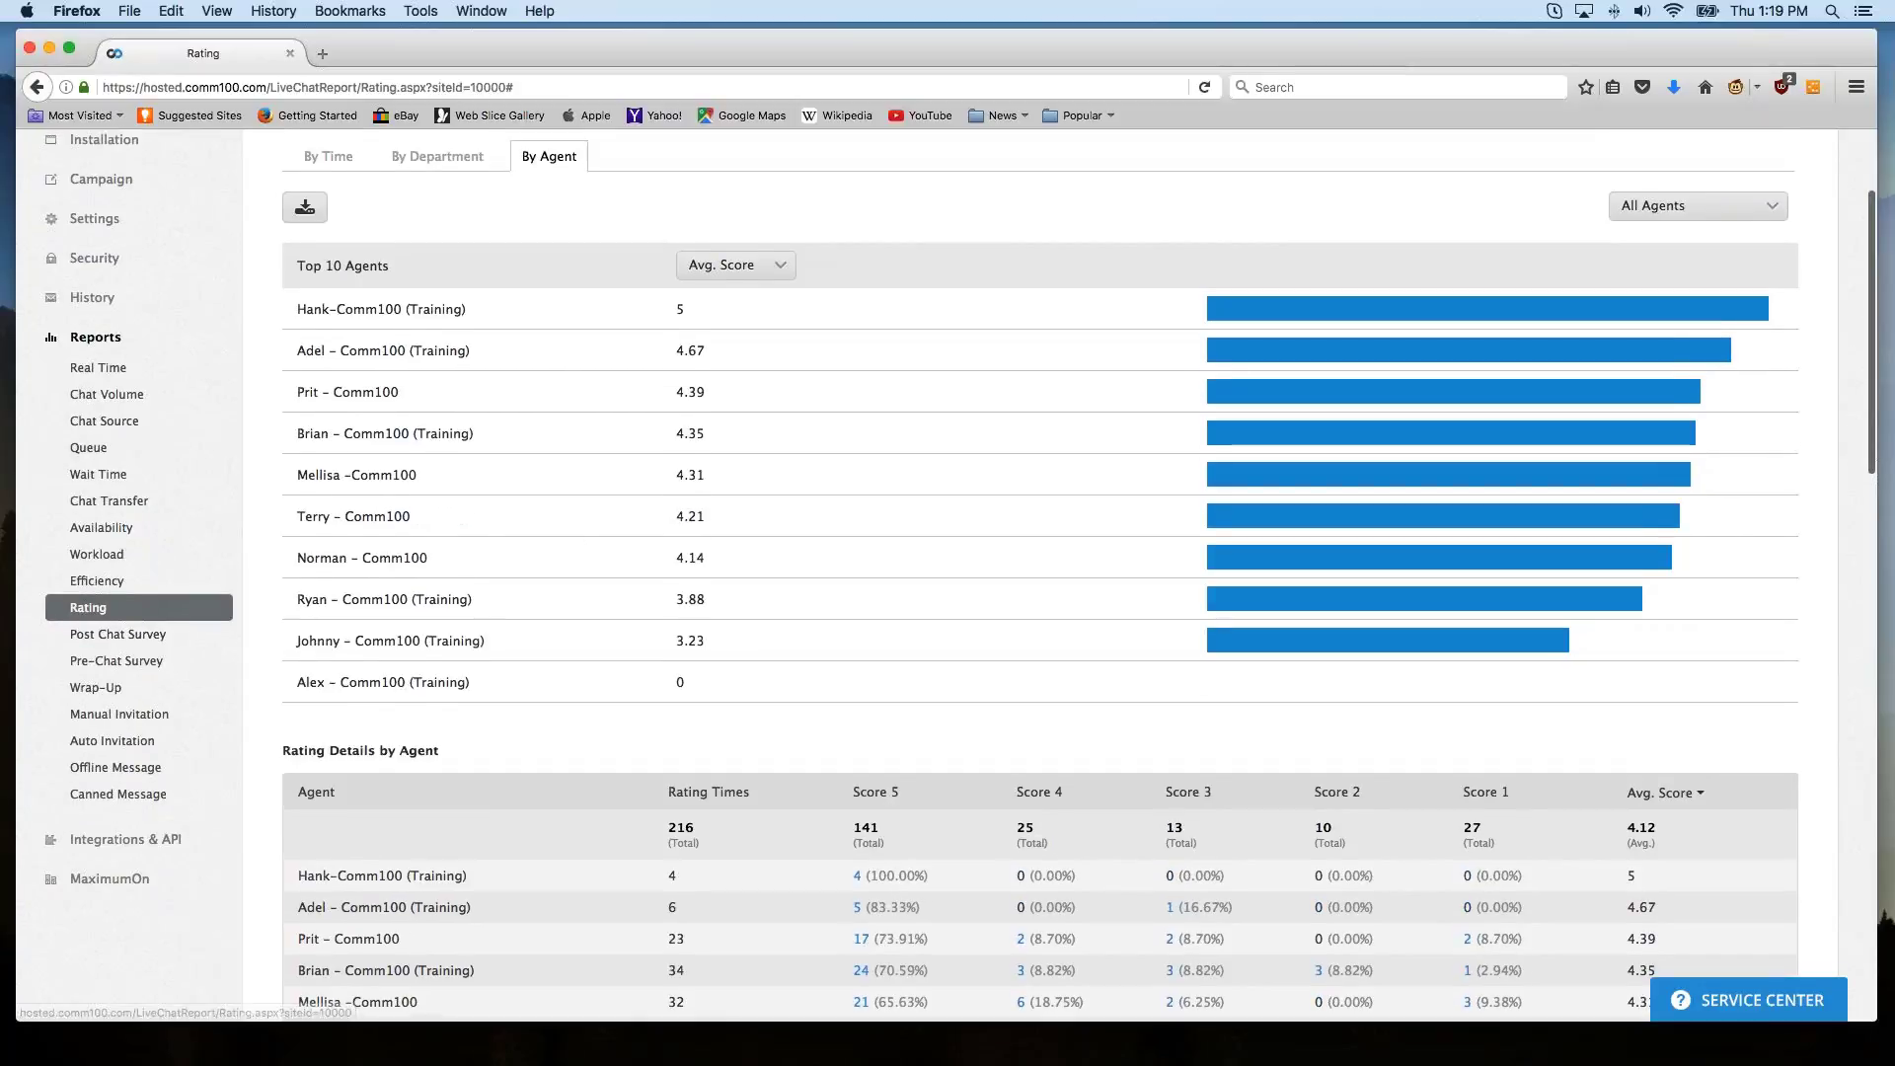
Open the Post Chat Survey report and examine the answer counts, percentages and pie charts for each campaign's questions.
click(148, 634)
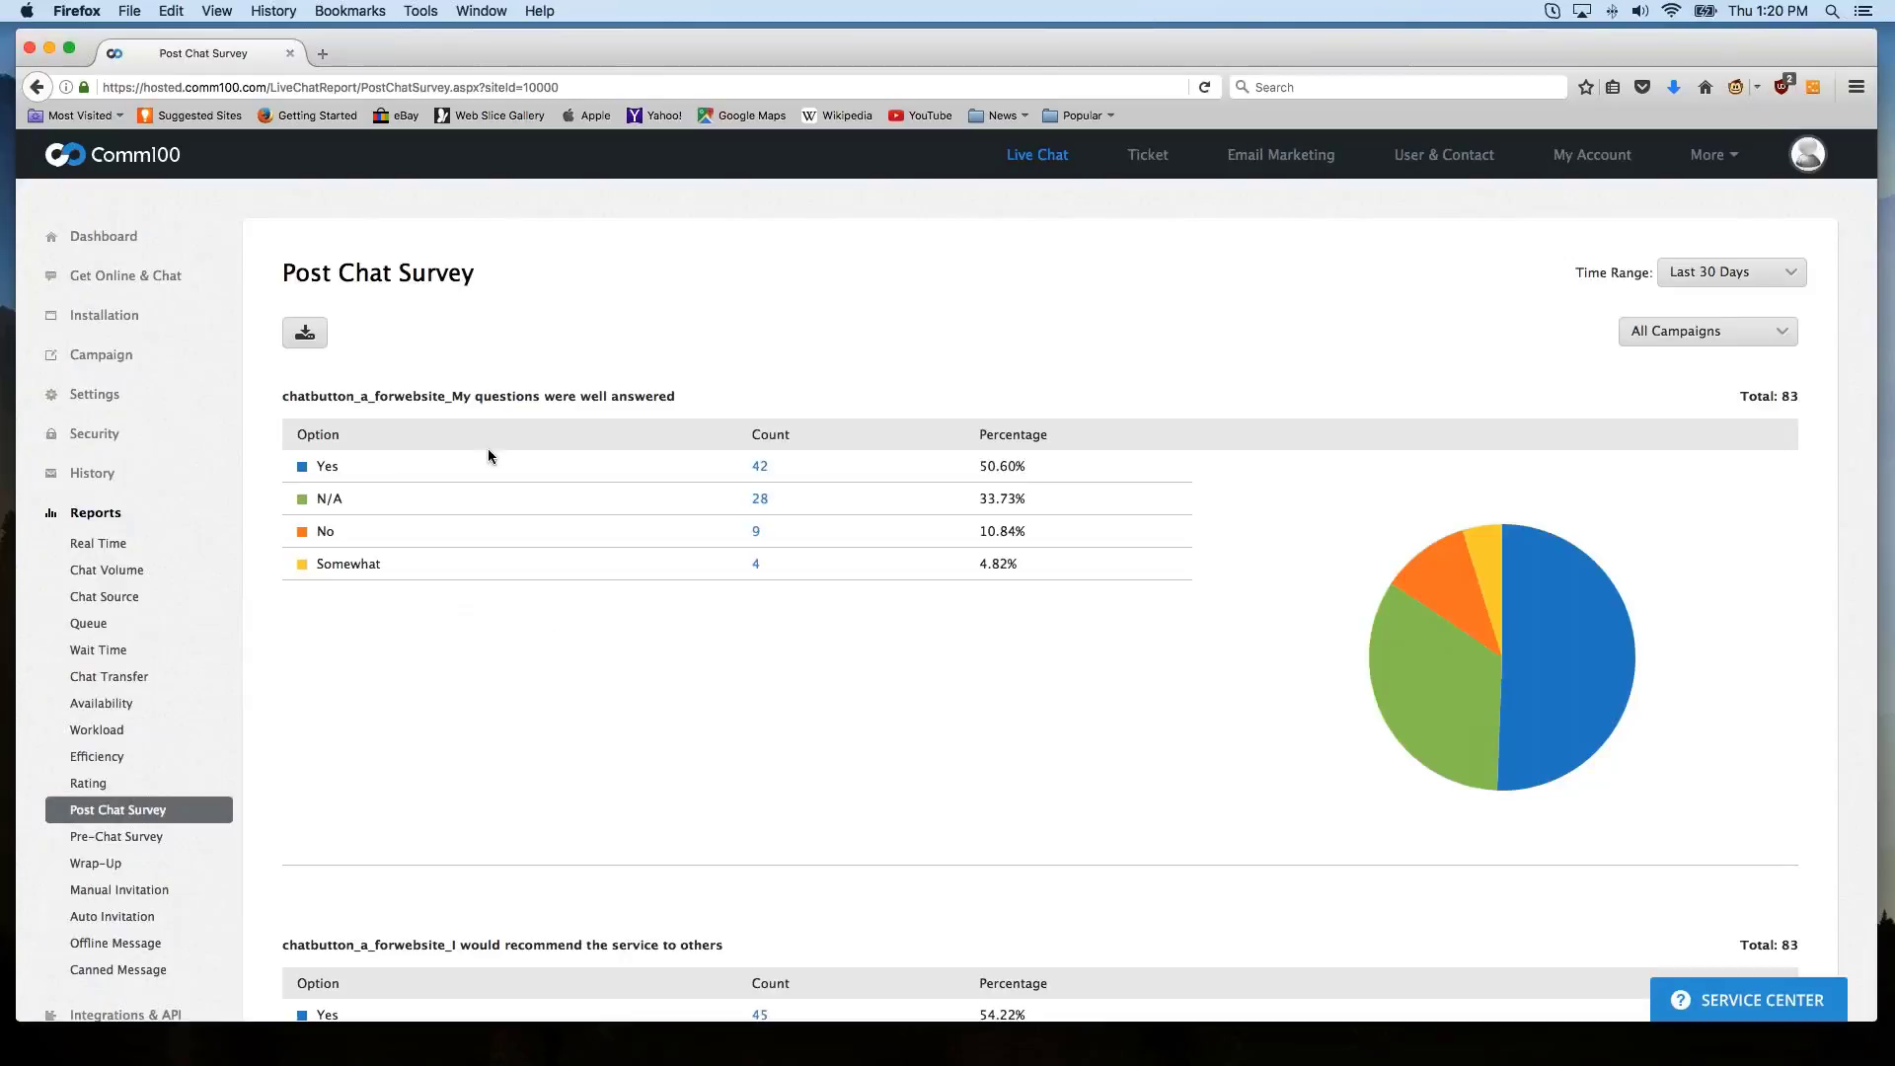
scroll(653, 419, down, 1)
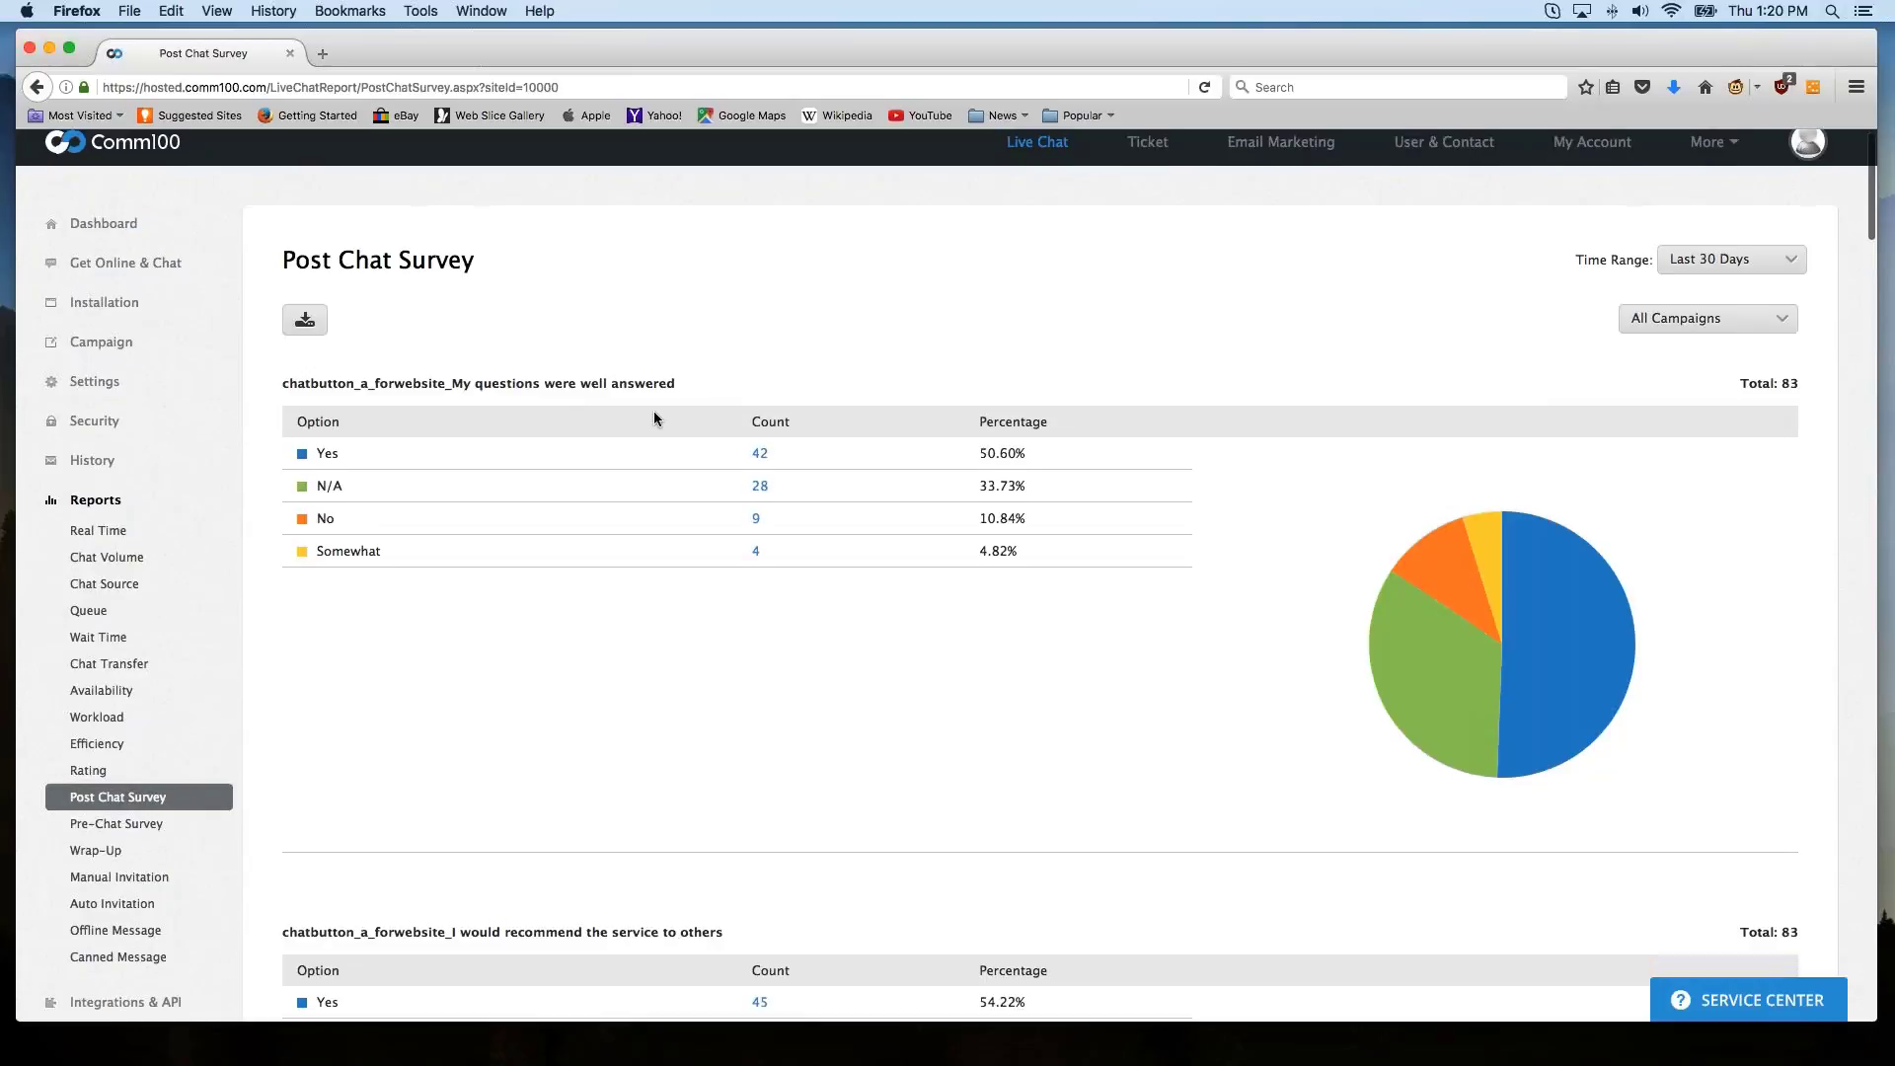
scroll(653, 411, down, 10)
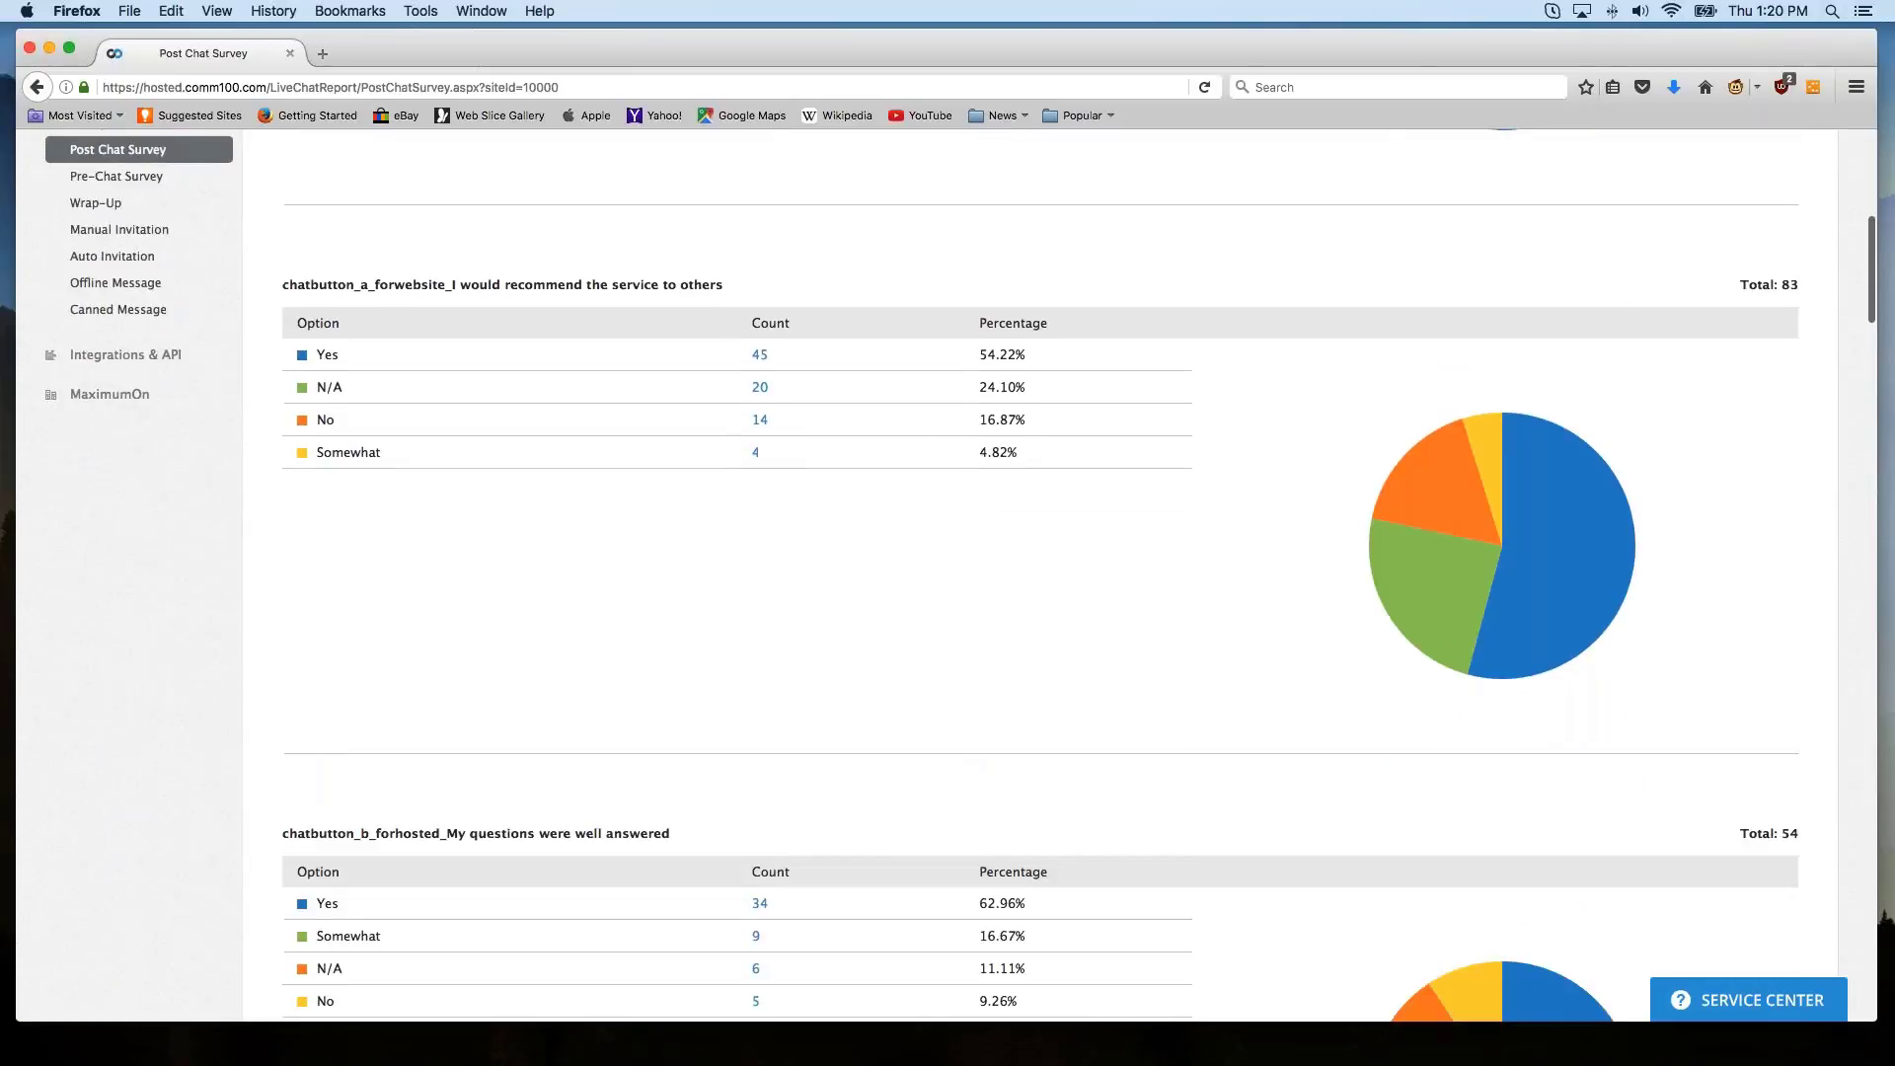
scroll(921, 572, down, 10)
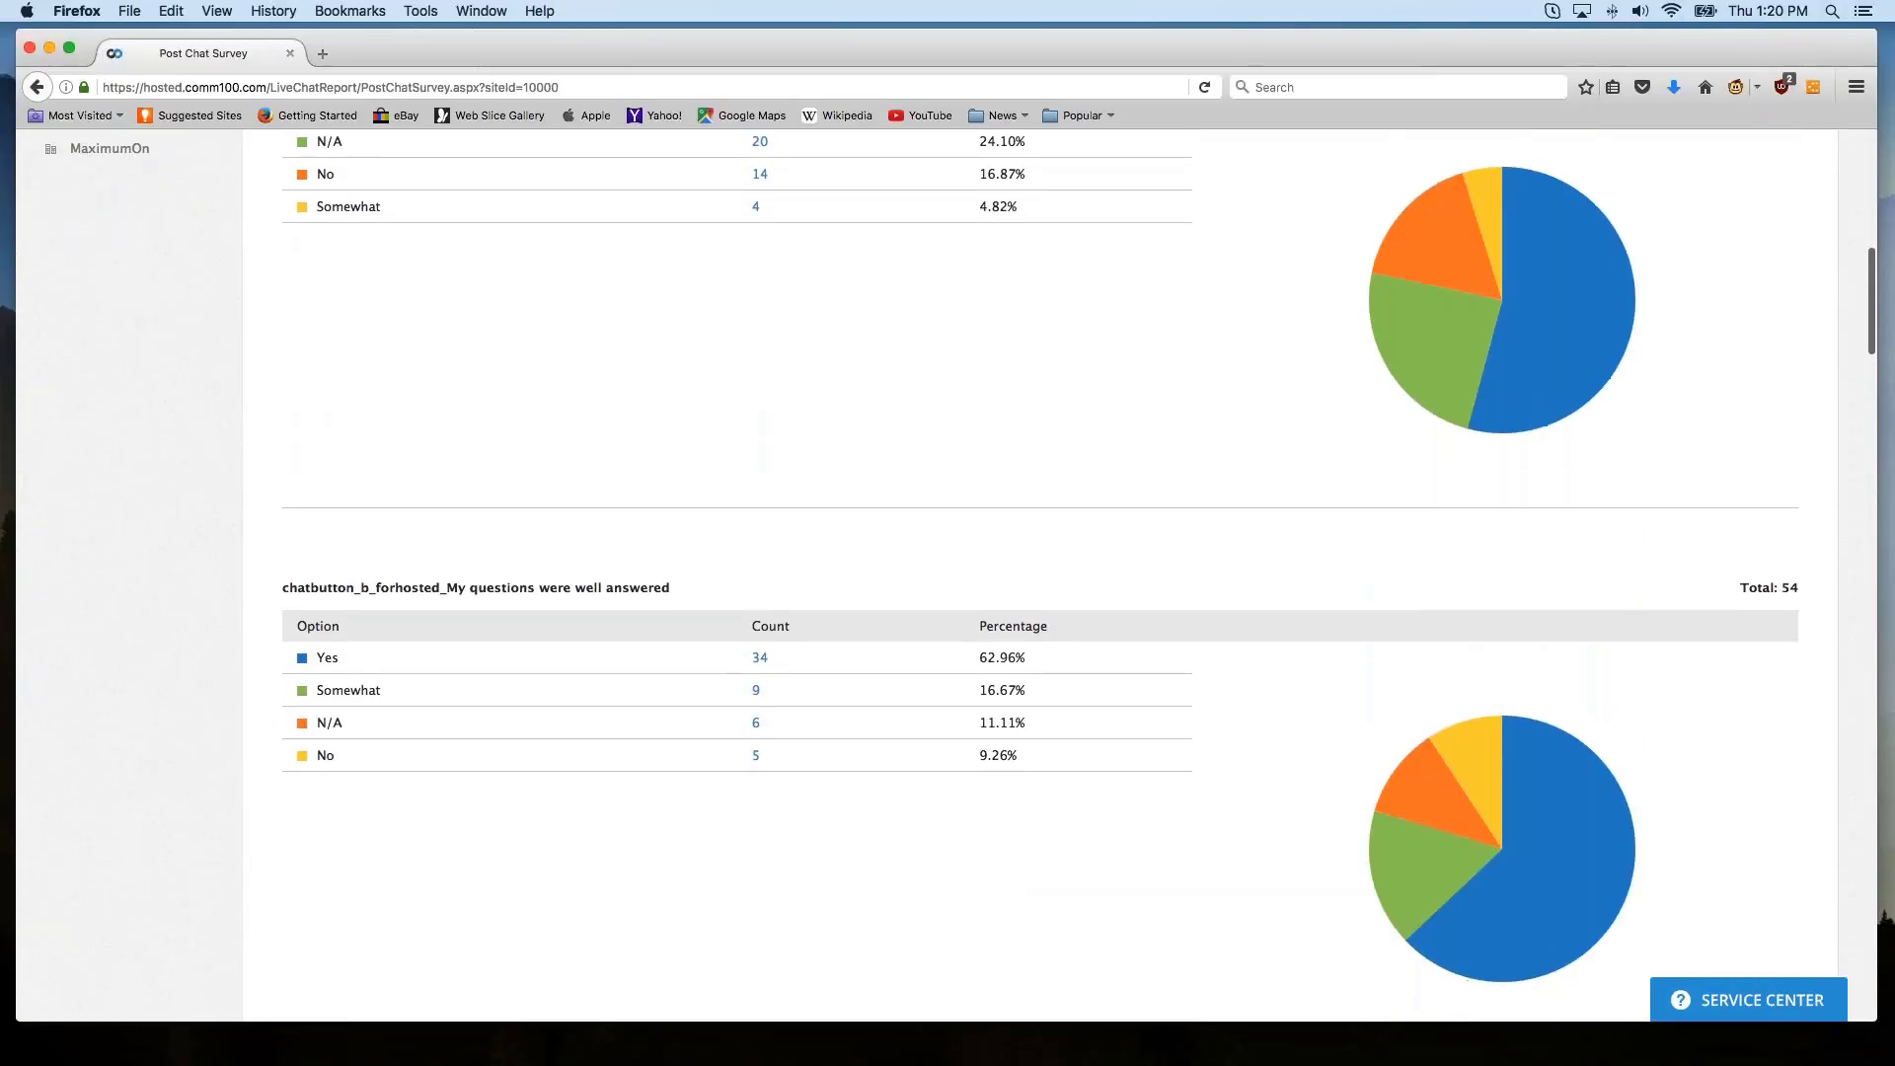
scroll(612, 596, down, 5)
scroll(613, 596, up, 5)
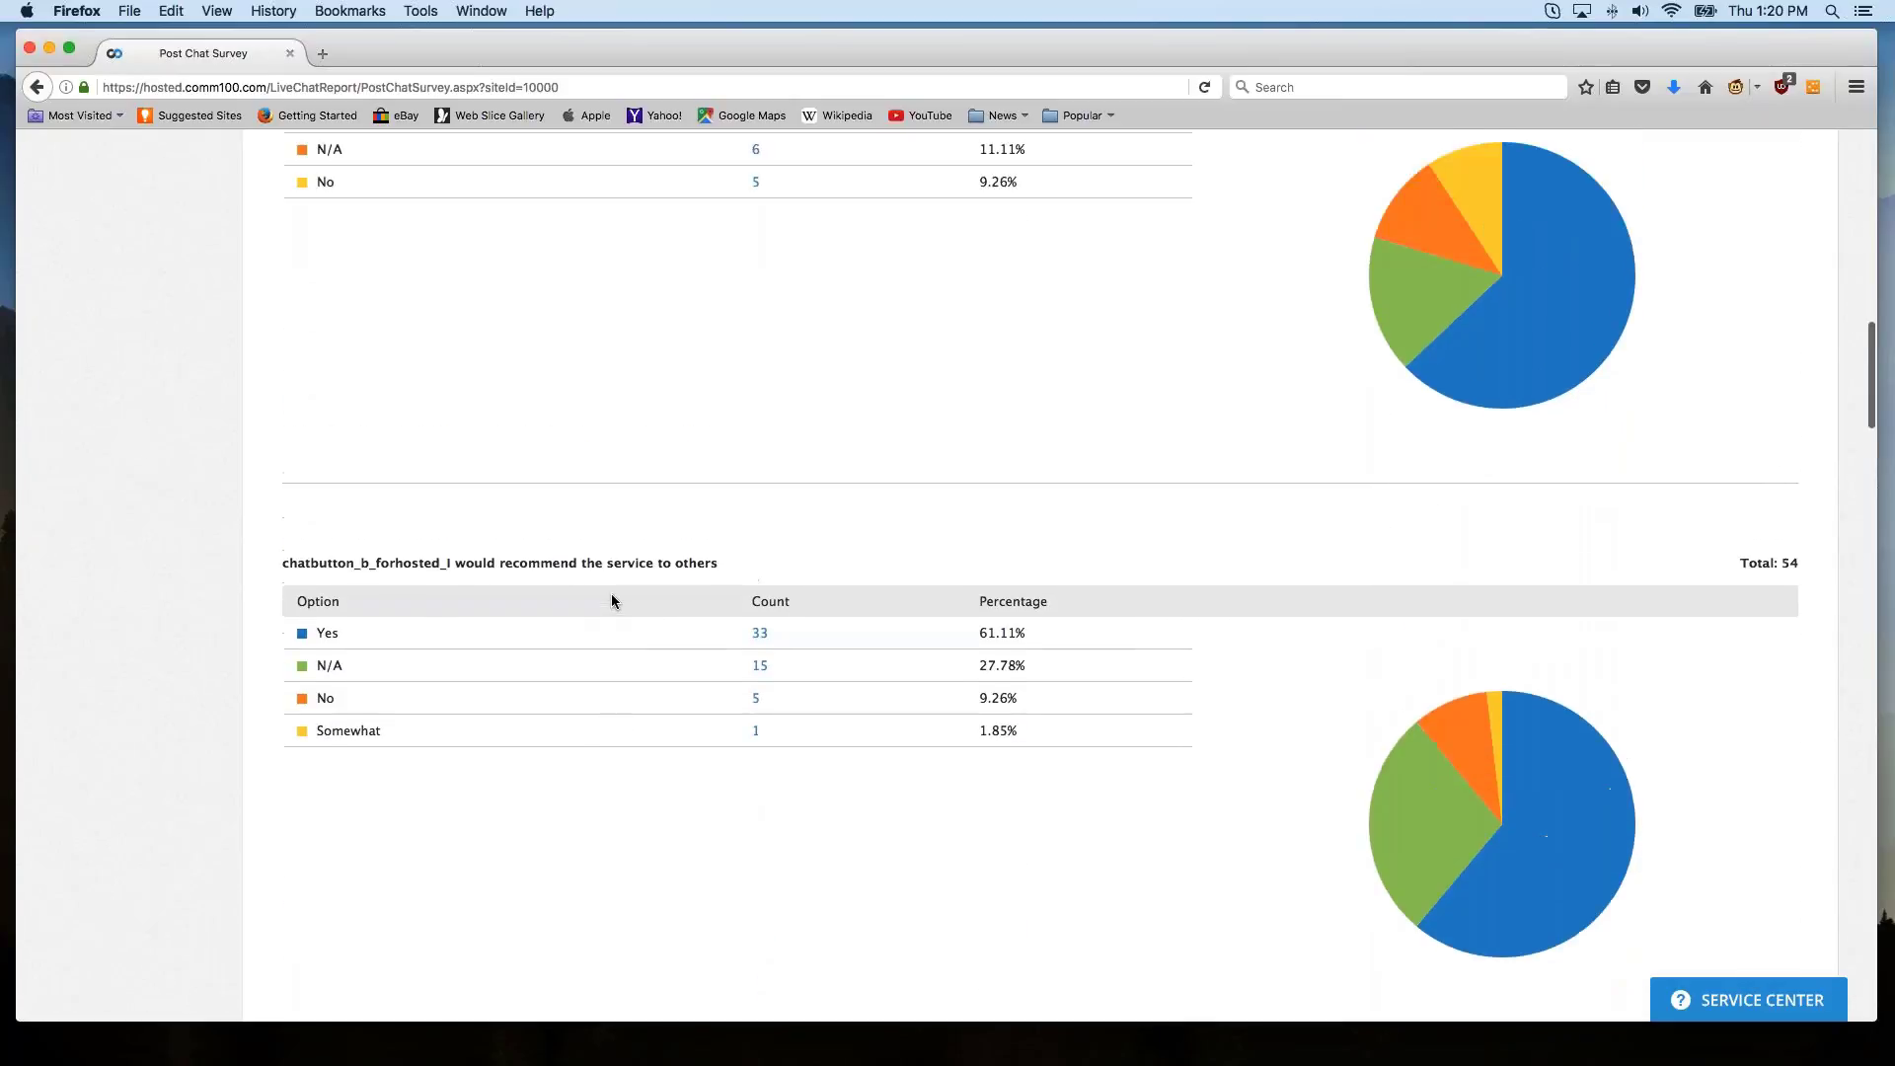
scroll(612, 597, up, 15)
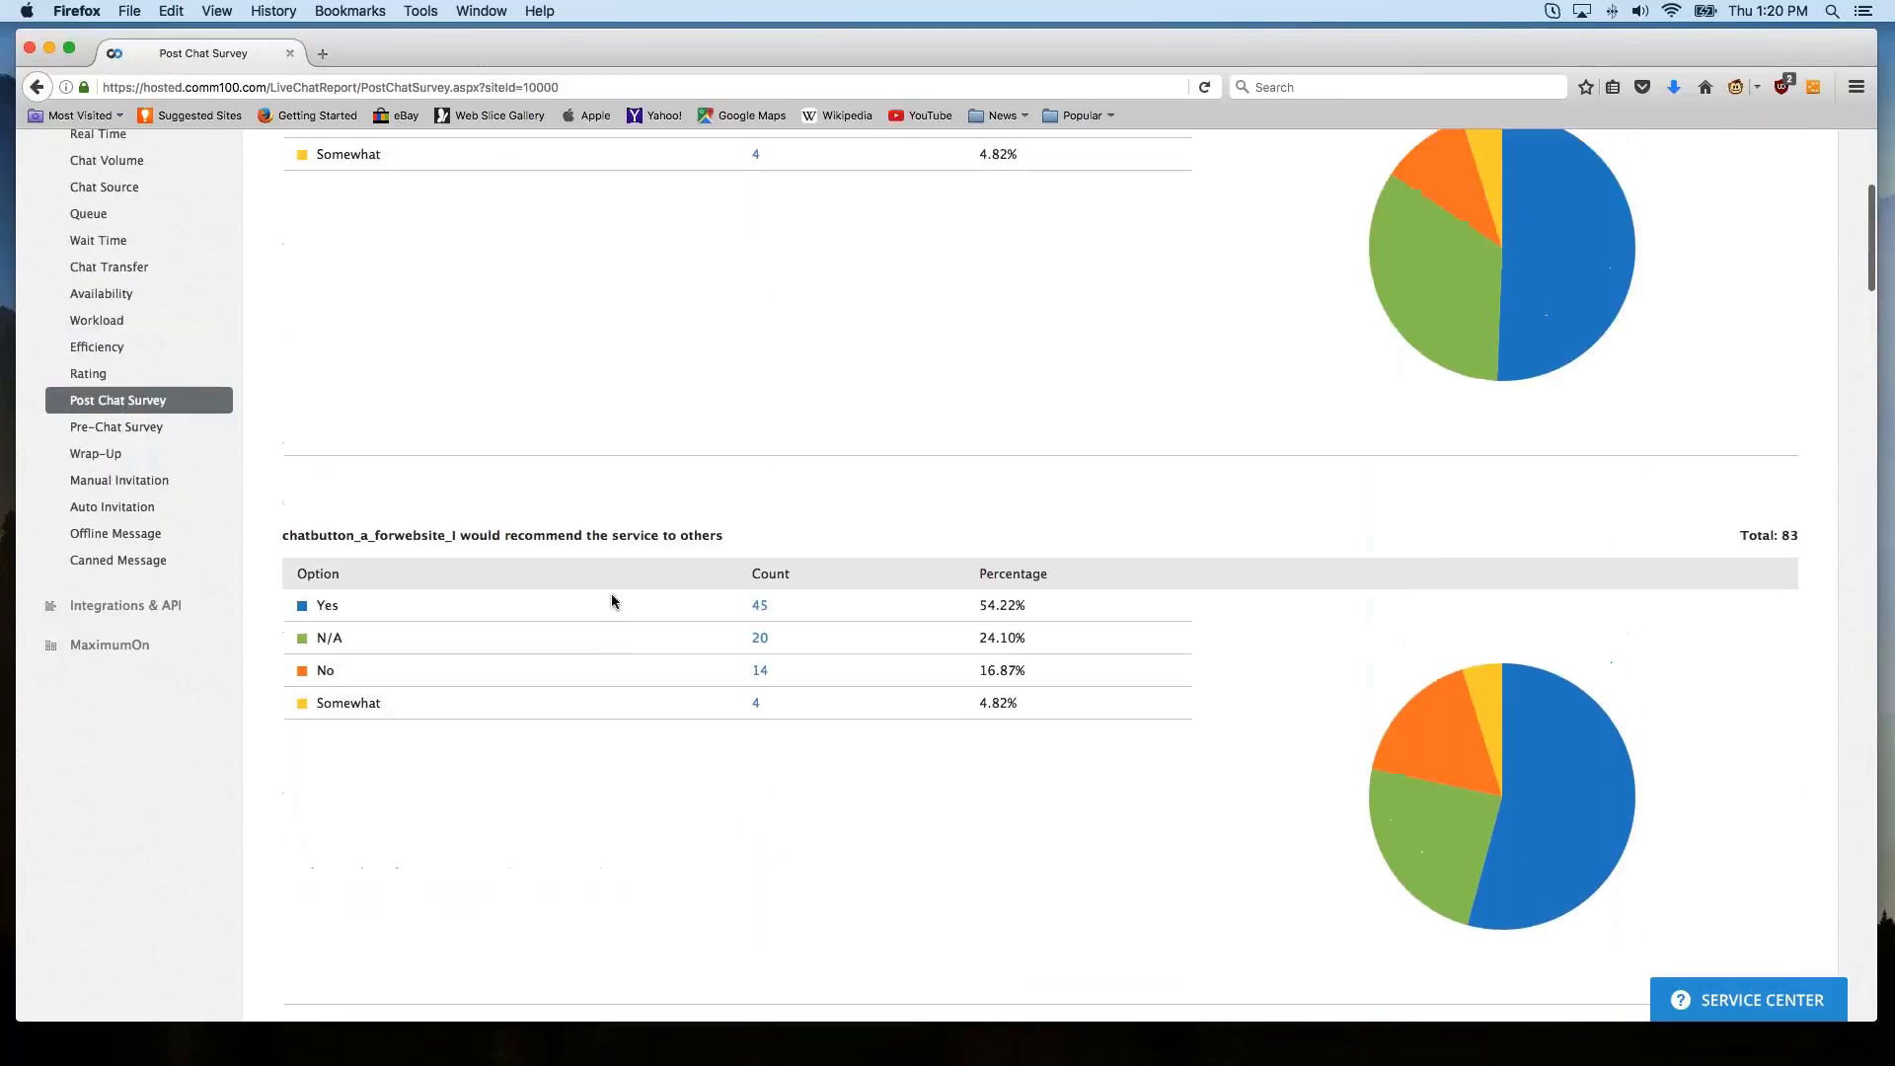
scroll(612, 595, up, 3)
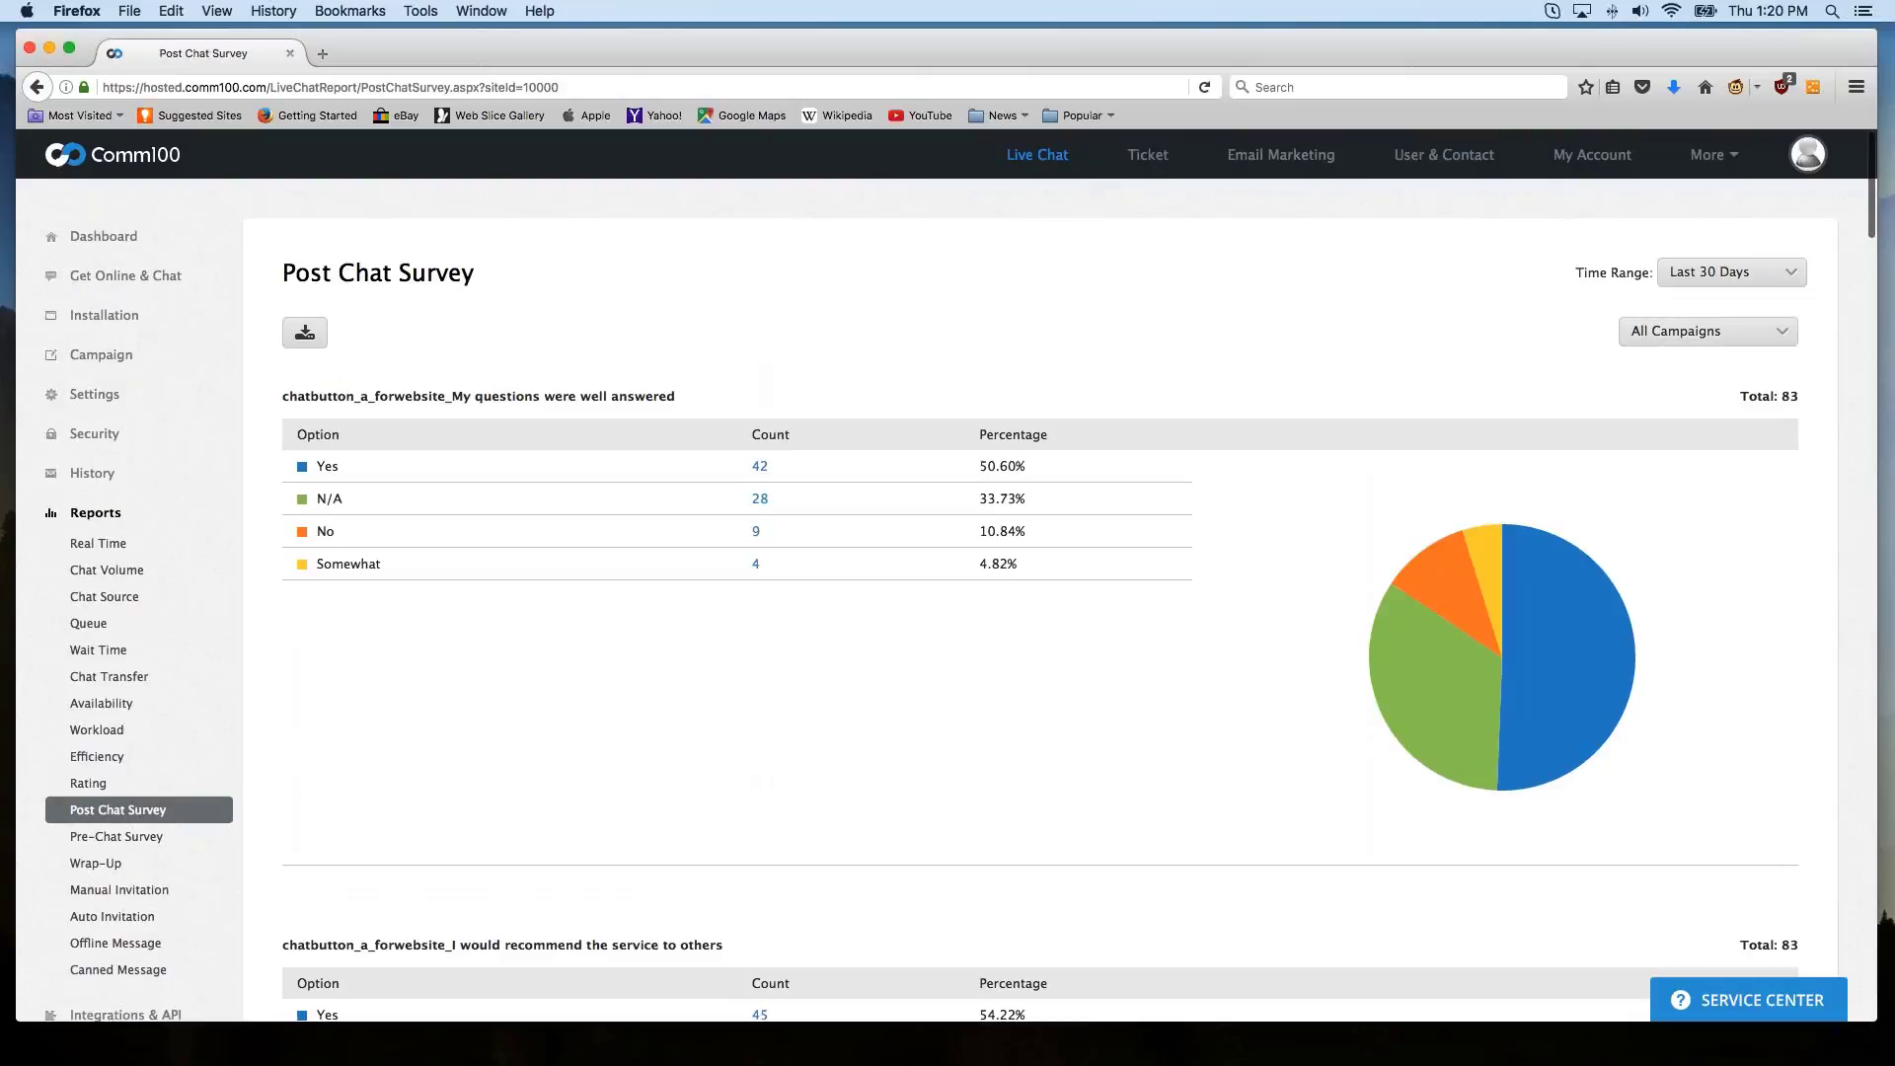
click(1584, 338)
click(958, 379)
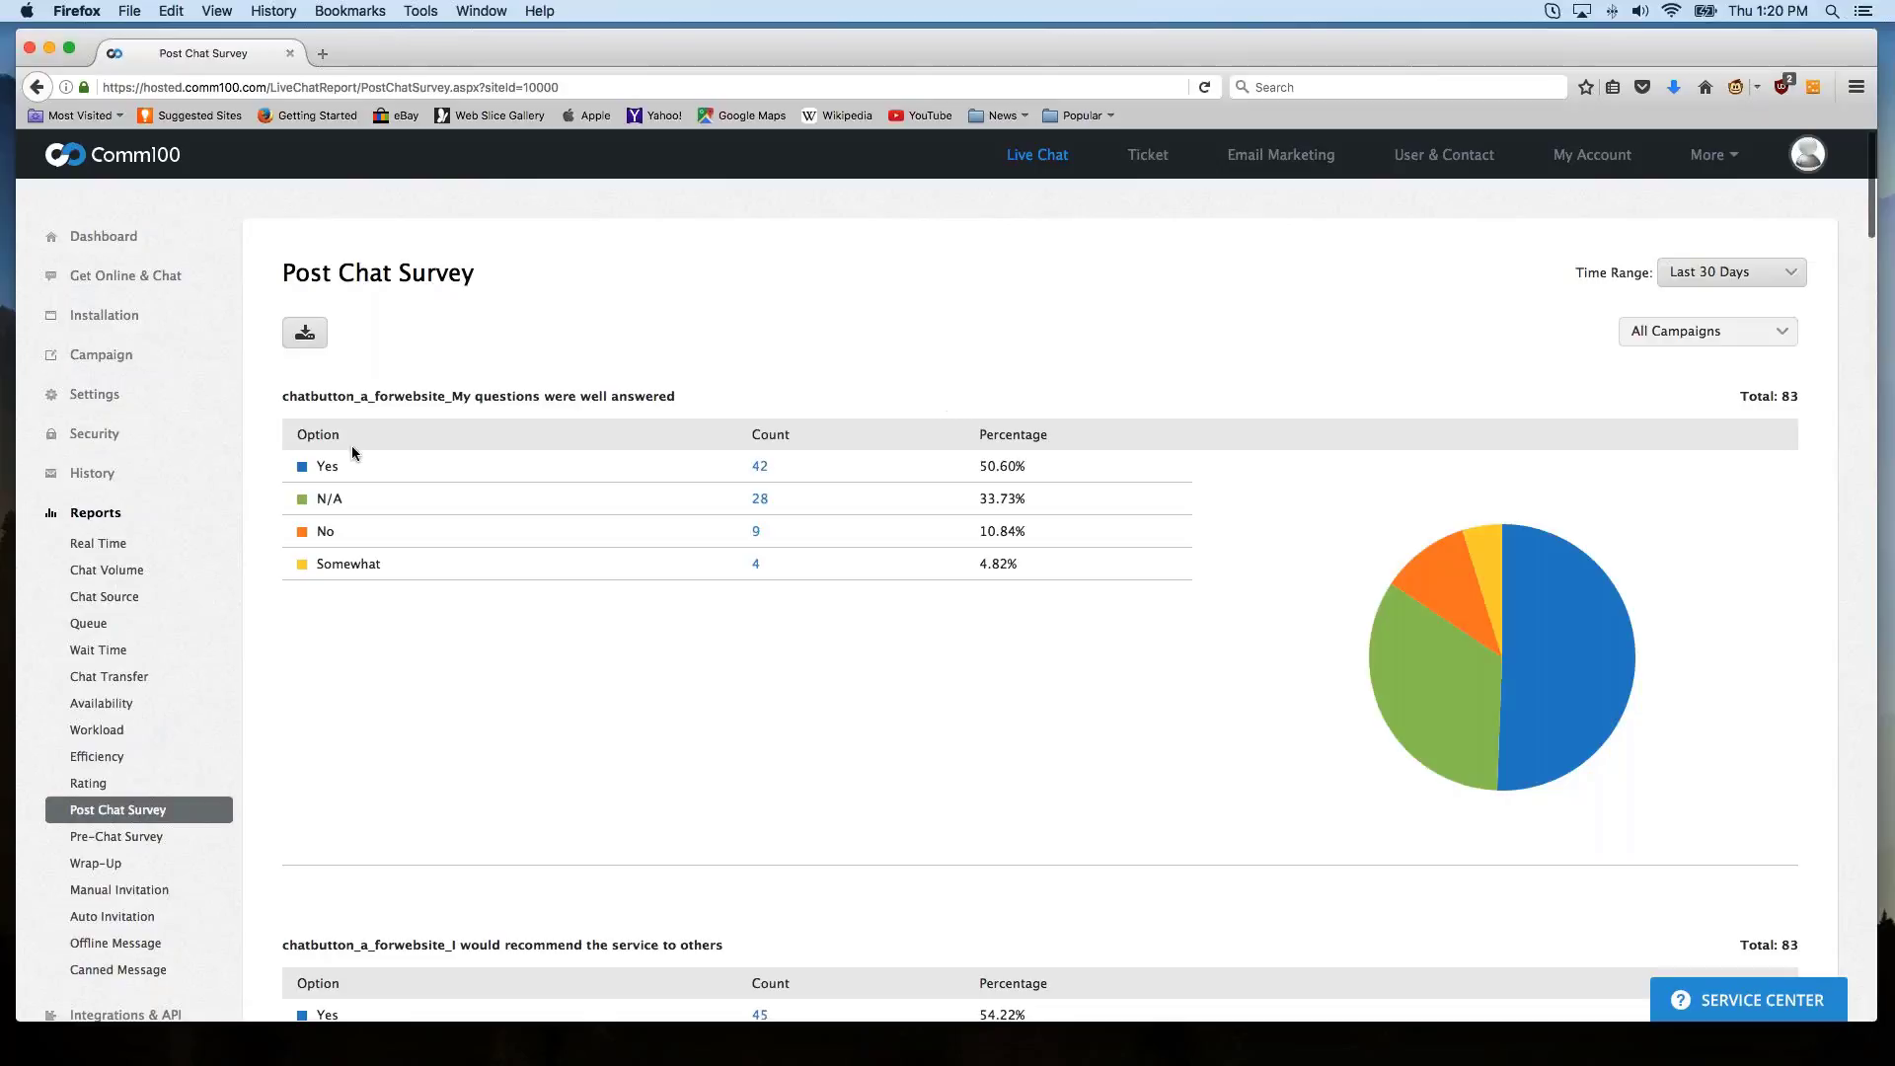
scroll(351, 453, down, 3)
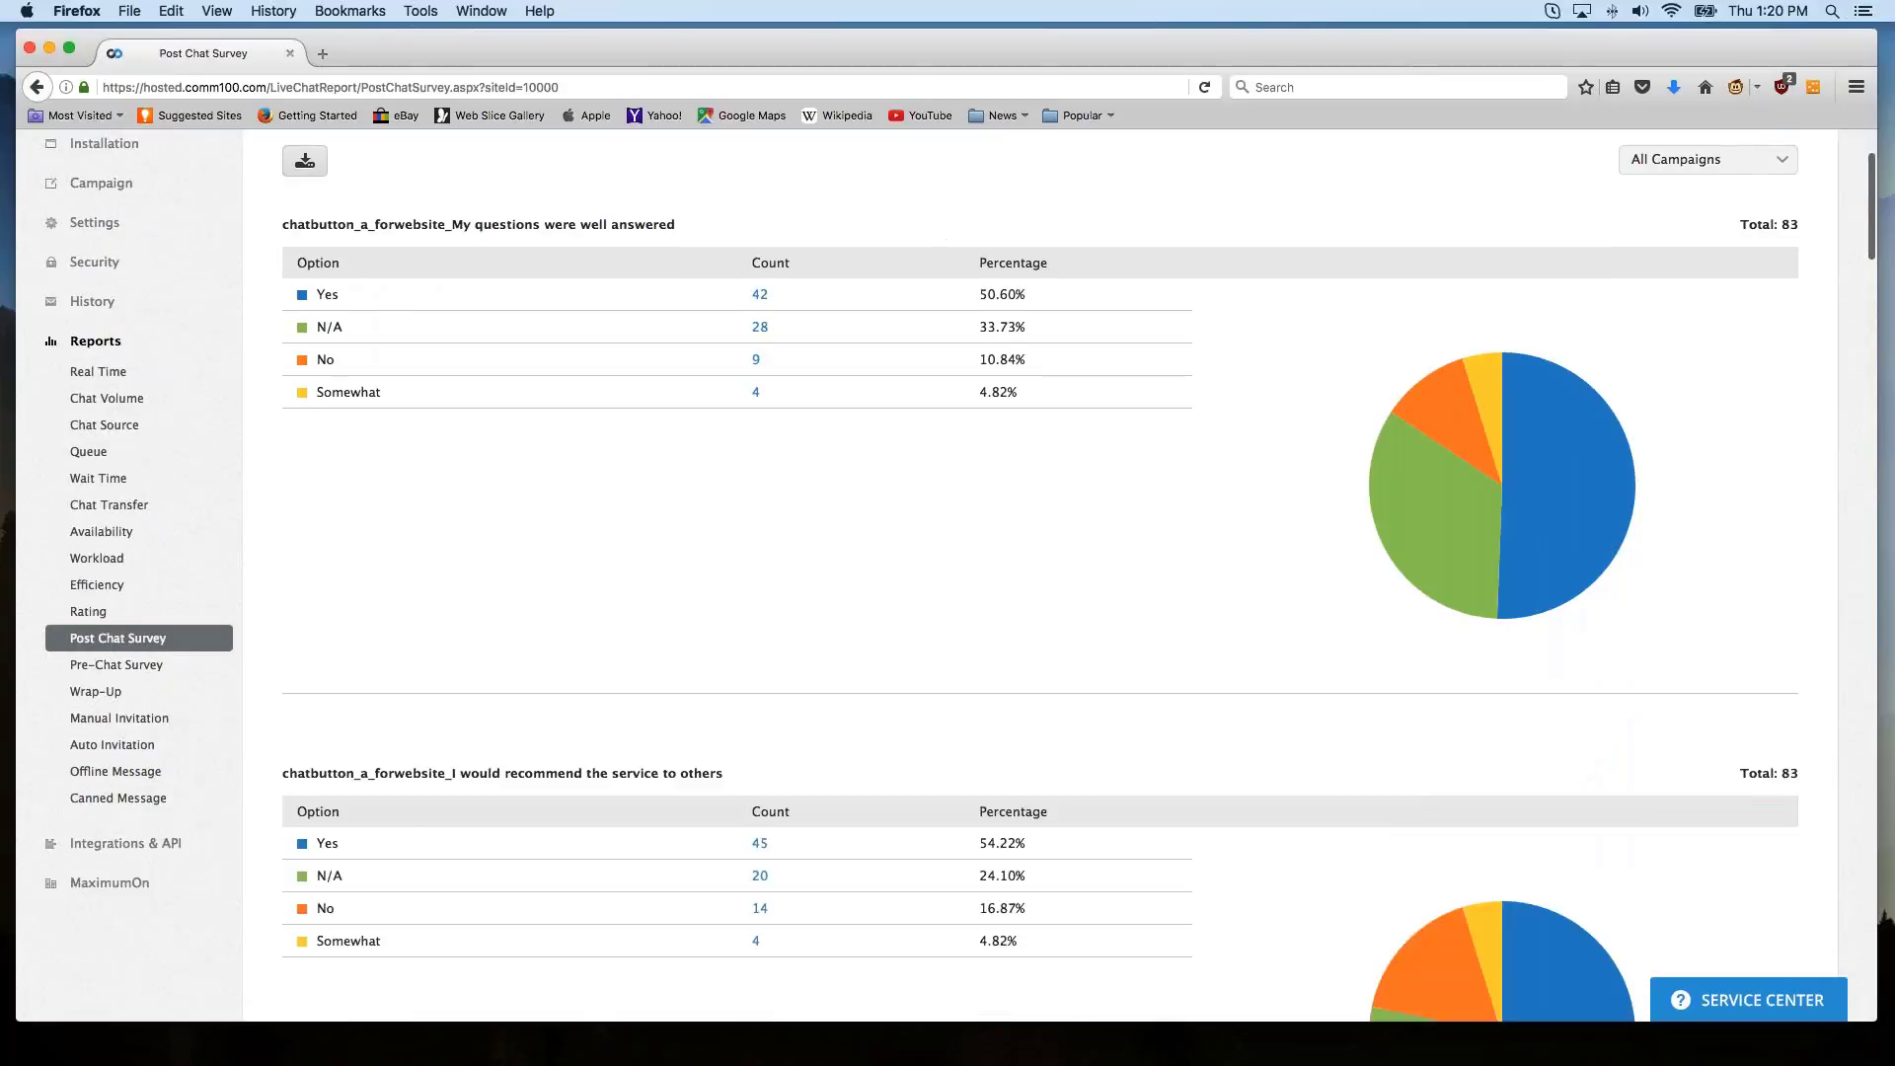
scroll(330, 472, down, 2)
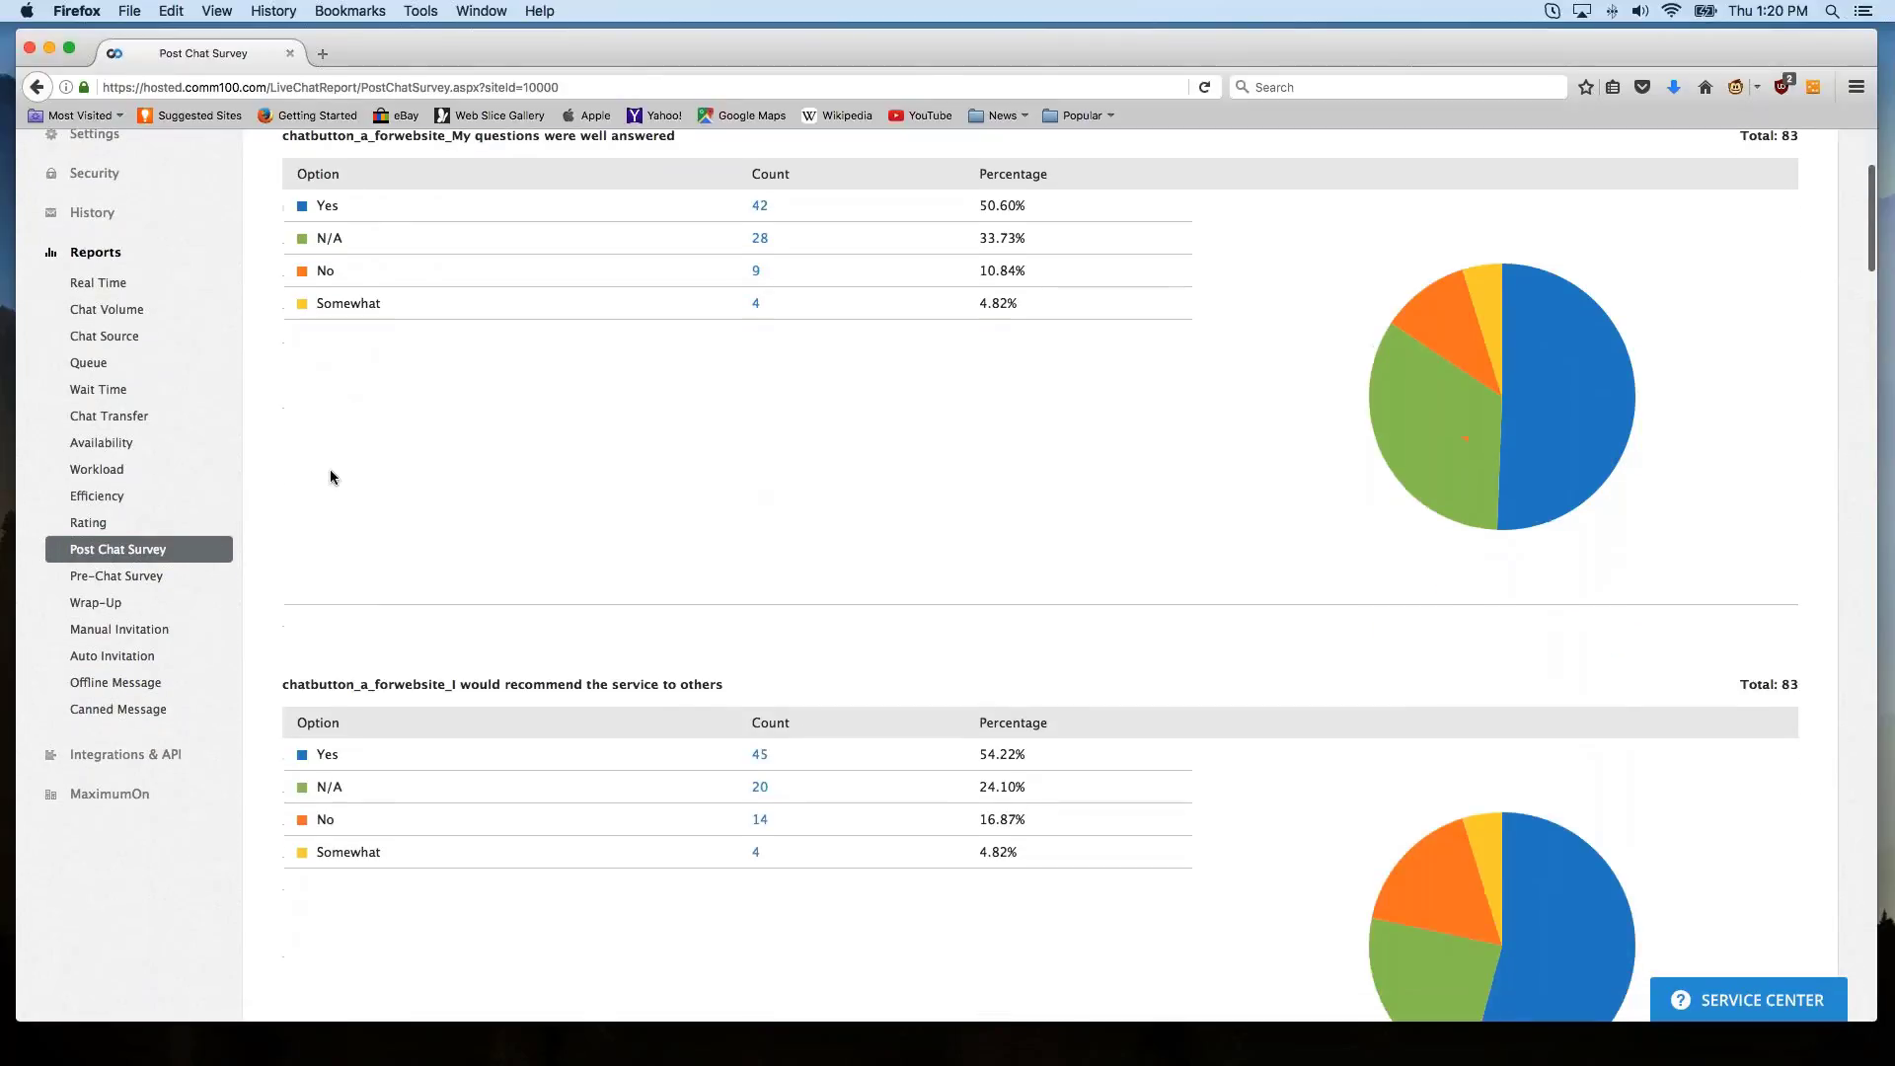
View the Pre-Chat Survey report, and open the Wrap-Up report to look over the survey category breakdown for each chat button.
click(146, 577)
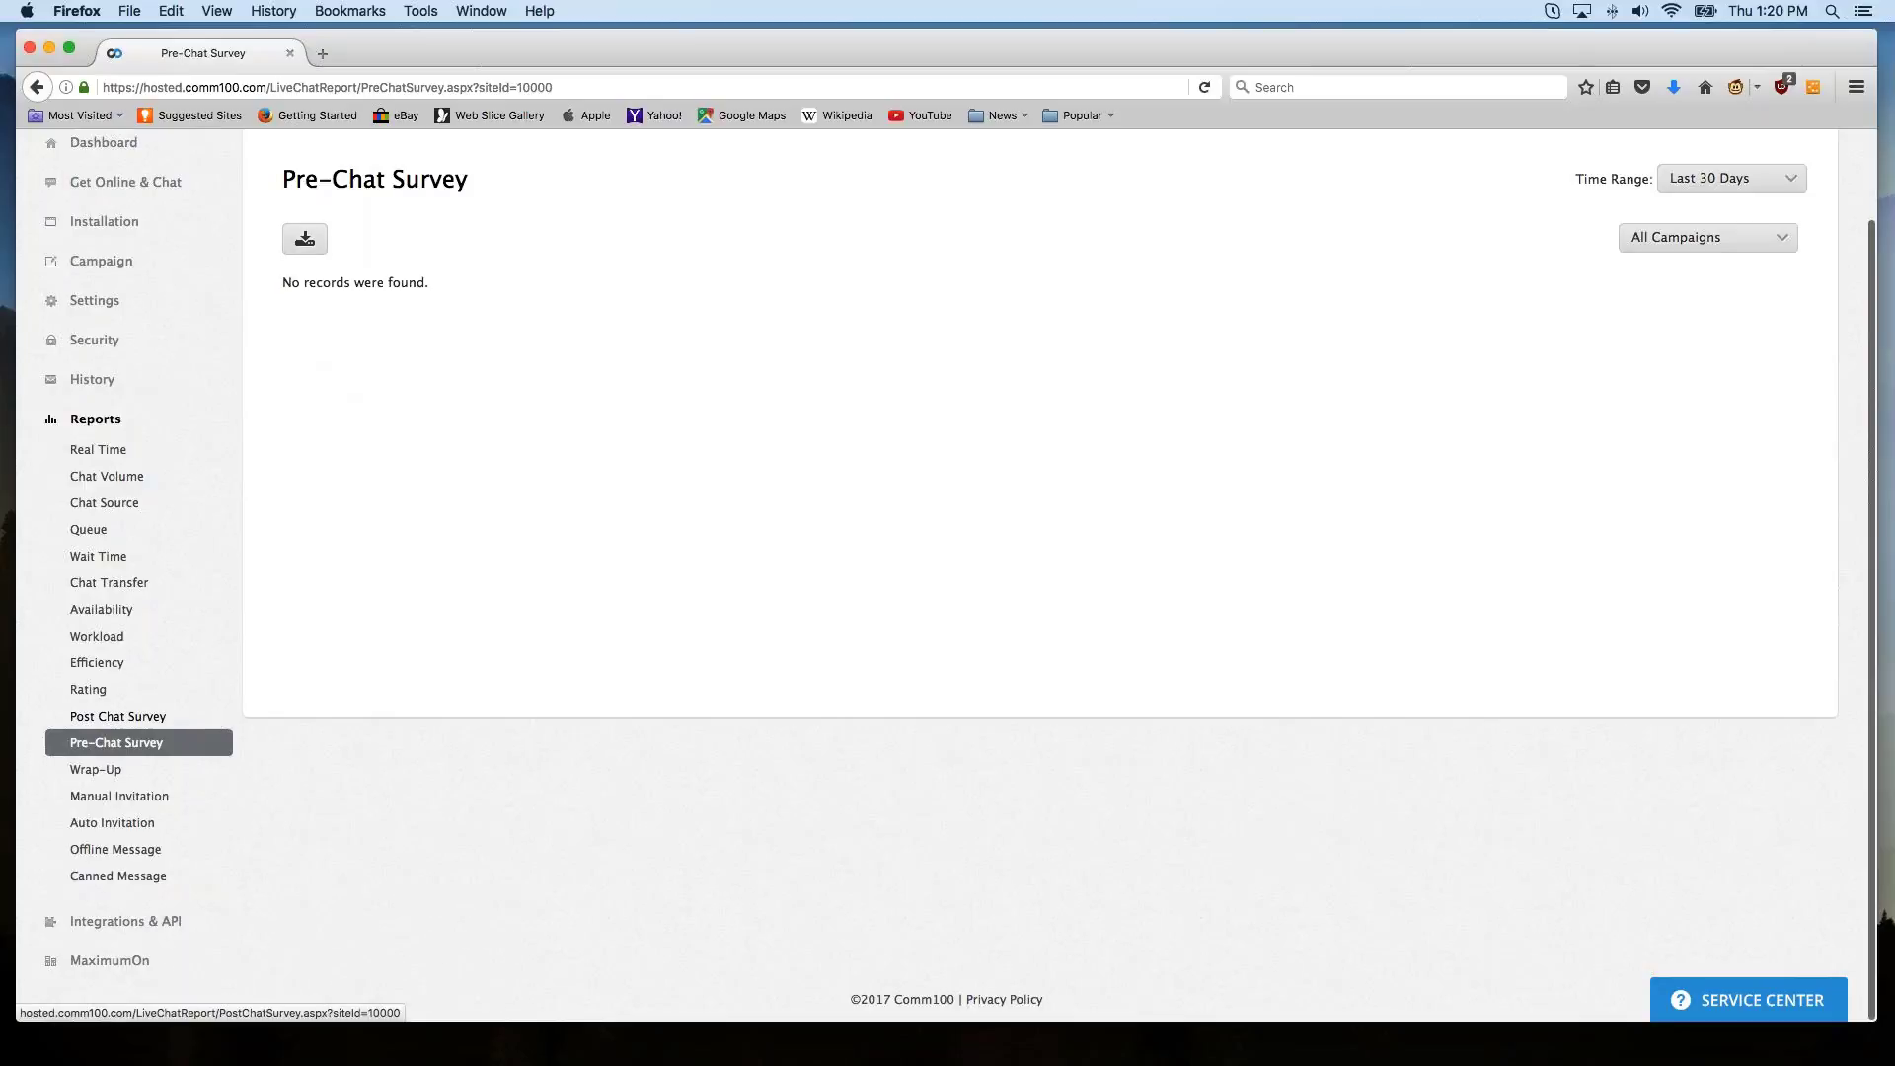
click(107, 773)
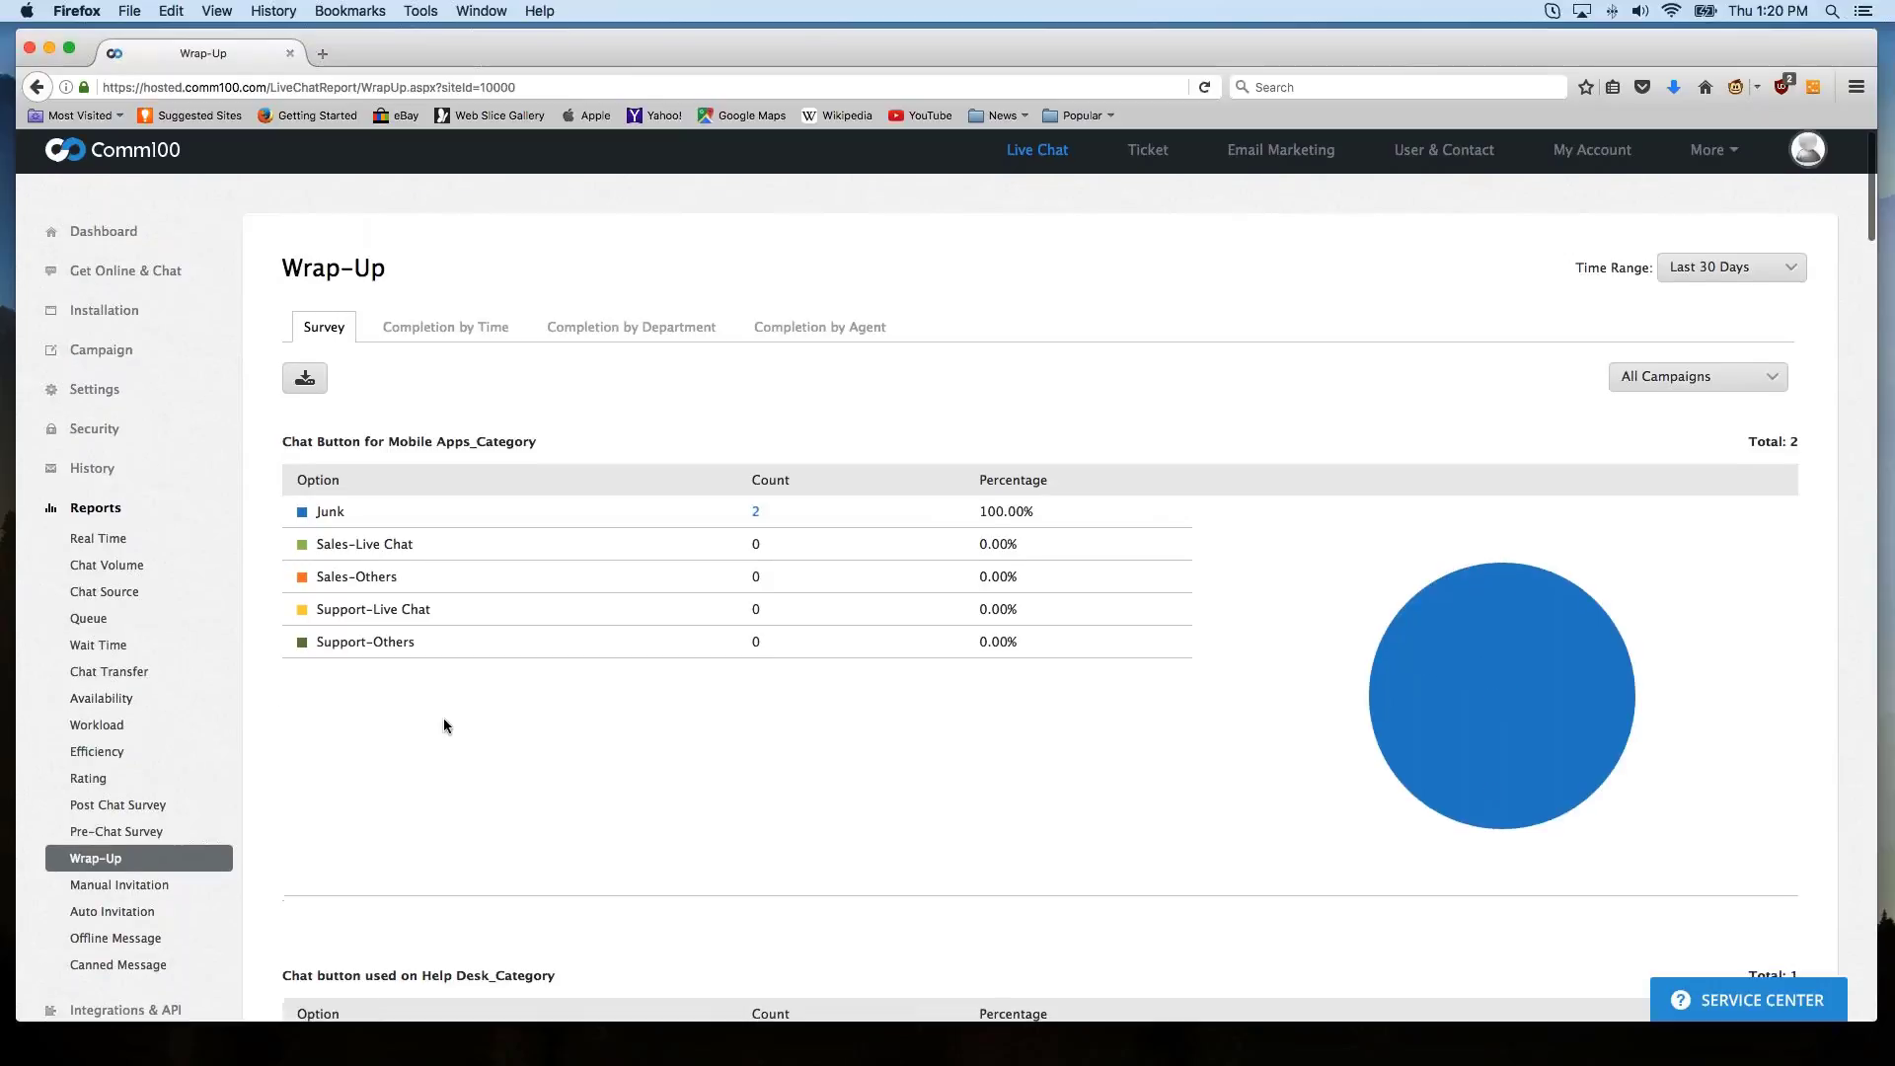
scroll(444, 722, down, 2)
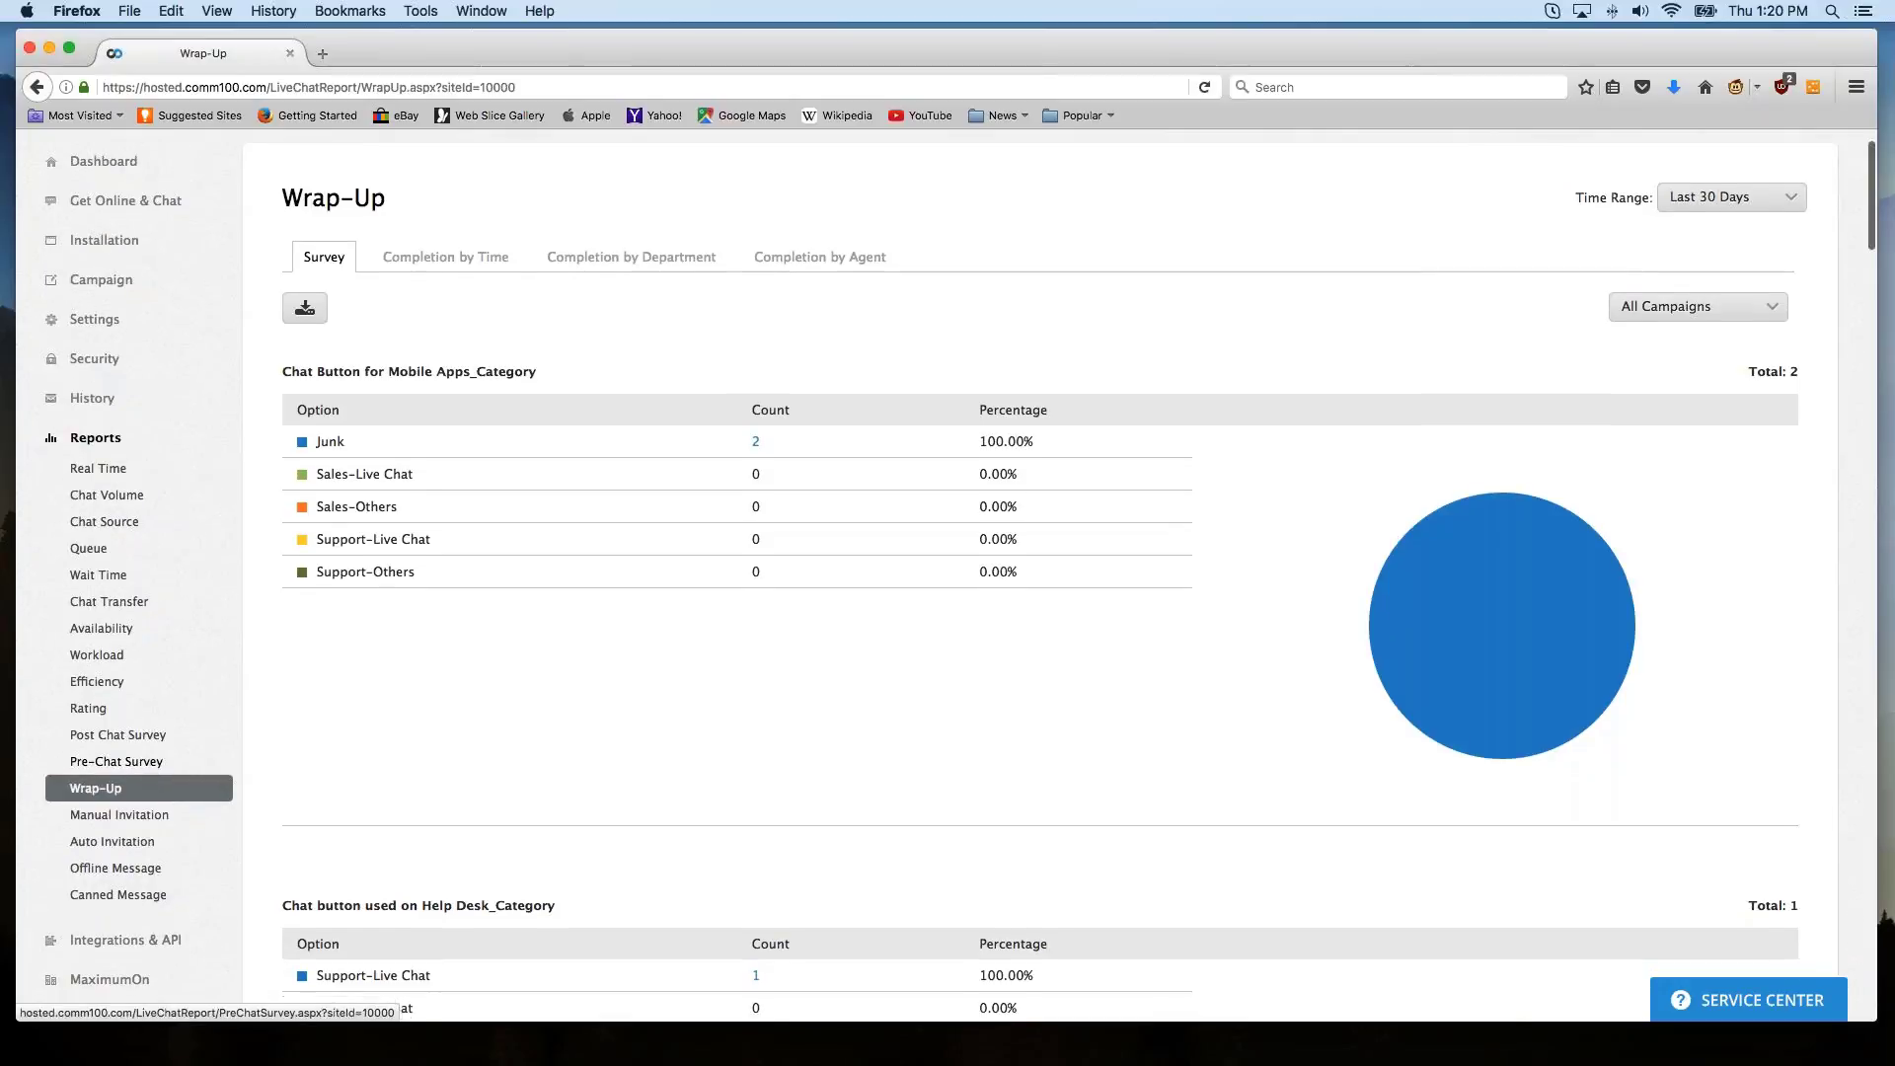
scroll(144, 784, down, 1)
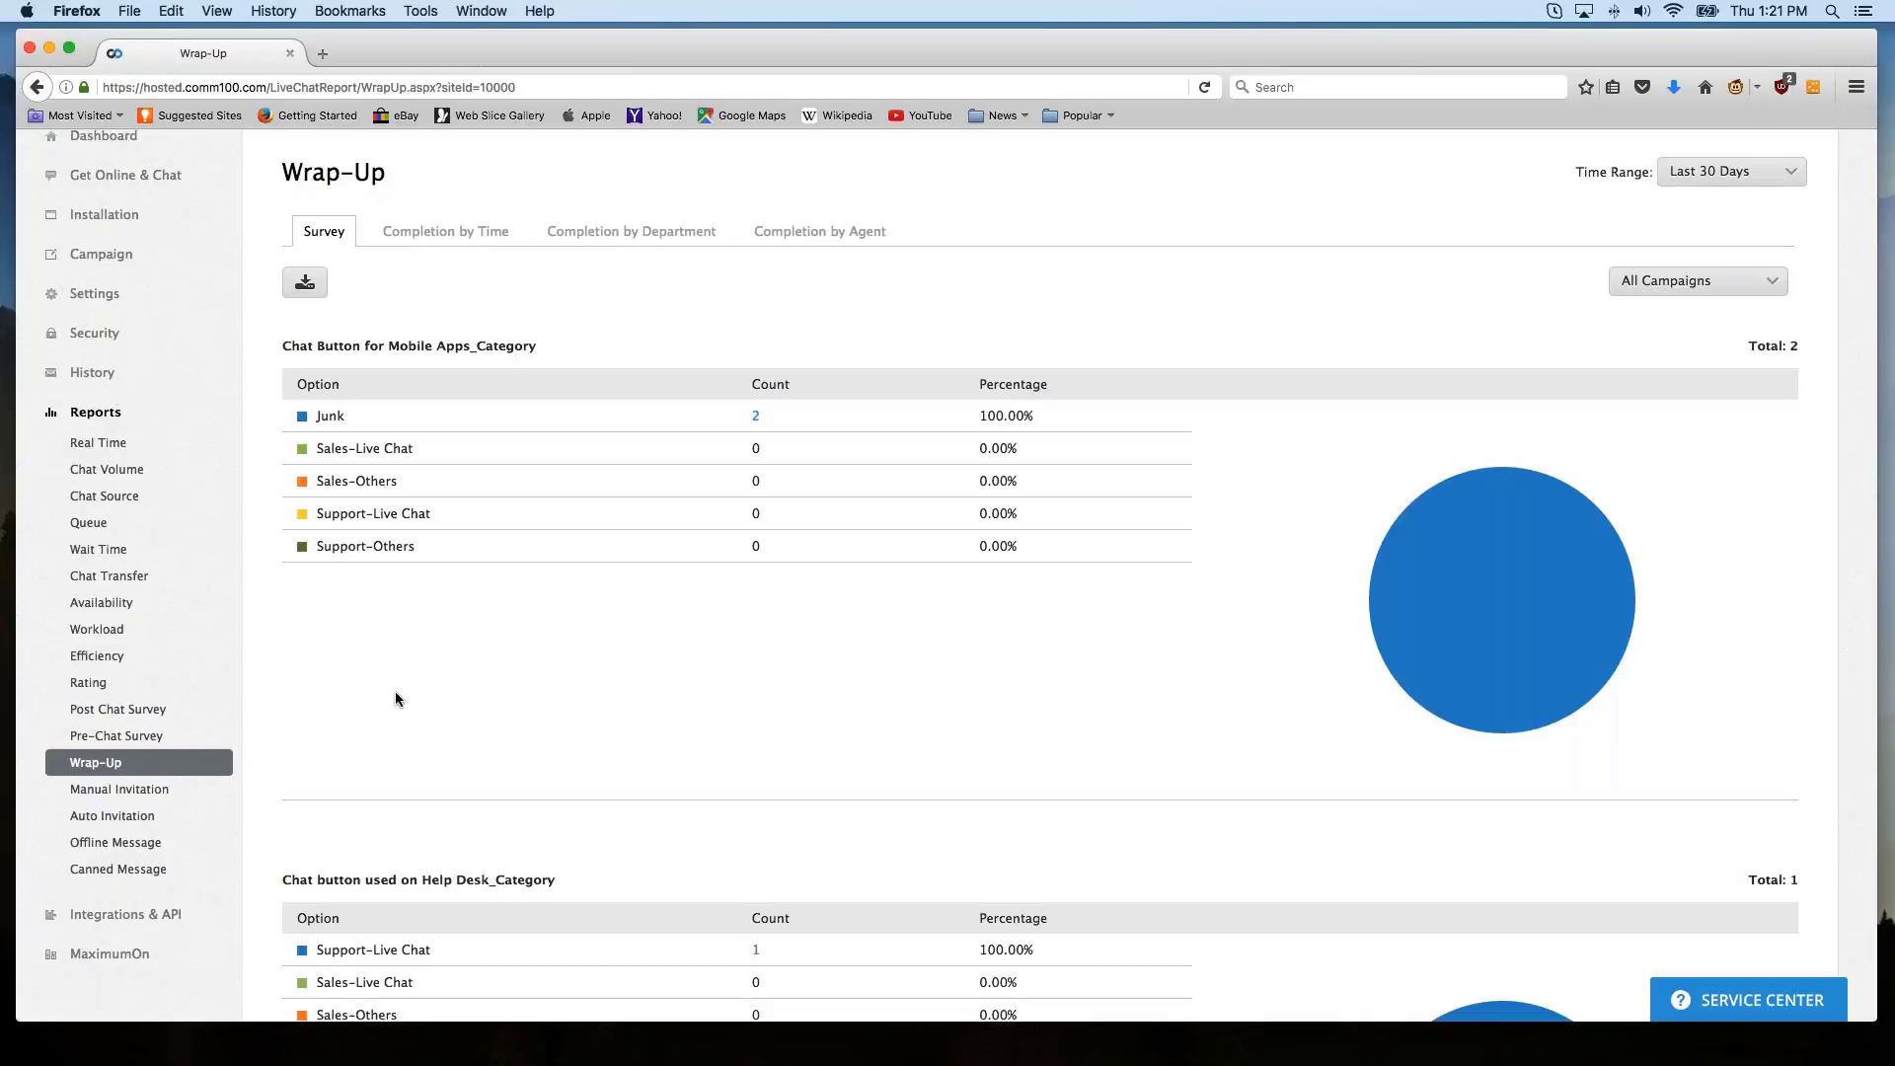
scroll(396, 699, down, 1)
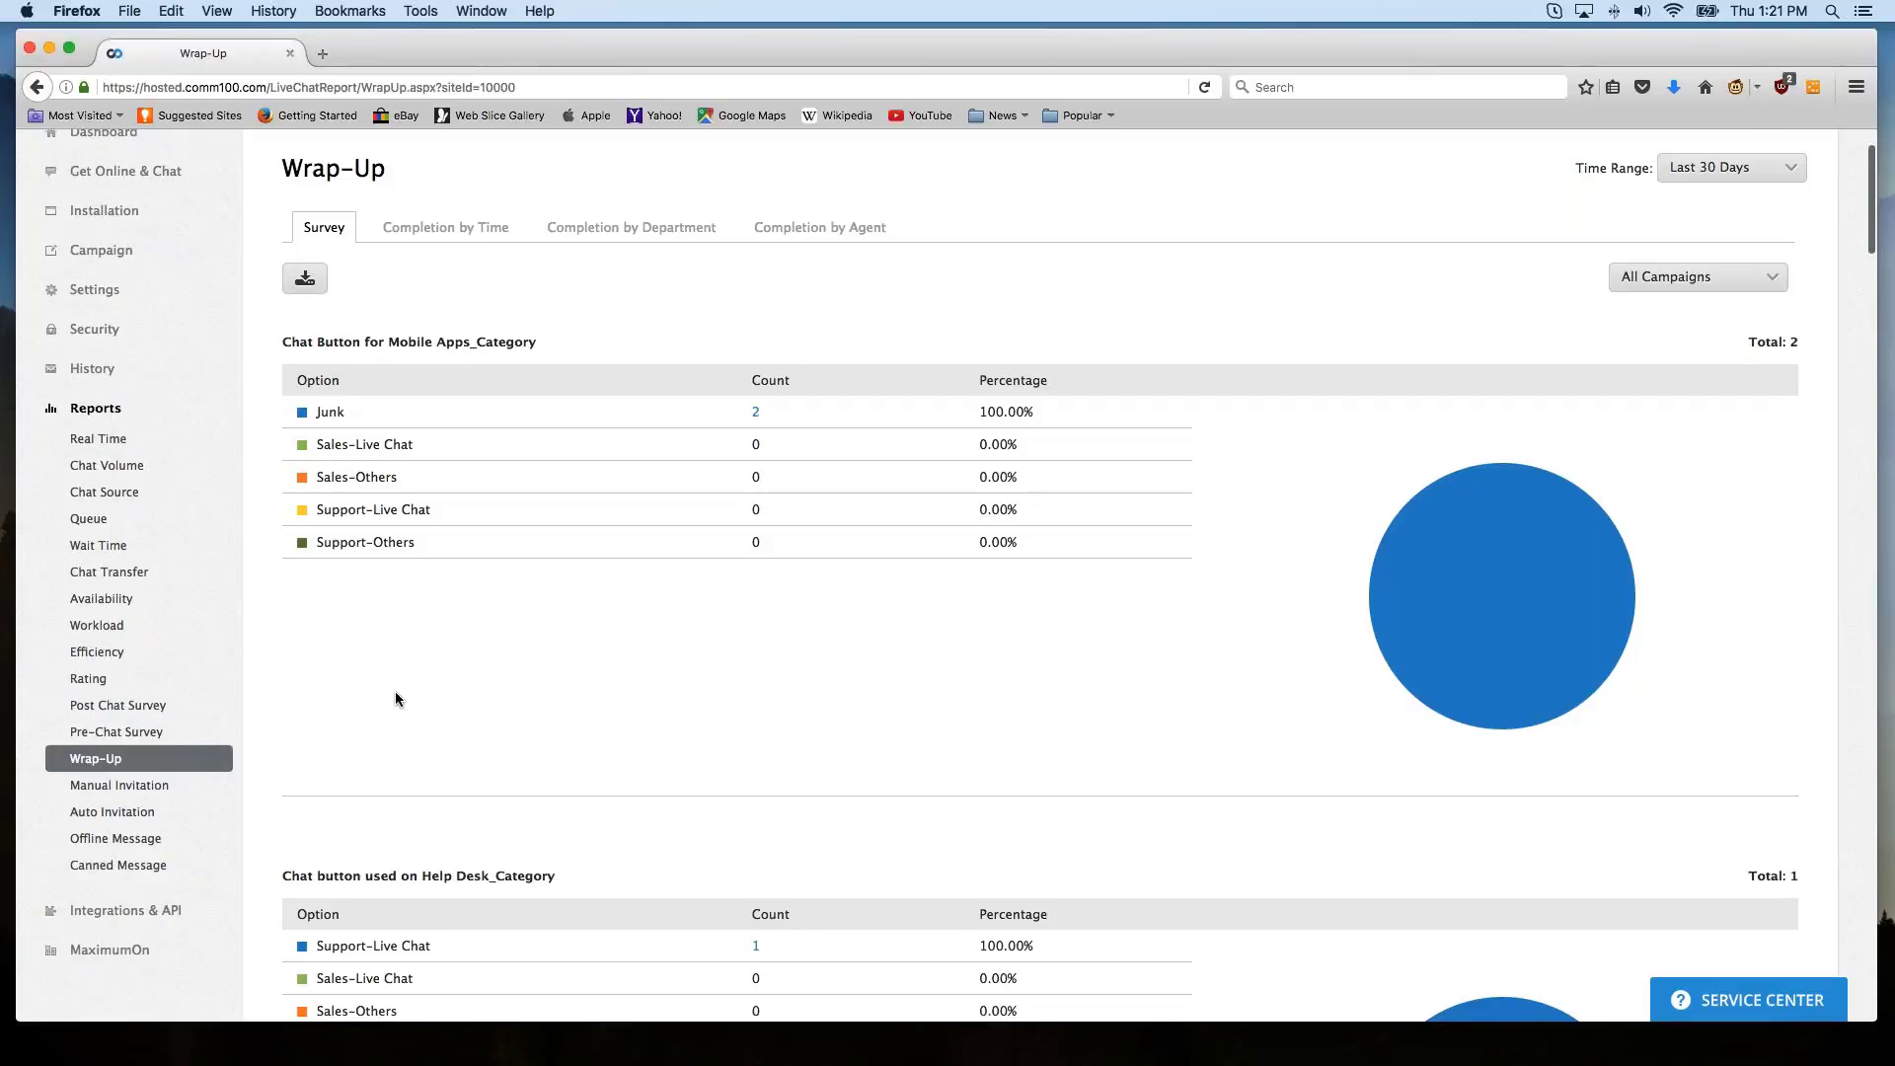
scroll(396, 697, down, 1)
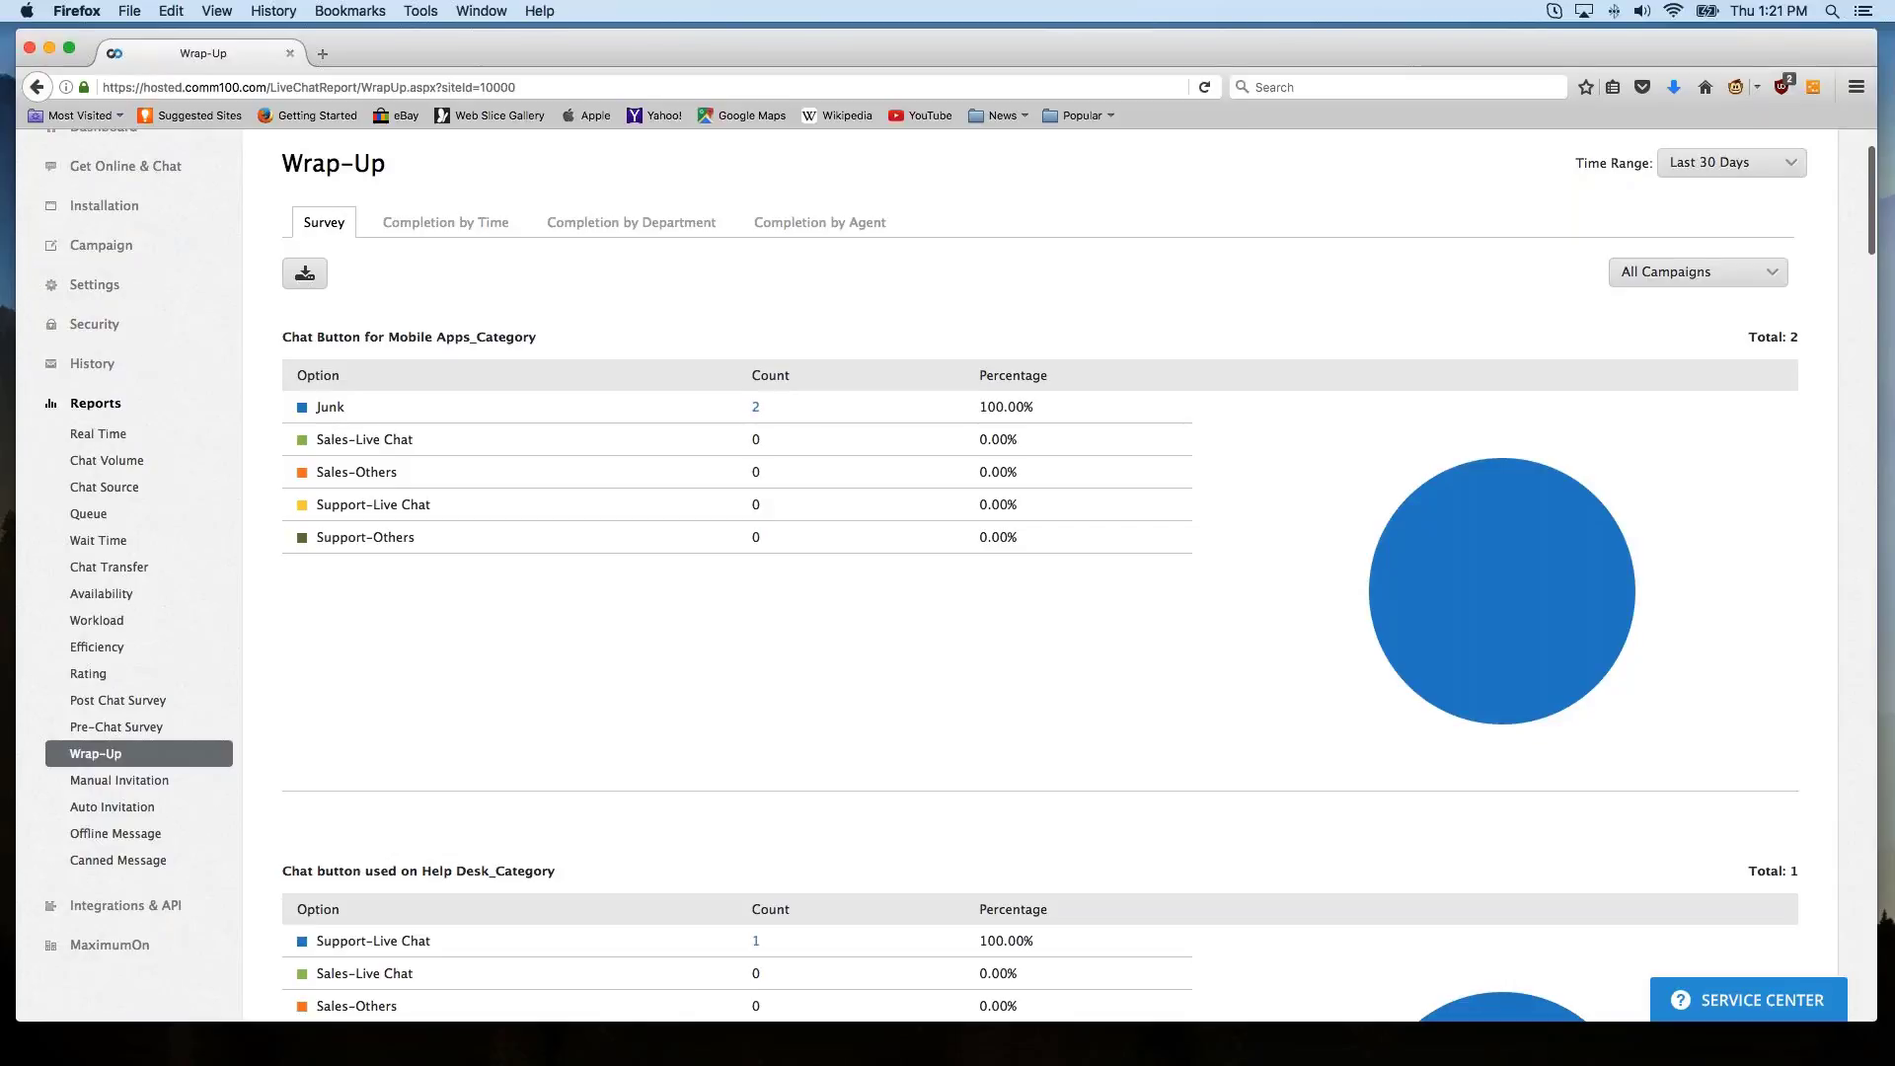
scroll(947, 573, down, 5)
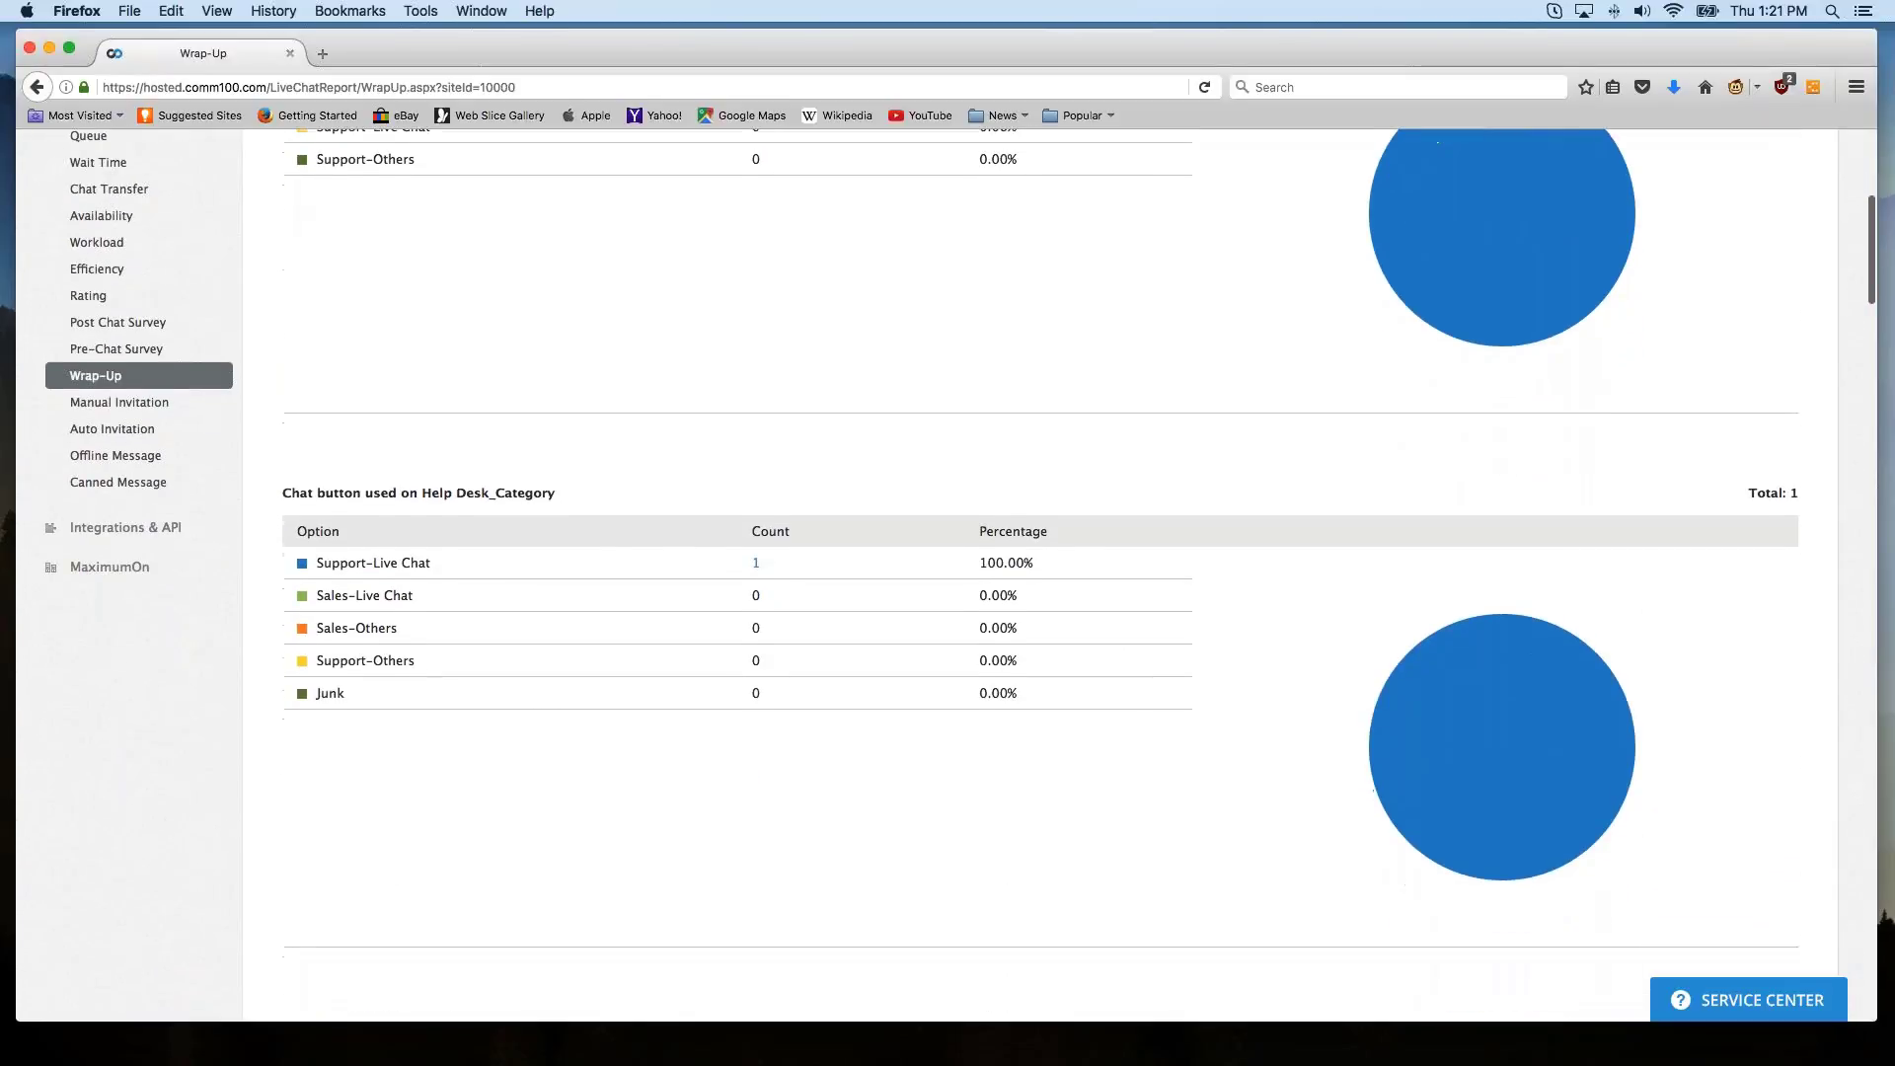
scroll(432, 554, down, 2)
scroll(432, 554, up, 3)
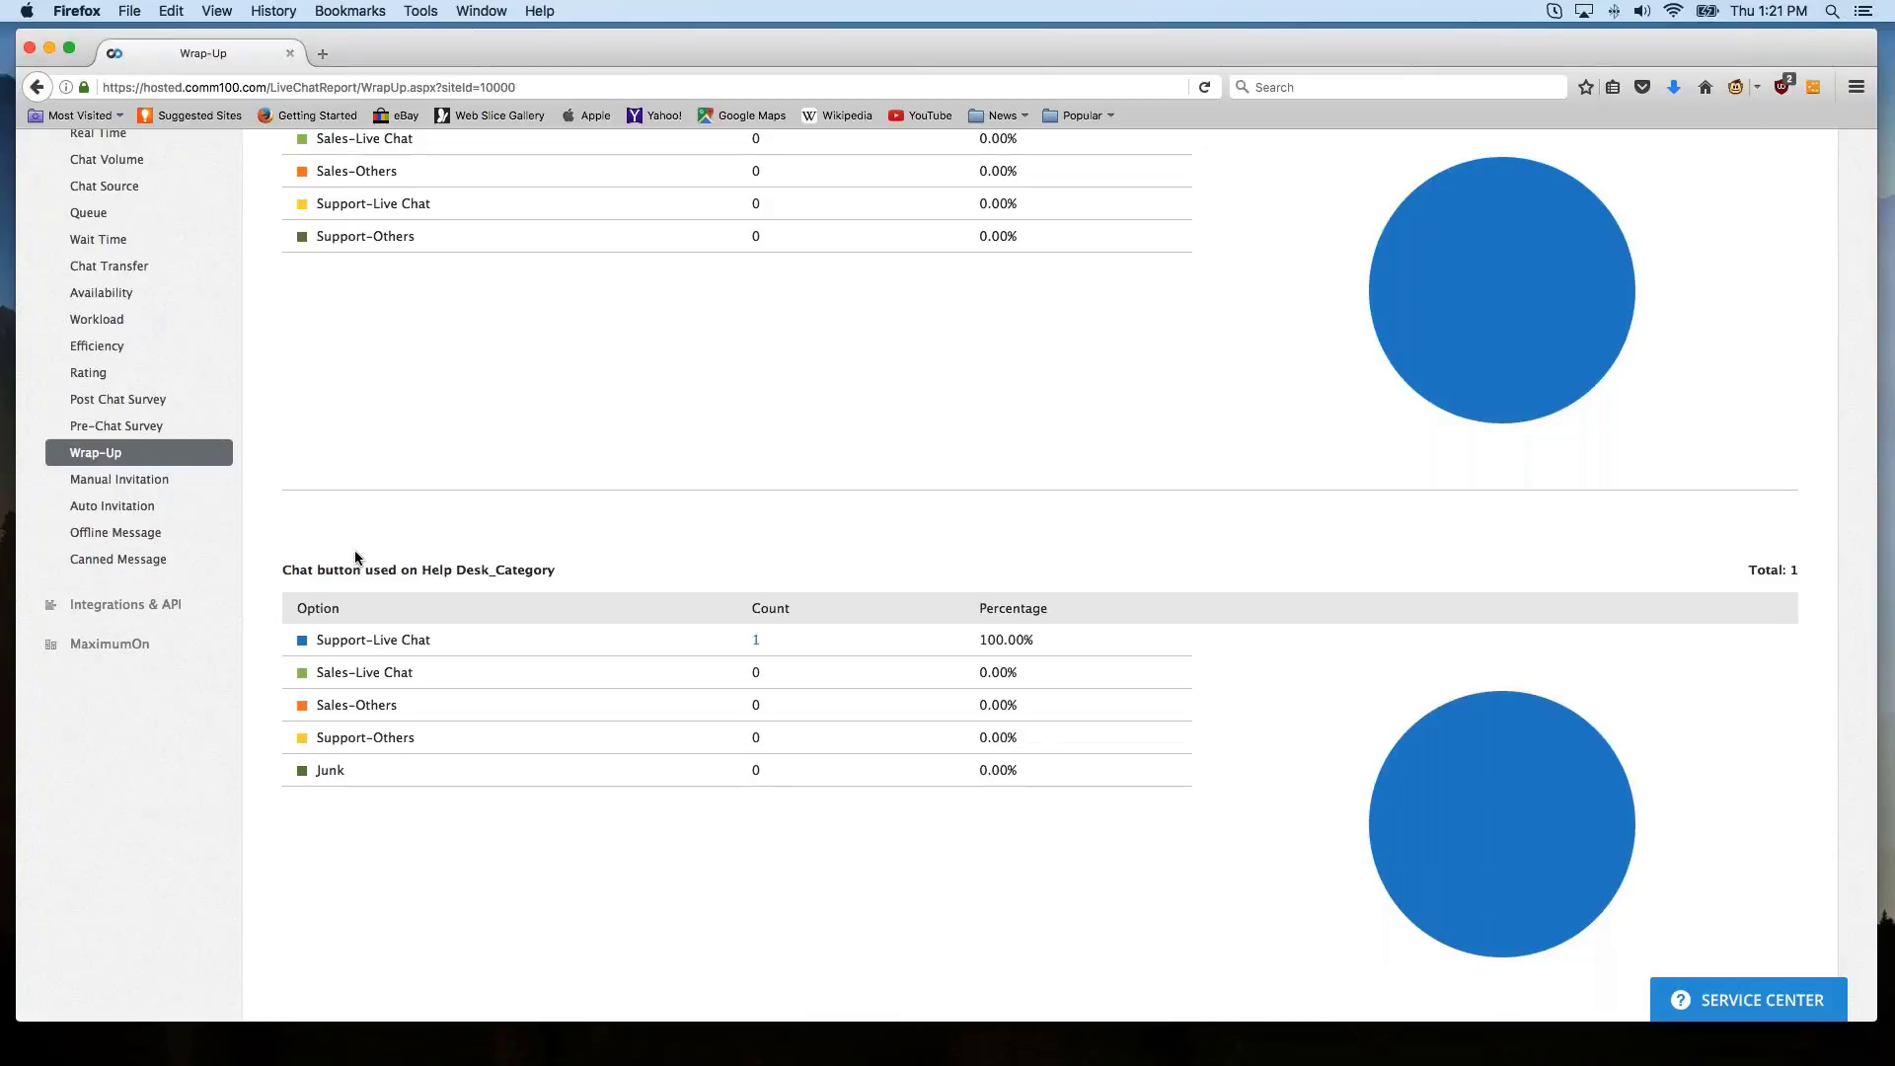
Open the Manual Invitation report and examine the sent and accepted invitations and acceptance rate by time and by agent.
click(148, 481)
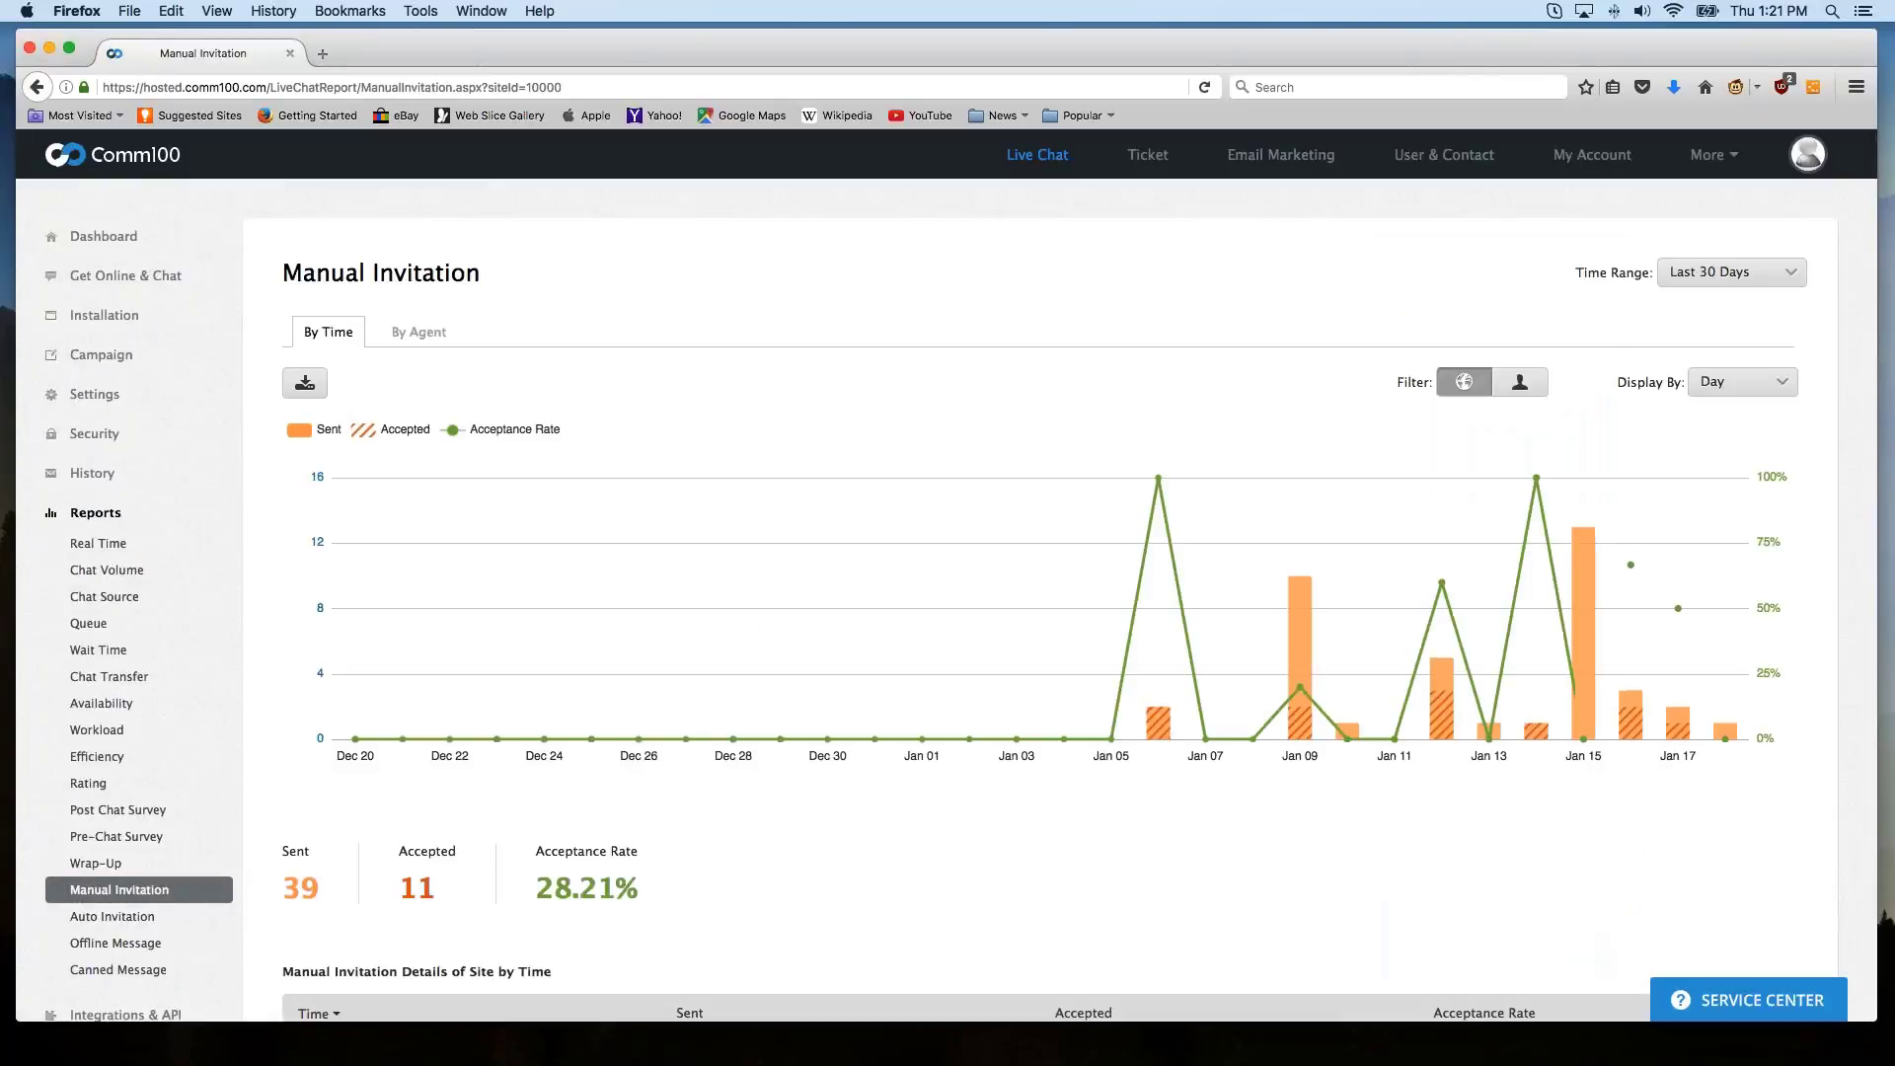
scroll(230, 562, down, 4)
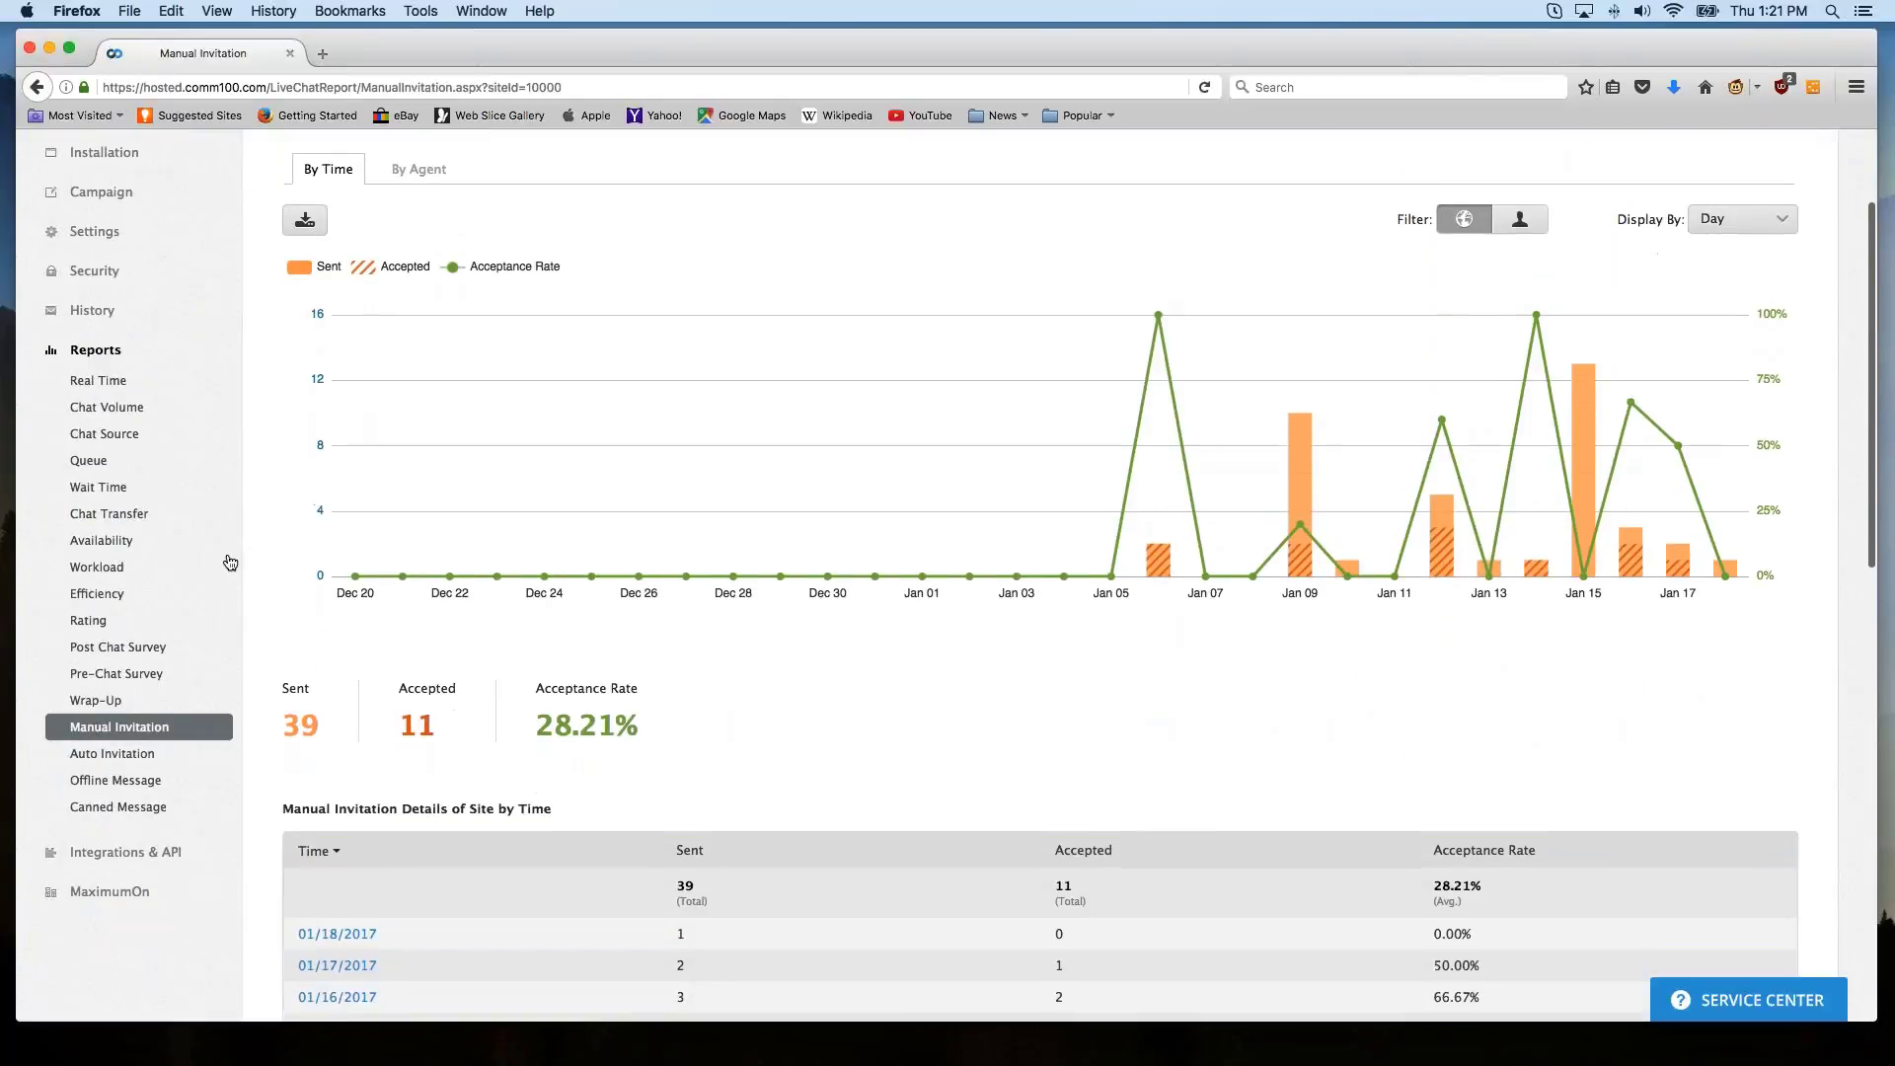
scroll(230, 563, down, 1)
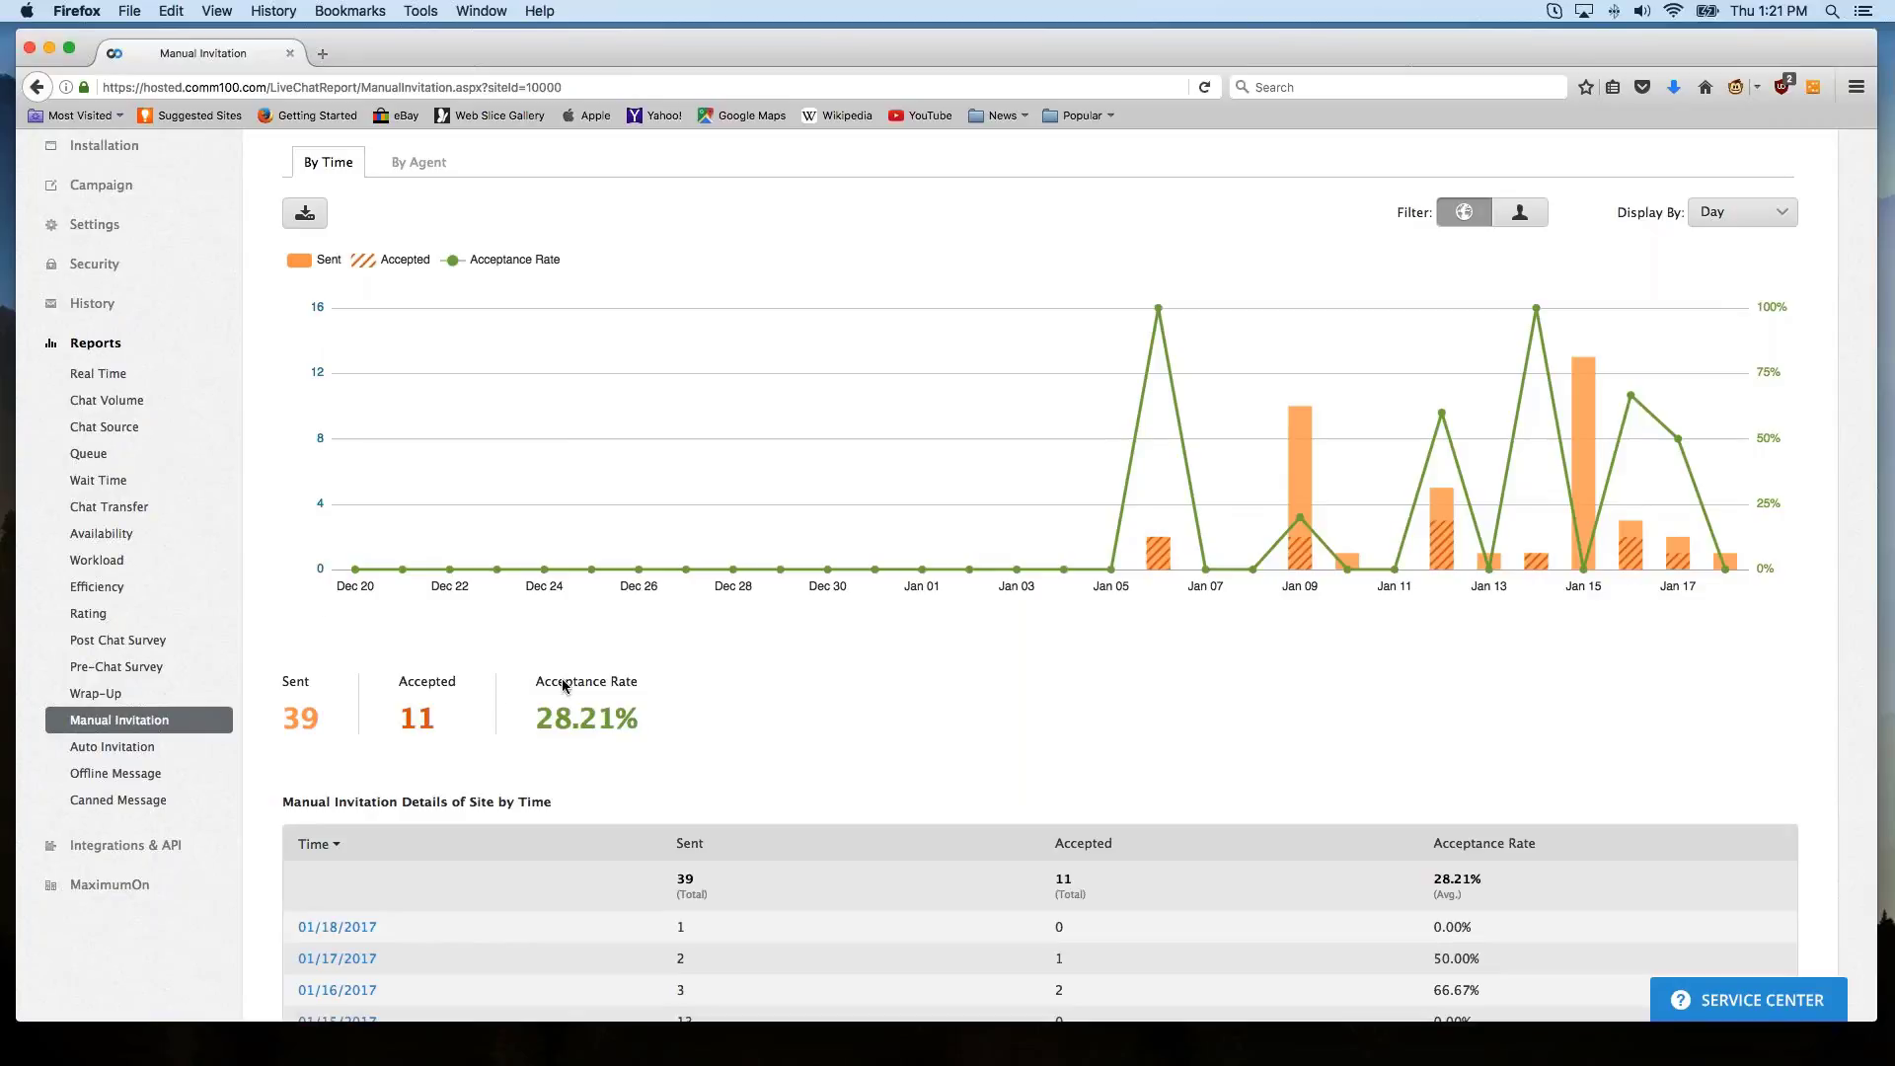
scroll(563, 715, up, 3)
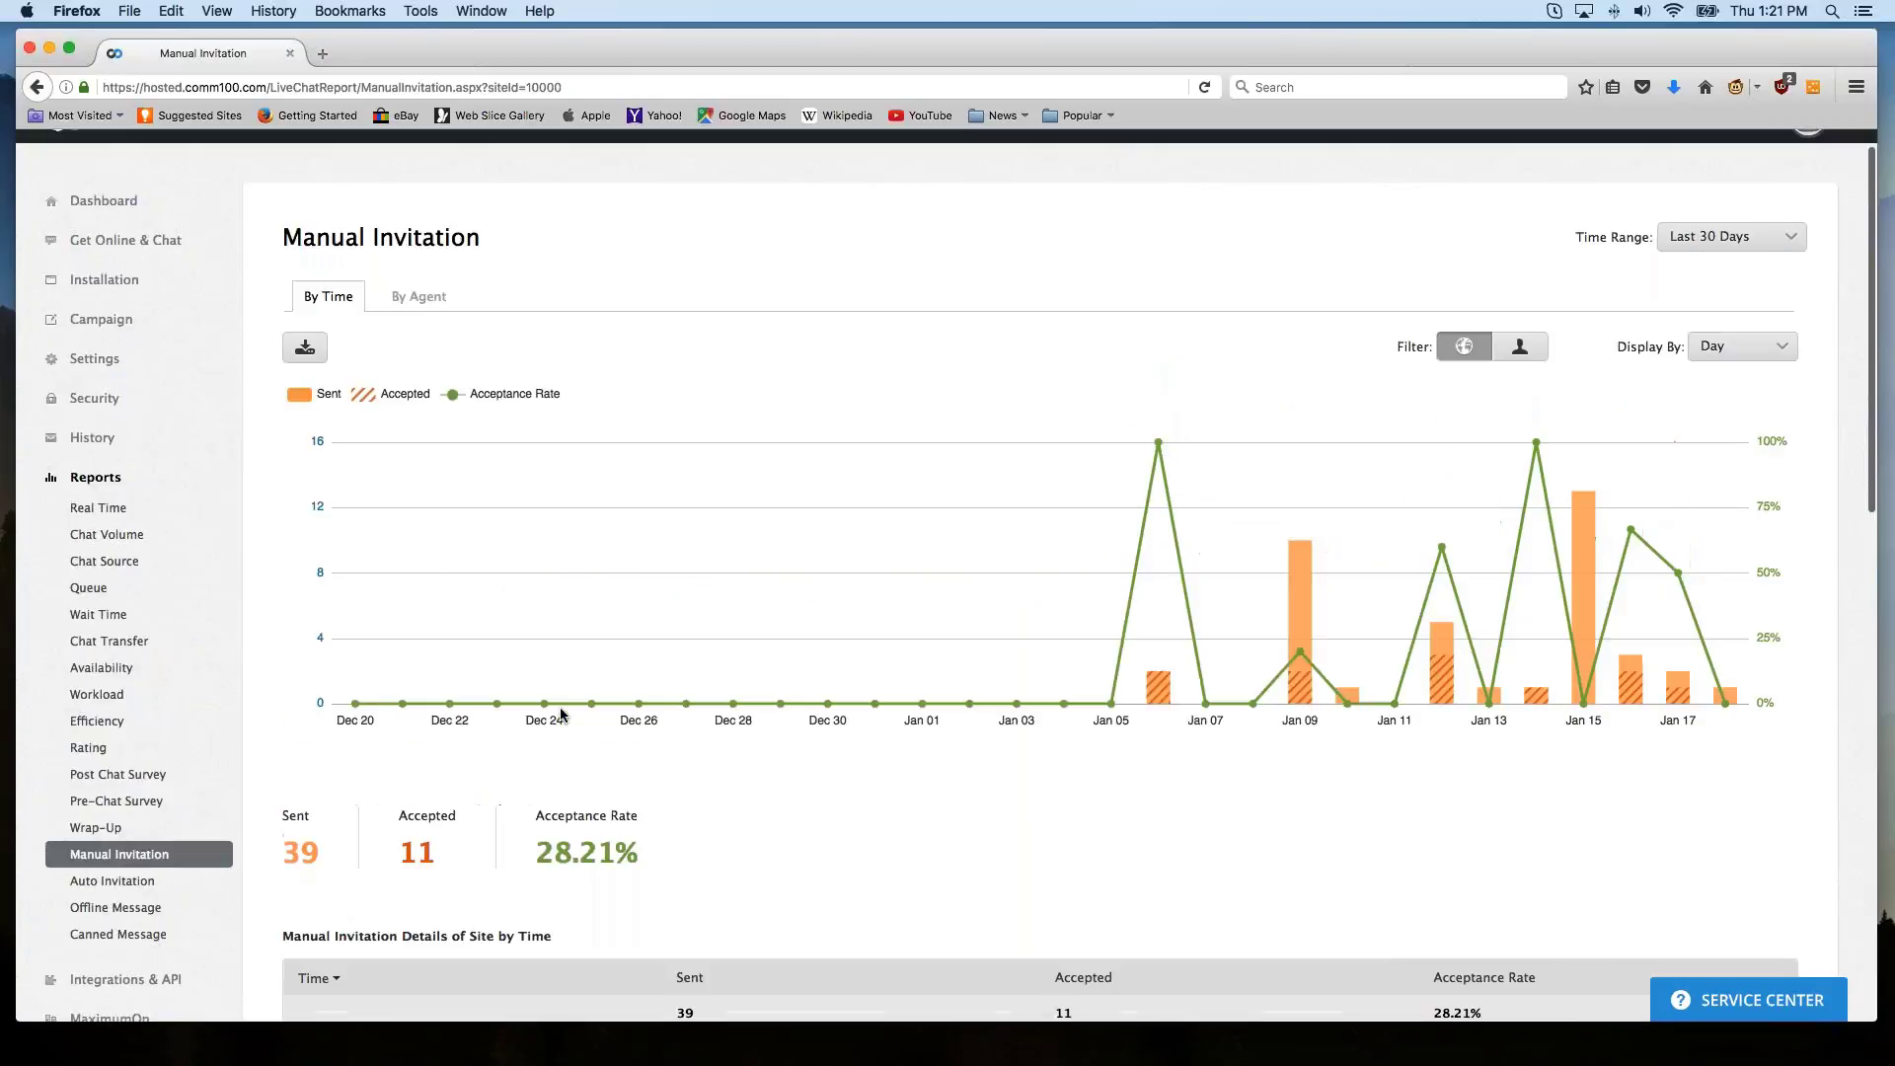
click(419, 296)
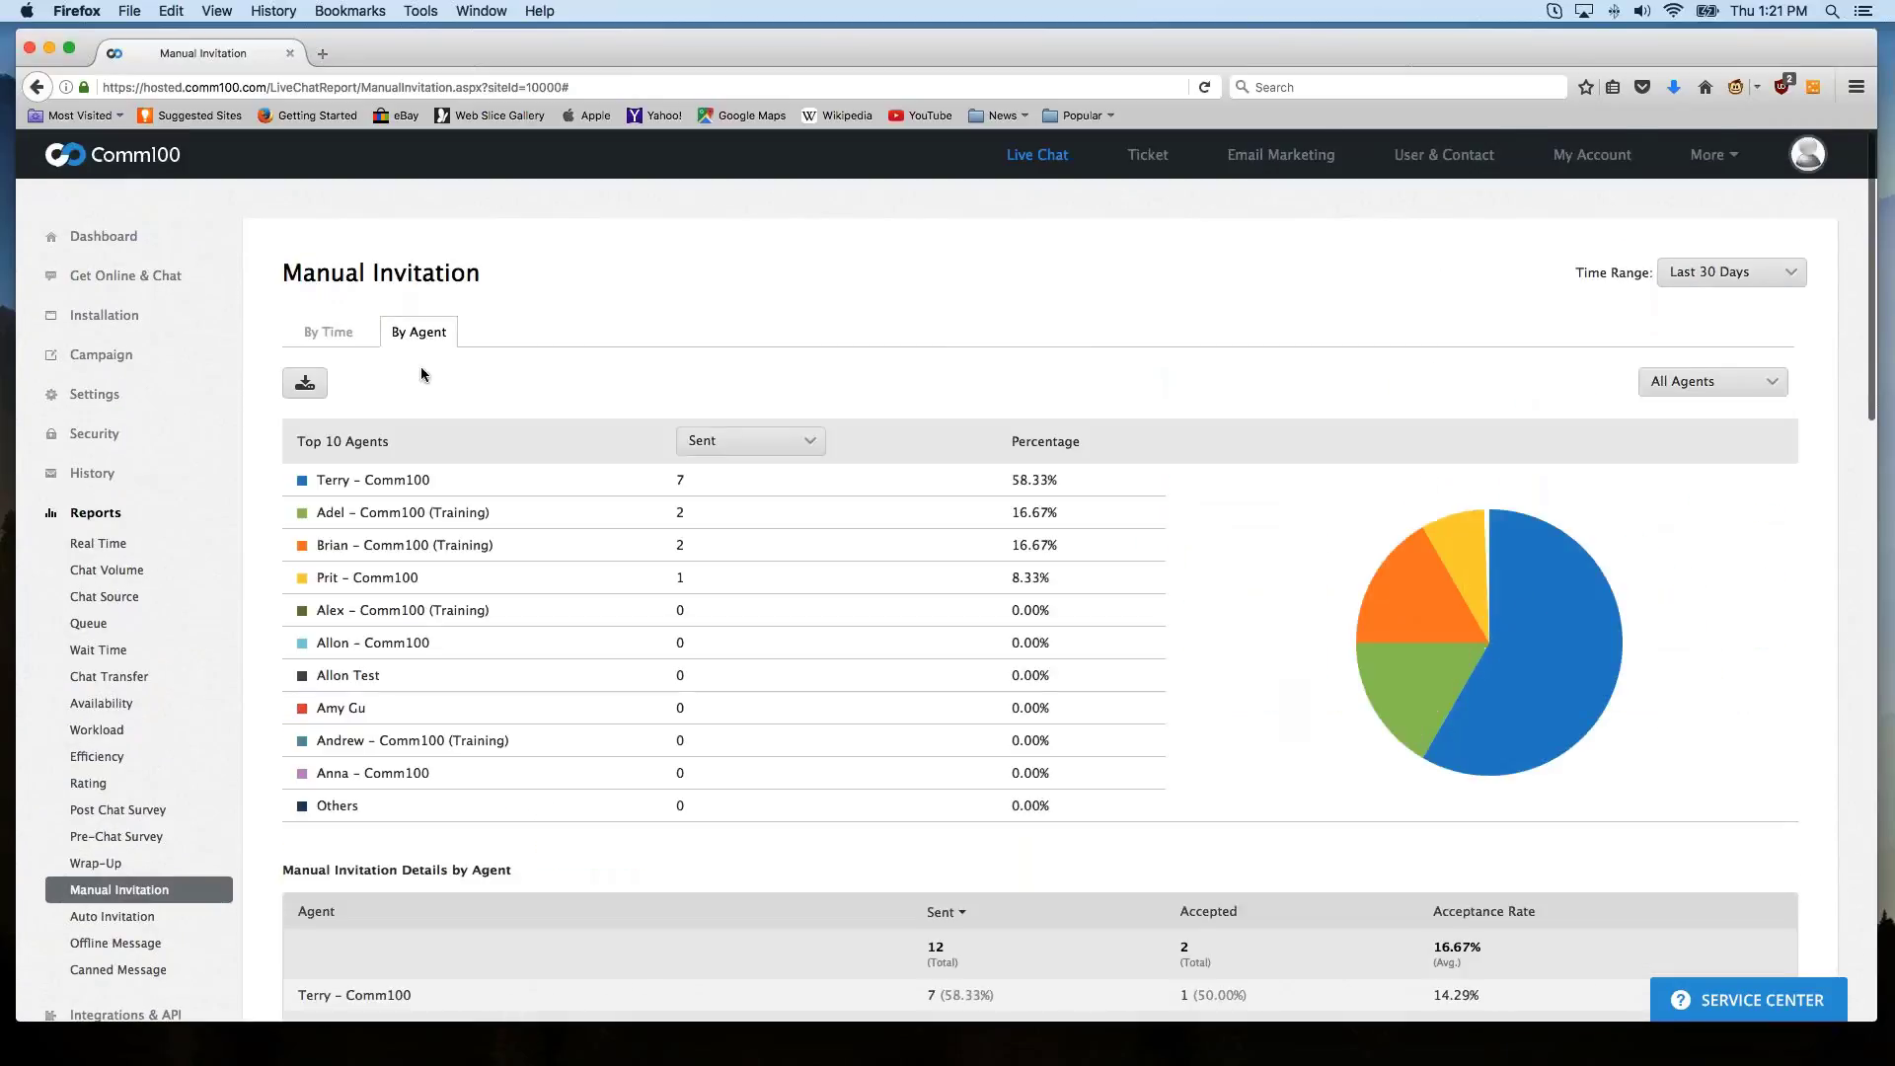
scroll(404, 489, down, 6)
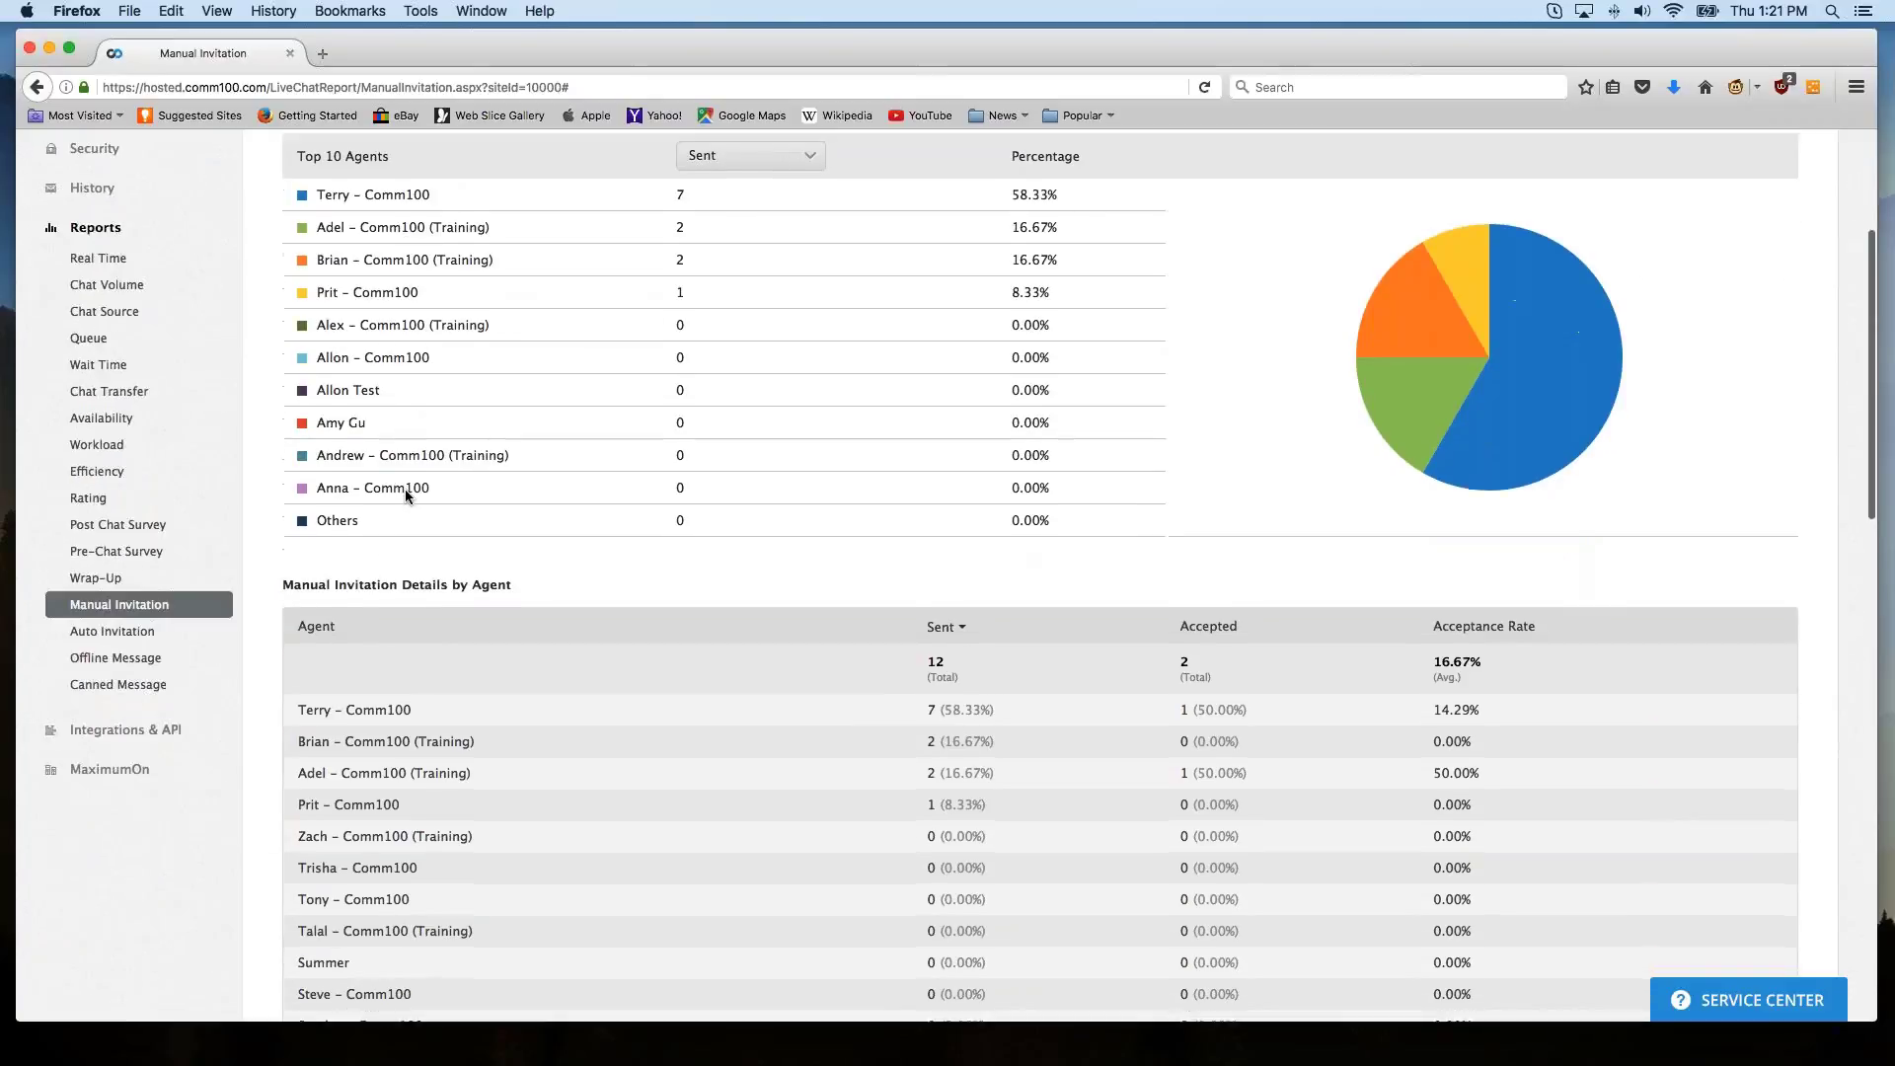
Open the Auto Invitation report and look over its invitation chart, totals and details by time.
click(139, 634)
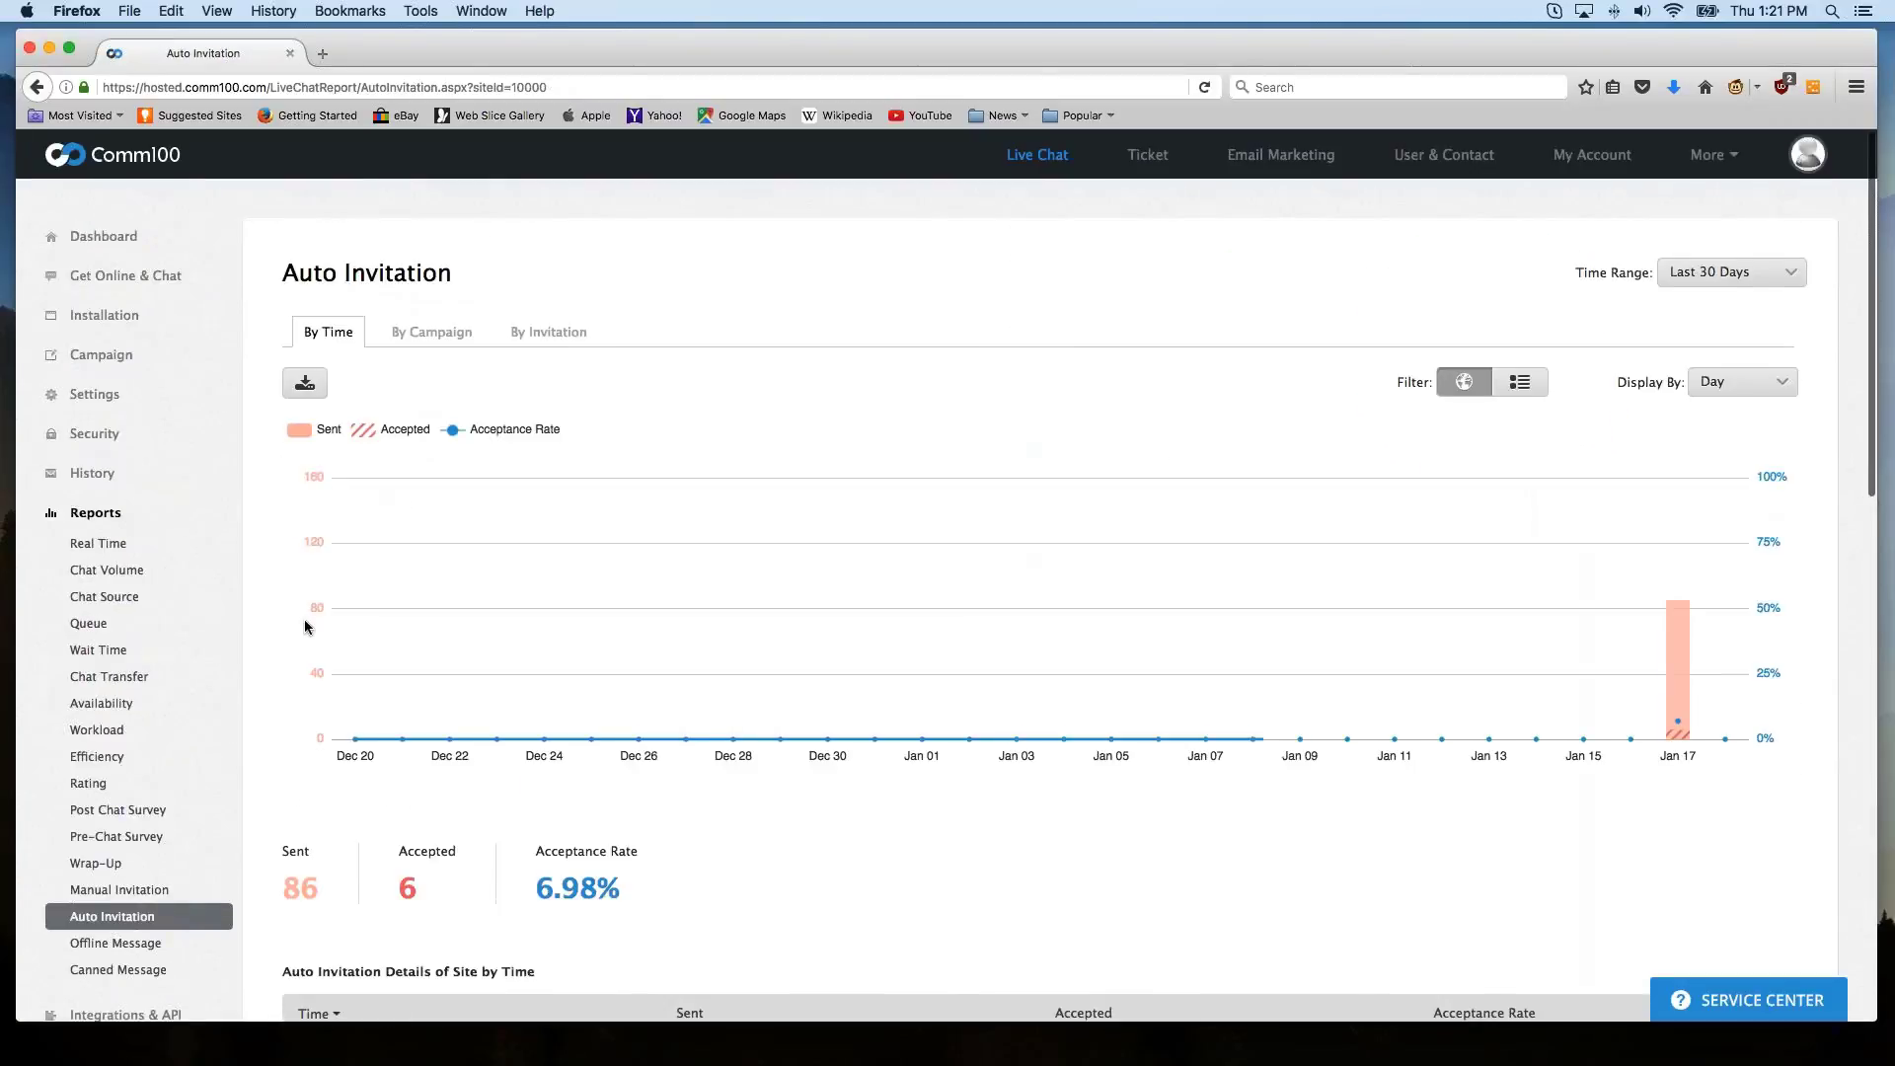
scroll(306, 622, down, 5)
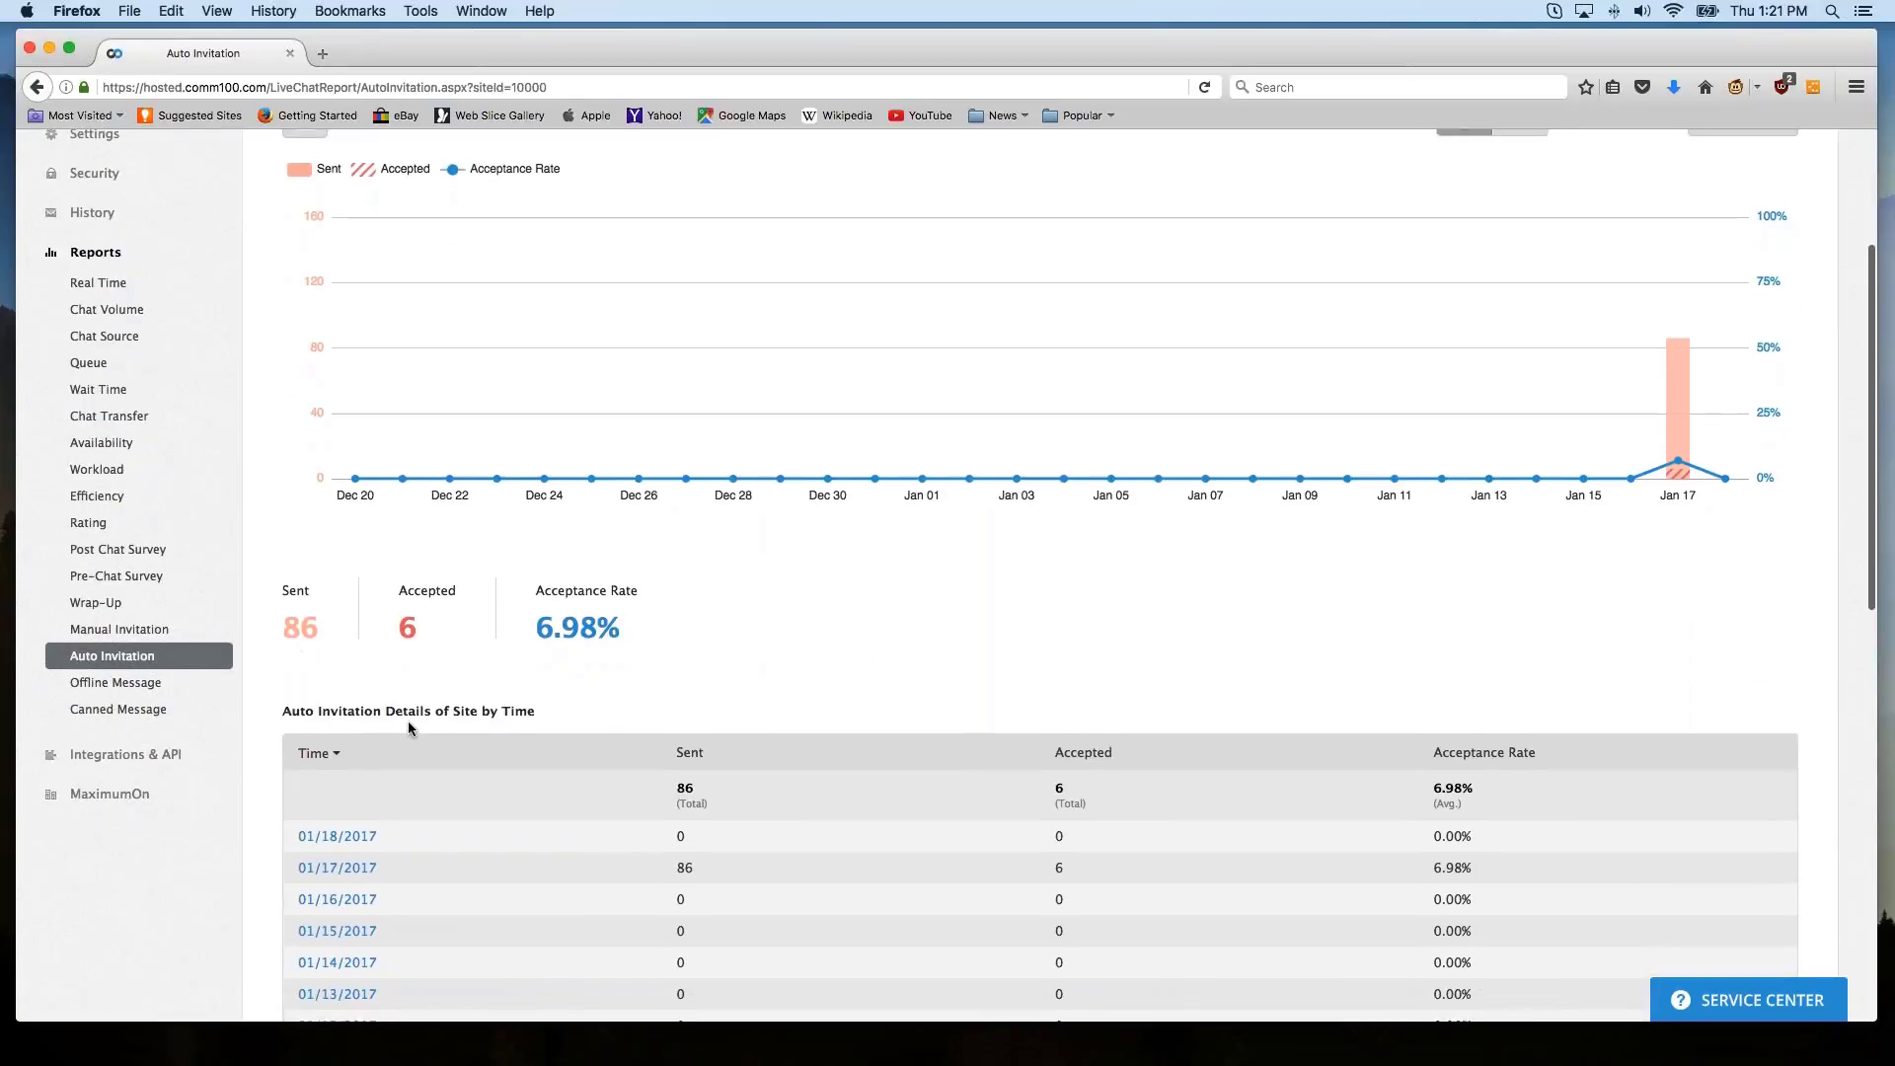
scroll(410, 728, up, 3)
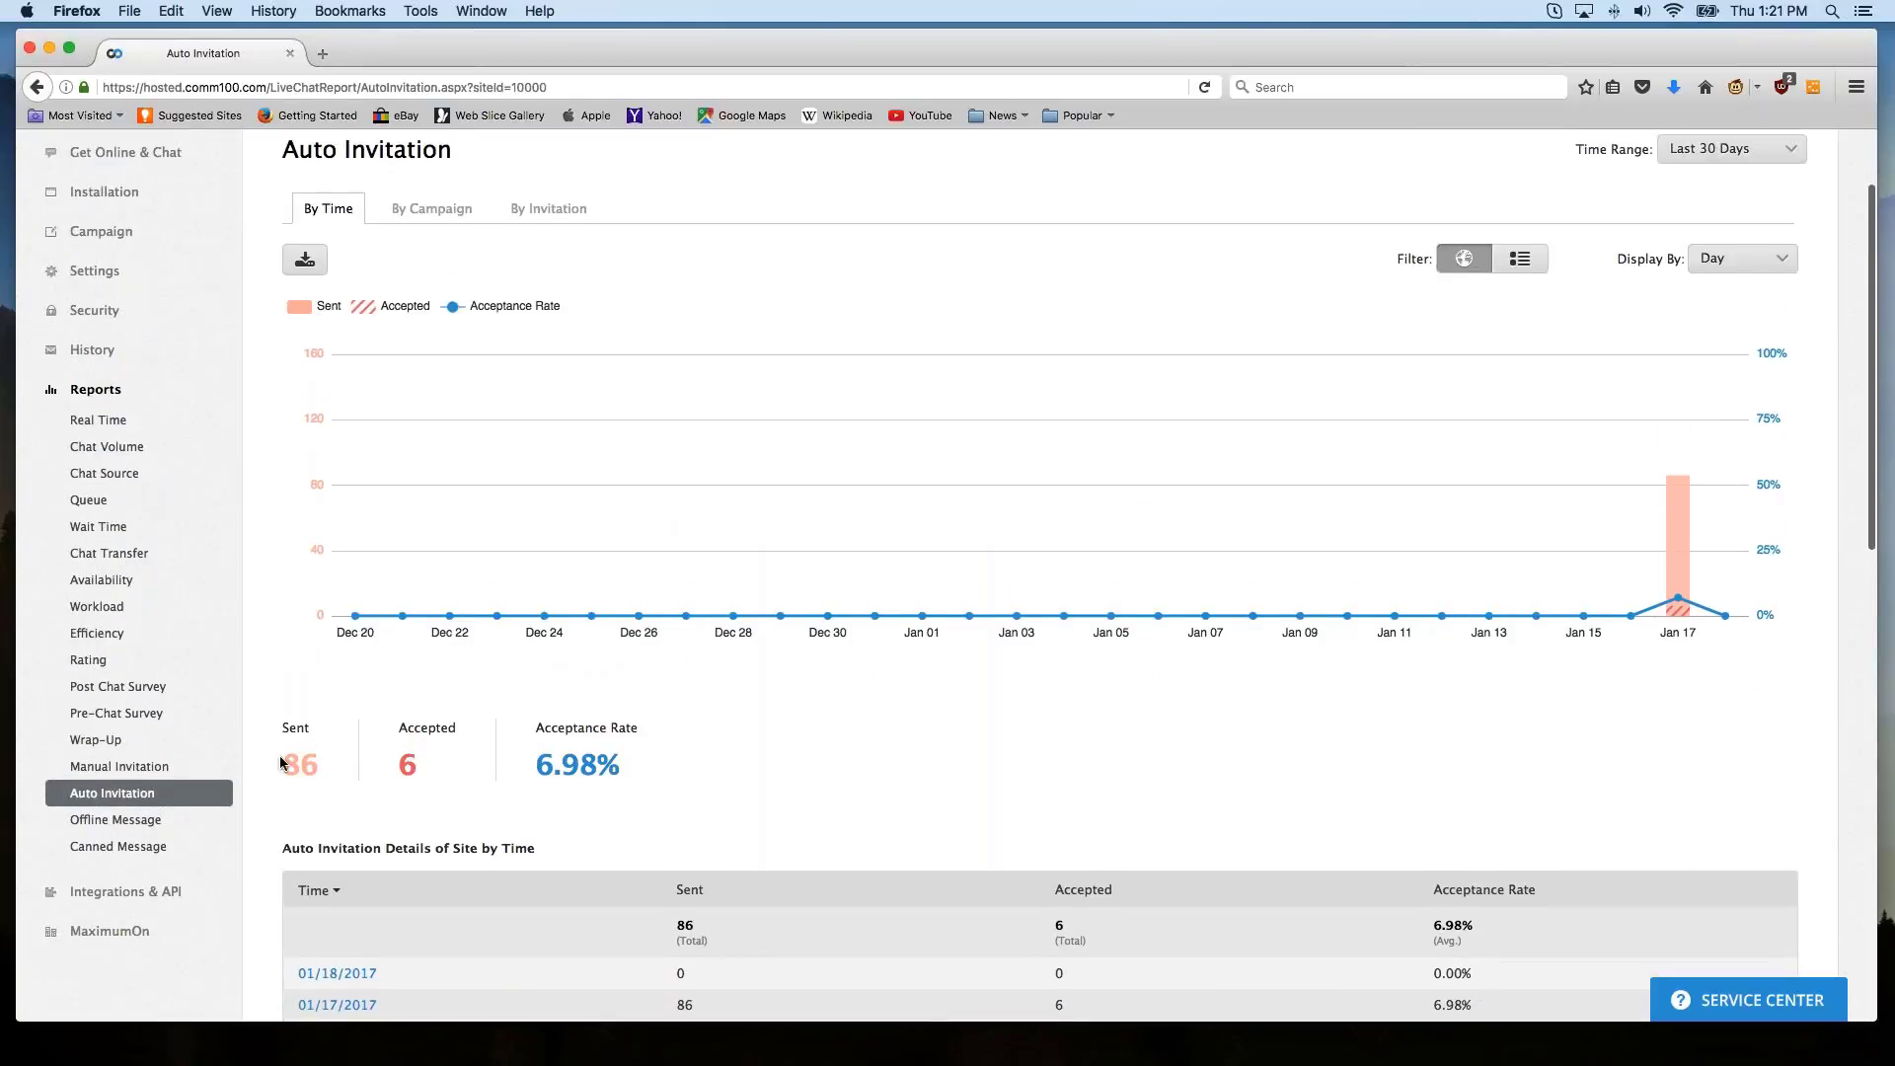
View the Auto Invitation report broken down by campaign and by invitation, and return to its breakdown by time.
scroll(560, 699, up, 1)
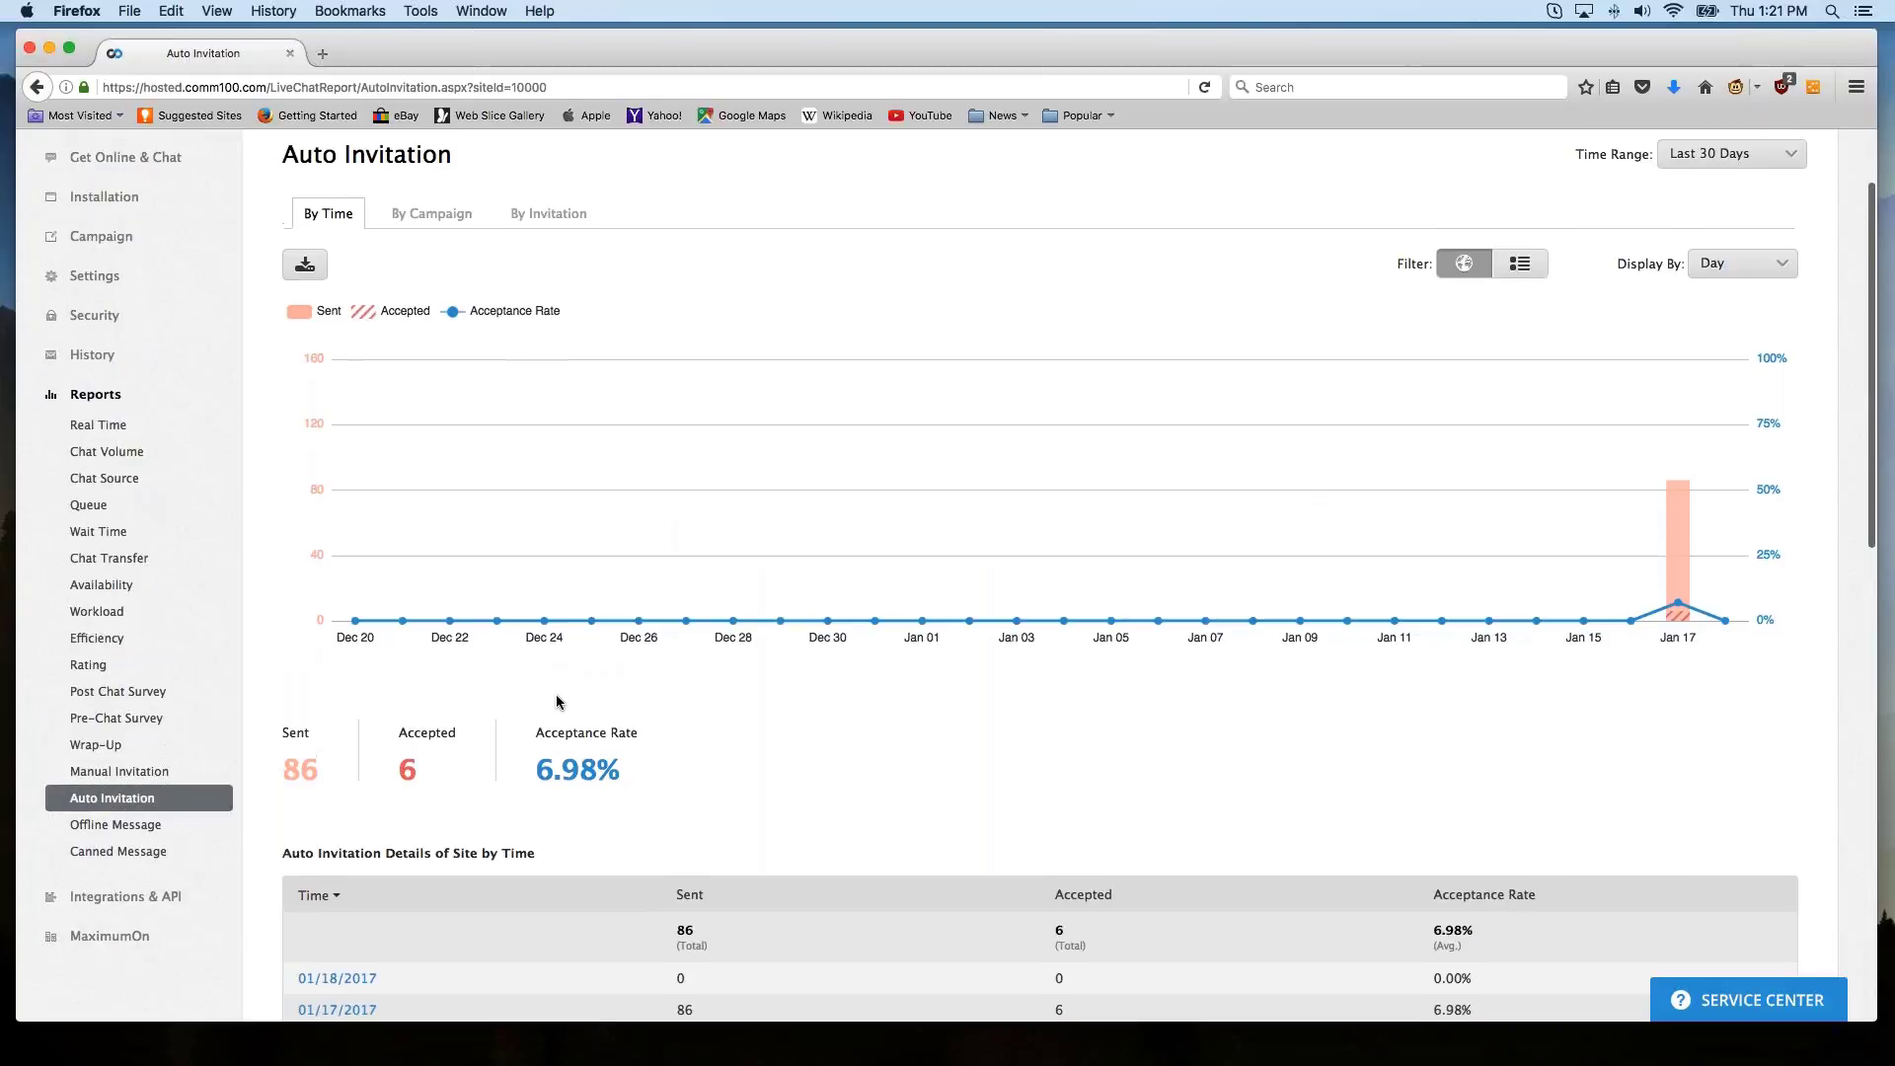
scroll(557, 702, up, 1)
click(431, 275)
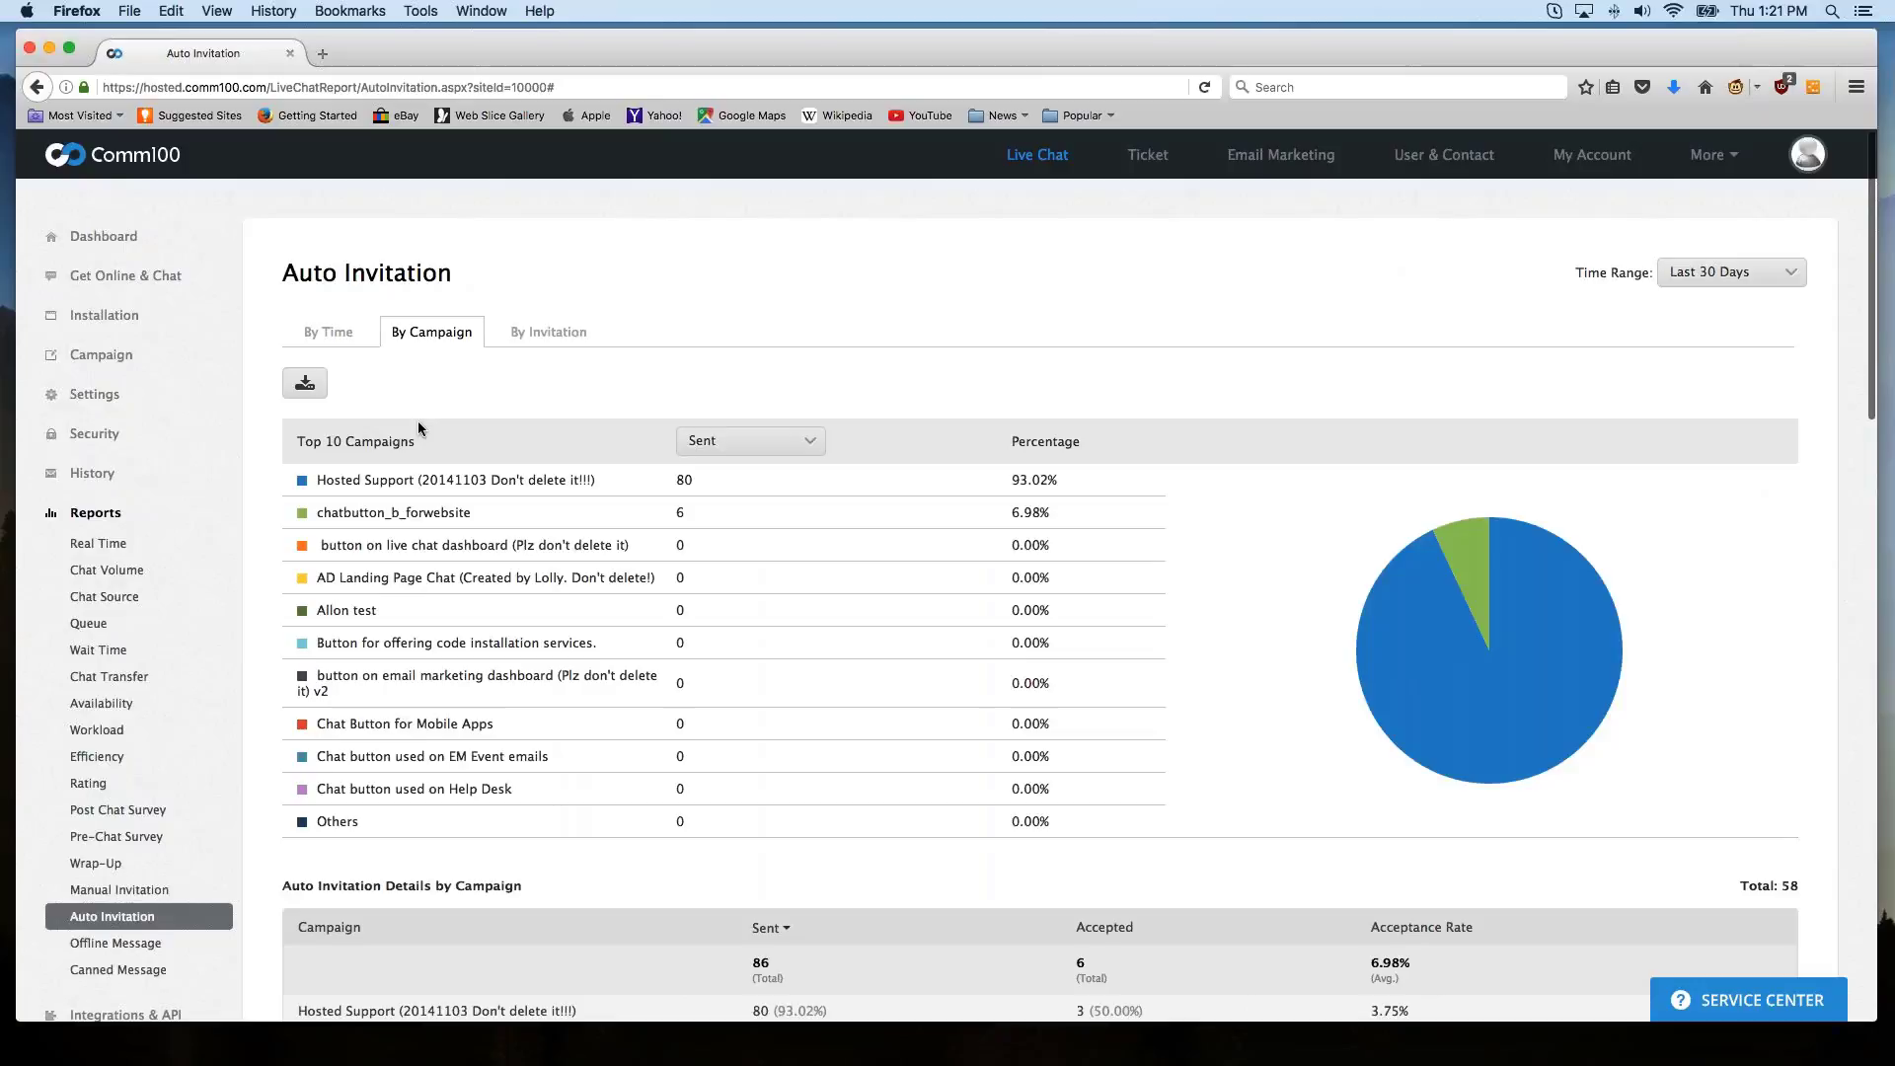
click(518, 332)
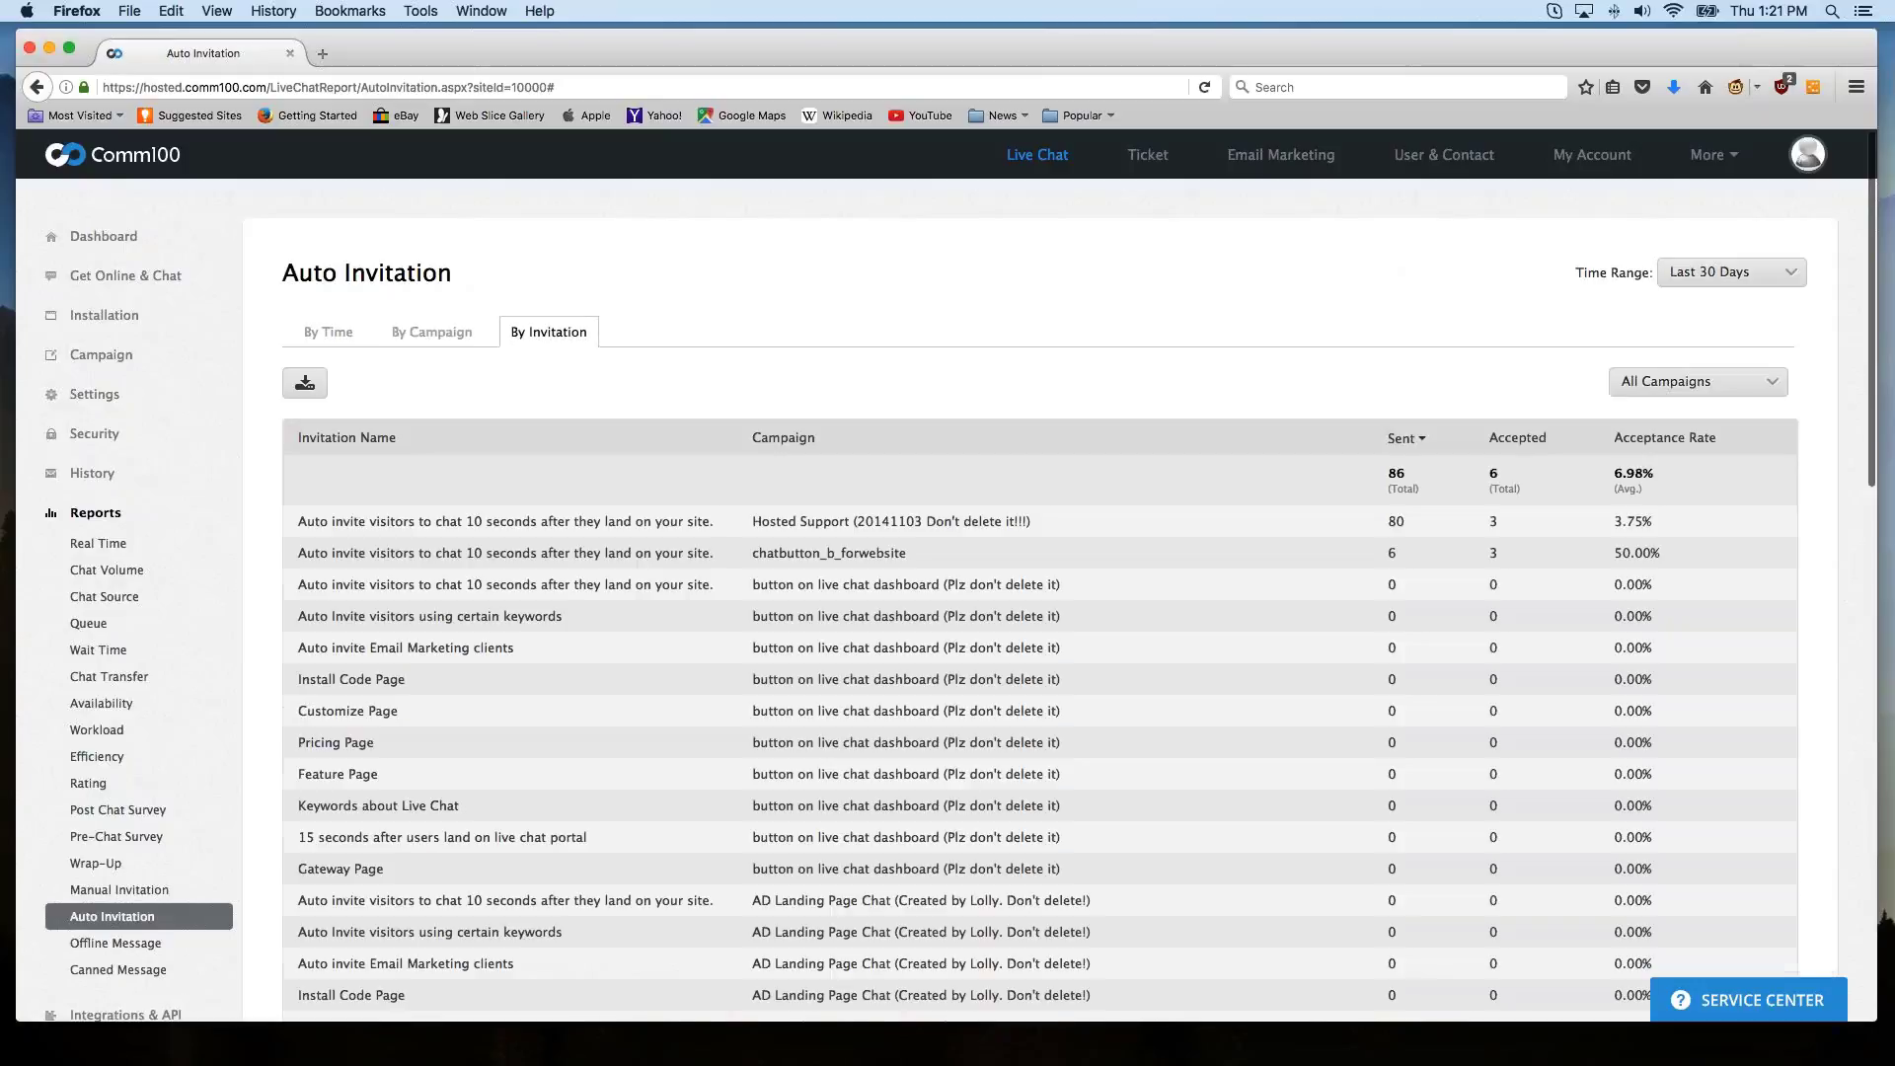
click(342, 340)
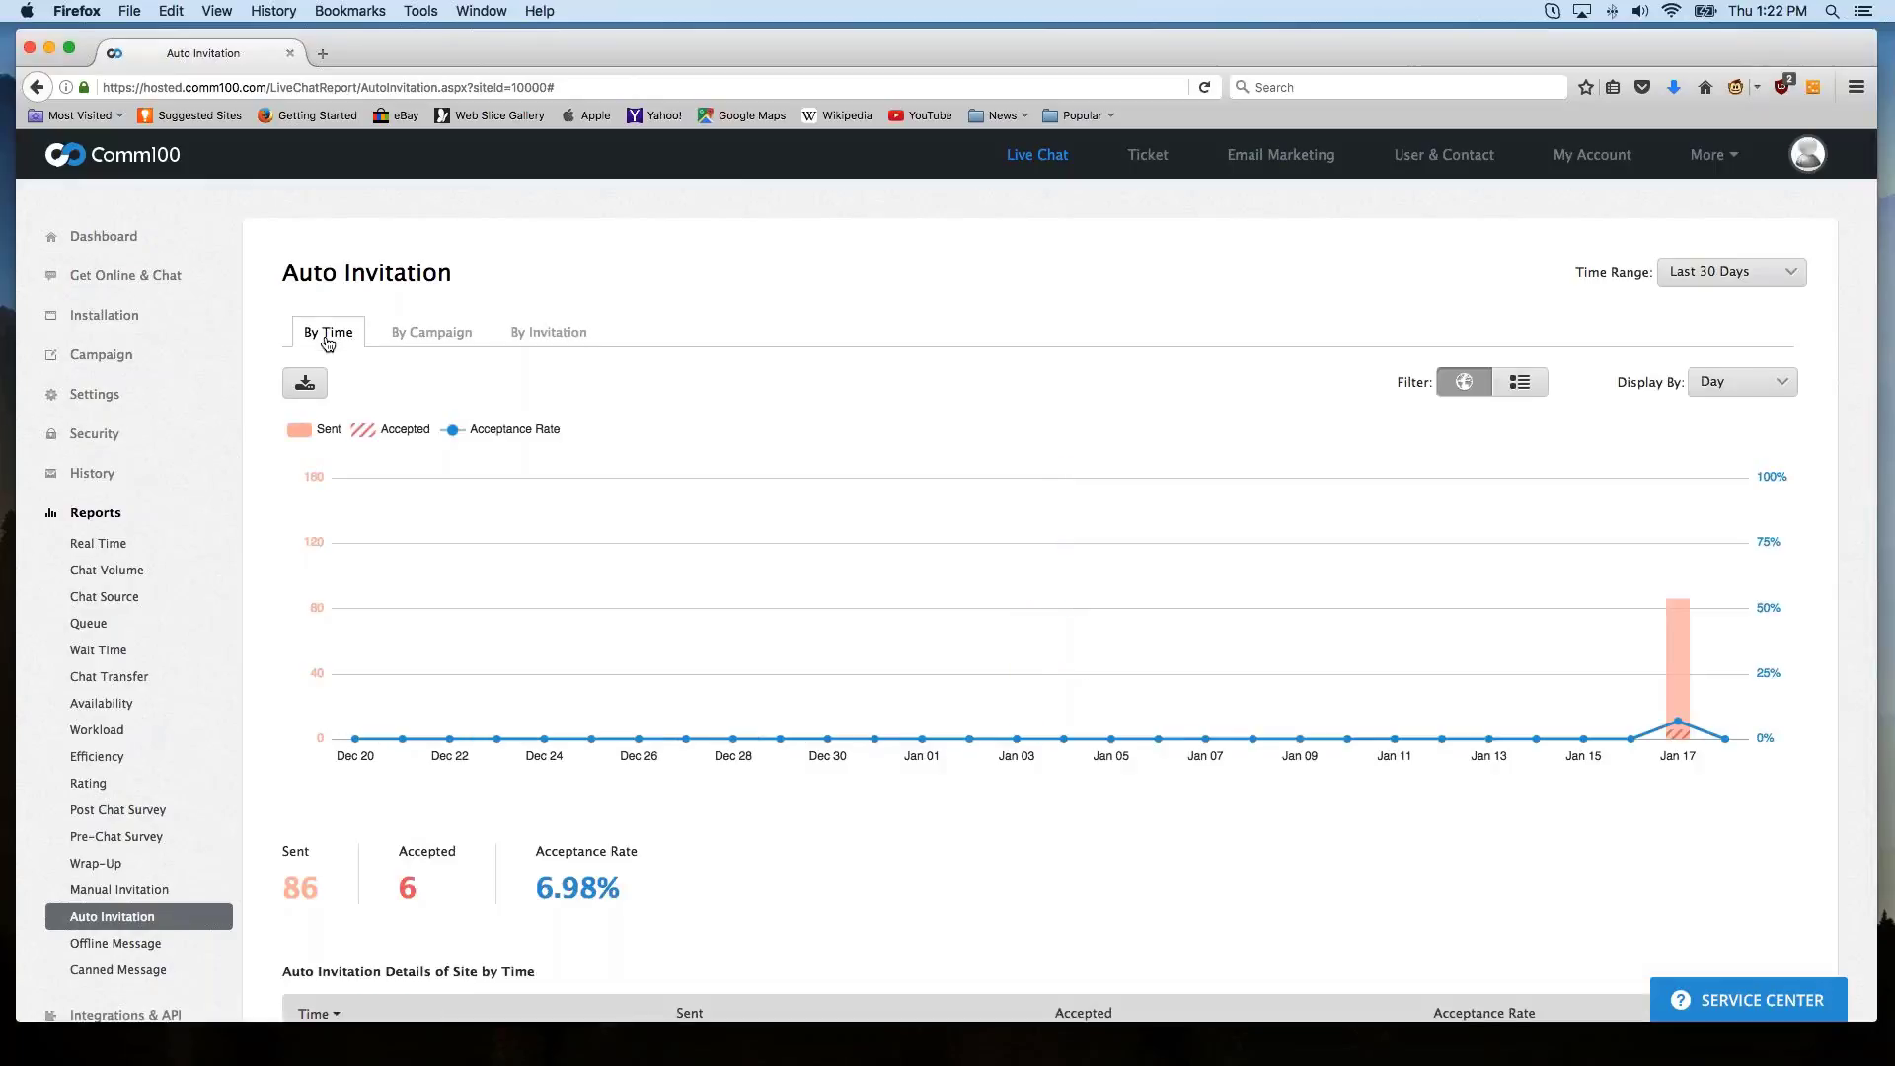
Open the Offline Message report and examine its chart, totals and details by time for the offline button and chat queue.
scroll(139, 670, down, 3)
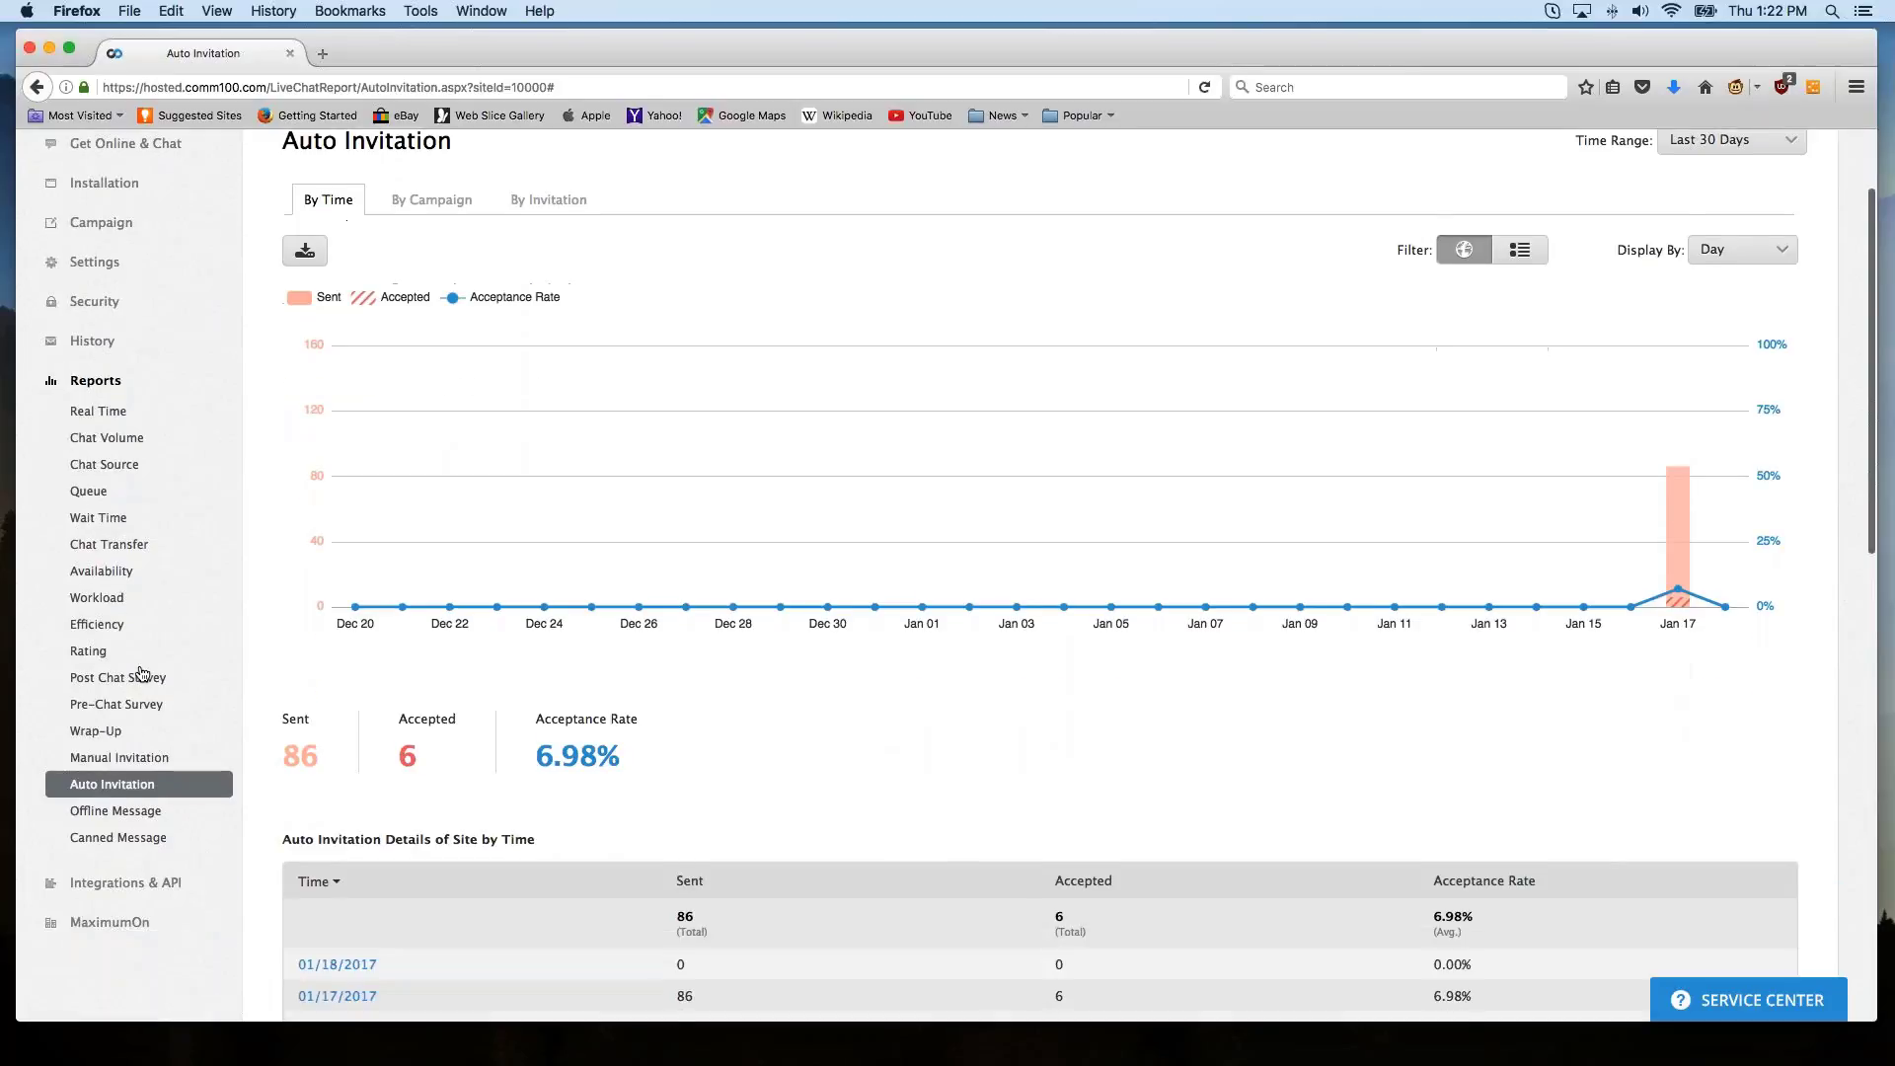
scroll(139, 674, down, 1)
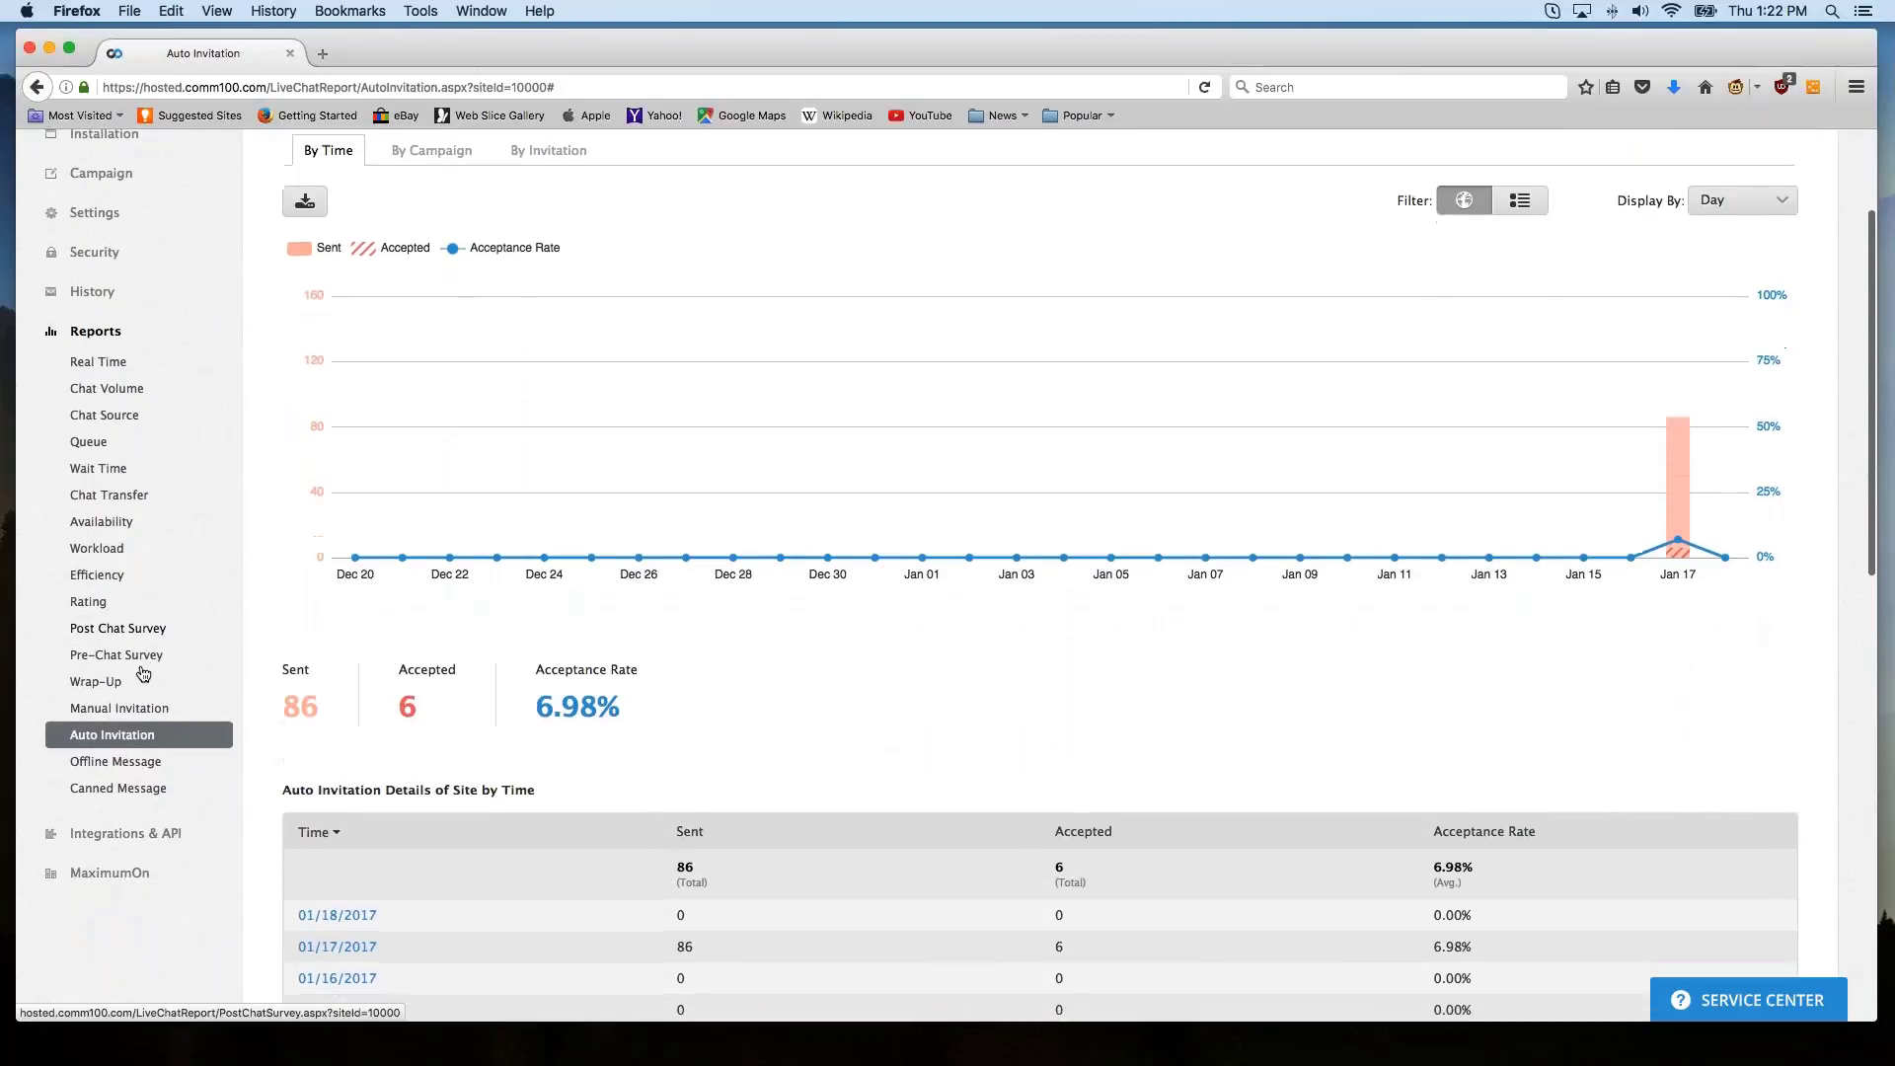
click(134, 765)
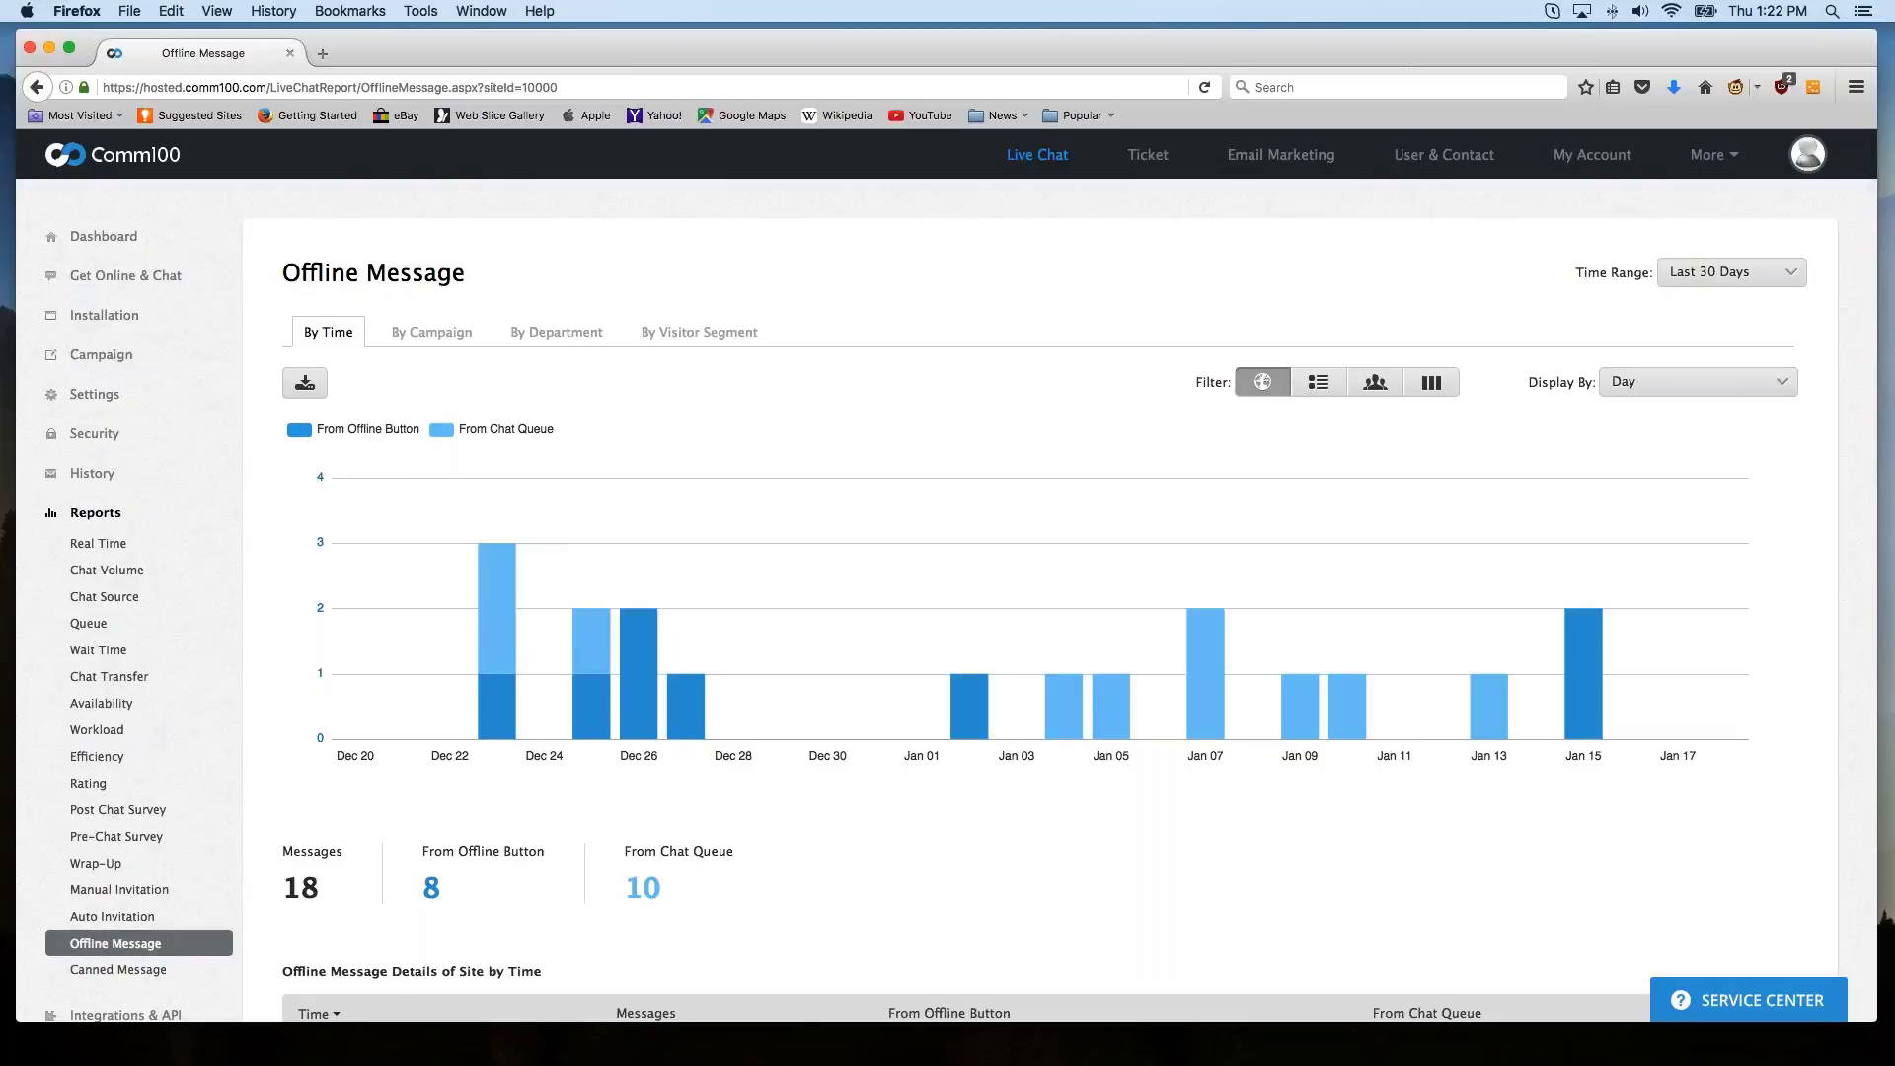
scroll(676, 641, down, 5)
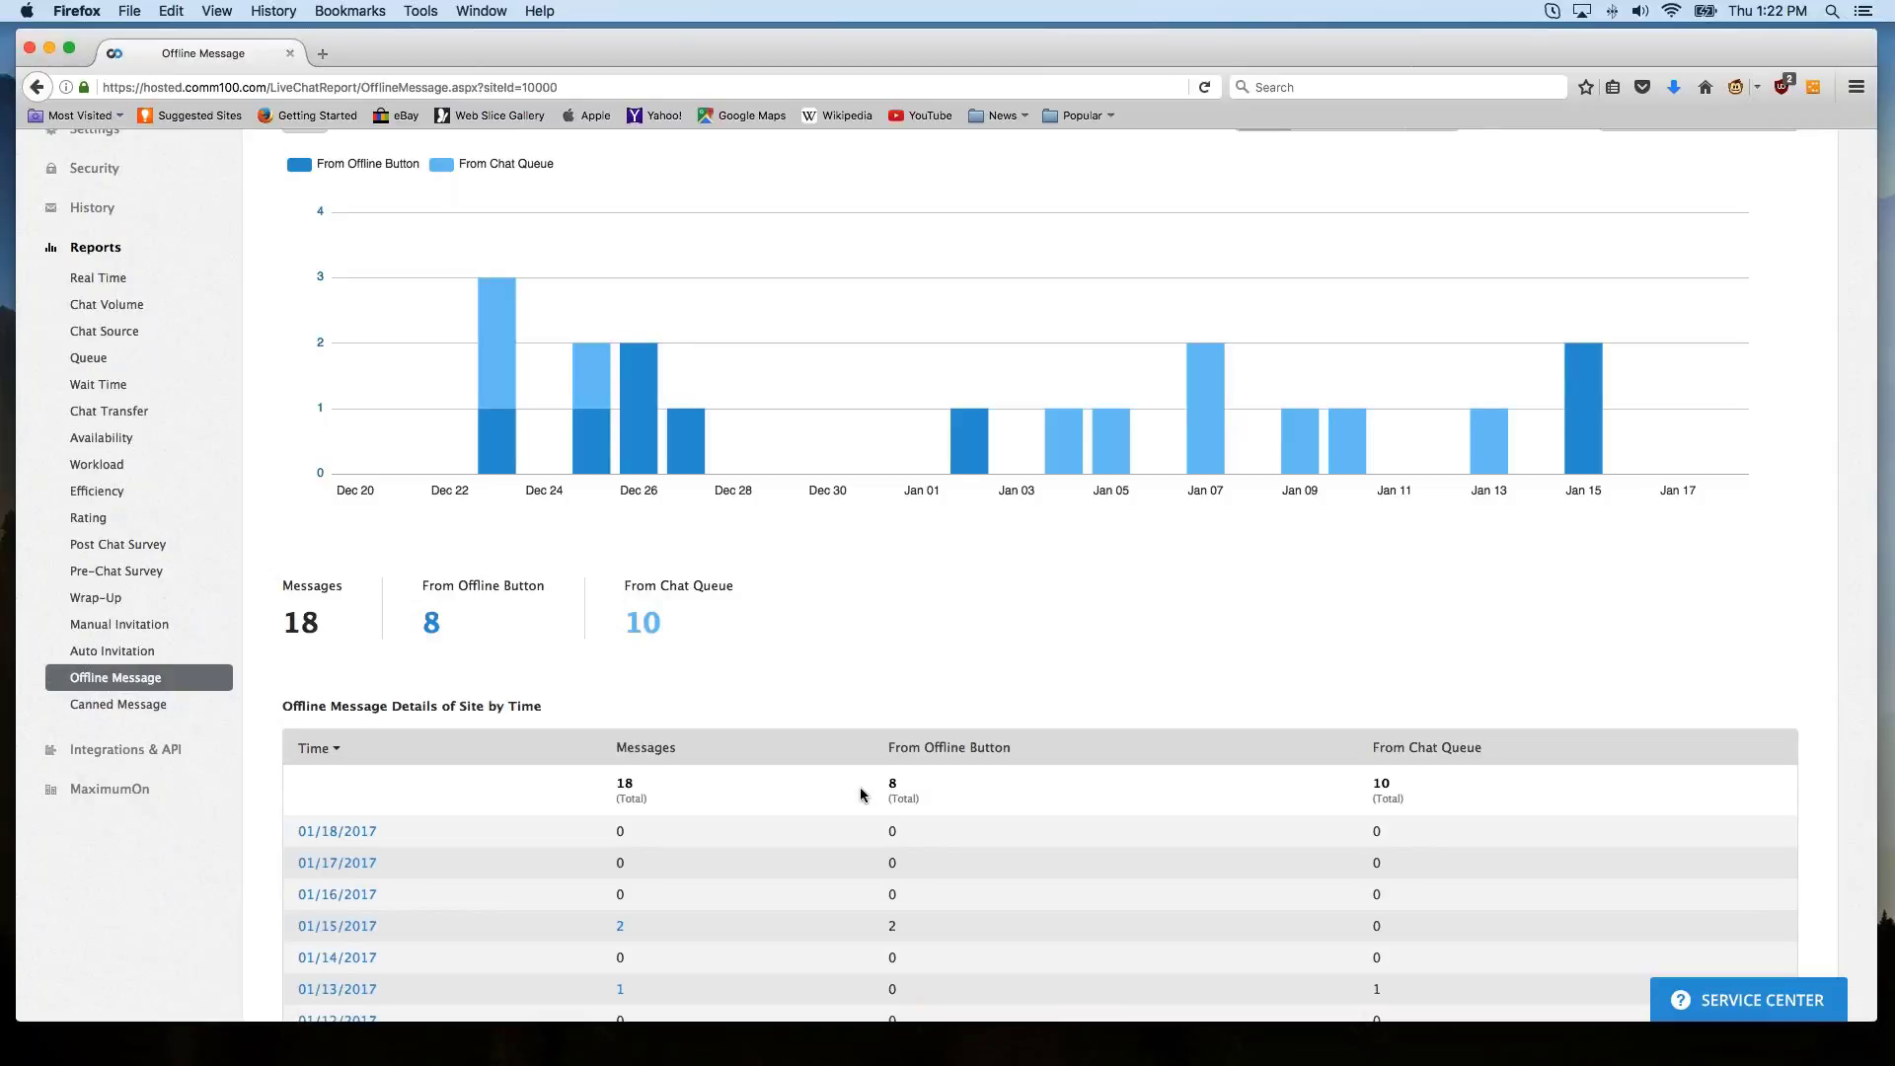
scroll(423, 786, up, 2)
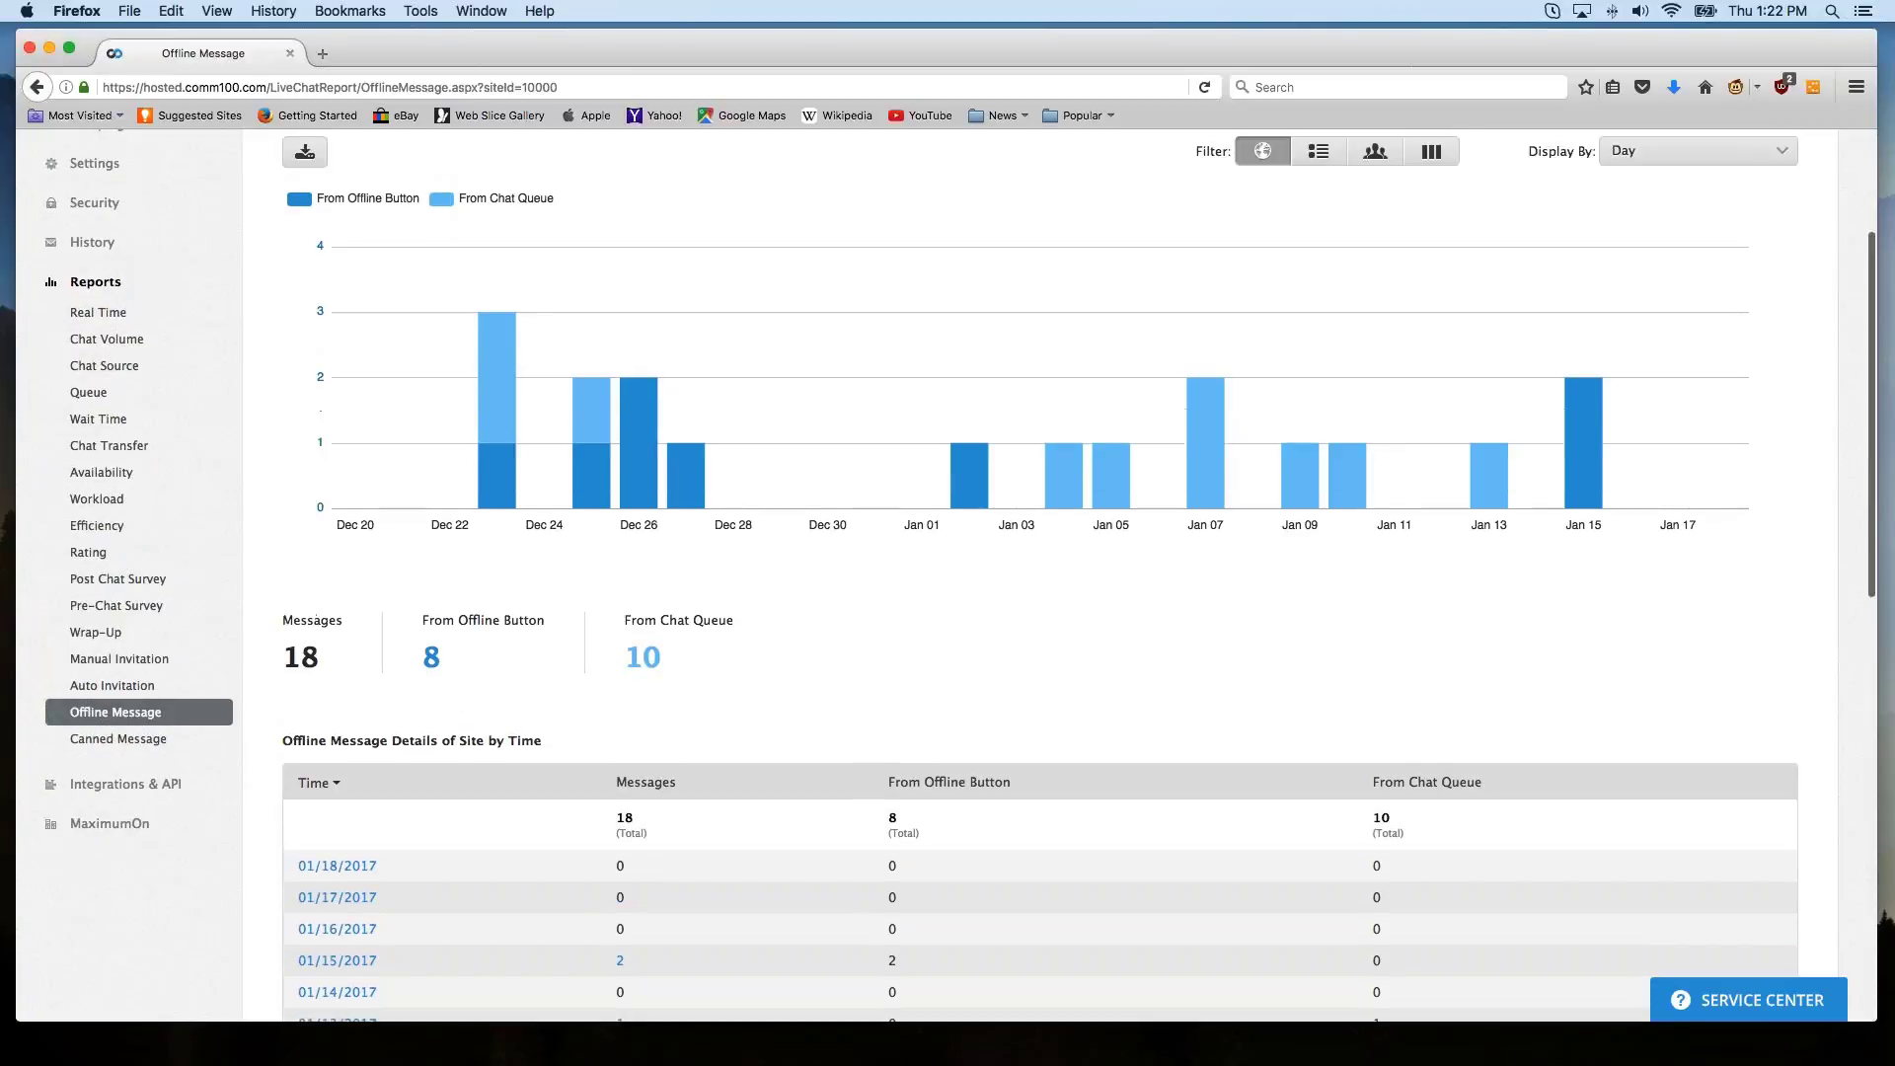
scroll(483, 363, up, 5)
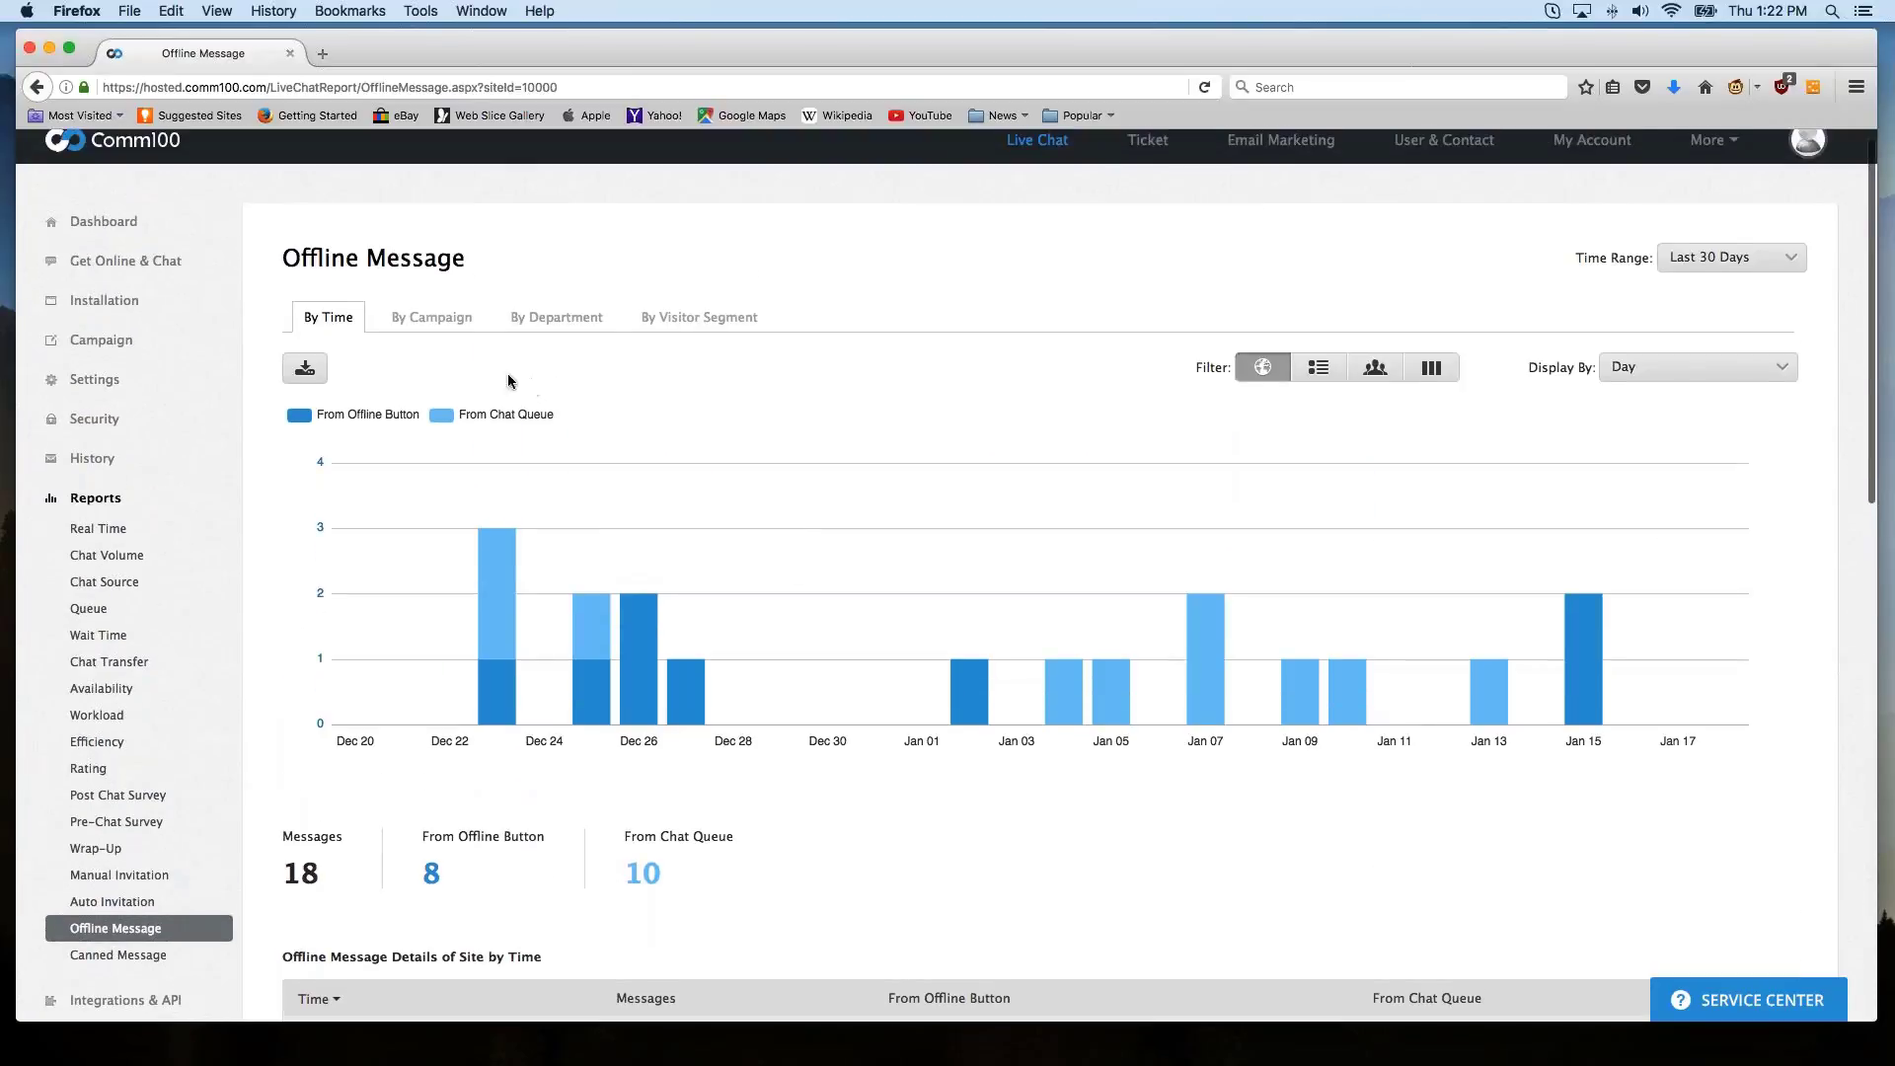
Switch the Offline Message report to the campaign and department breakdowns, and look over the department shares and details.
click(435, 314)
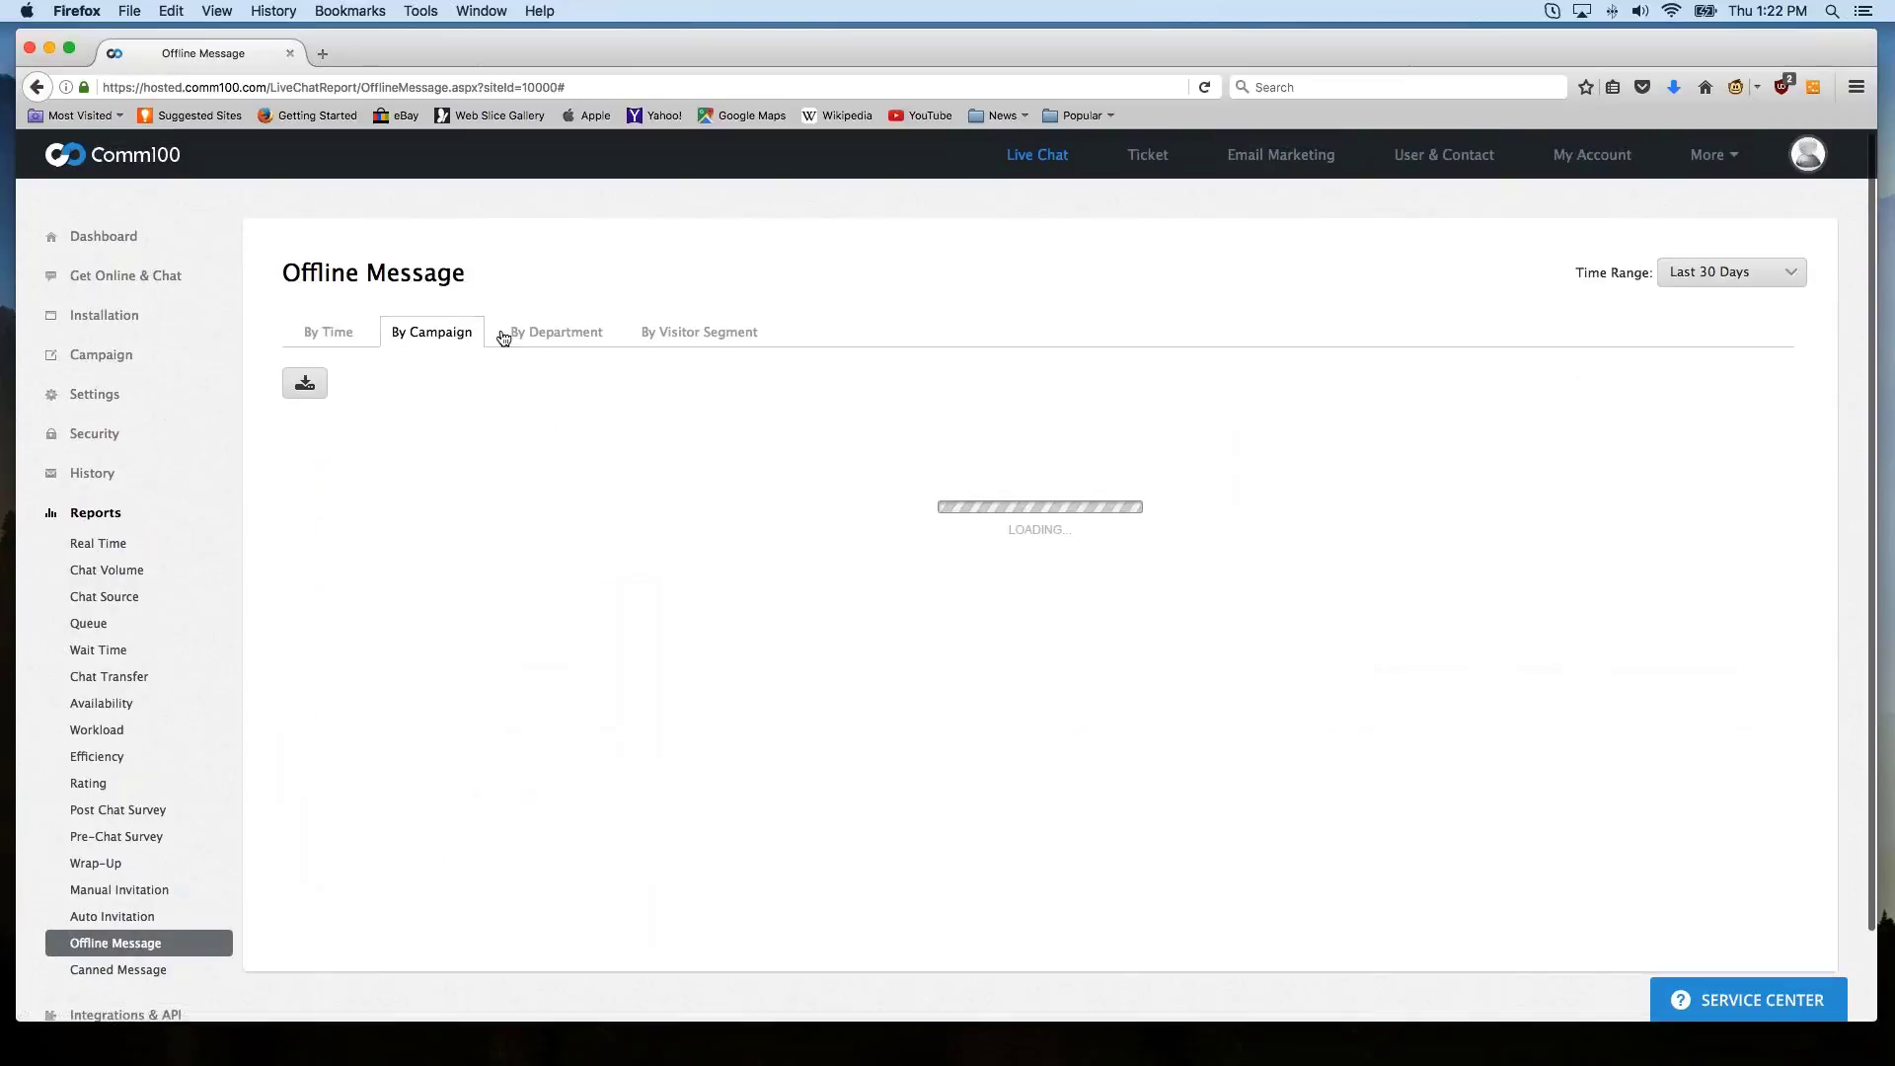
click(525, 332)
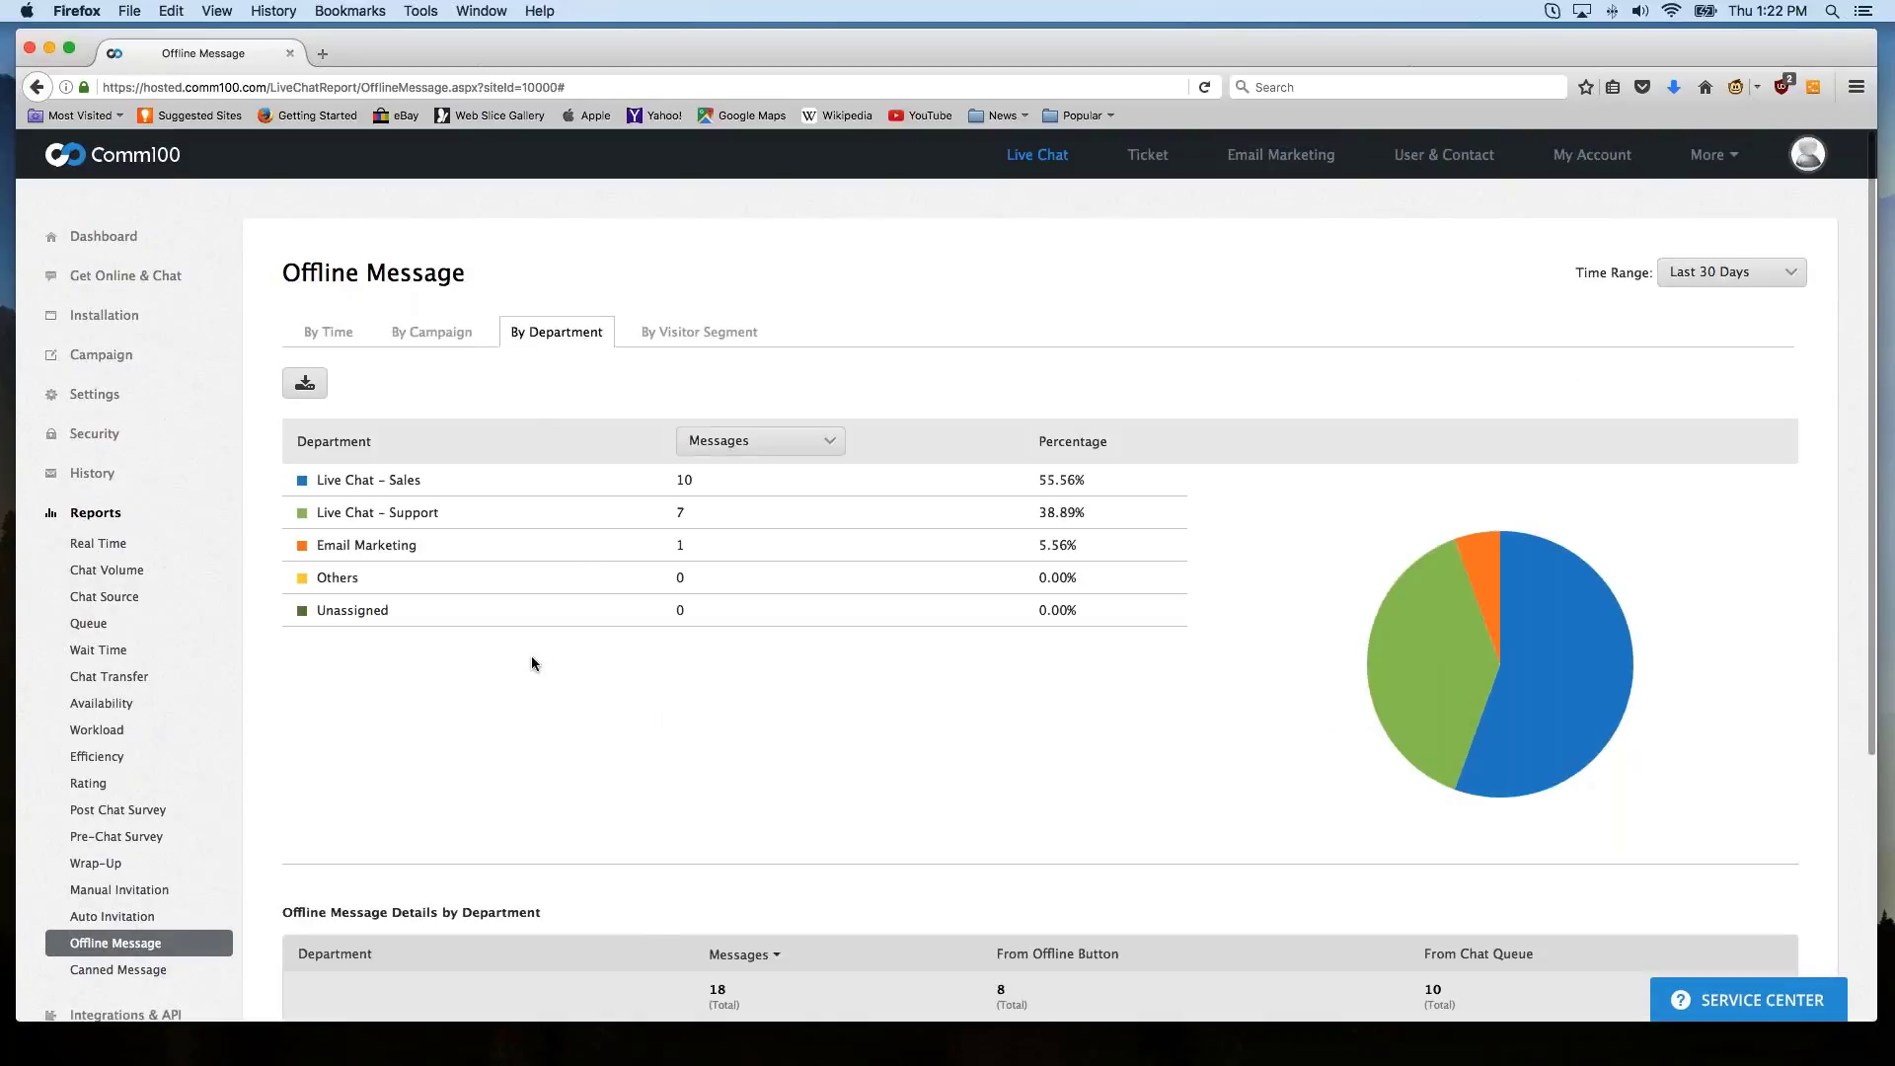
scroll(531, 659, down, 1)
scroll(532, 659, down, 2)
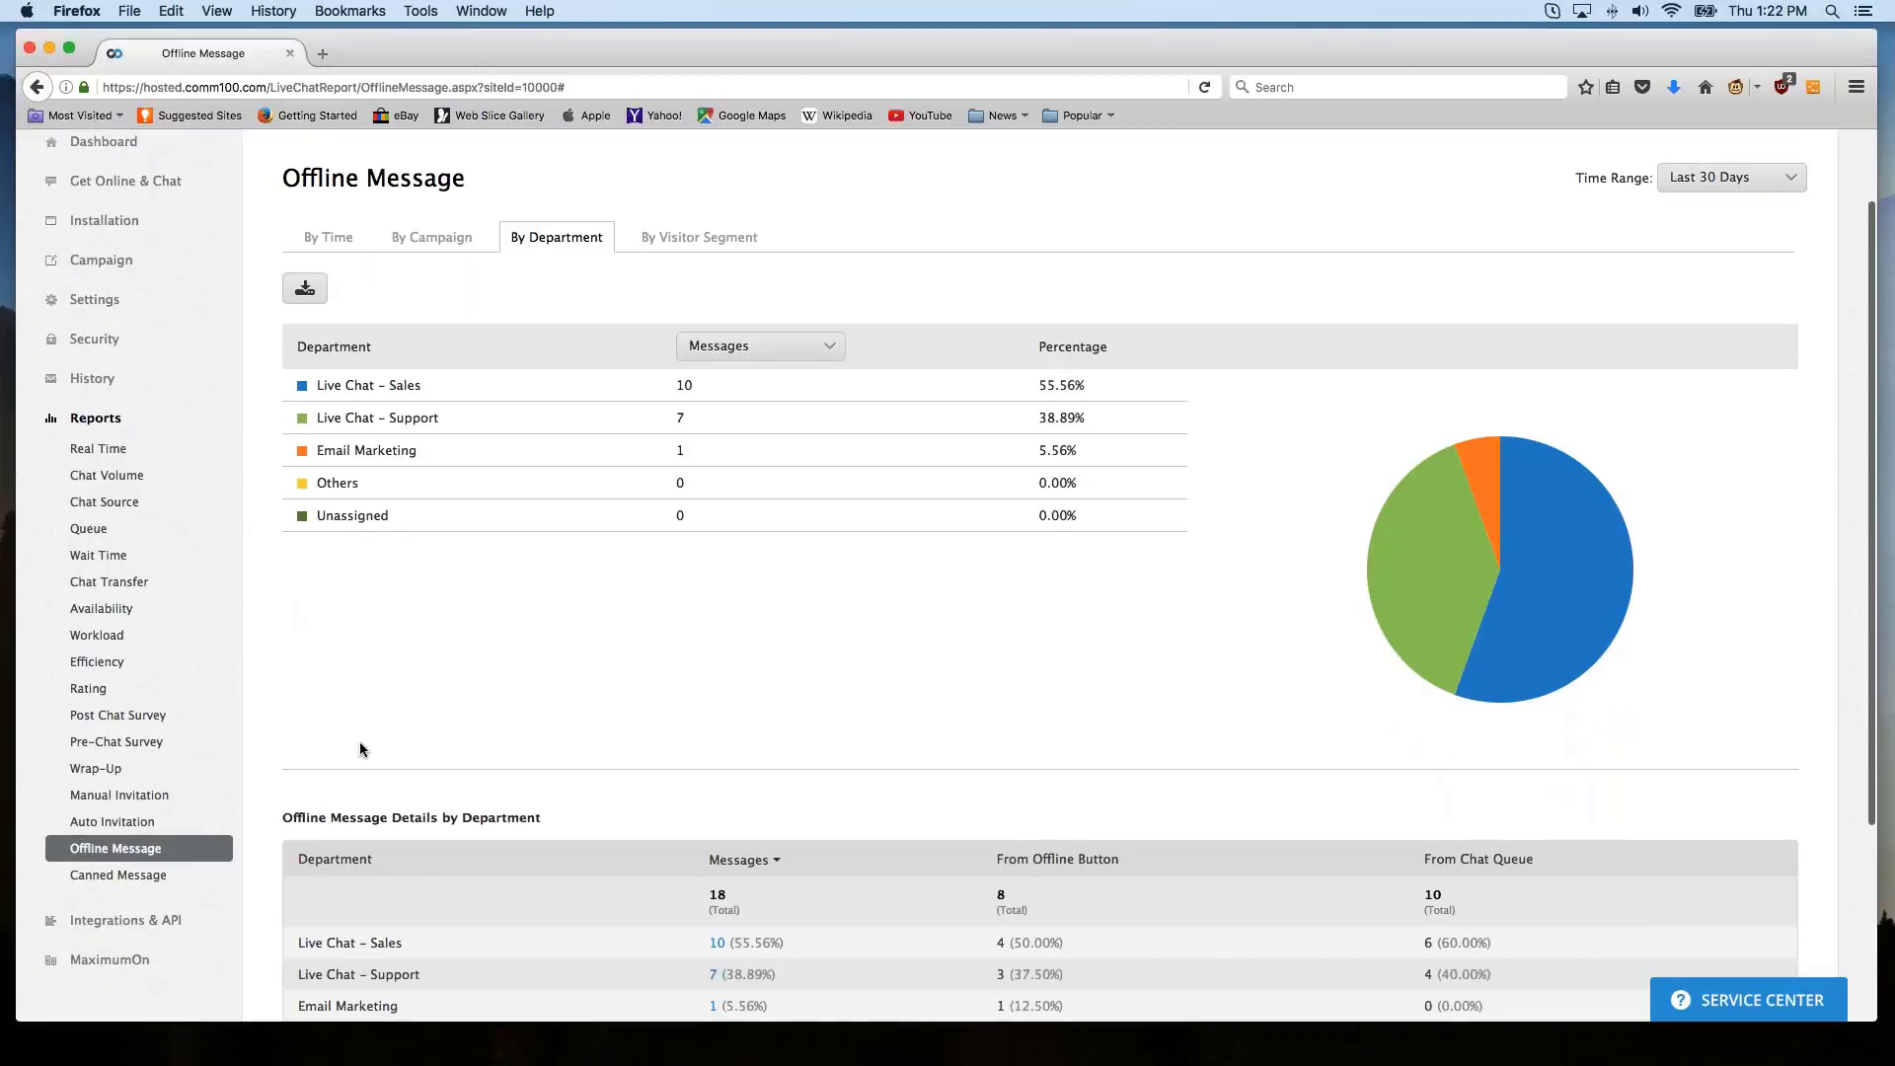
Open the Canned Message report and look over how often each canned message was used and by how many agents.
click(124, 876)
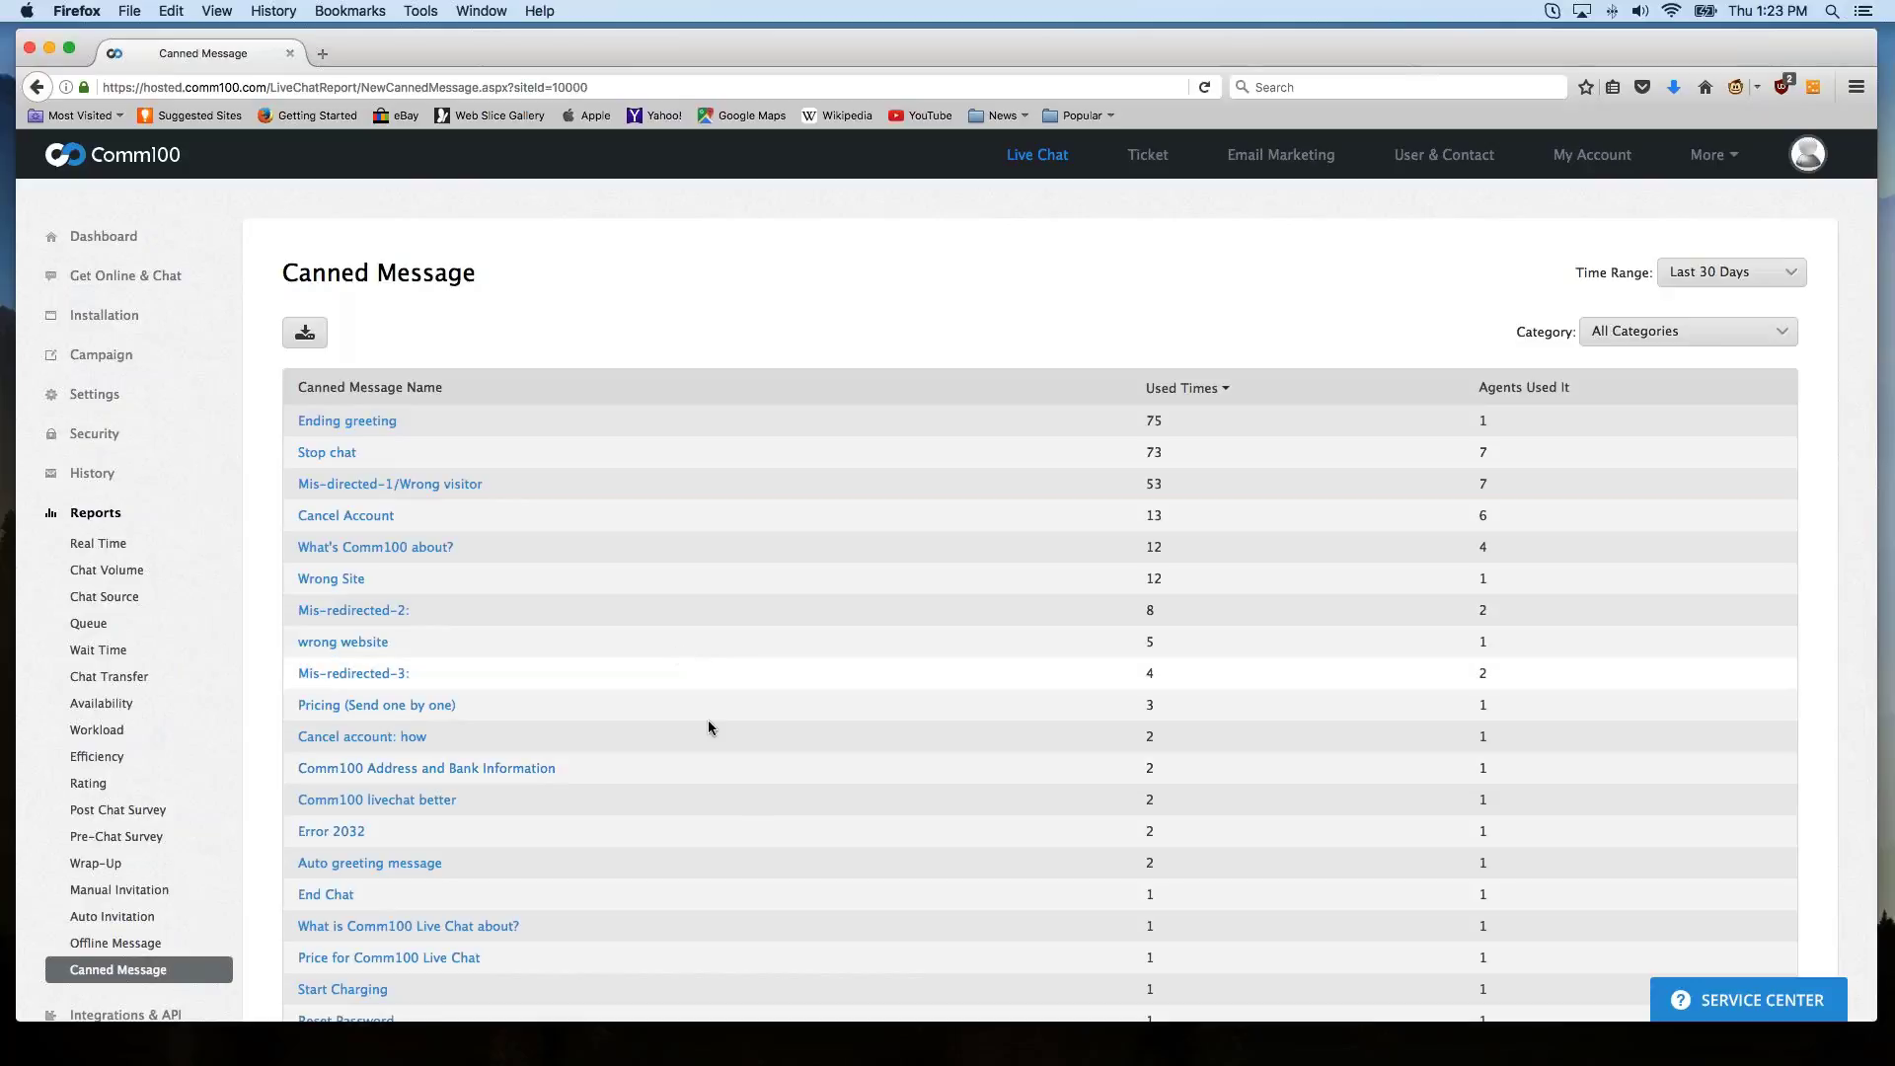
scroll(804, 554, down, 5)
scroll(800, 571, up, 5)
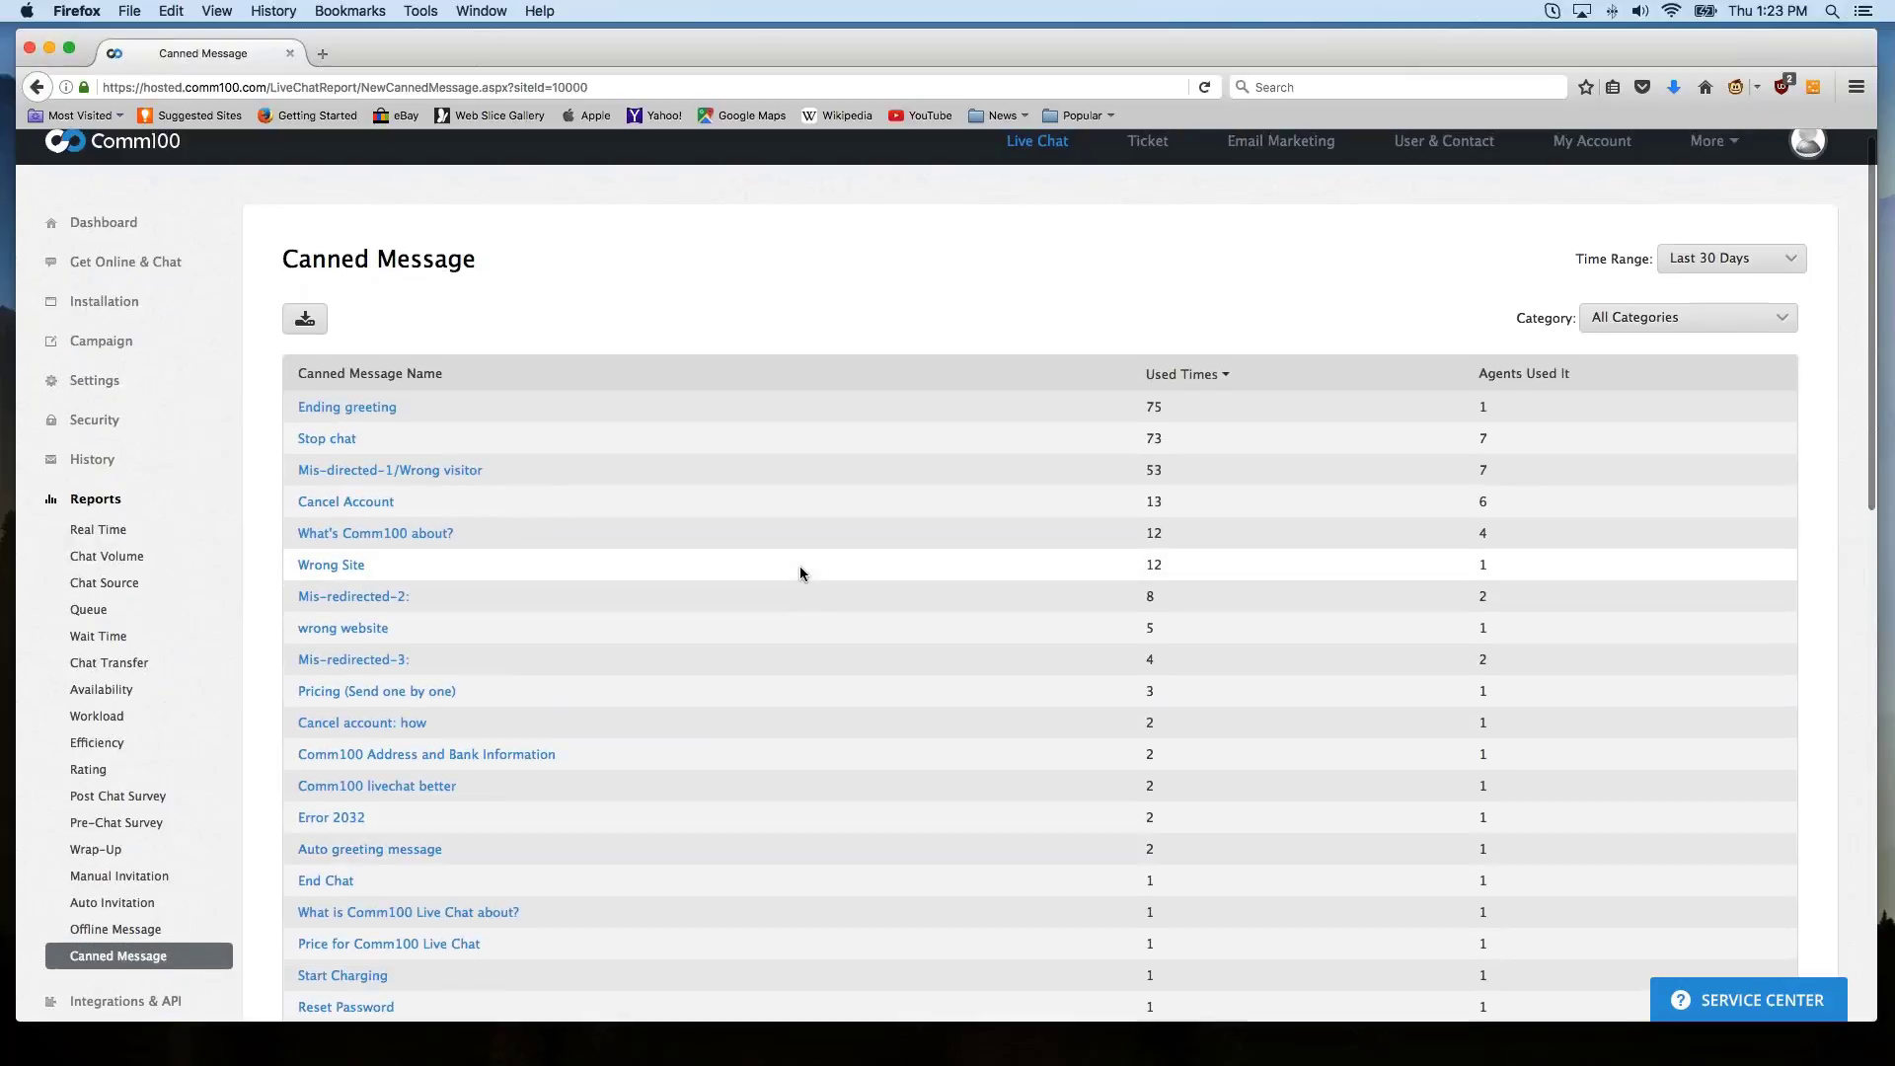
scroll(799, 573, down, 1)
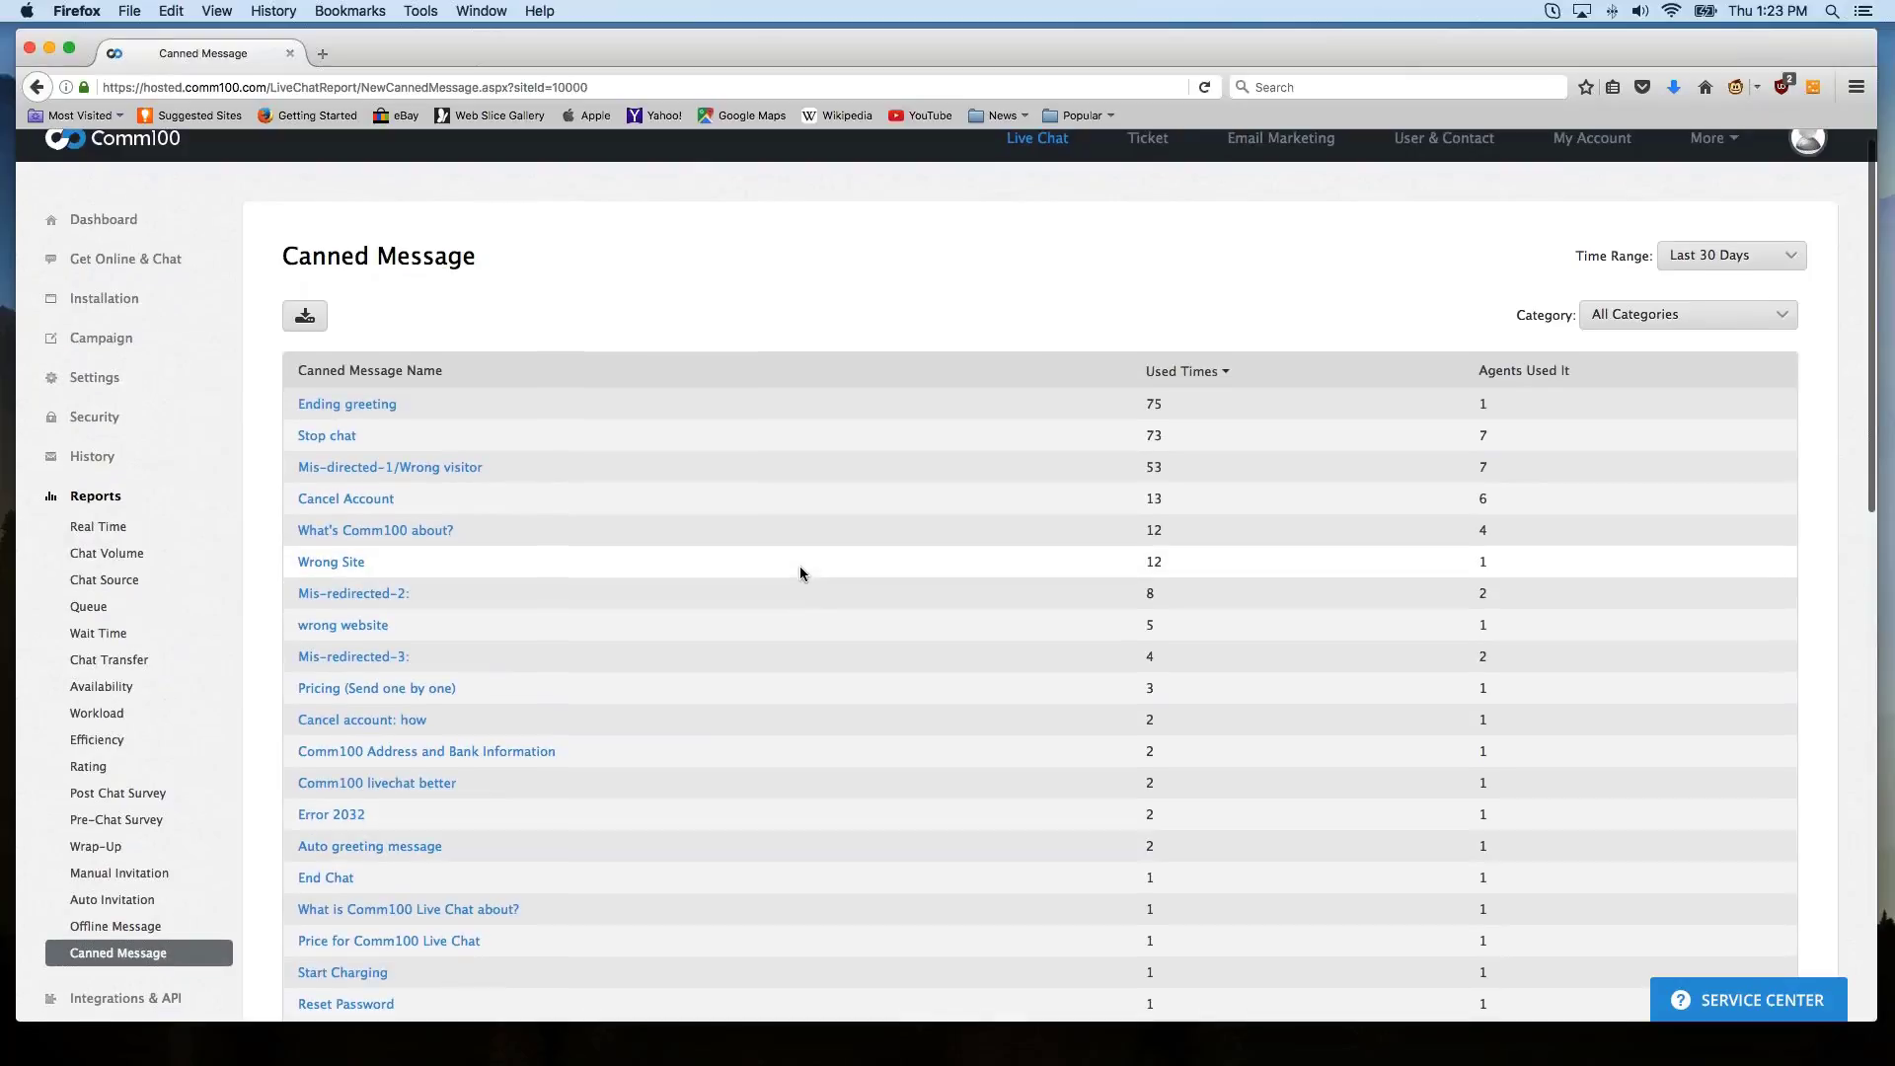
scroll(800, 570, down, 1)
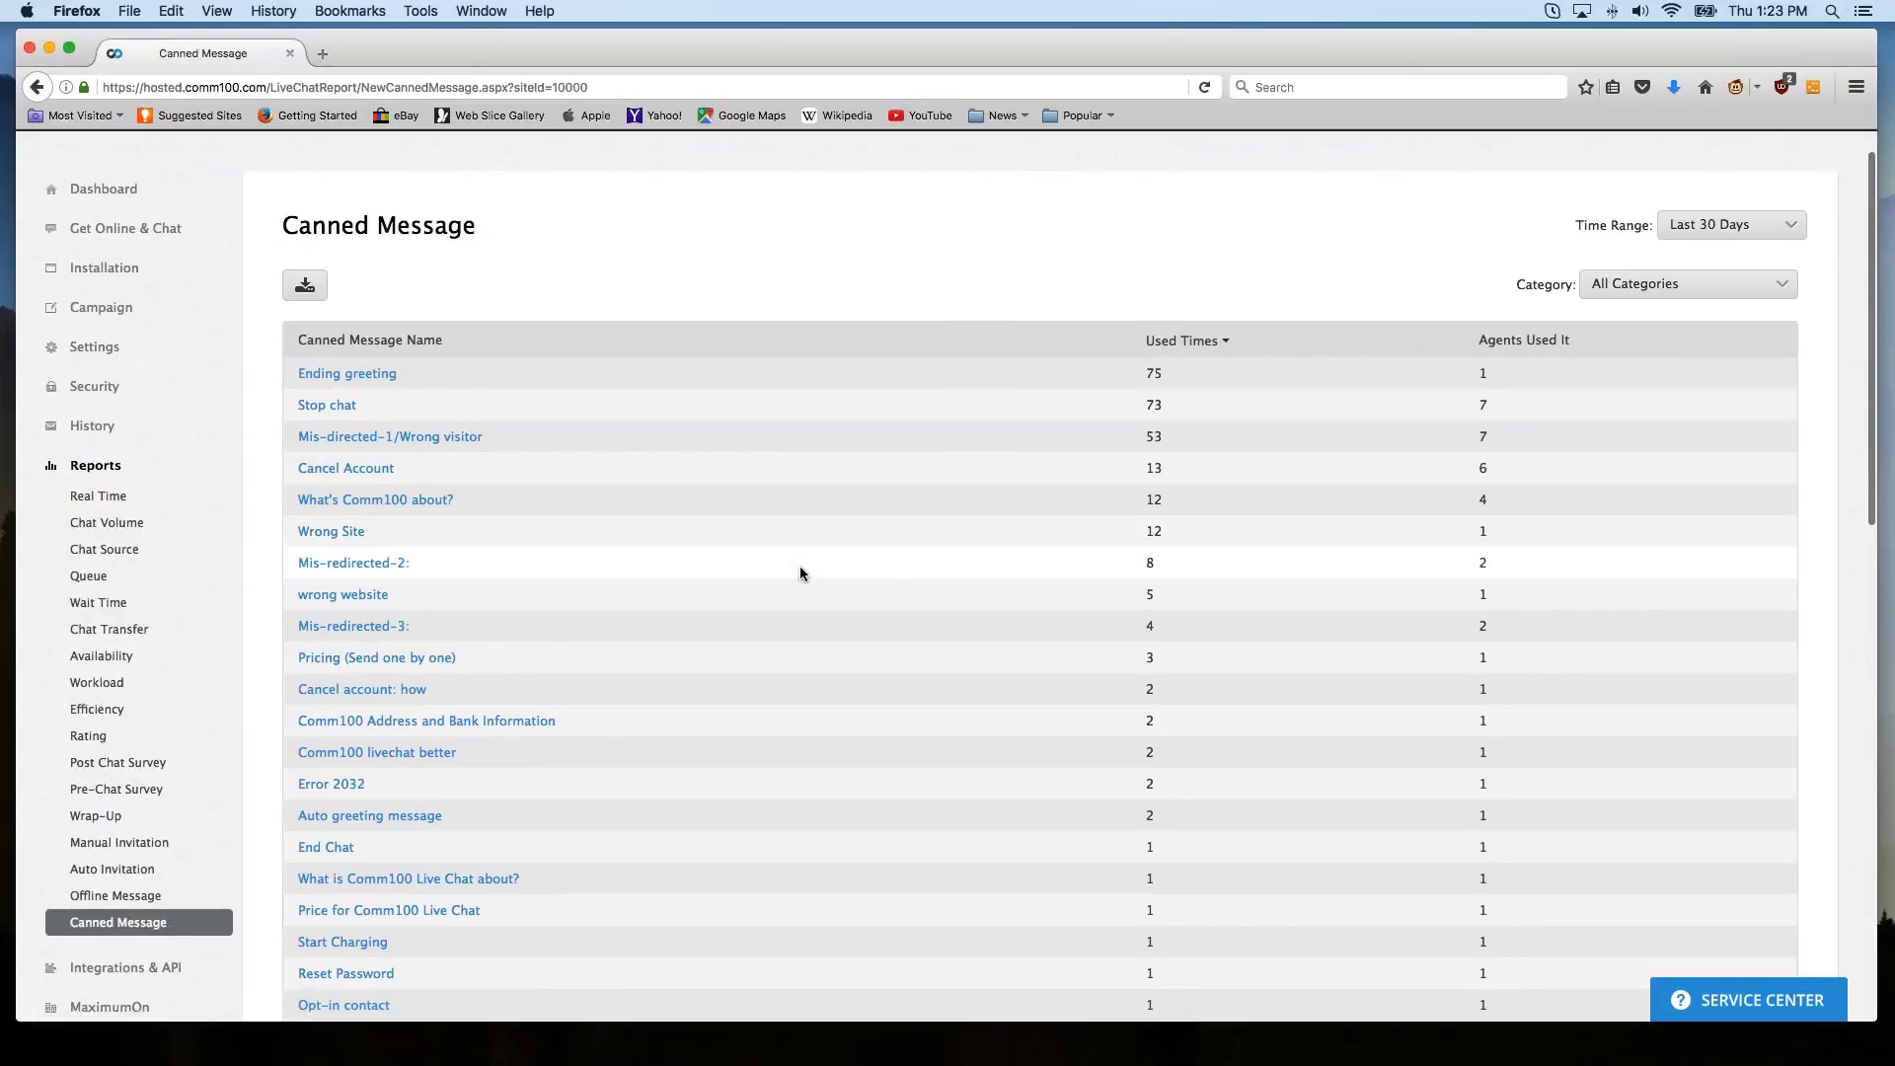